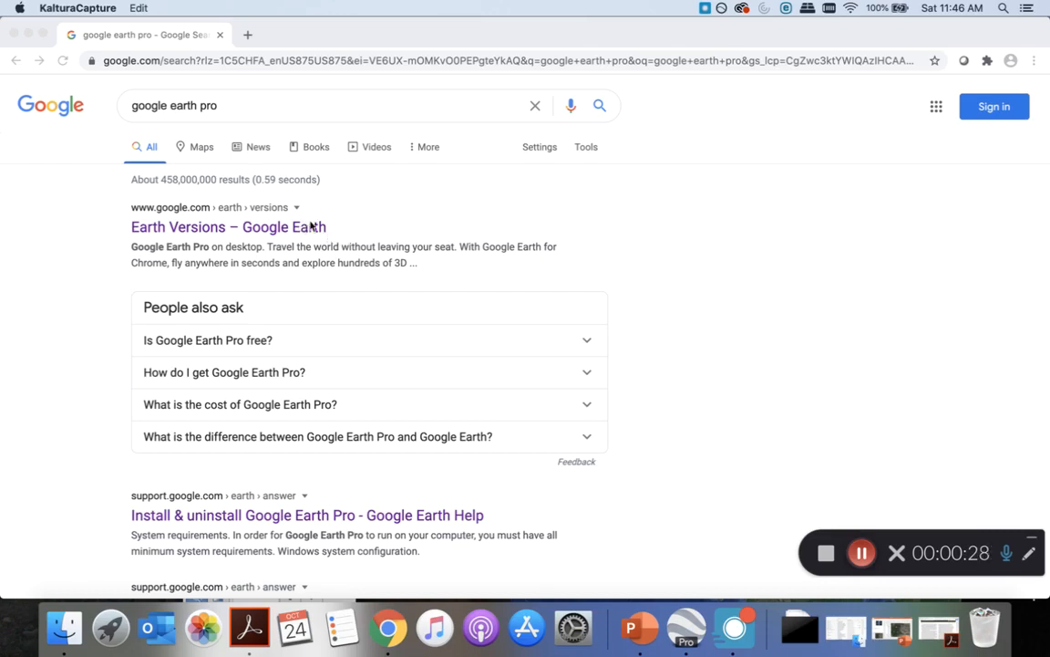
Open the Earth Versions page from the search results and download Google Earth Pro on desktop, accepting its terms
click(301, 234)
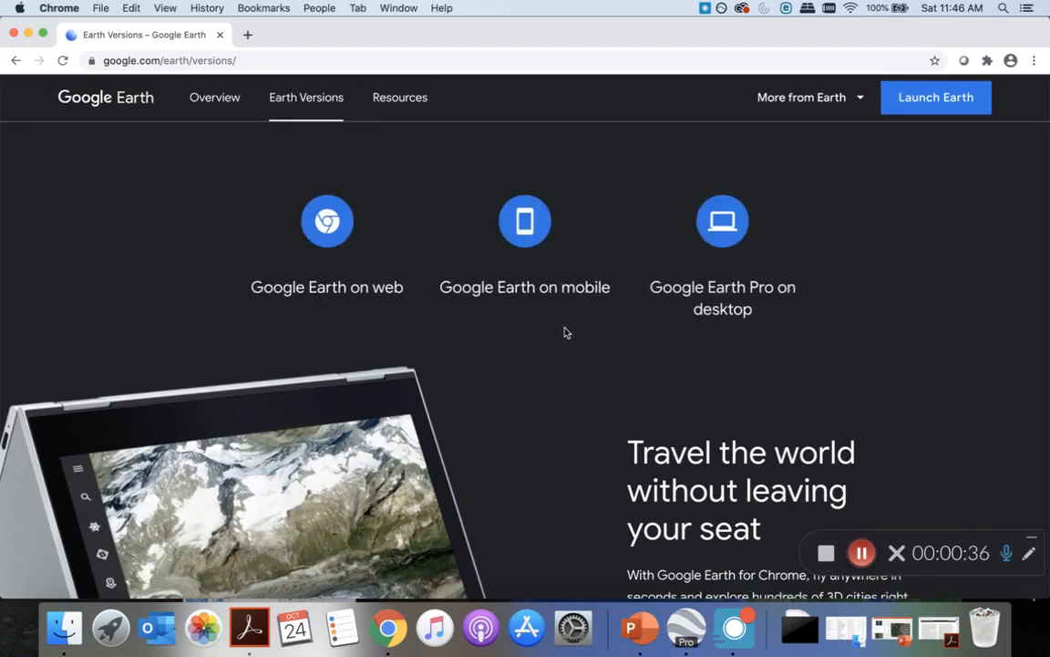
scroll(564, 332, down, 1)
scroll(565, 332, down, 3)
scroll(563, 331, up, 3)
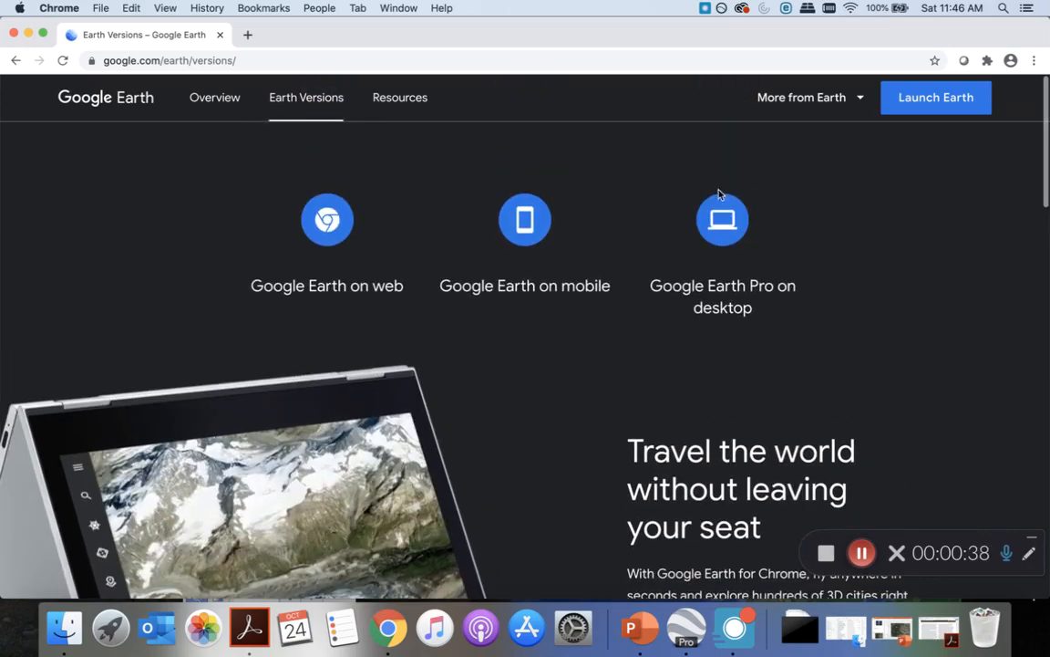
click(731, 220)
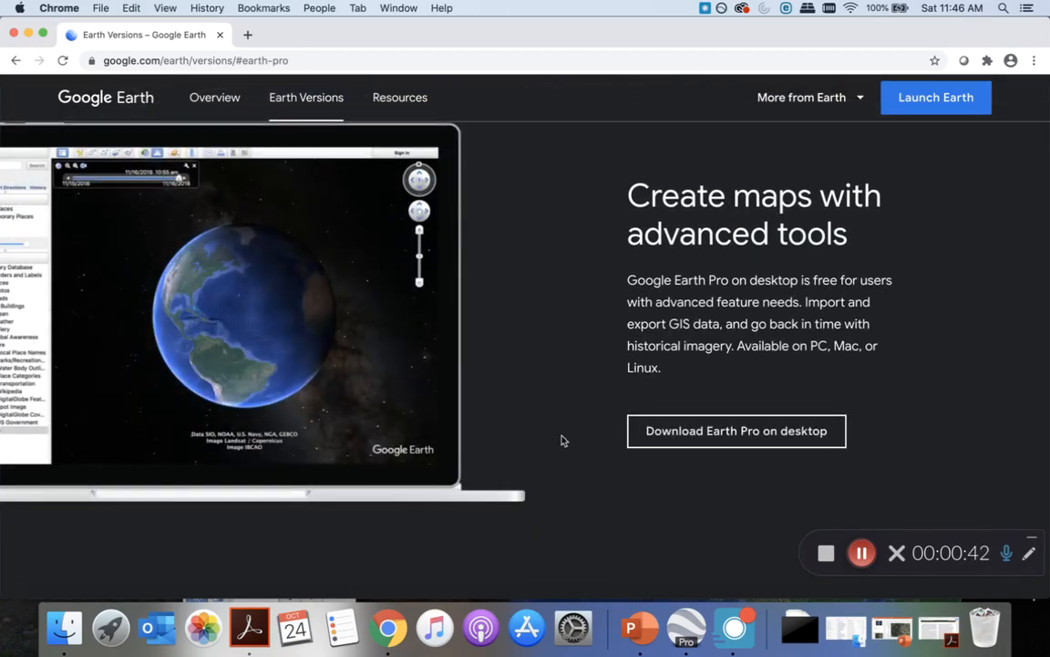
click(658, 438)
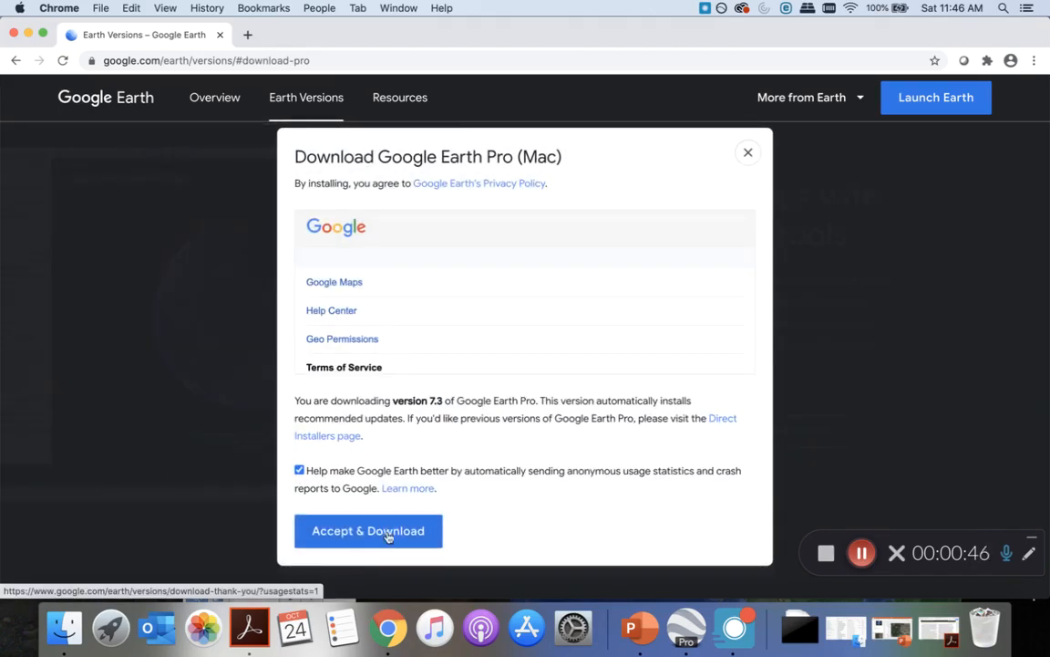
click(384, 528)
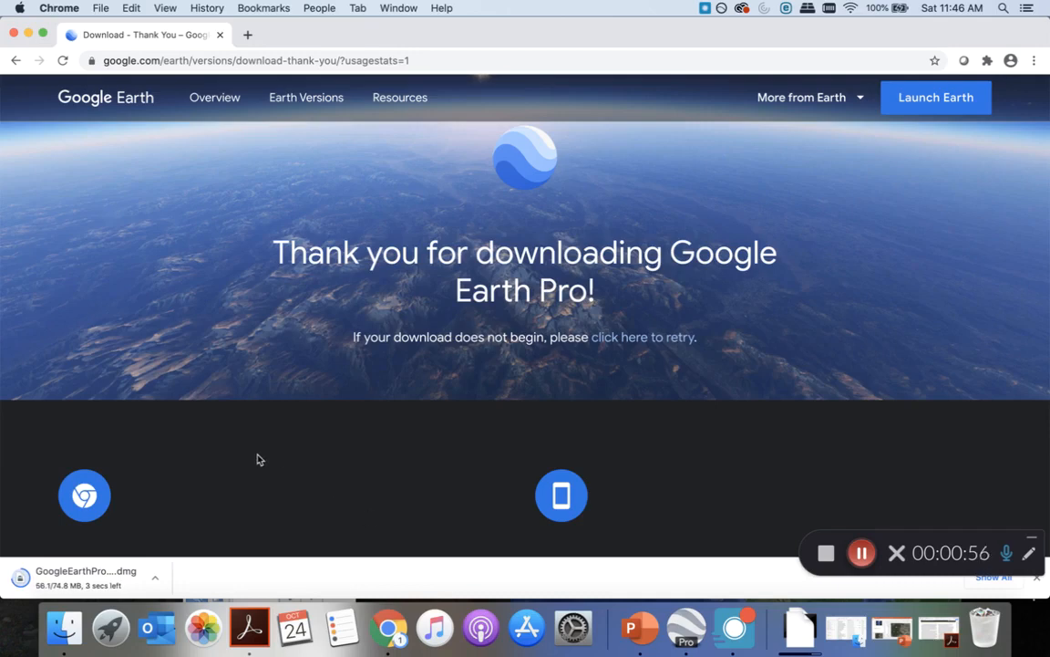
click(860, 552)
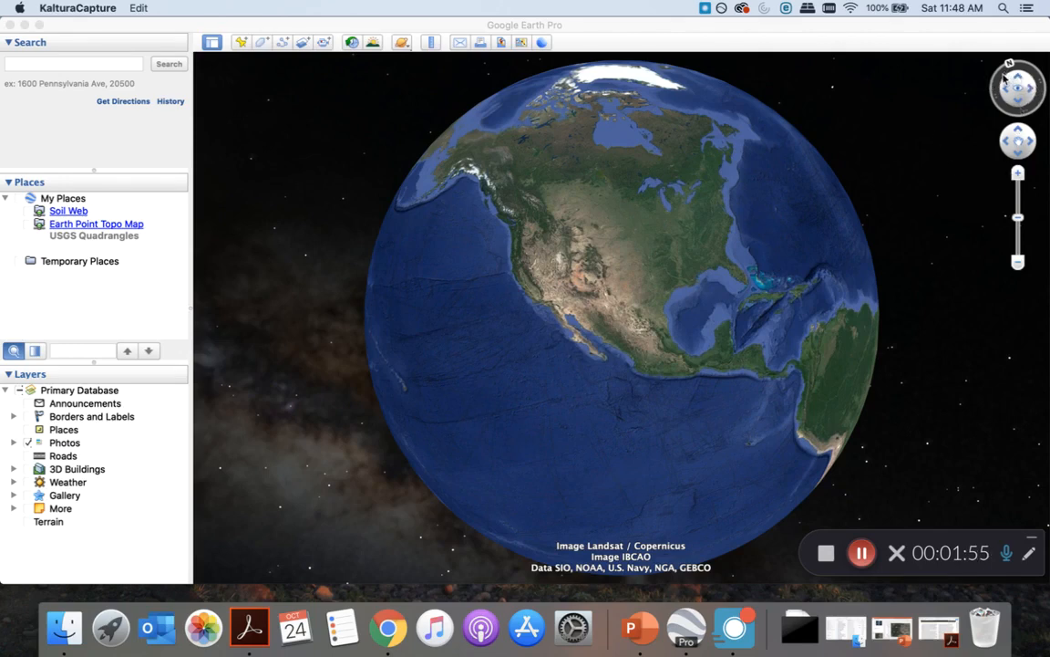
In Google Earth Pro, zoom in on the globe and move the view across the western United States to Oregon
click(1017, 175)
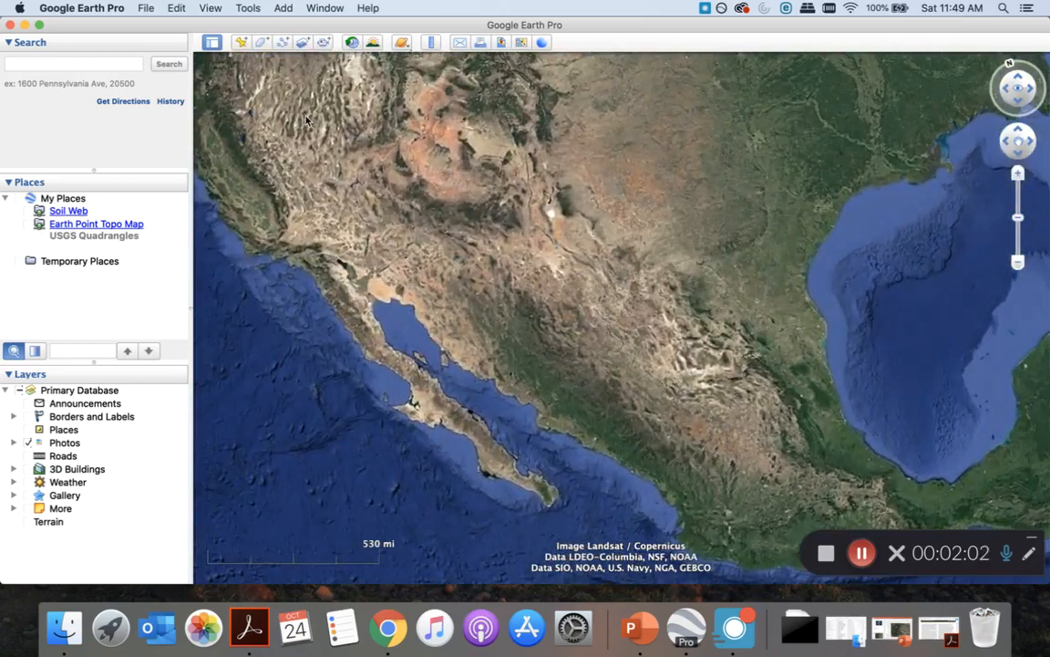
drag(301, 107, 514, 325)
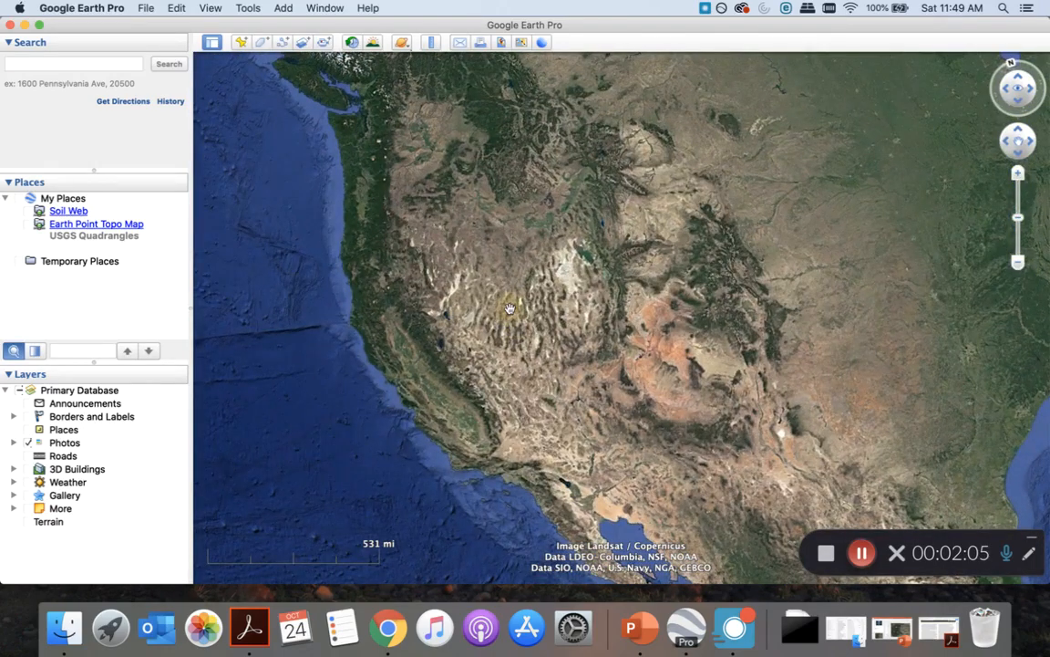
drag(428, 246, 521, 415)
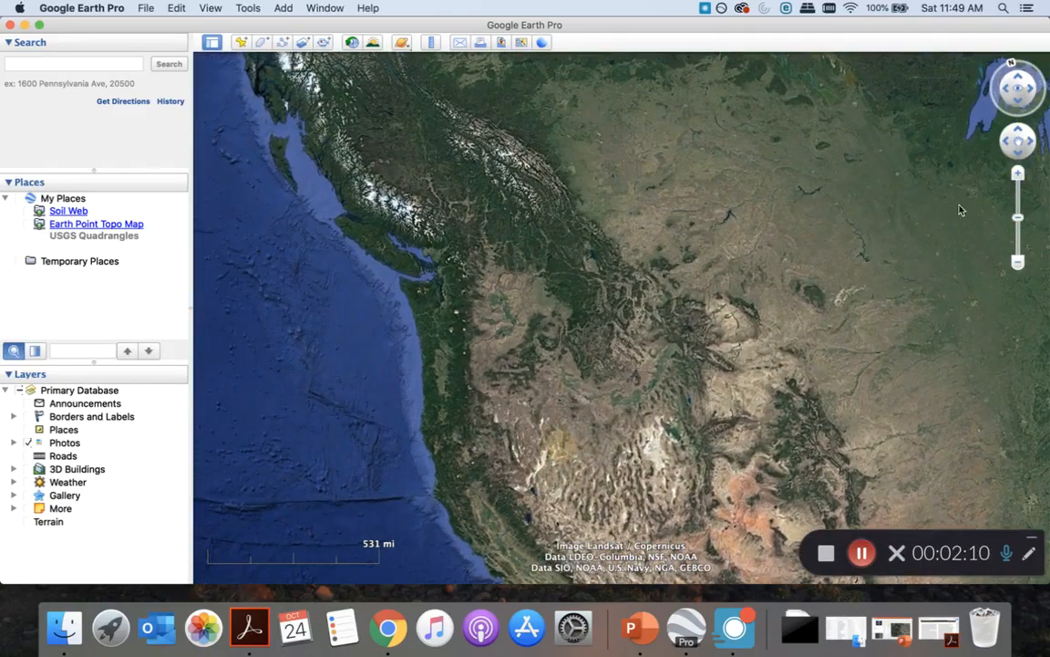
click(1018, 172)
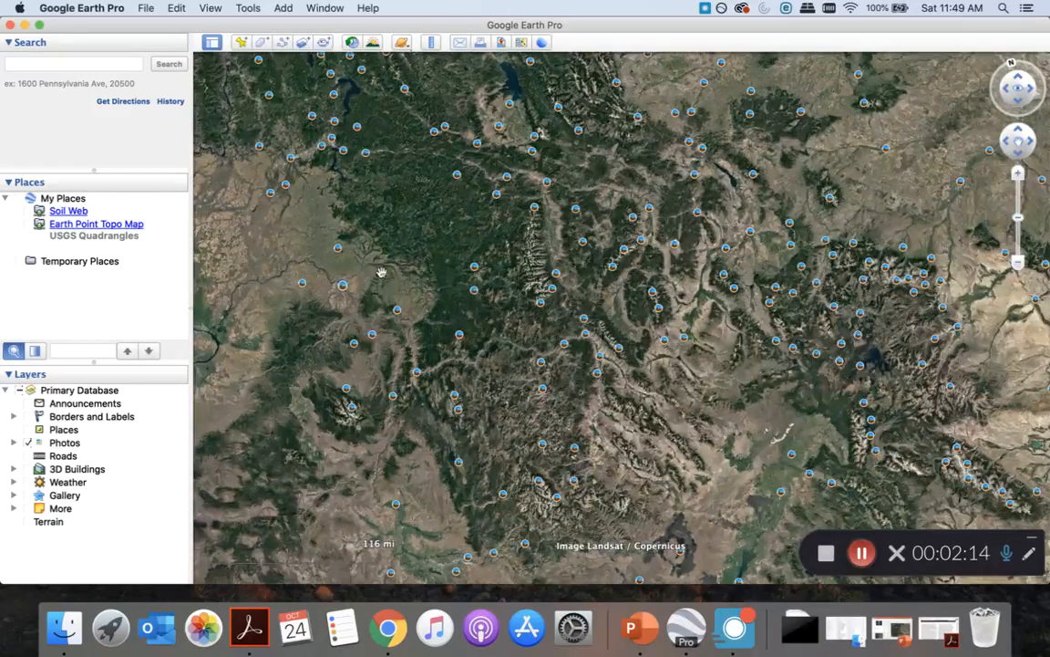
drag(382, 271, 724, 58)
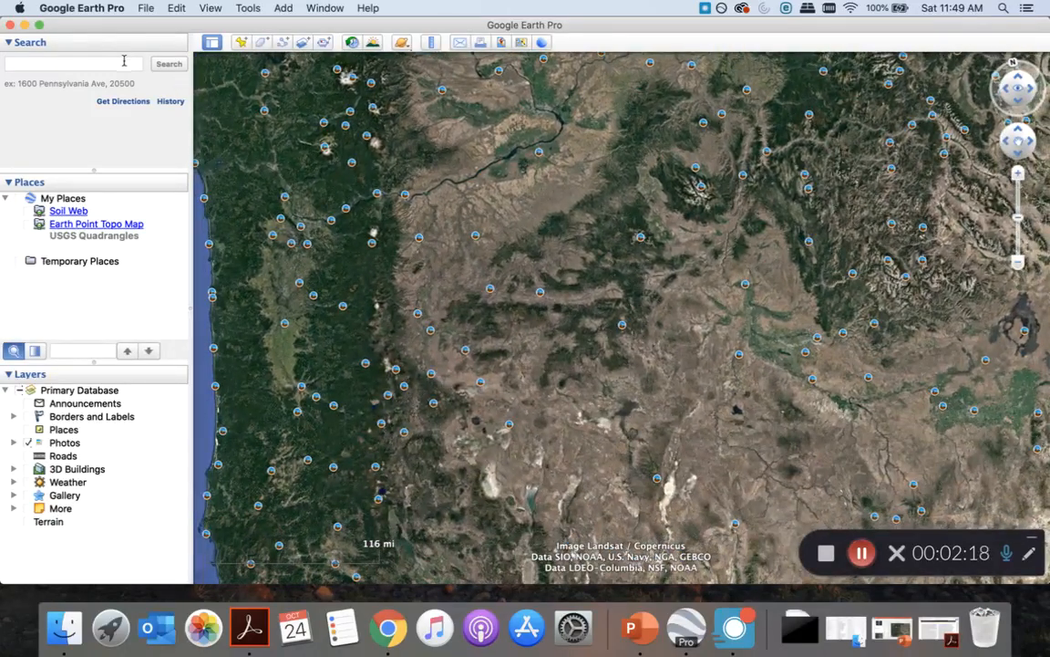
Search for "The Dalles, OR" and fly to it
click(17, 64)
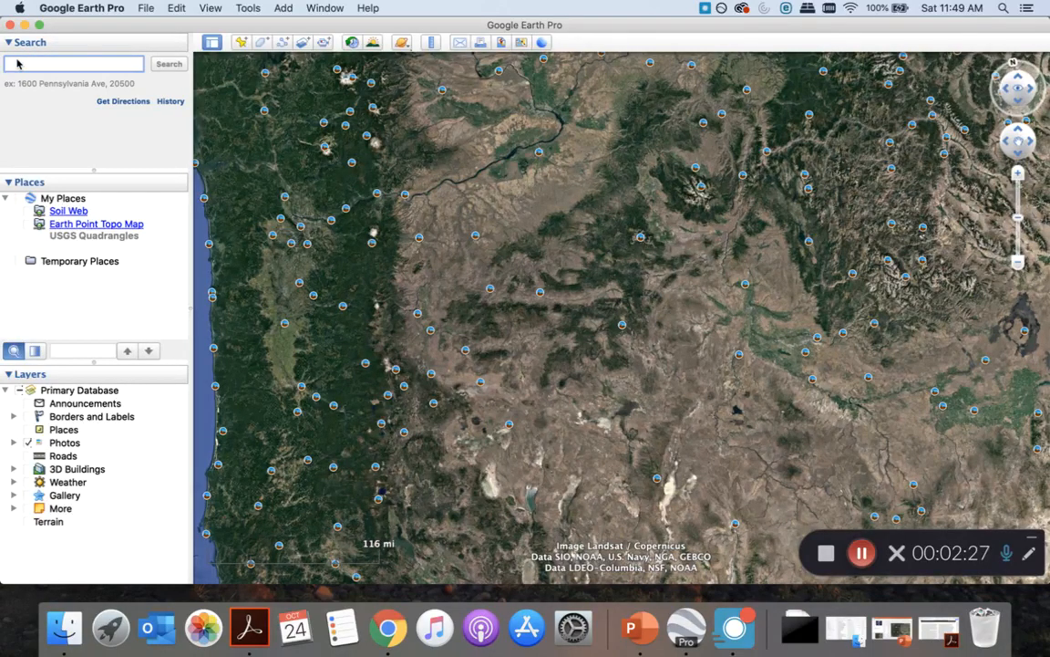
text(Th)
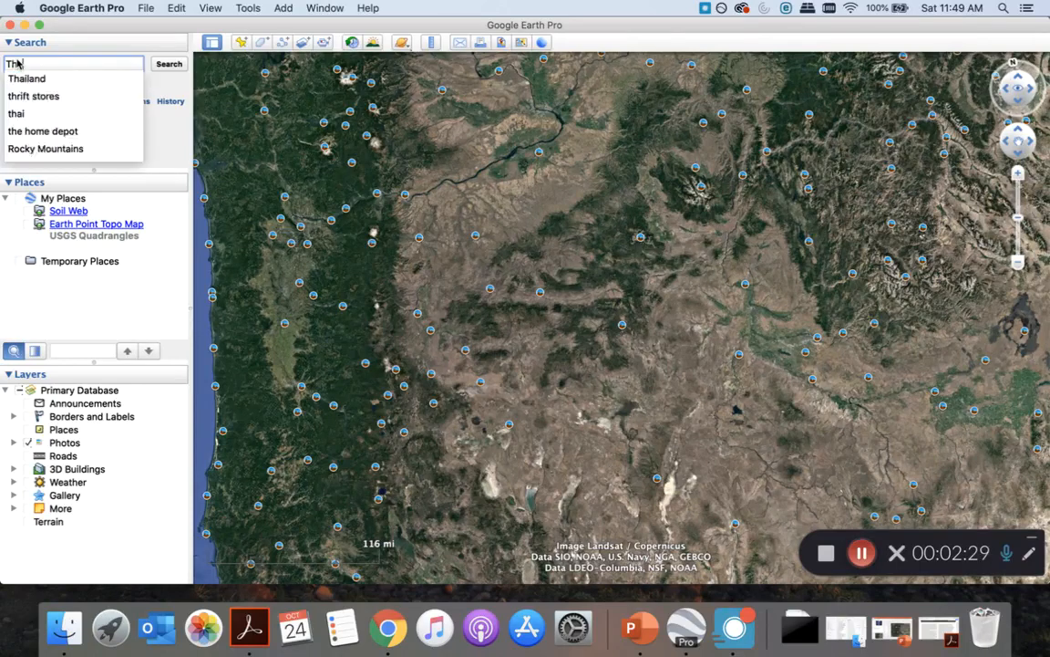
text(e Dalles)
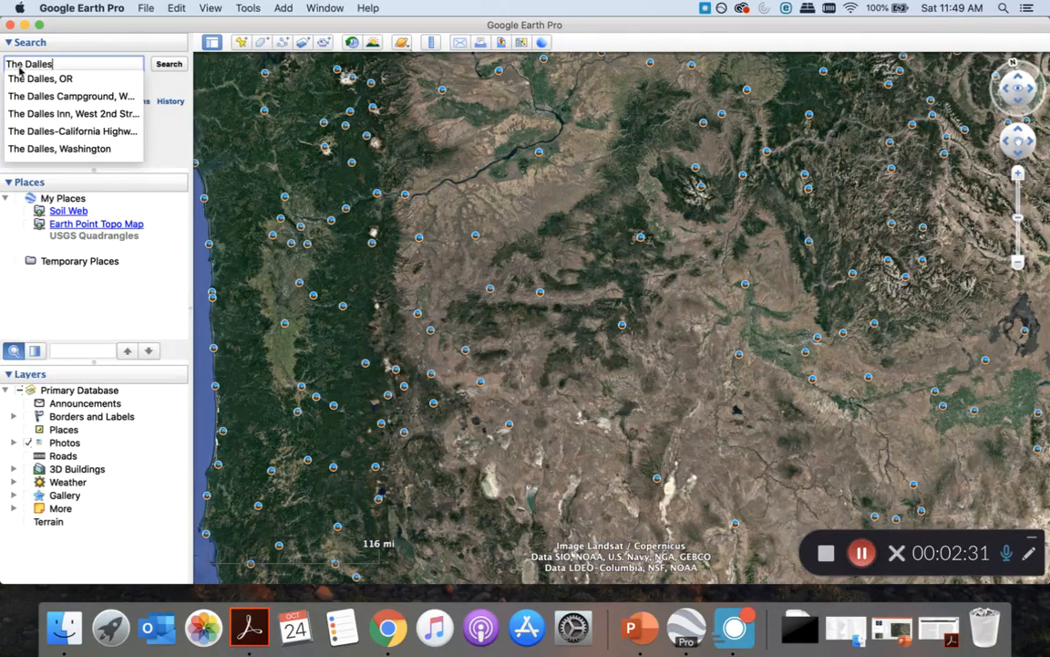
click(20, 78)
click(176, 64)
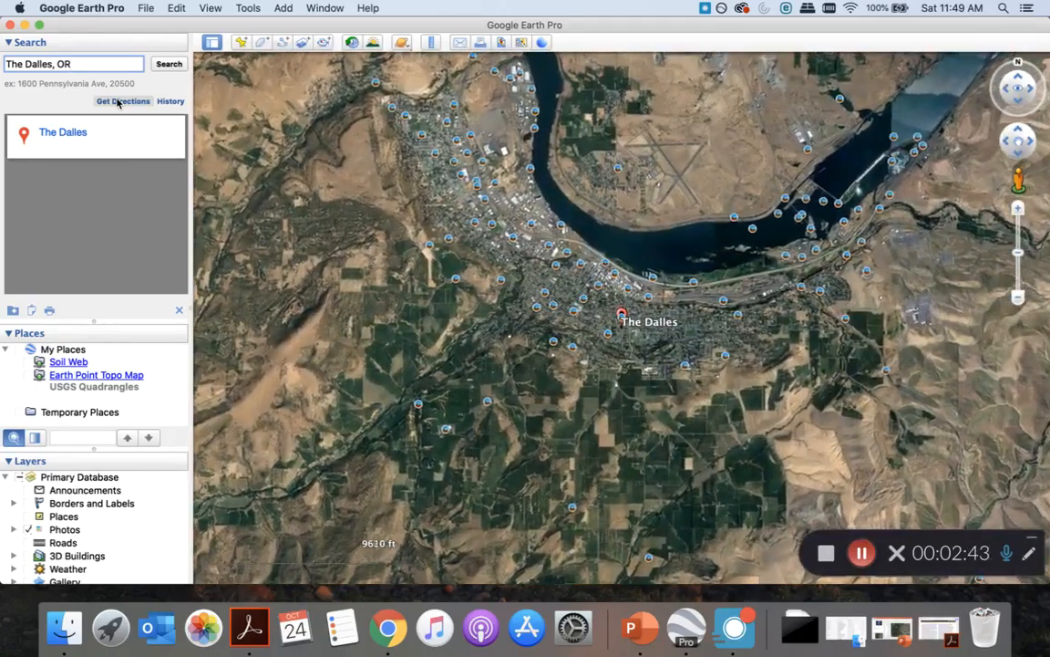
Zoom in on The Dalles, then look around by turning the view sideways and tilting it up and down
click(1020, 209)
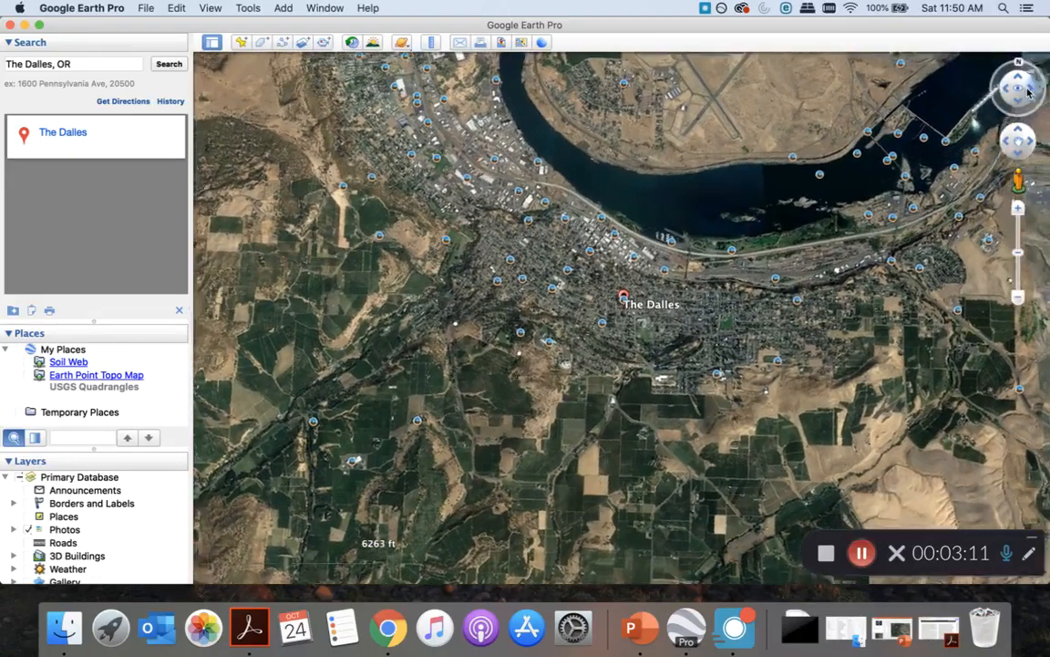
click(1029, 92)
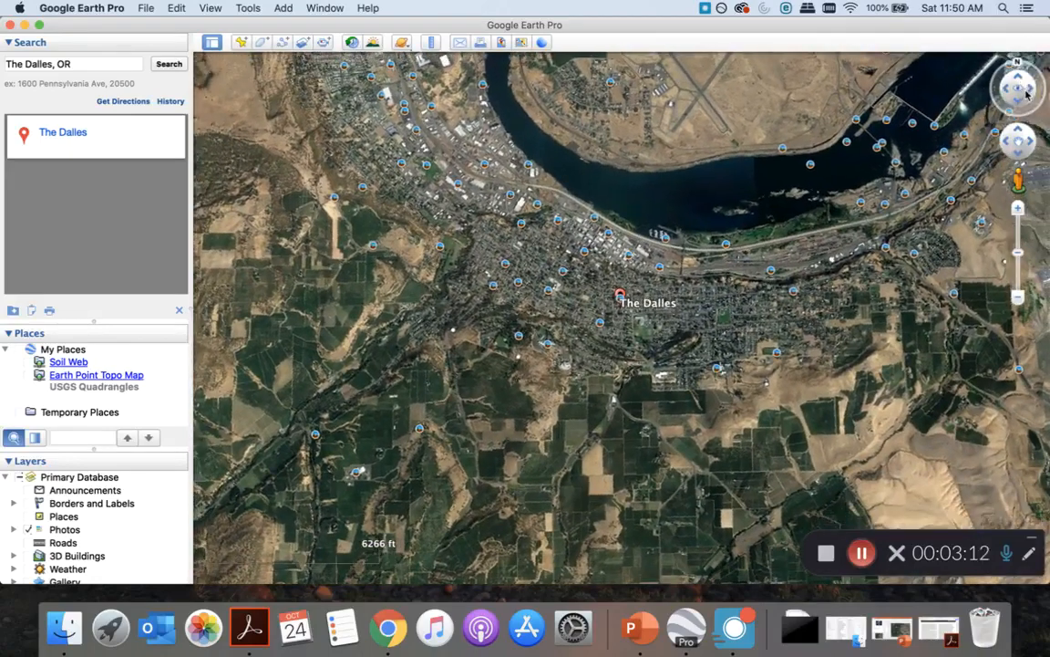
click(1005, 89)
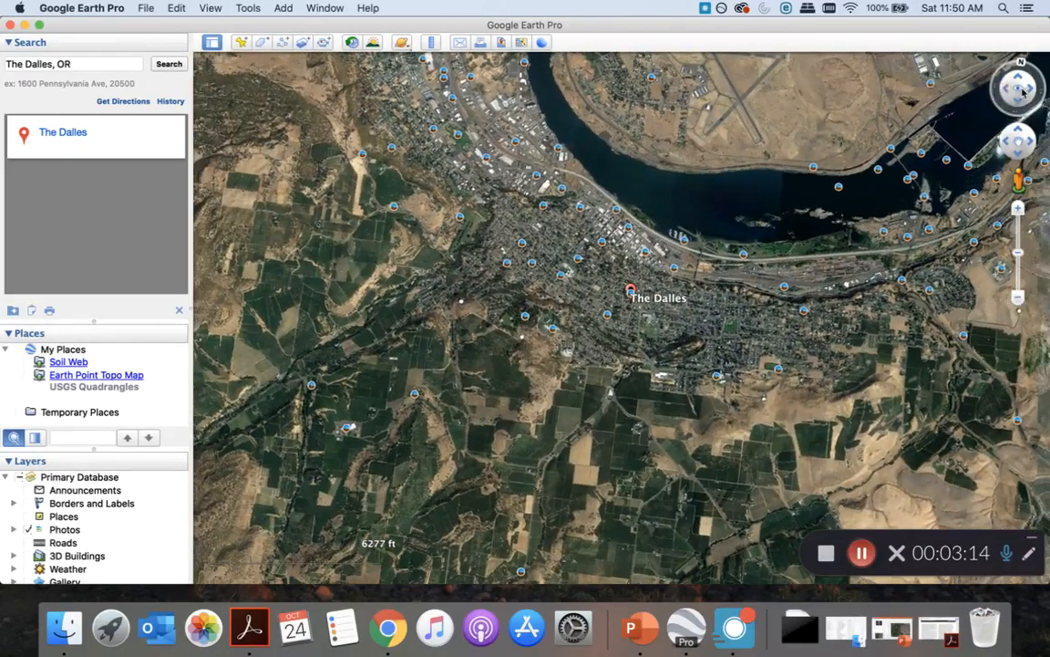
click(1028, 90)
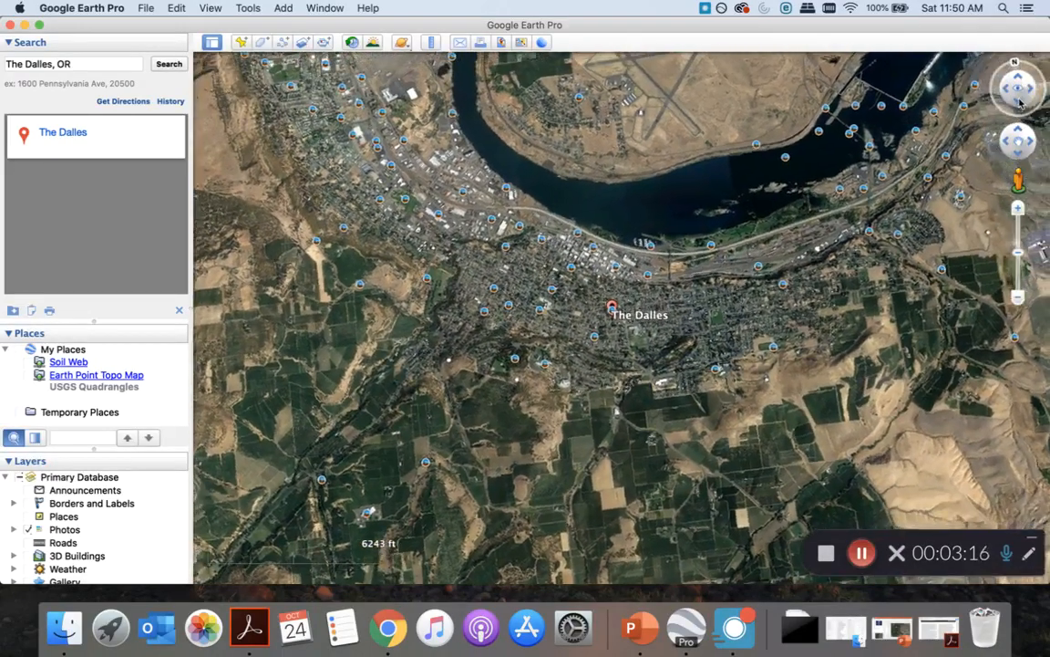
click(1021, 103)
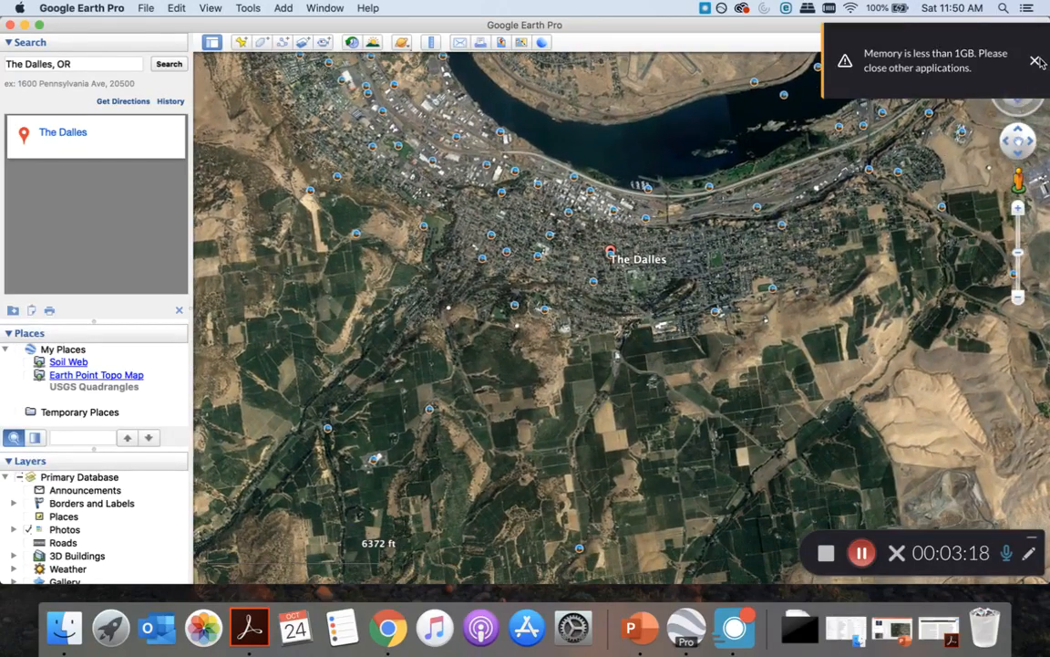
click(1039, 61)
click(1019, 81)
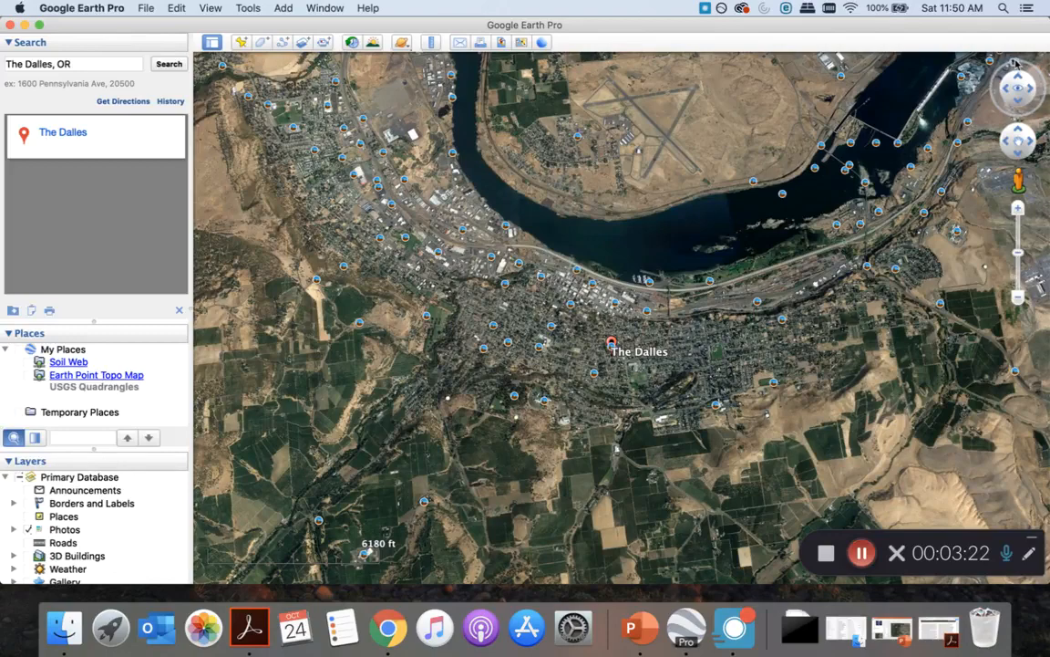
click(1030, 89)
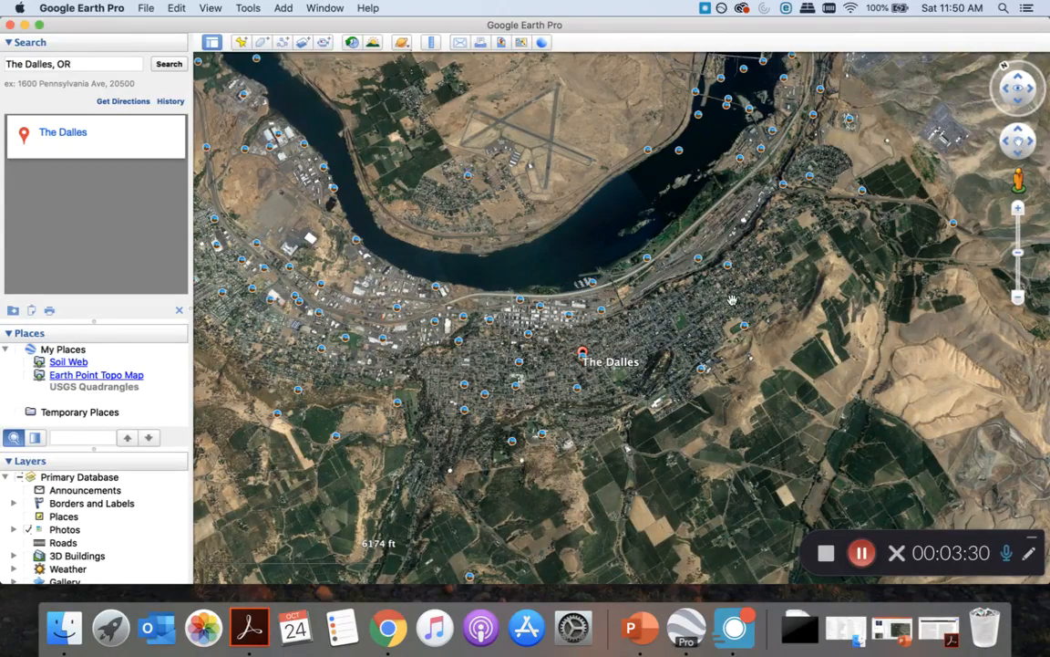
Move the map east, west, south and north to view the surroundings of The Dalles
mouse_move(652, 324)
mouse_down()
mouse_move(794, 311)
mouse_move(766, 308)
mouse_up()
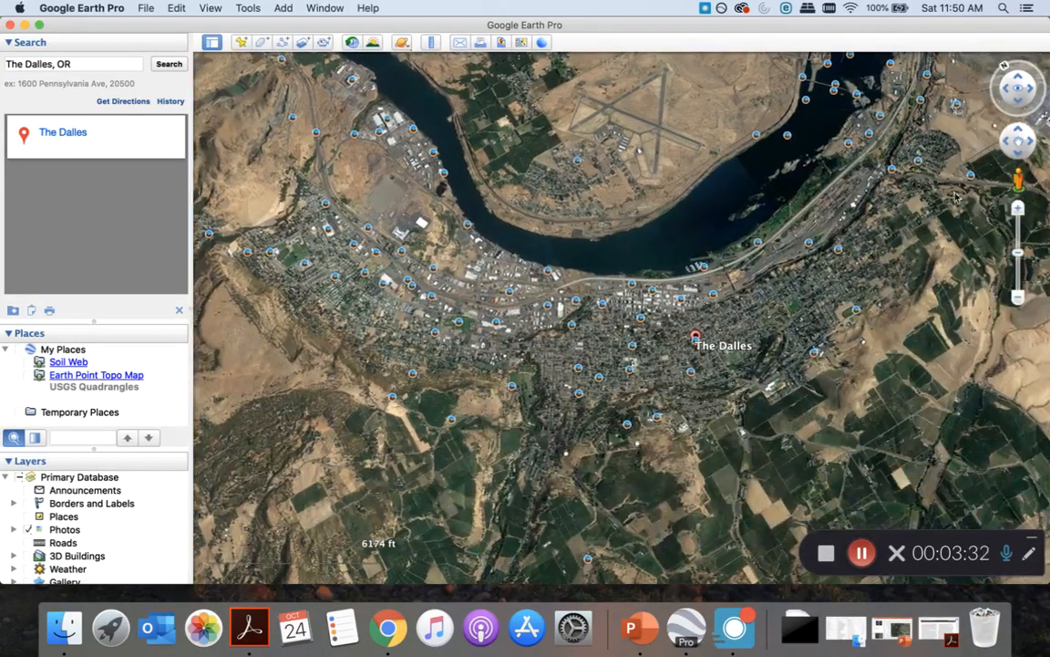
click(1030, 140)
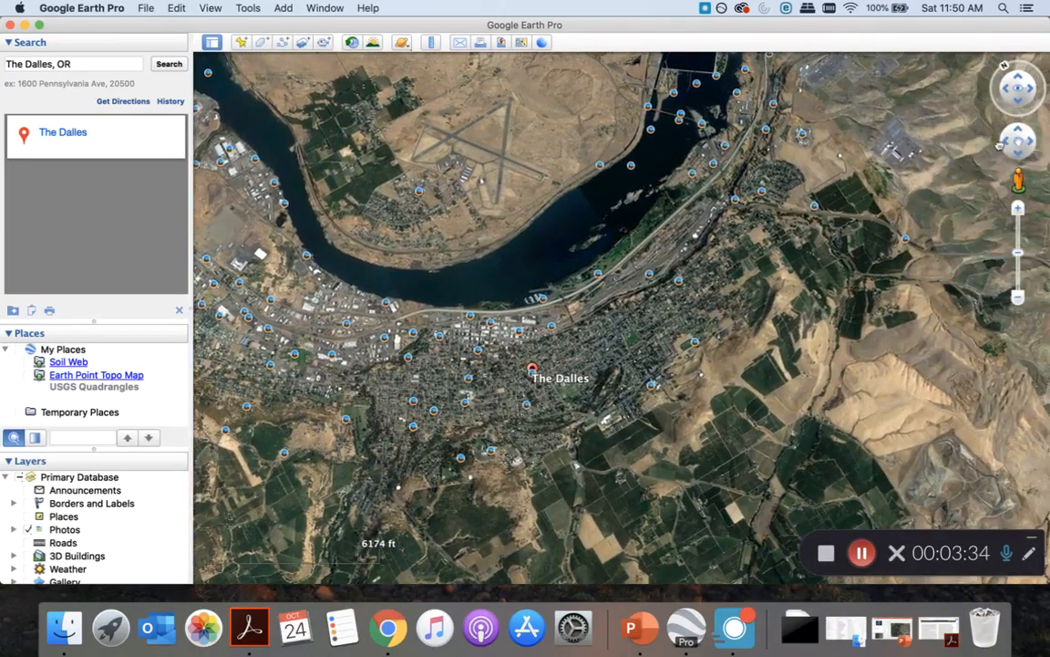
click(1003, 143)
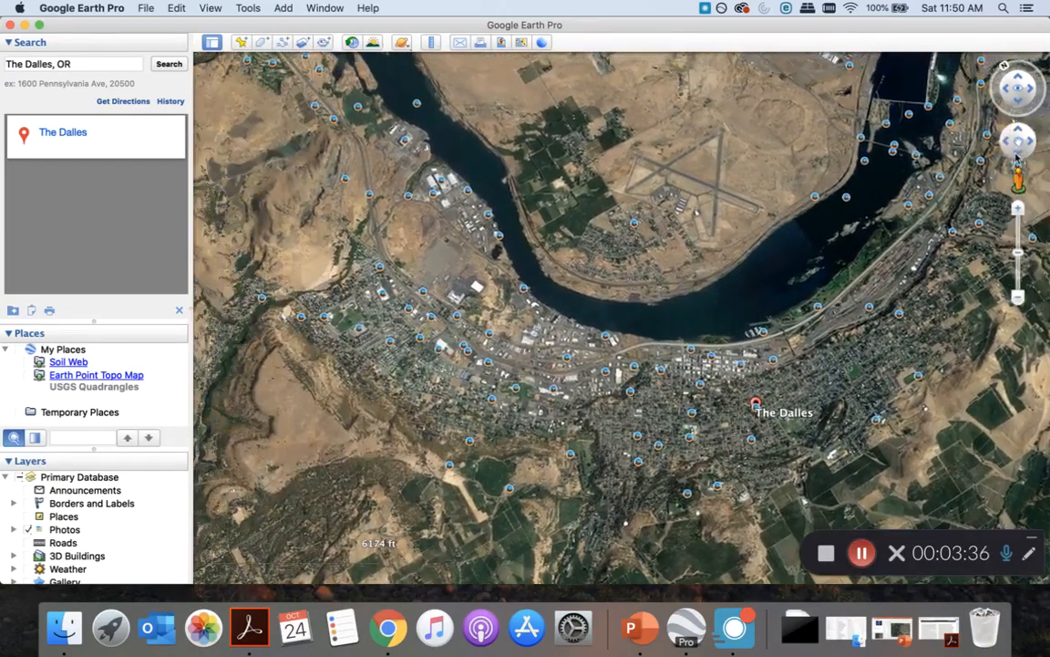
click(1017, 155)
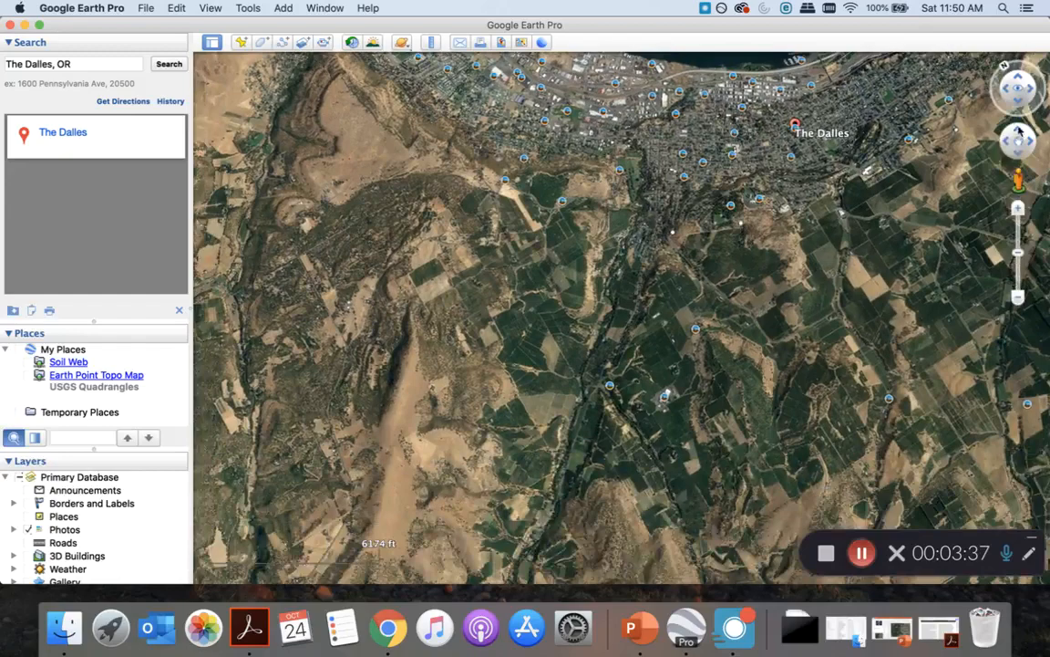
click(1021, 128)
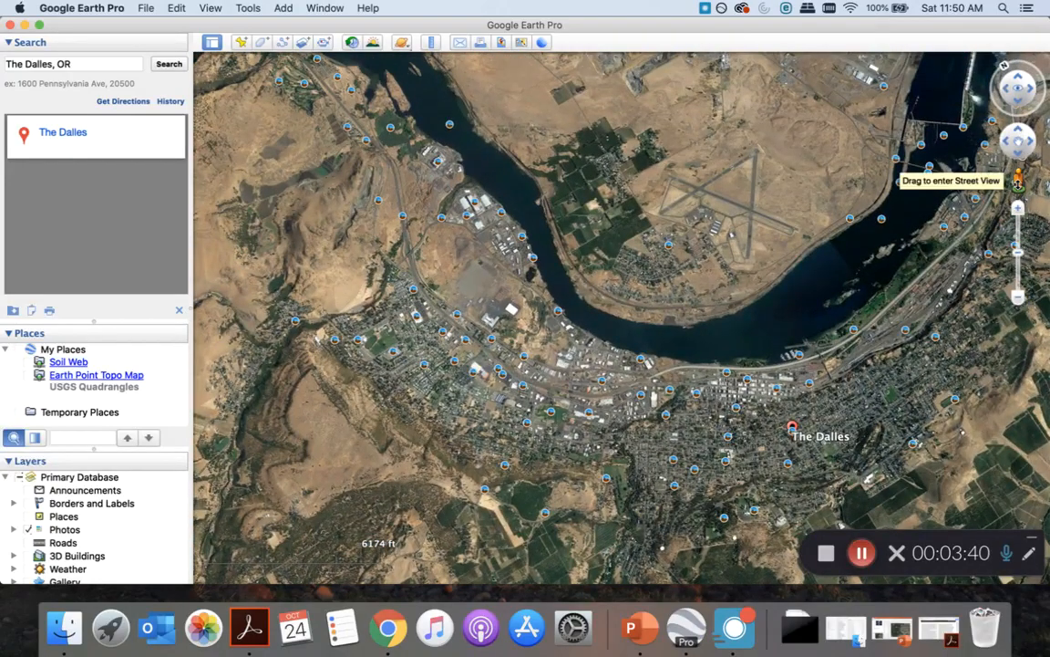
Enter Street View on the riverside road in The Dalles and look around from the river to along the road
drag(1017, 179, 690, 365)
scroll(689, 365, up, 5)
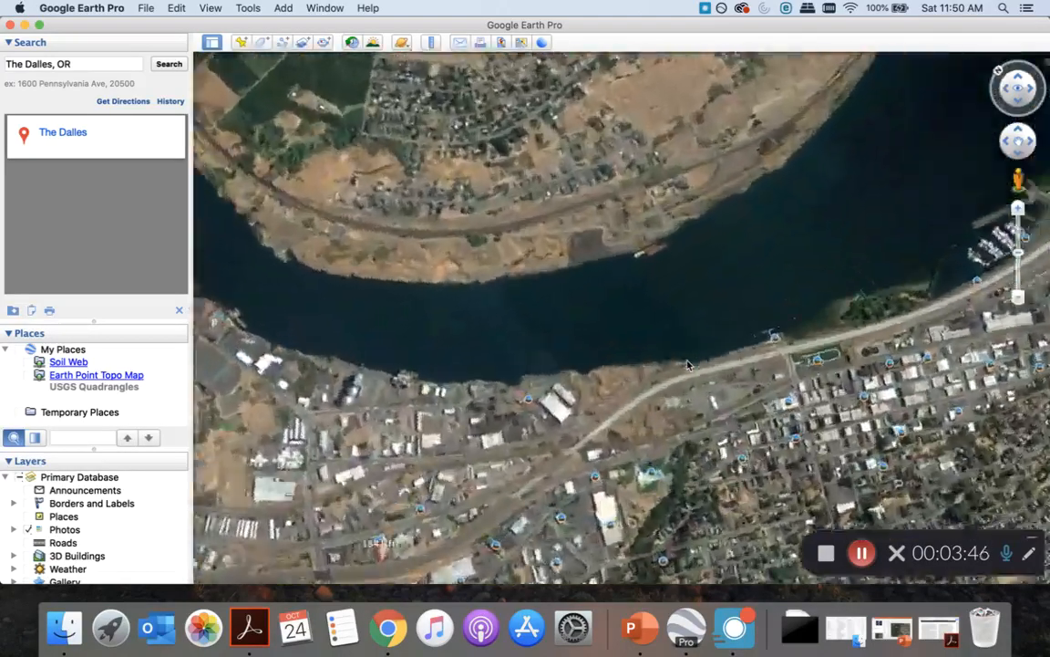
scroll(689, 364, up, 3)
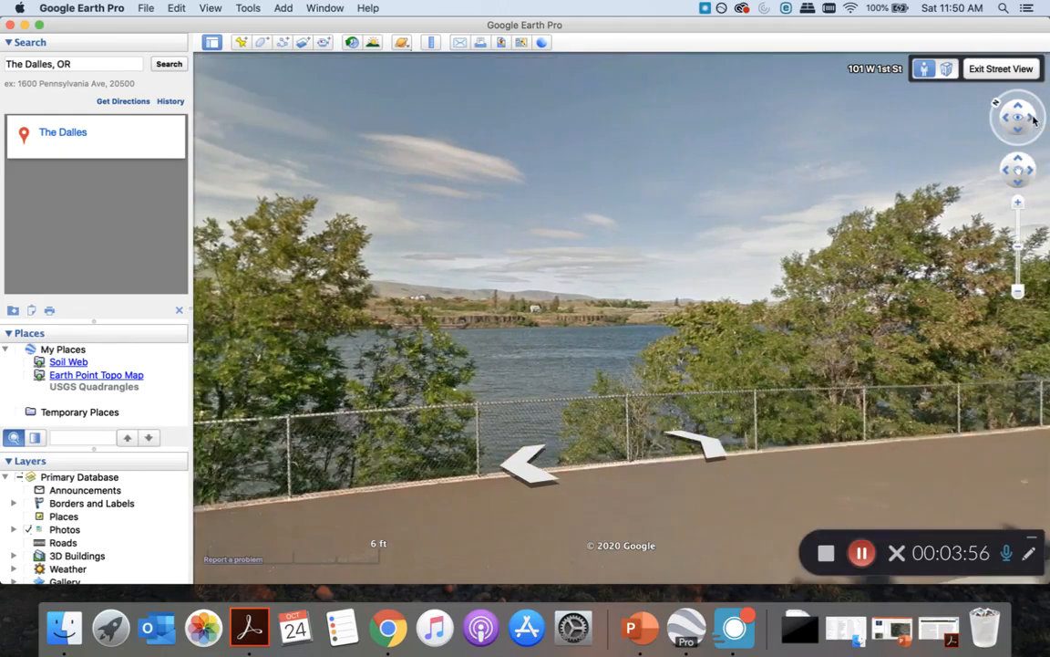
drag(1033, 108, 1017, 128)
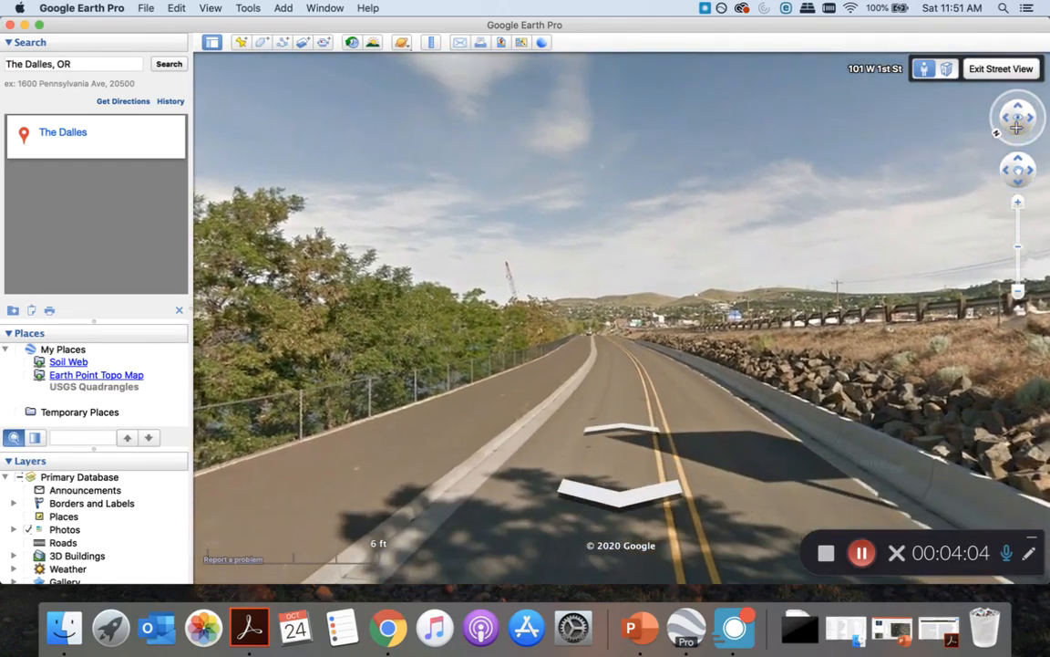
Exit Street View and ground-level view, and zoom out to an aerial view of The Dalles and the airport across the river
click(1001, 69)
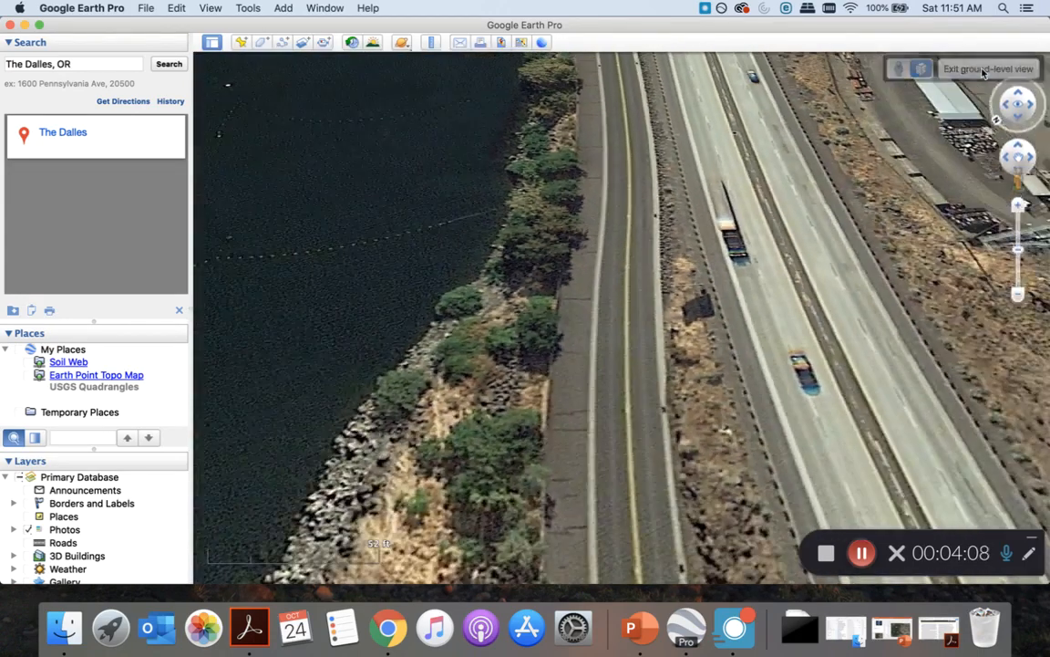
click(984, 71)
scroll(621, 280, down, 5)
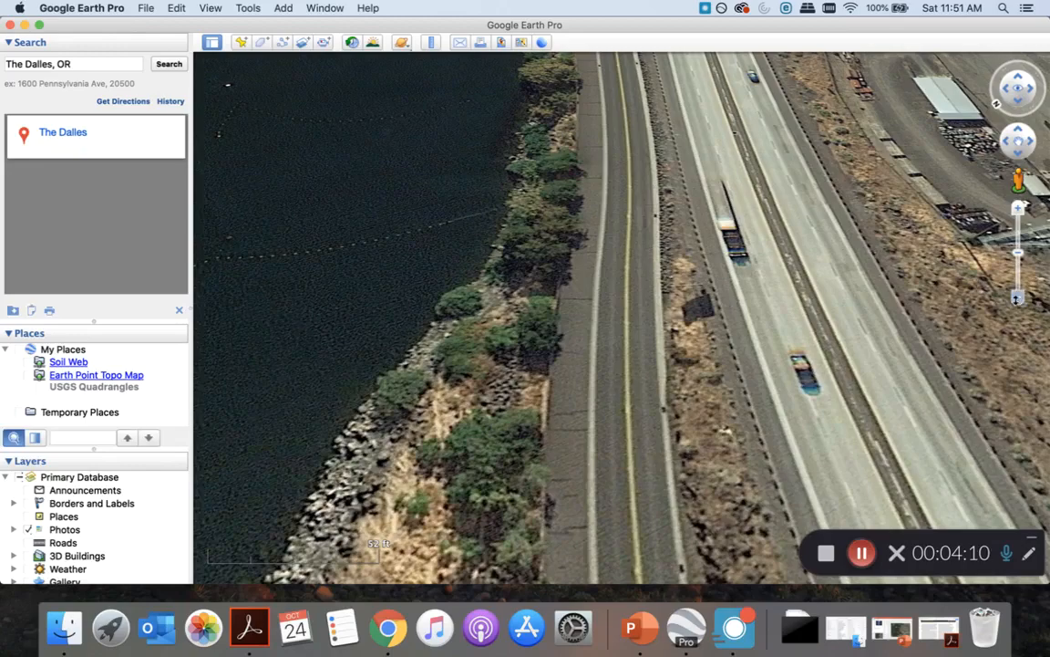
scroll(621, 280, down, 5)
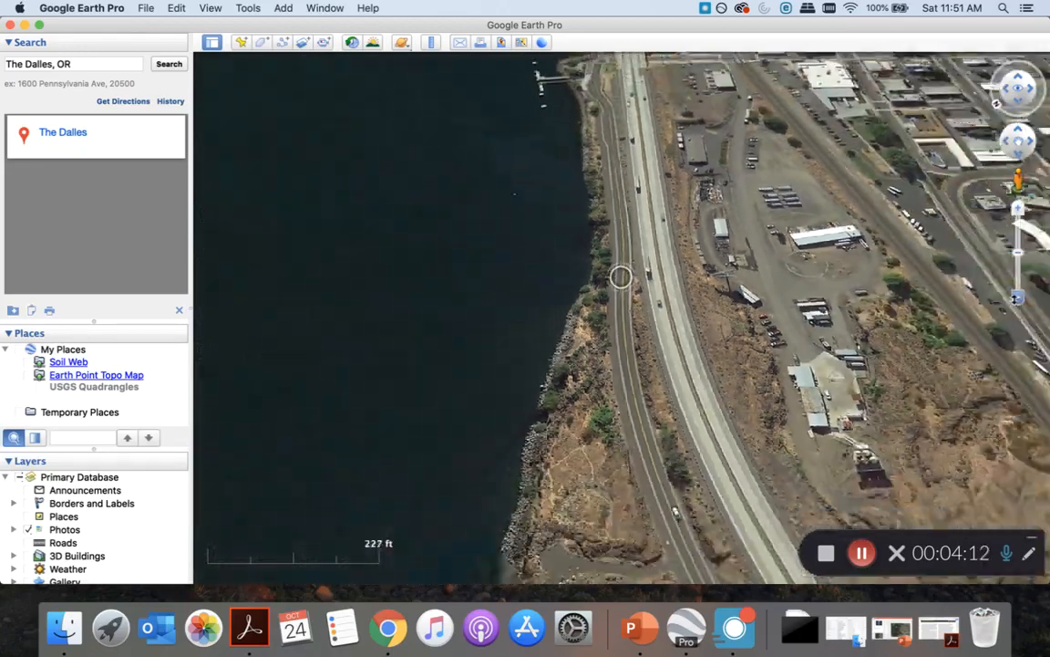
scroll(621, 290, down, 6)
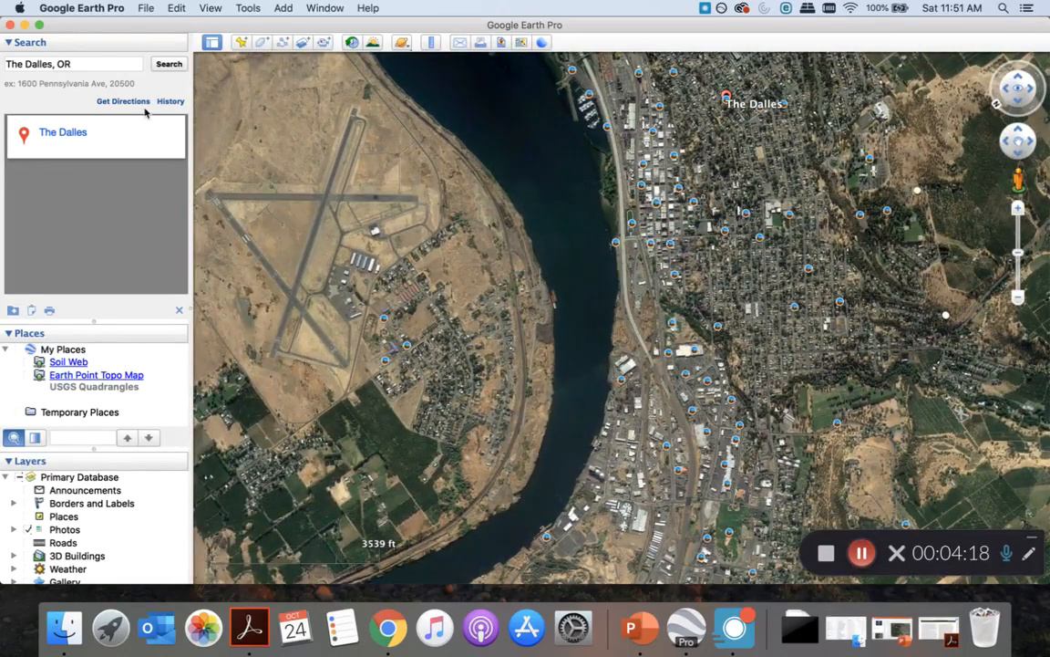
Collapse the Search section of the sidebar
click(9, 42)
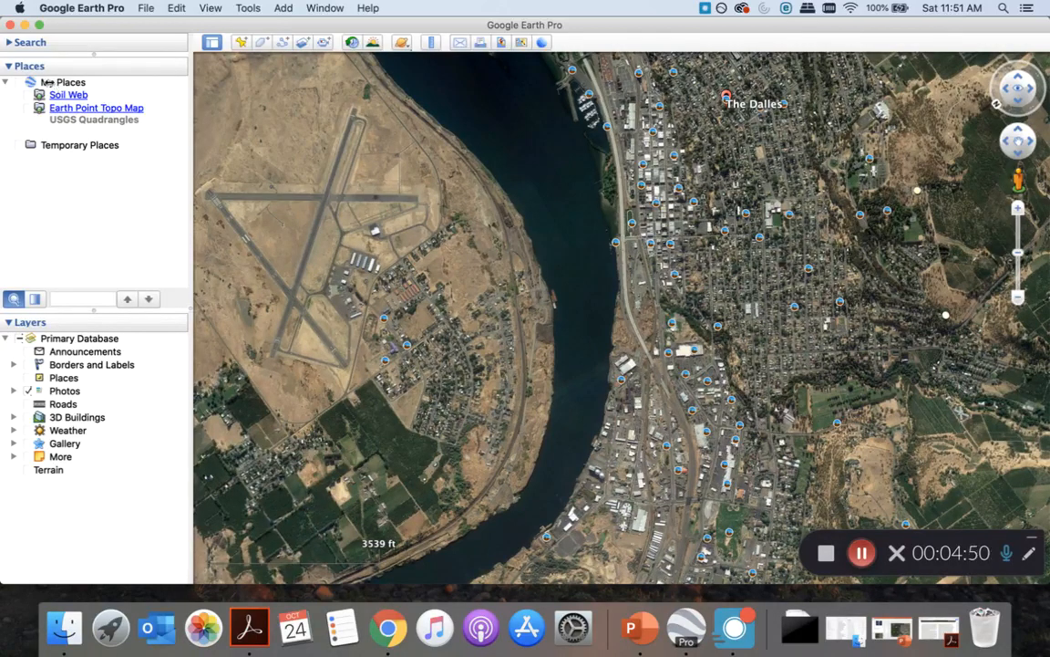
click(58, 83)
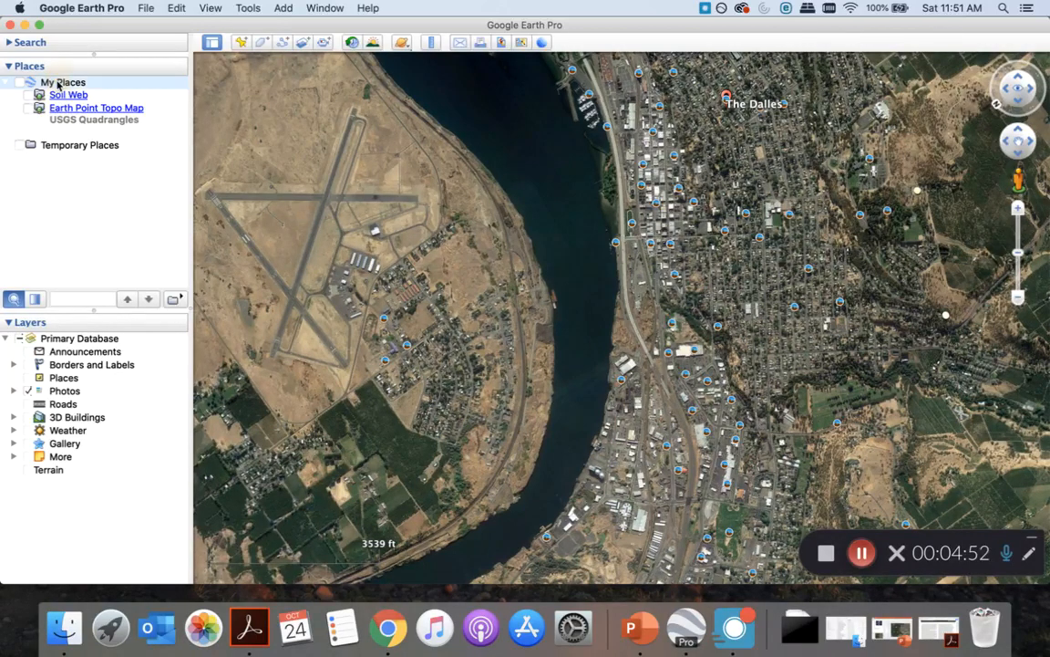
right_click(57, 84)
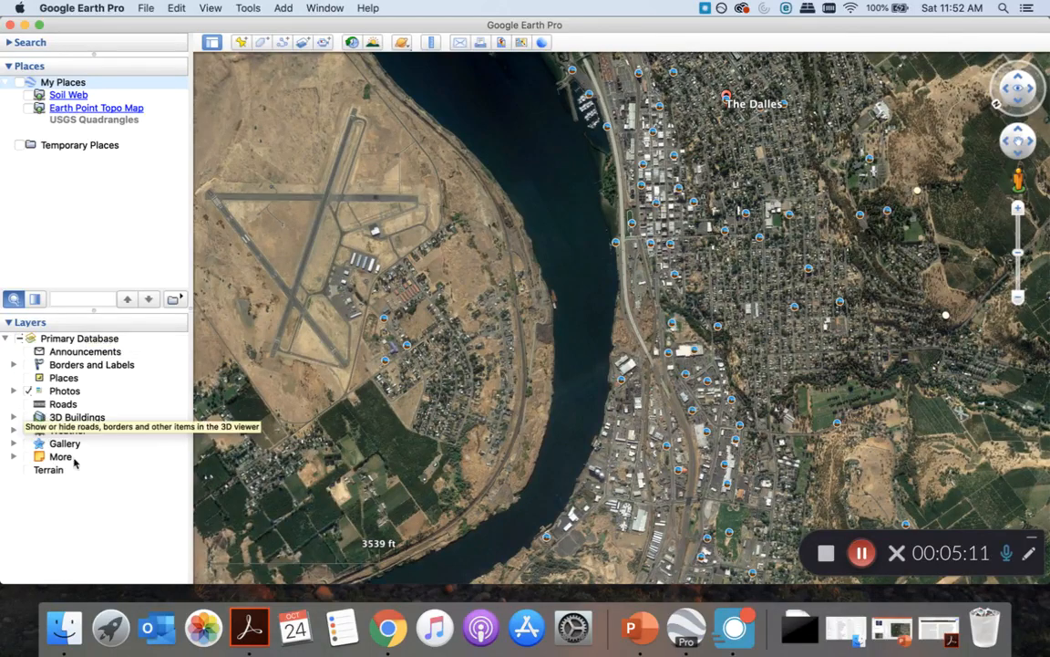
Turn on the Borders and Labels and Places layers, and display the names of two place markers in The Dalles
click(28, 364)
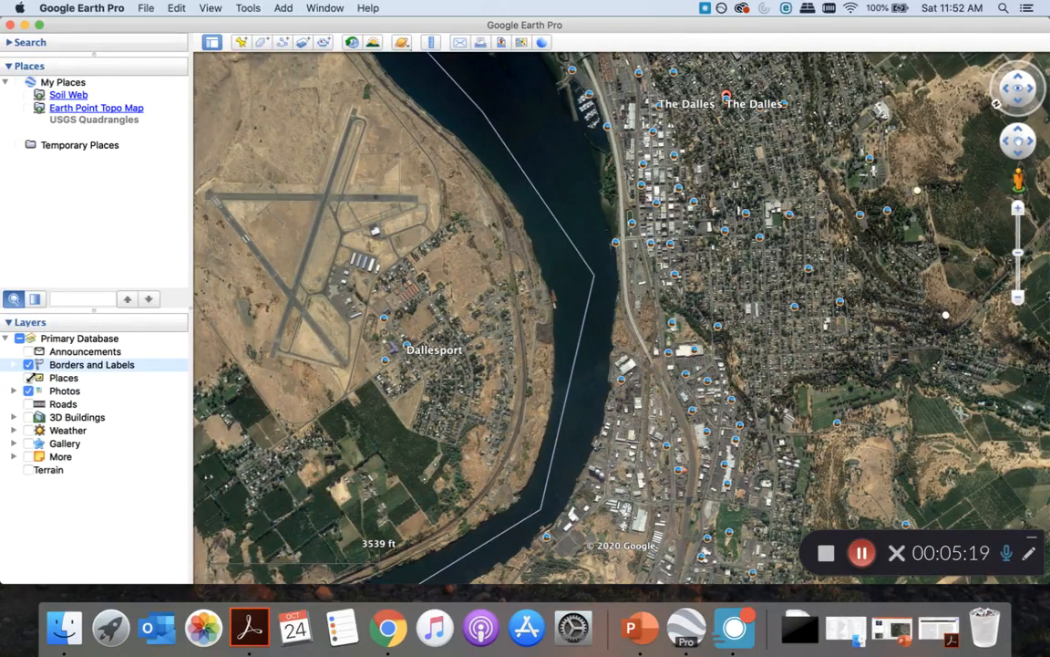
click(28, 378)
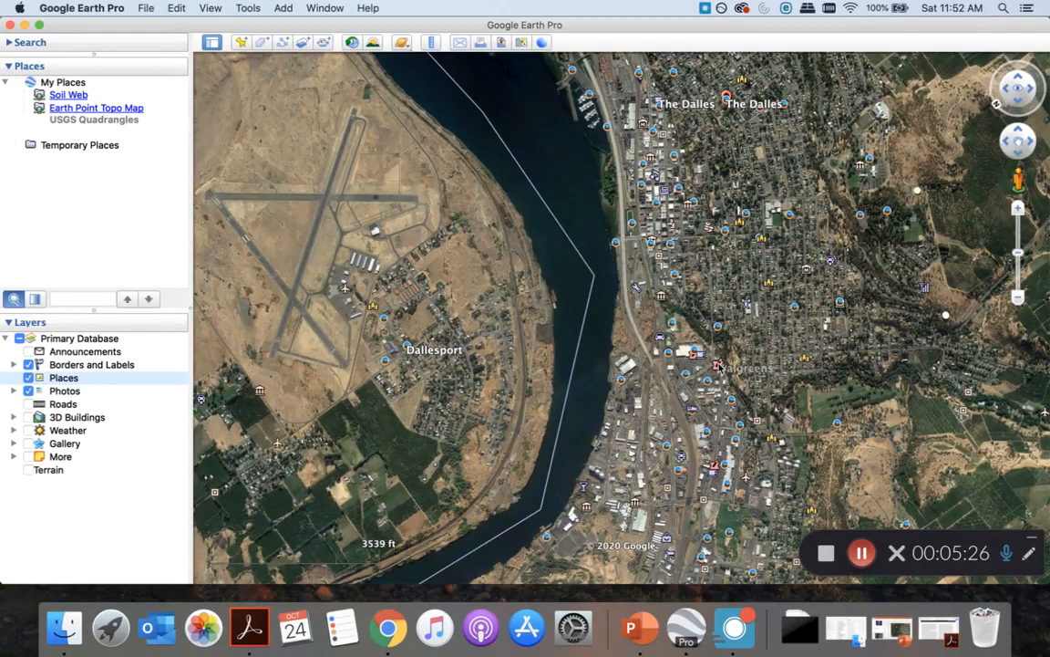
mouse_move(719, 368)
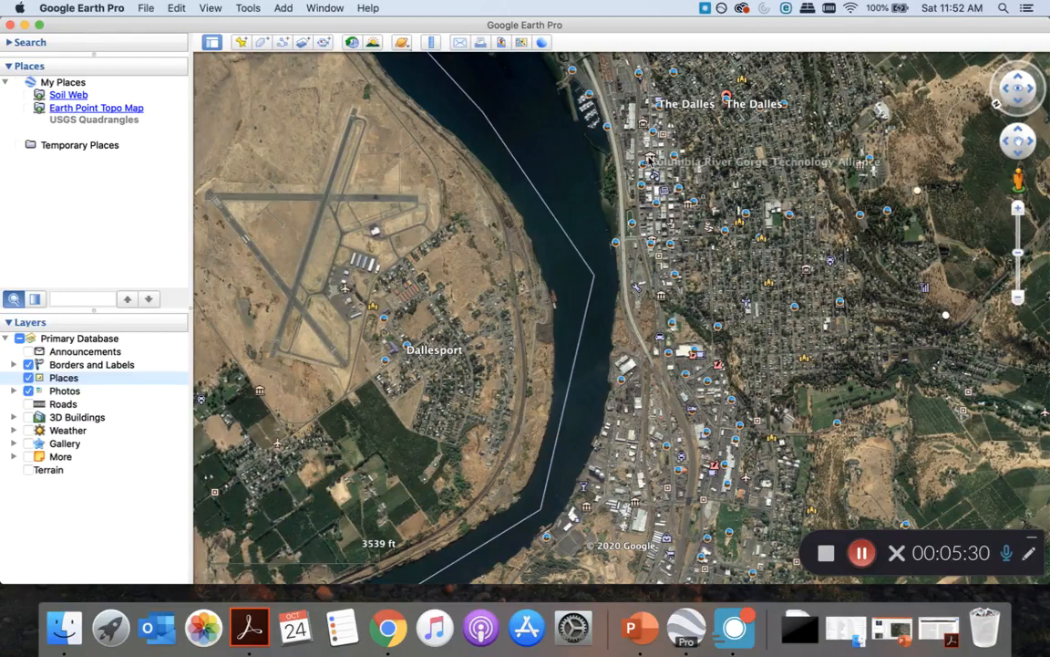
mouse_move(649, 159)
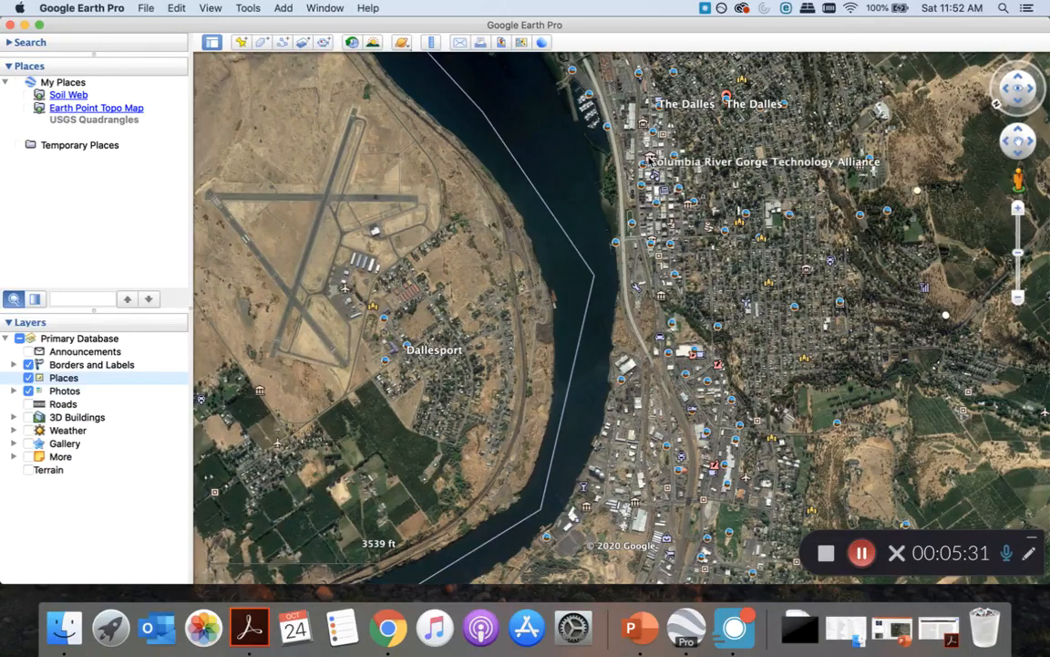
Turn off the Places layer, and toggle the Photos layer off and back on
click(28, 377)
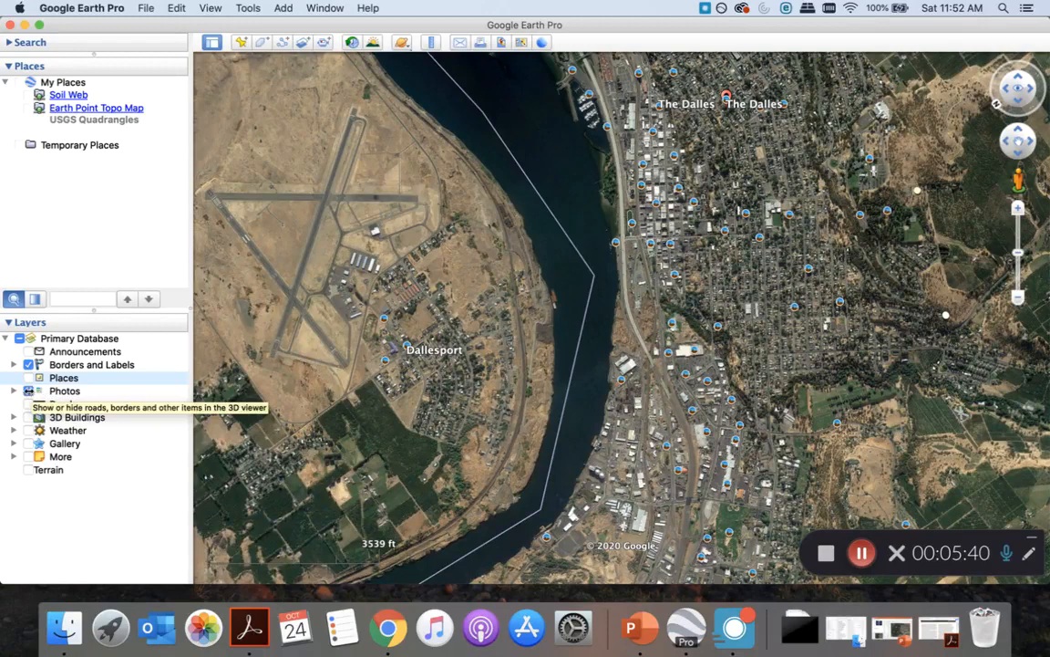
click(28, 391)
click(28, 391)
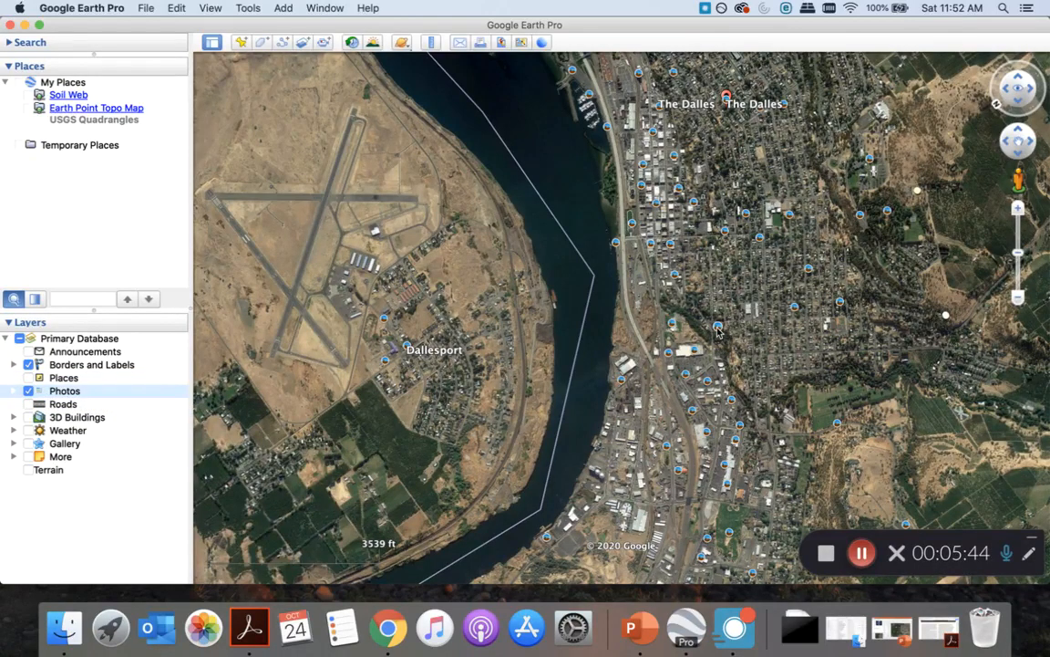
View the photos attached to a riverfront marker and to the Sorosis Park marker, closing each one
click(632, 226)
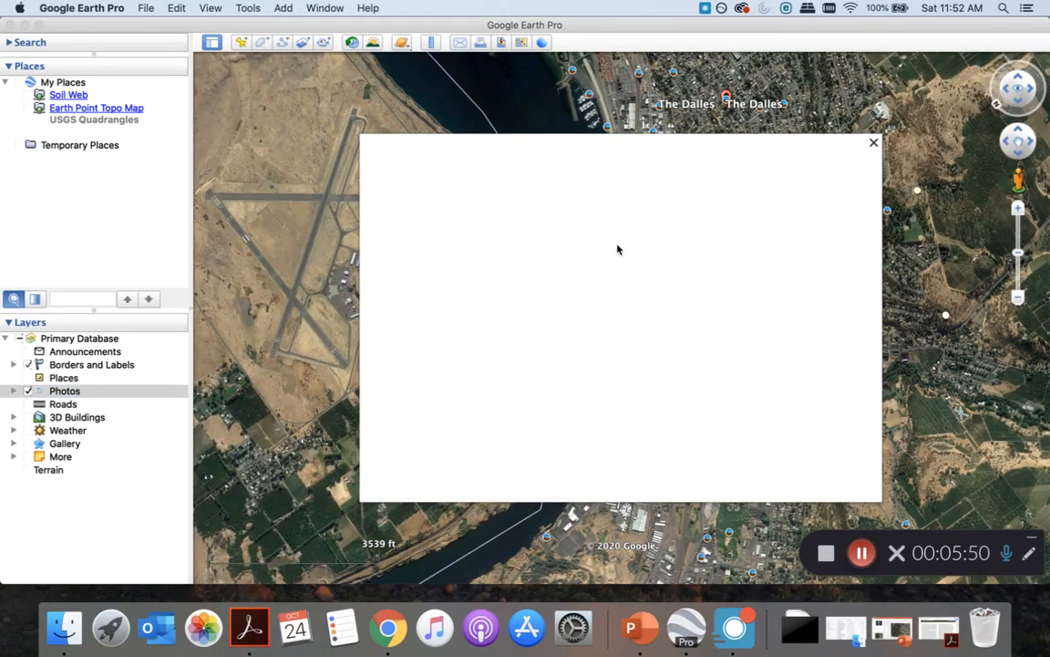
click(874, 143)
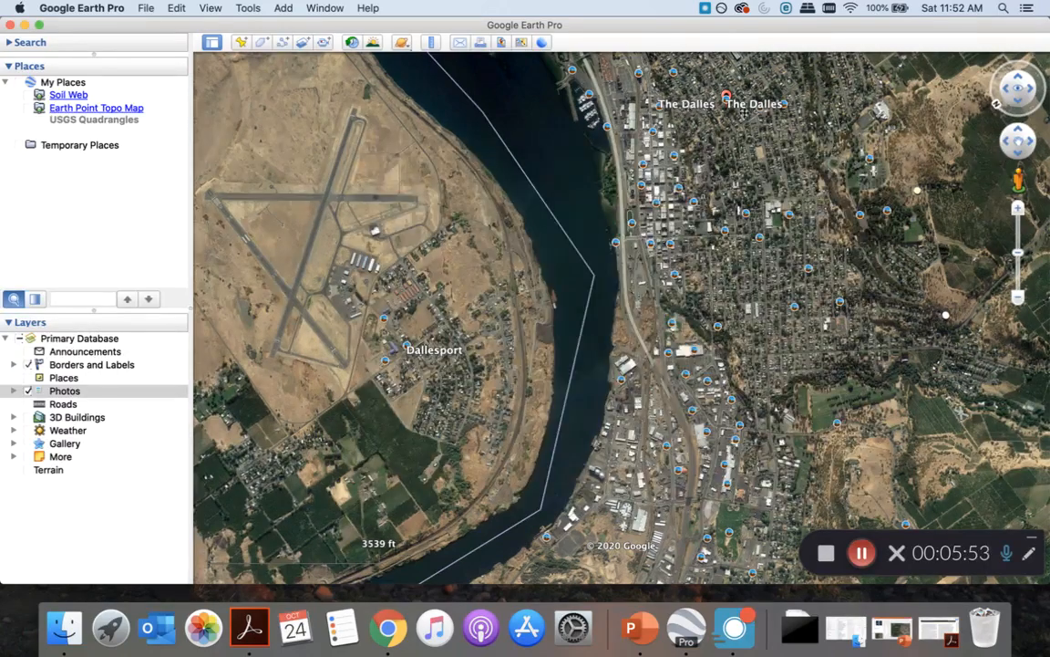
click(888, 211)
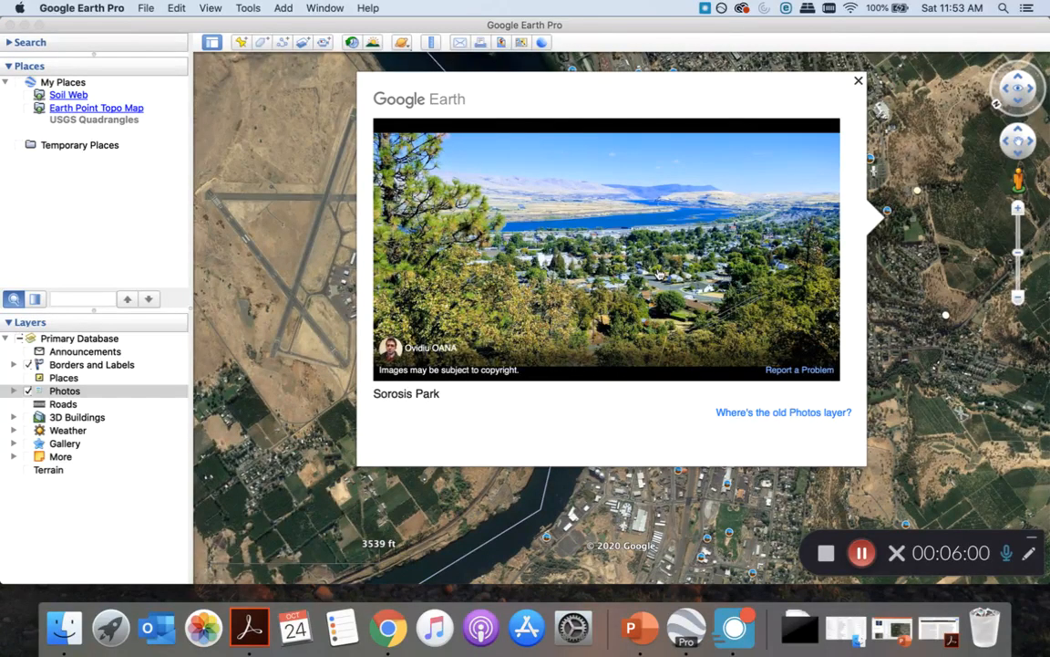
click(858, 81)
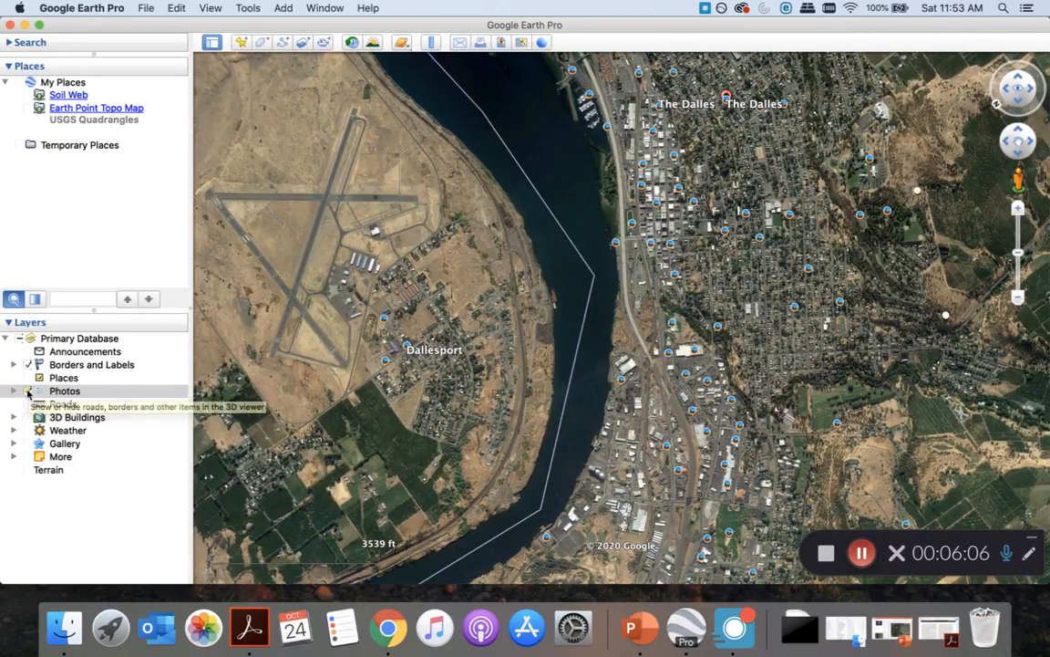
Replace the Photos layer with the Roads layer and expand the More layer group
click(29, 390)
click(29, 404)
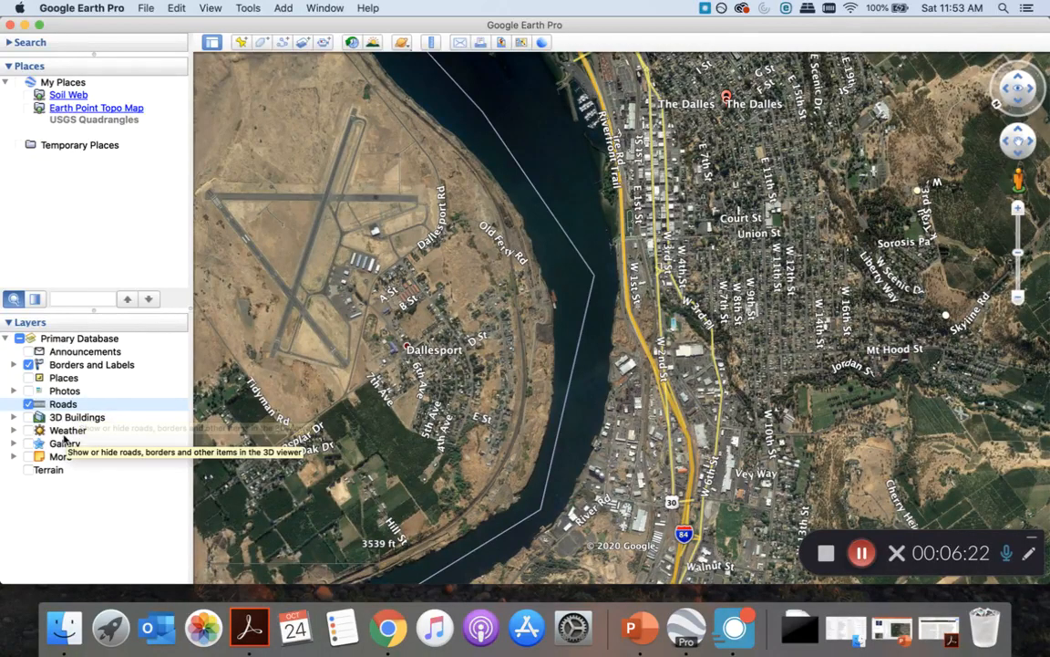
click(13, 456)
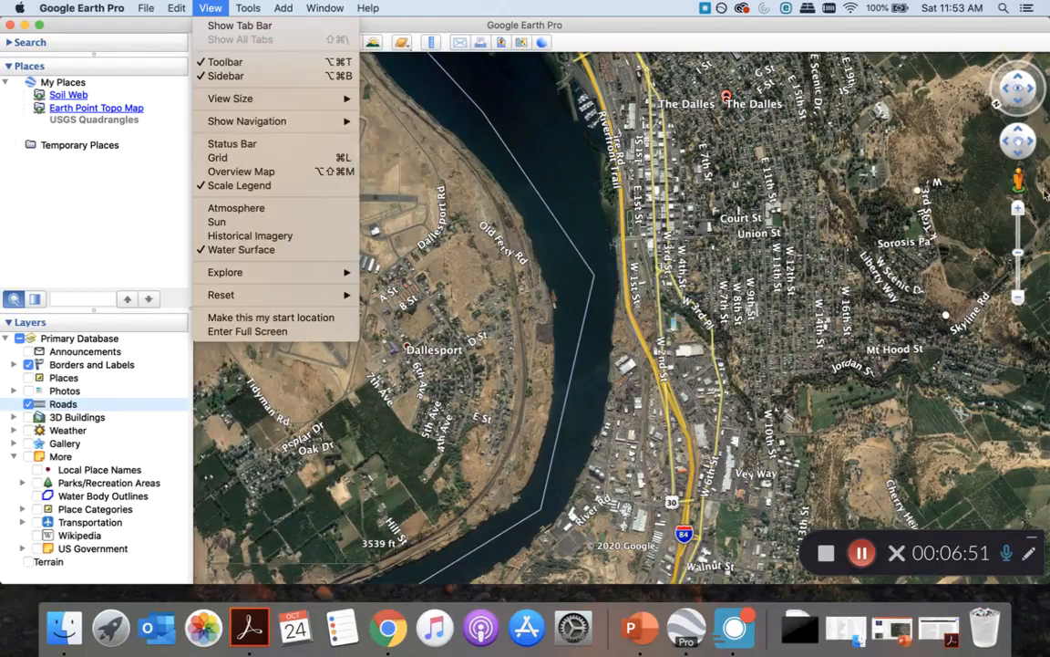
Set the on-map navigation controls to show Automatically
click(1024, 297)
click(1024, 297)
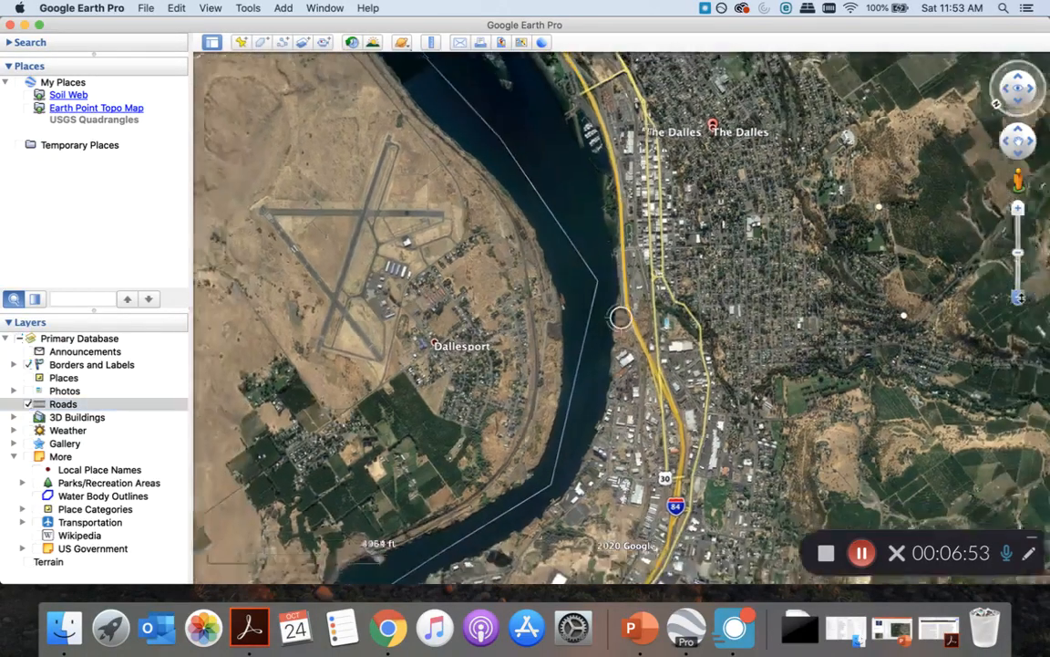
click(210, 7)
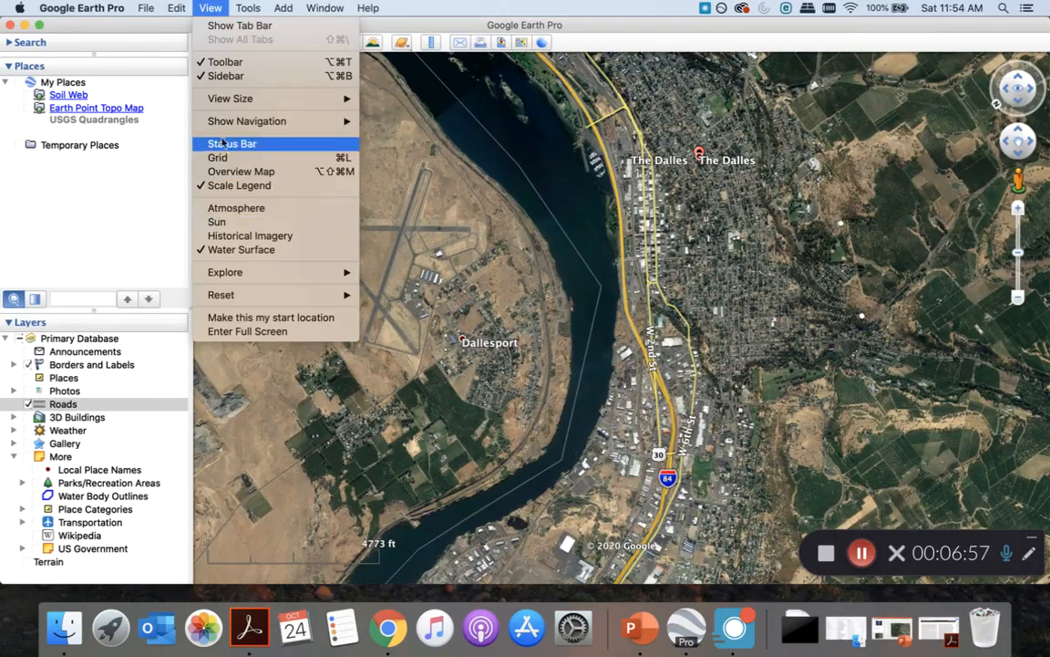
mouse_move(206, 119)
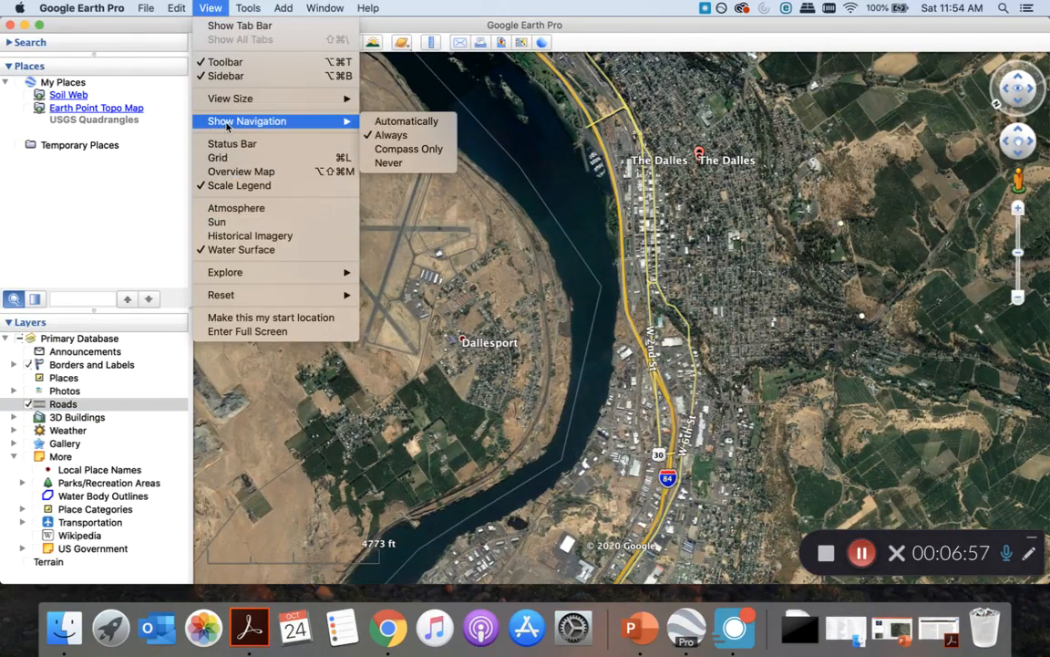
click(431, 122)
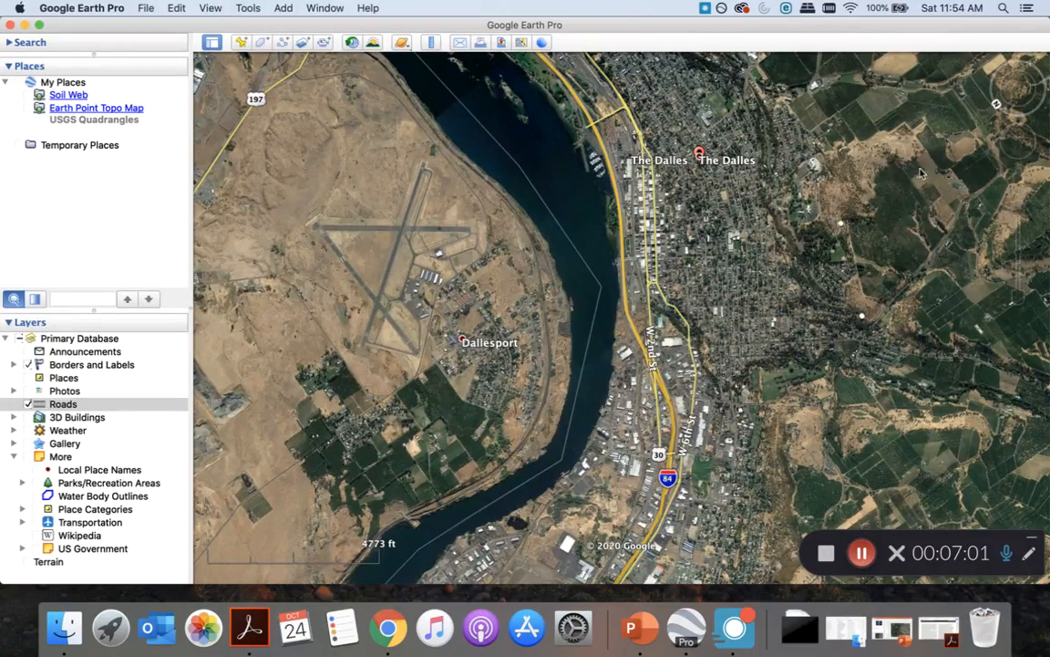
mouse_move(1018, 111)
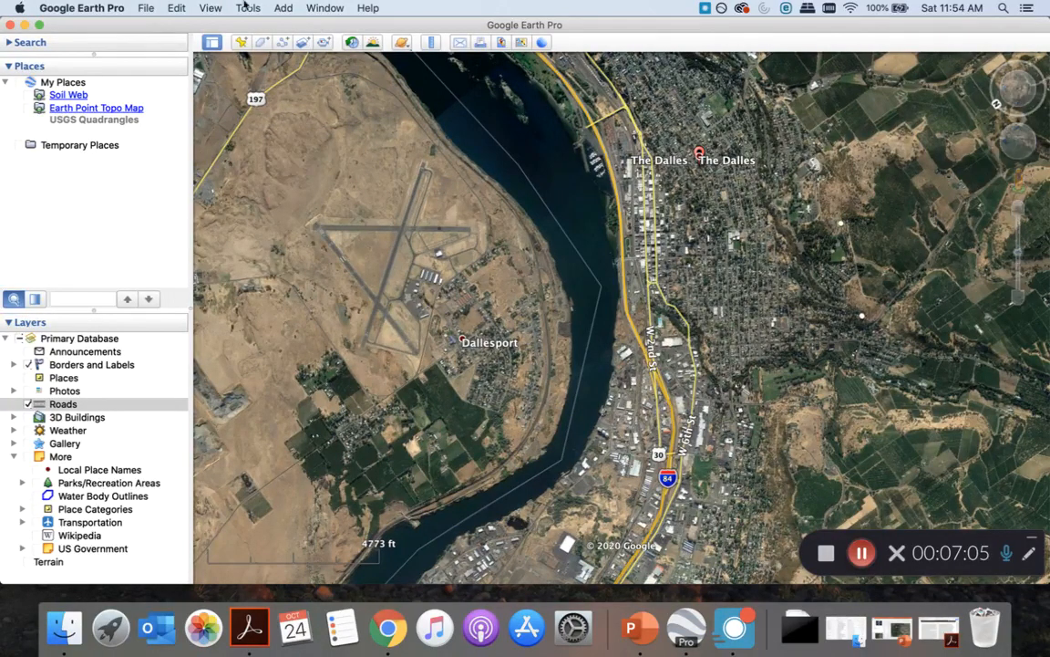
Set the on-map navigation controls to show Always
click(176, 7)
mouse_move(211, 8)
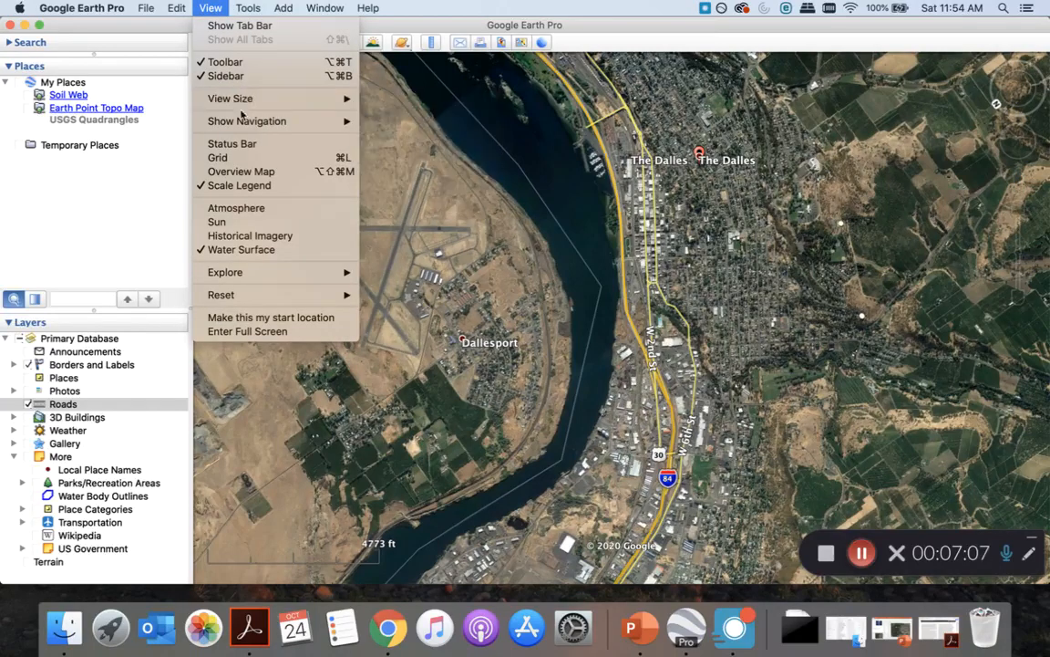
mouse_move(334, 121)
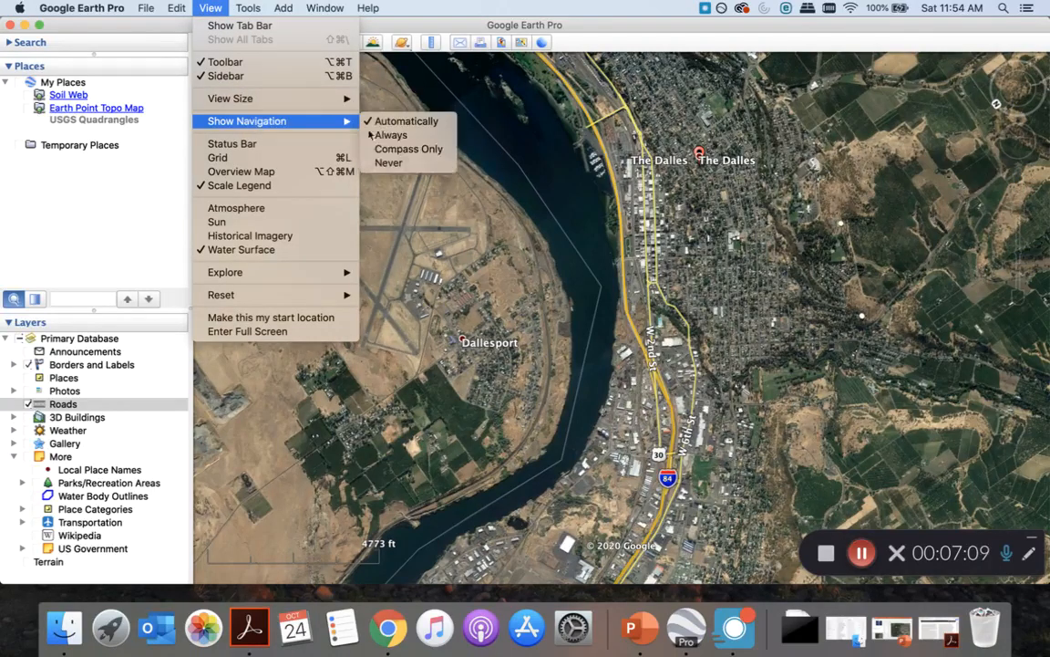
click(390, 136)
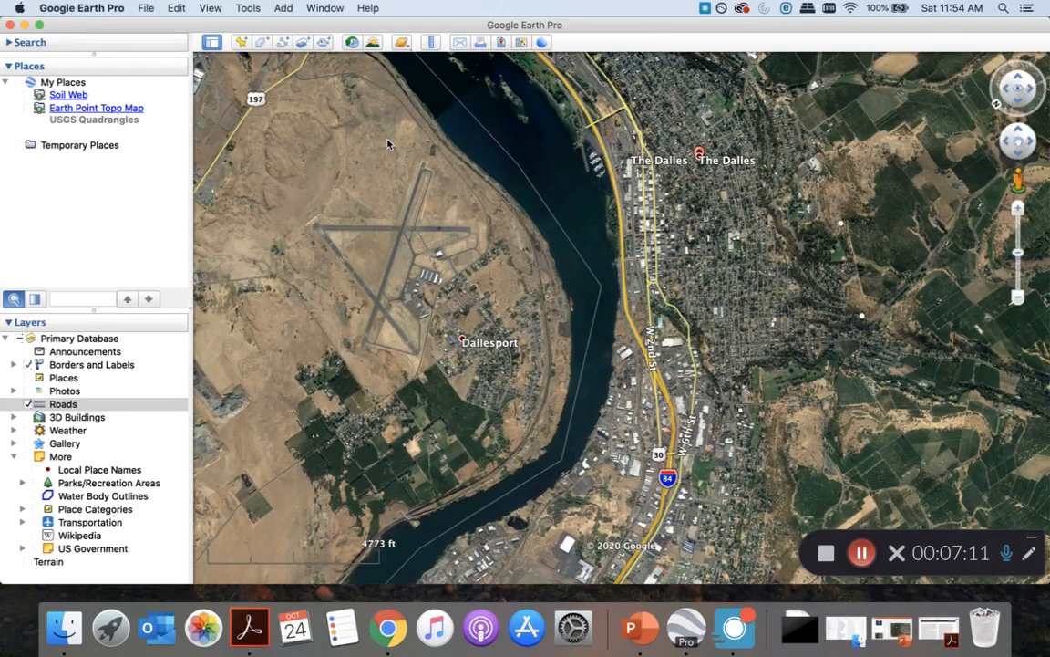
Display the latitude and longitude grid over The Dalles and hide it again
click(213, 8)
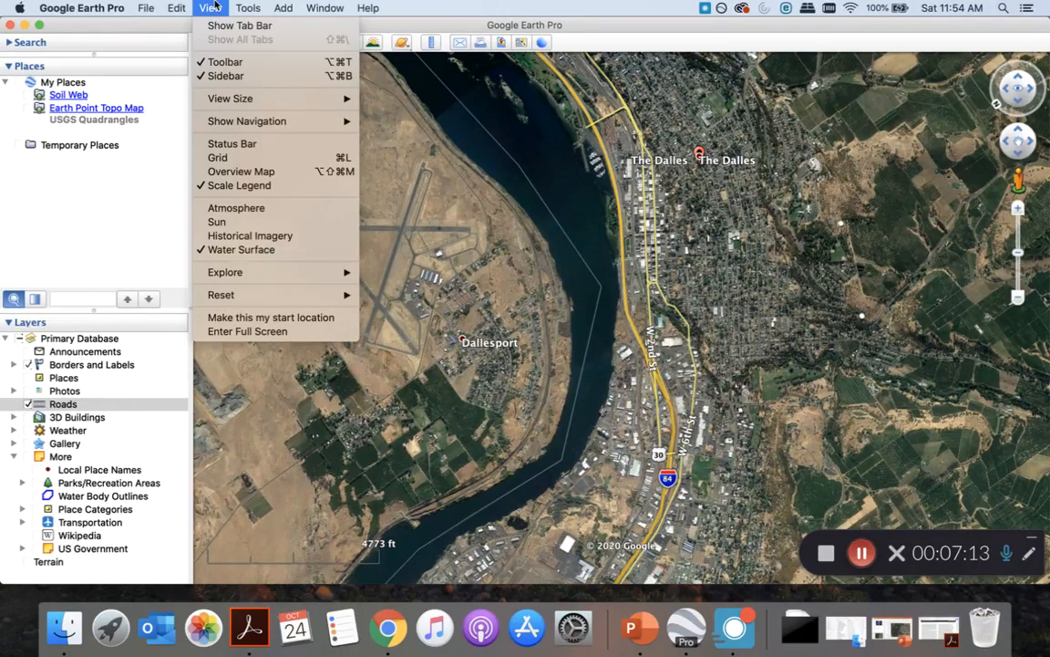
click(239, 161)
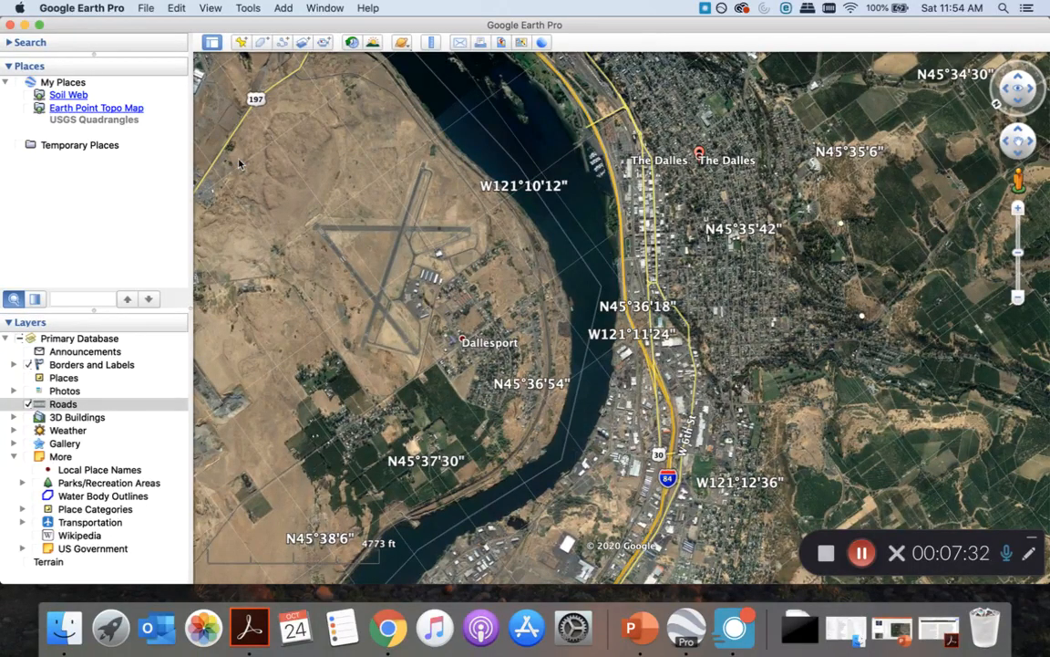
click(215, 7)
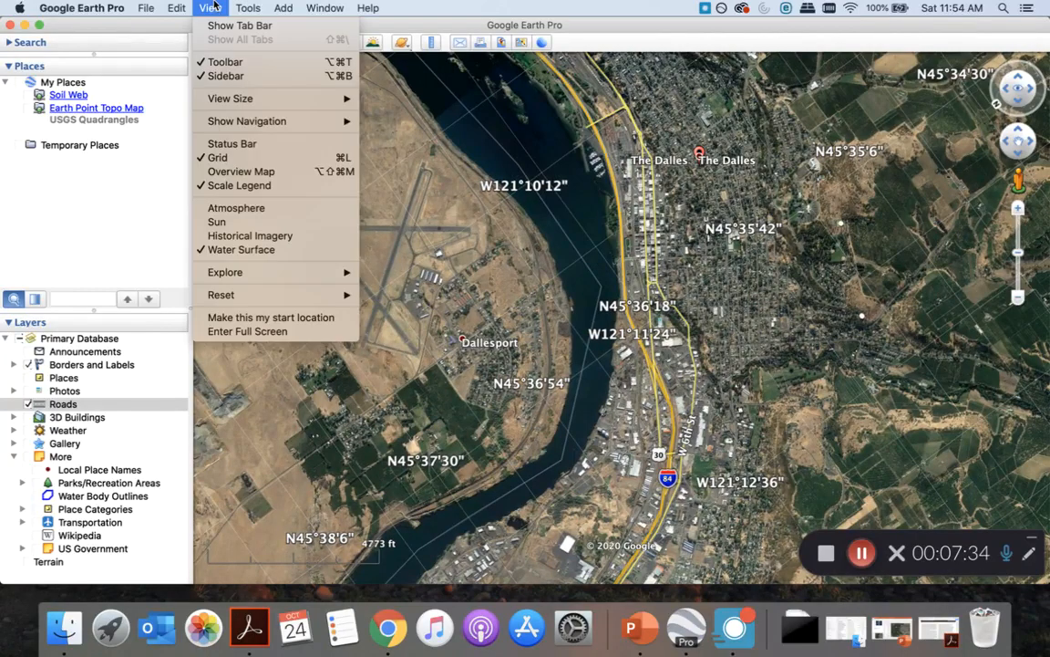
click(203, 163)
Show the Overview Map and hide the Scale Legend
click(213, 8)
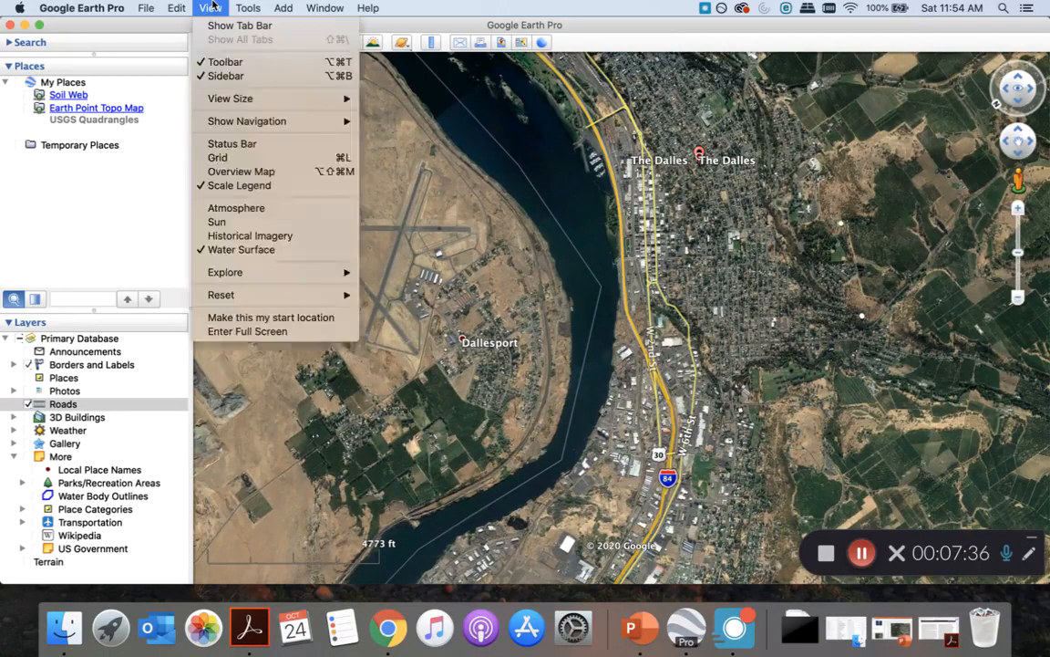
click(204, 174)
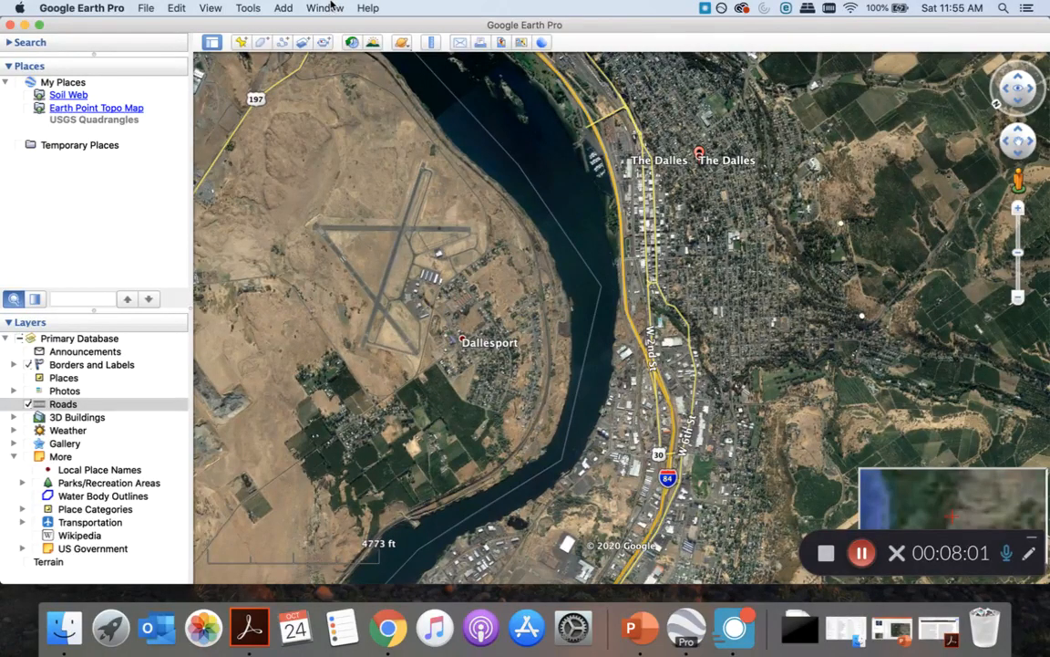
click(256, 6)
mouse_move(211, 7)
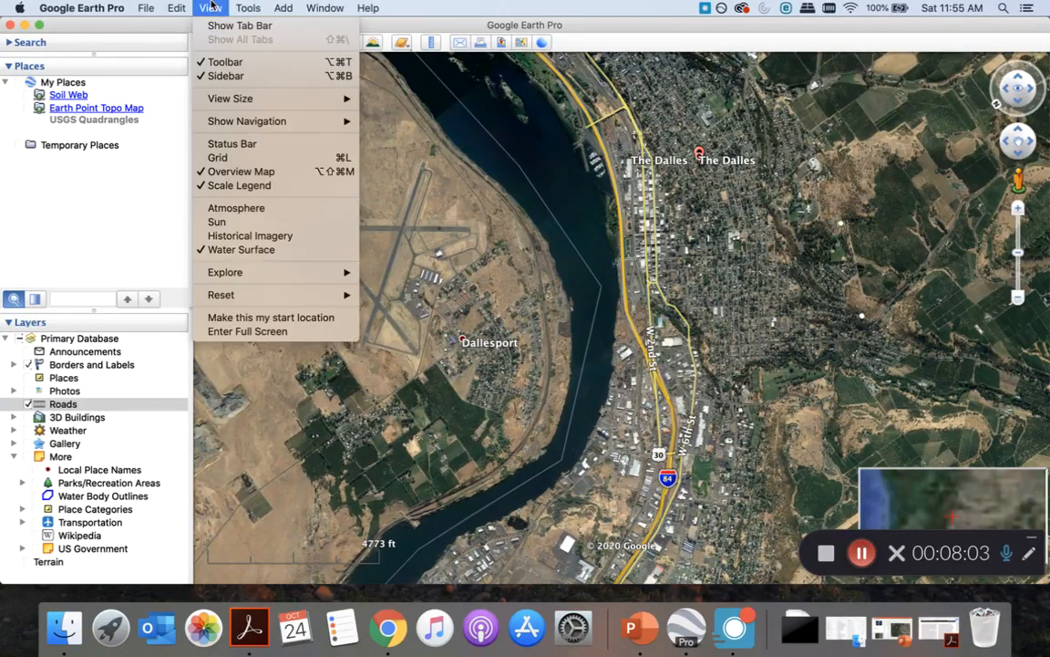
click(201, 186)
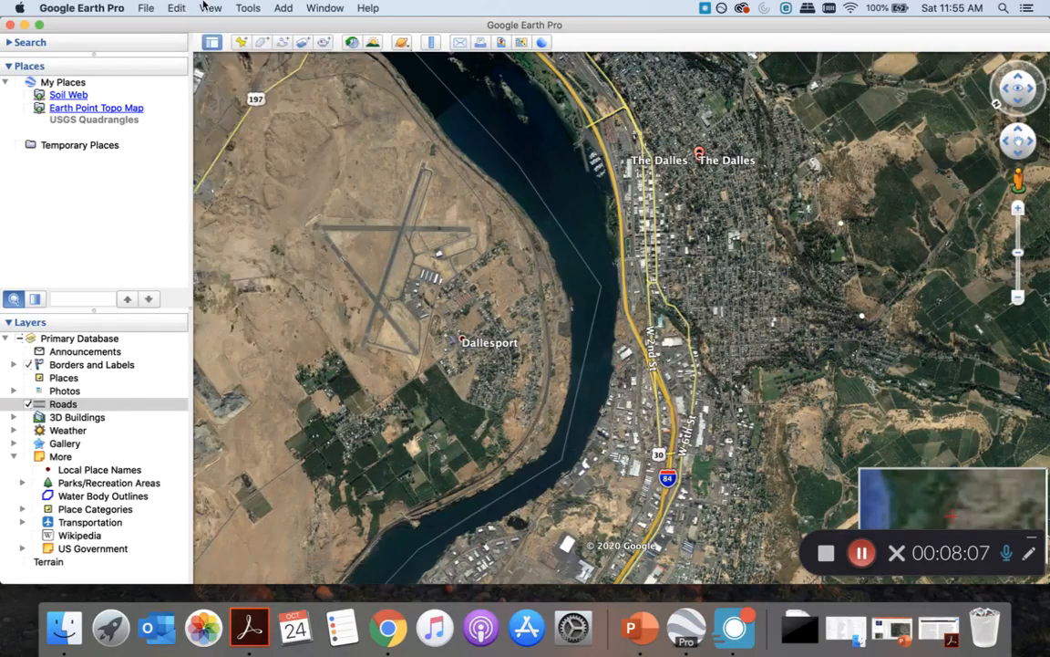
Make the current view of The Dalles and Dallesport the start location
click(211, 8)
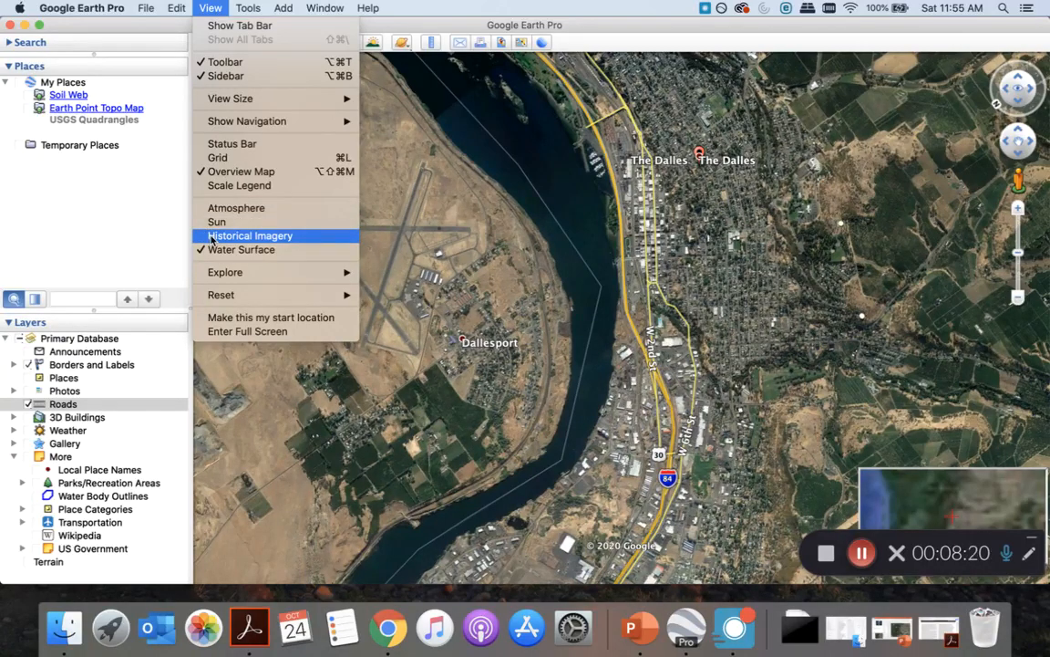
click(237, 318)
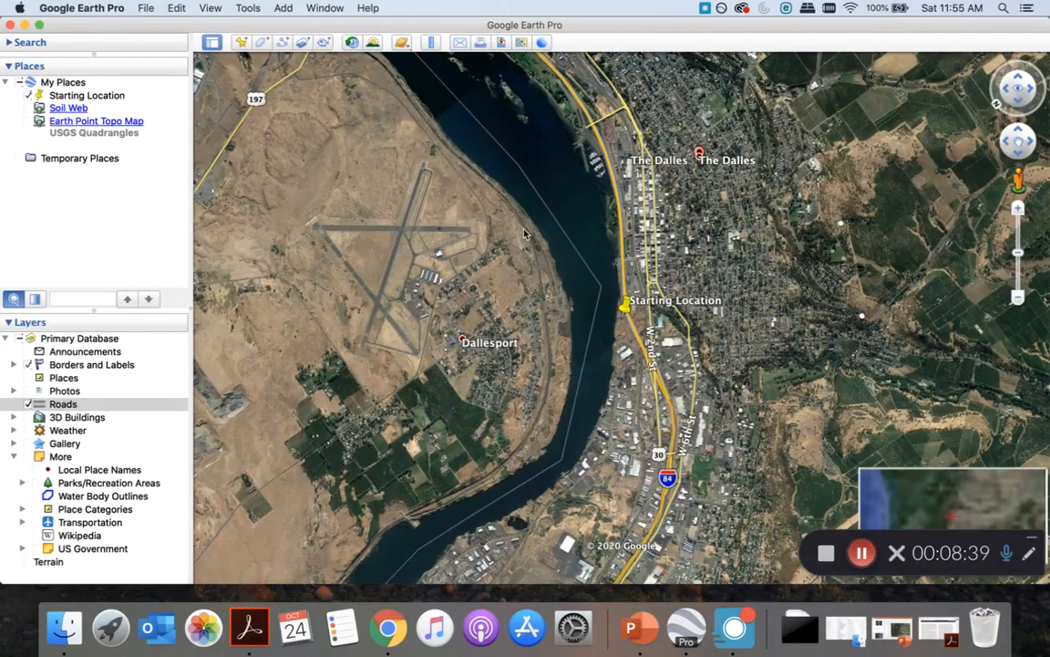
Hide the Overview Map and turn the Scale Legend back on
click(209, 8)
click(239, 172)
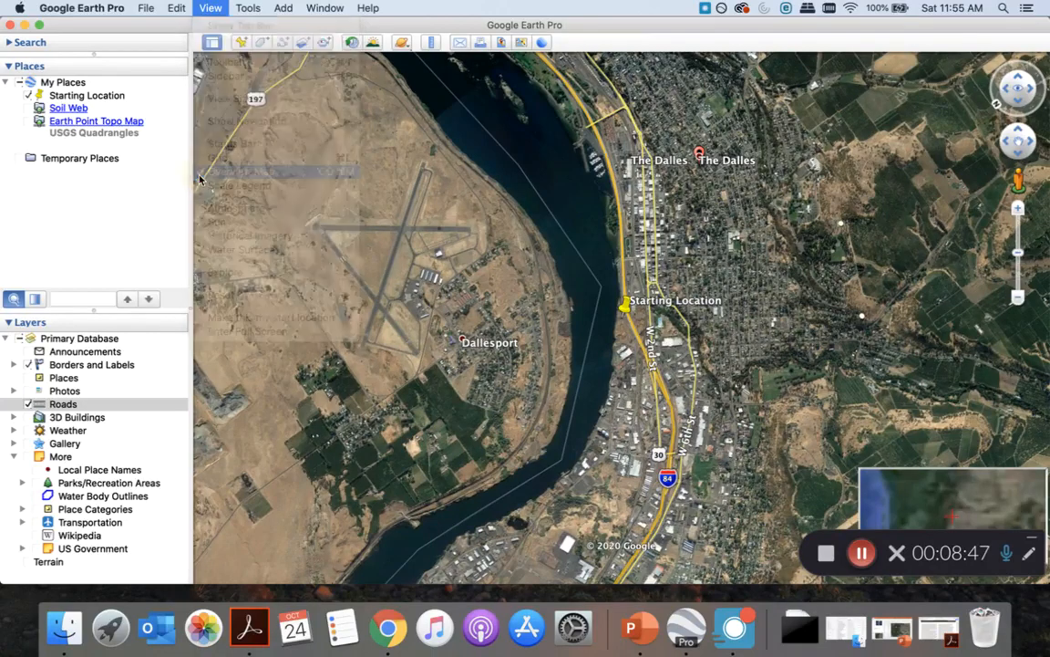
click(211, 8)
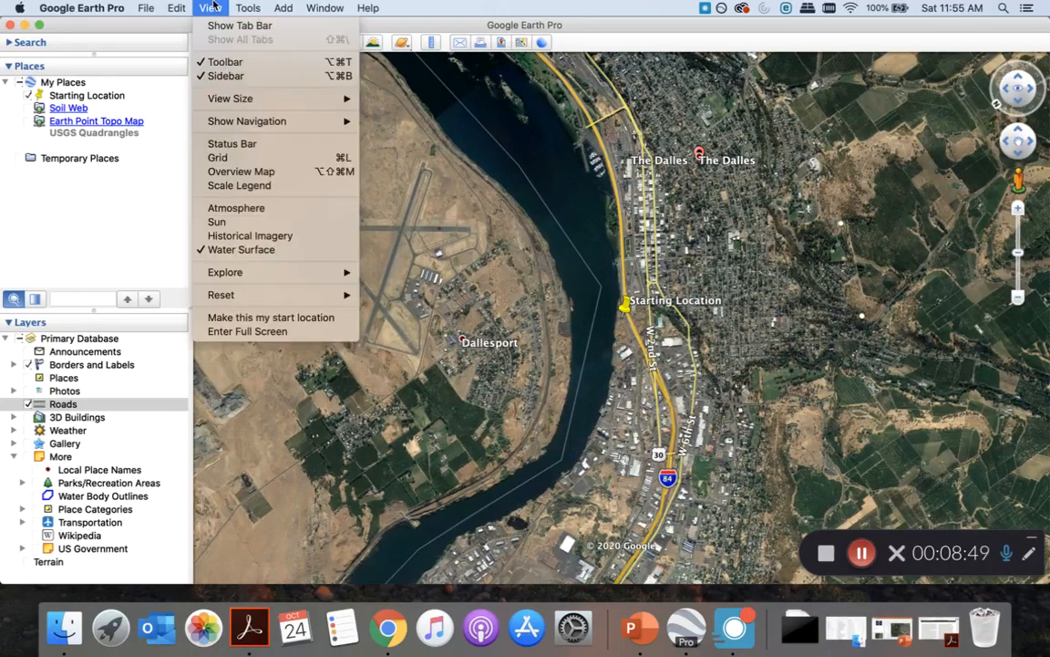
click(234, 186)
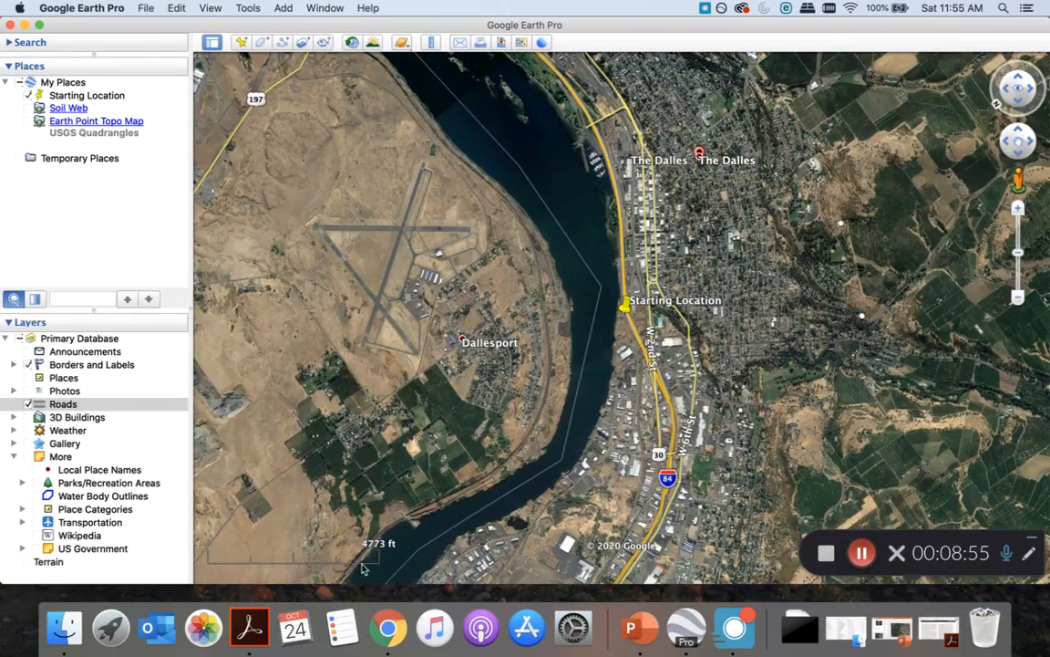
click(1020, 299)
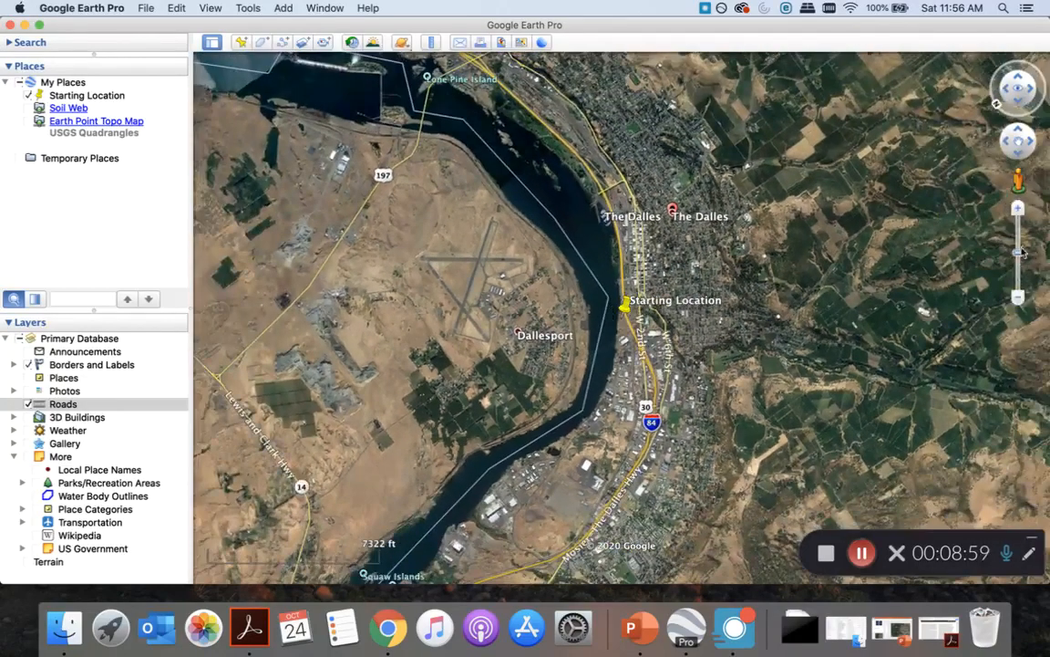
Enter "Deschutes River State Recreation Area, Wasco, OR" as the search text in place of The Dalles
click(1018, 209)
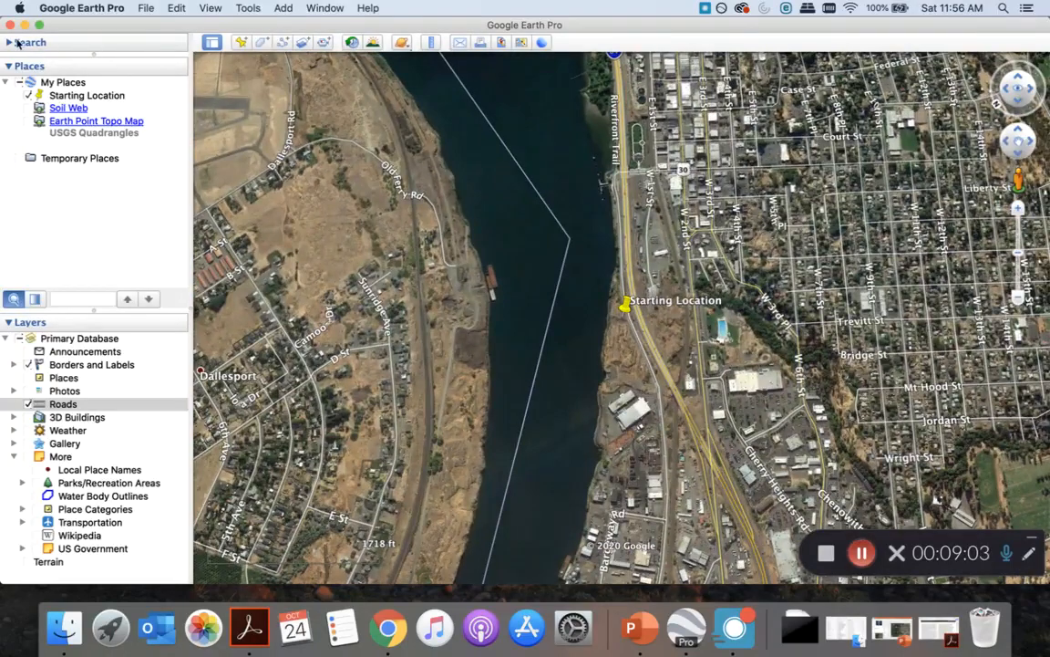
click(17, 42)
click(68, 64)
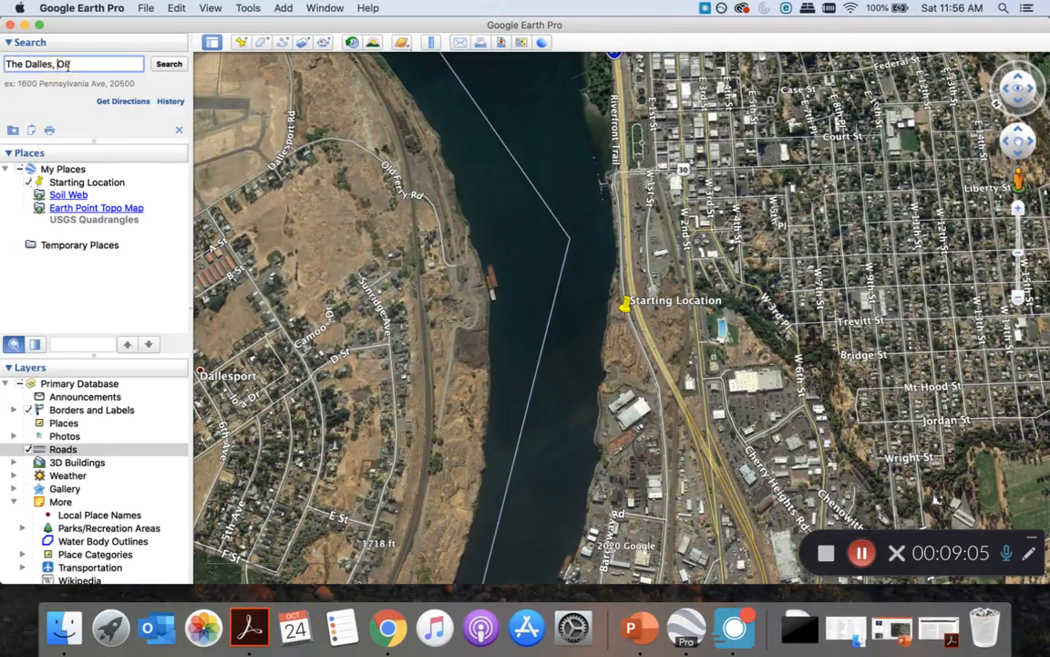
drag(68, 64, 2, 60)
key(BackSpace)
text(De)
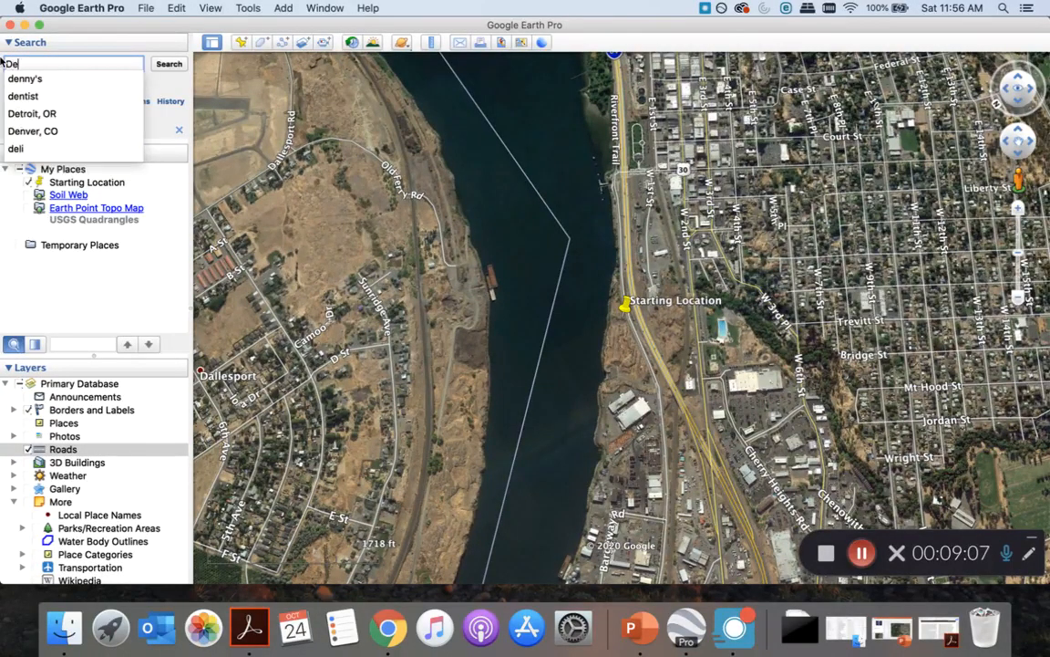
text(chutes River State Recreation Area, Wasco, OR)
click(73, 79)
text(sco, OR)
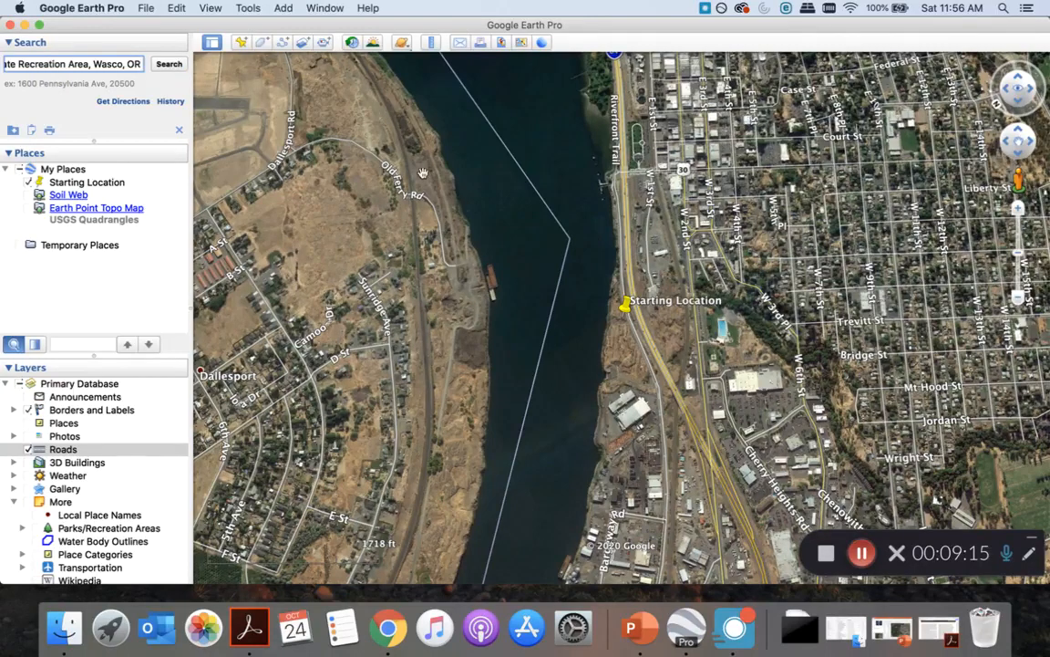
Shorten the search text to Deschutes River State Recreation Area, choose the suggestion on Biggs-Rufus Highway, Wasco, OR, and run the search
key(BackSpace)
key(BackSpace)
key(BackSpace)
key(BackSpace)
key(BackSpace)
key(BackSpace)
key(BackSpace)
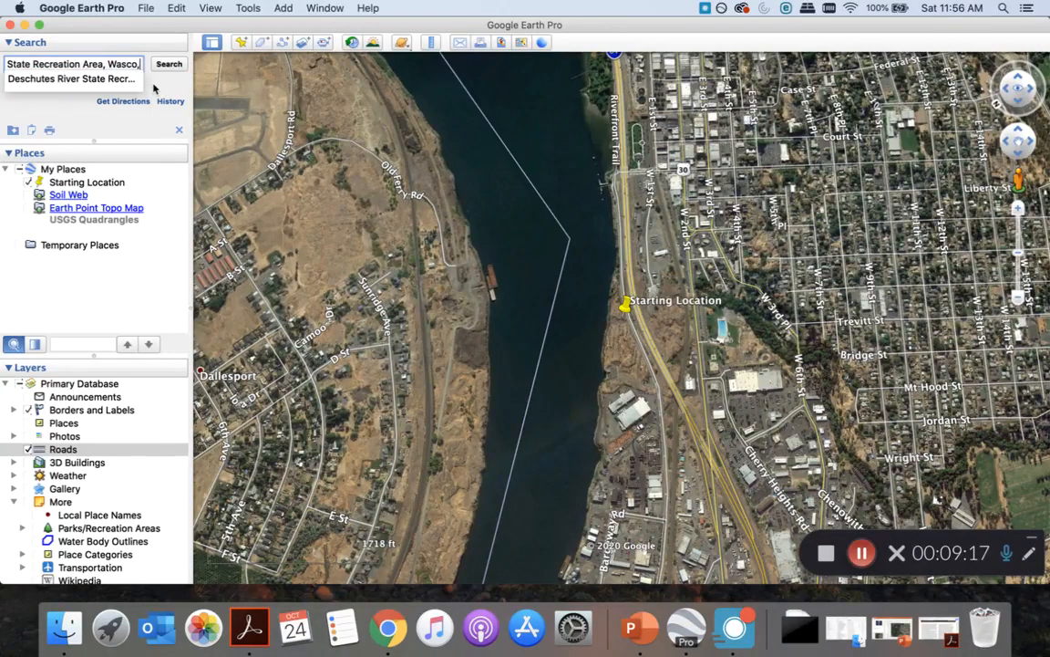
key(BackSpace)
key(BackSpace)
key(BackSpace)
key(BackSpace)
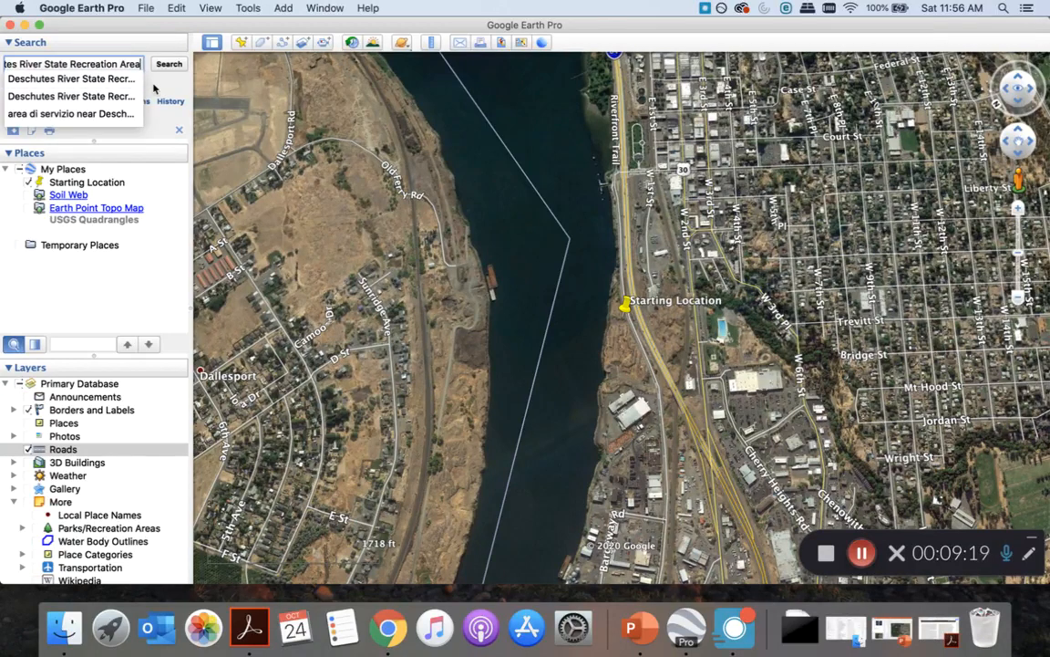
click(104, 103)
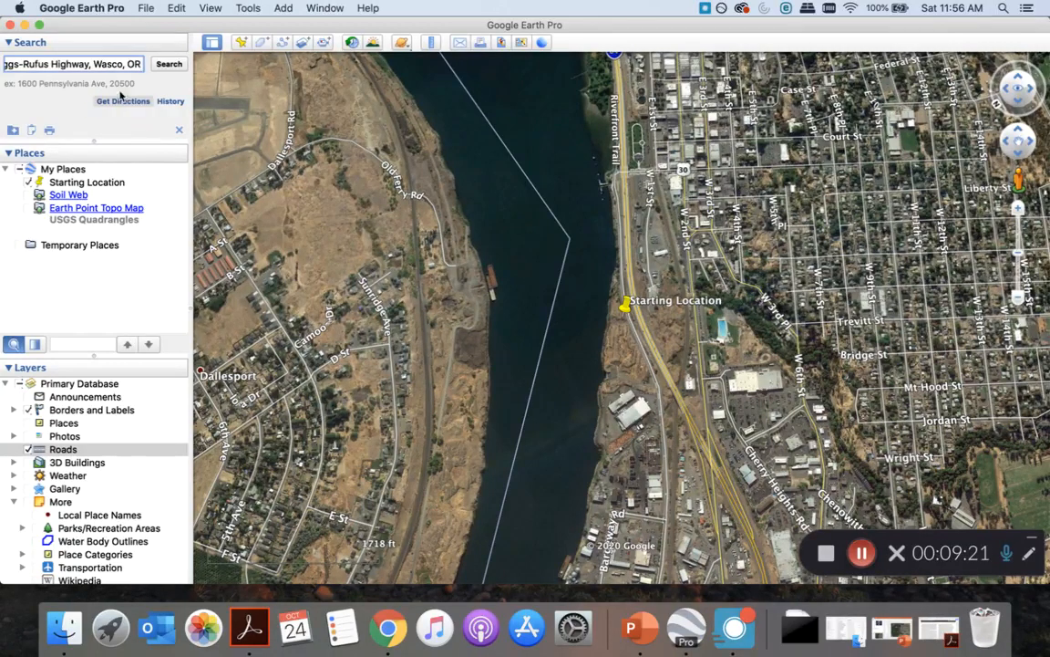
click(168, 66)
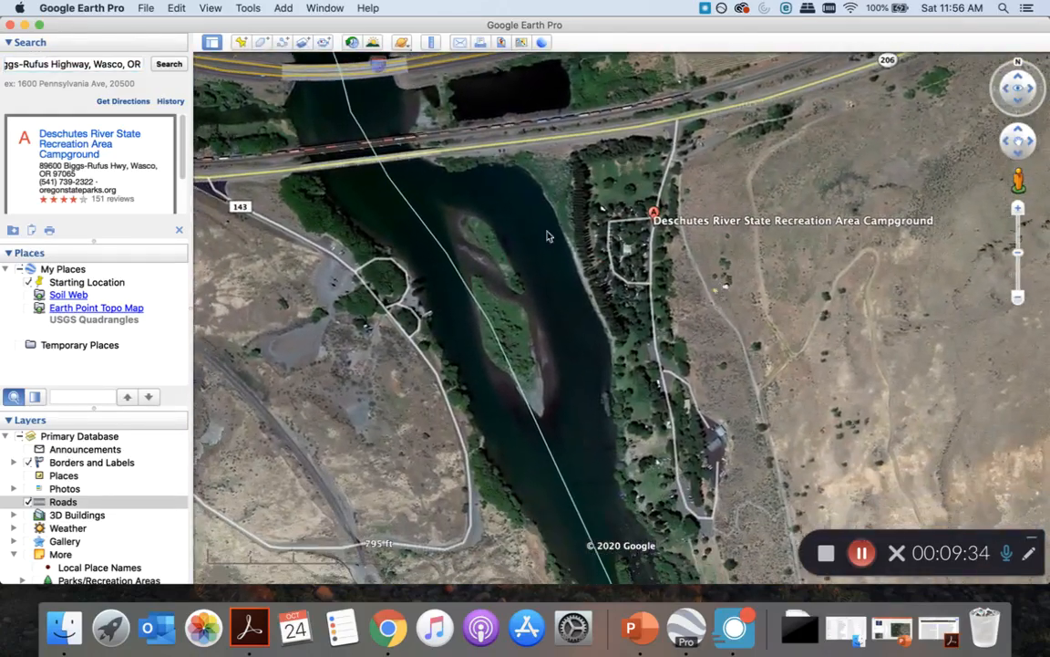
Clear the search text and remove the campground search result from the map
triple_click(90, 64)
key(BackSpace)
click(178, 230)
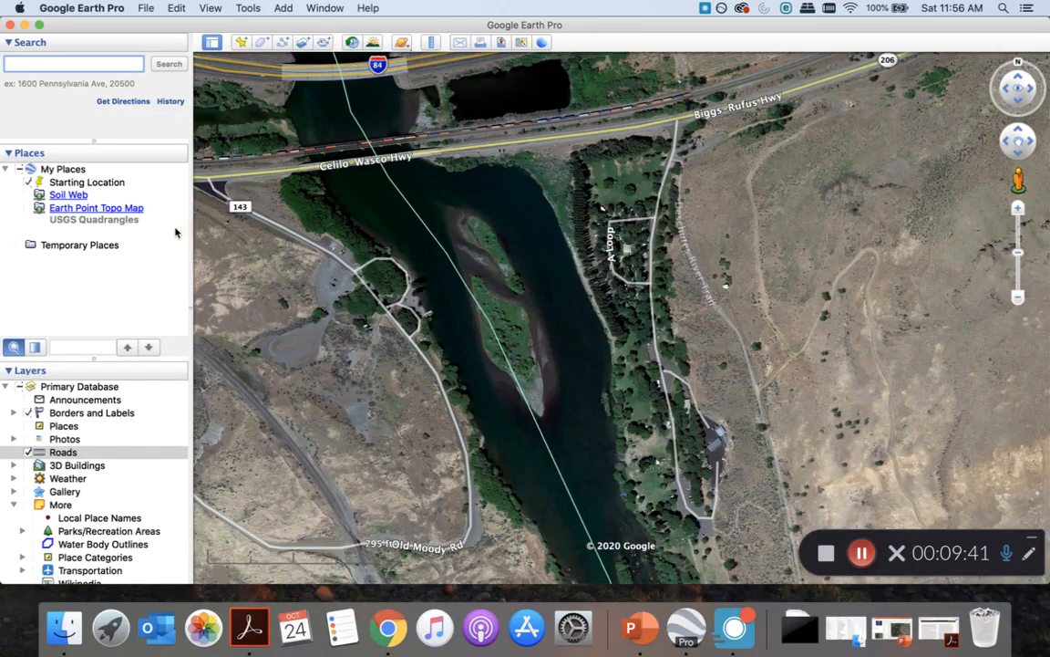
Pan around the campground and north to the mouth of the Deschutes River
drag(767, 283, 877, 271)
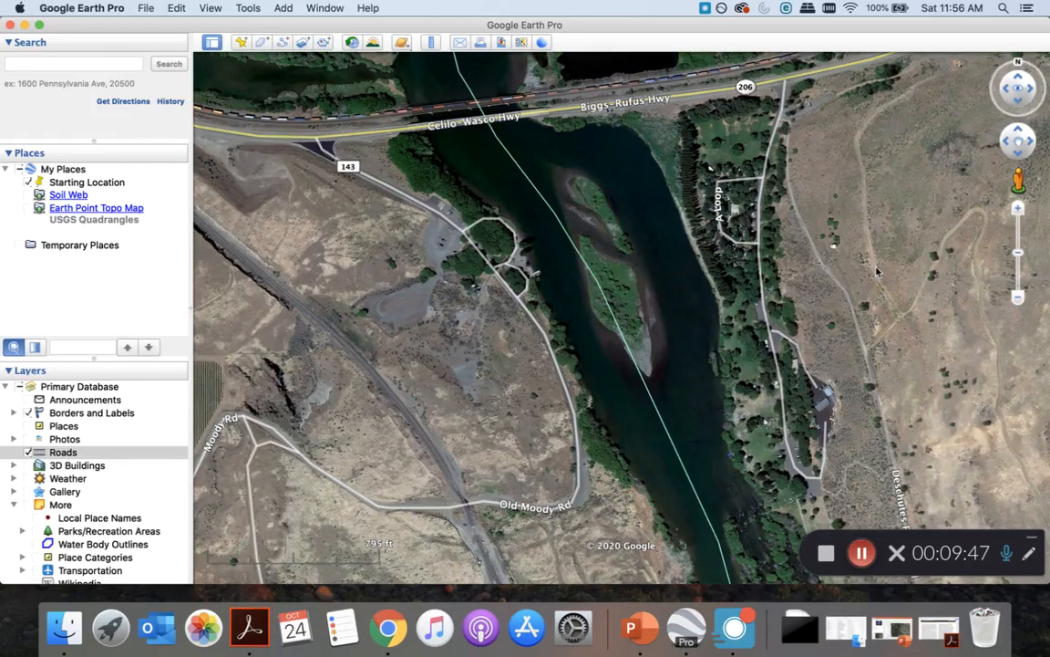
drag(877, 270, 899, 313)
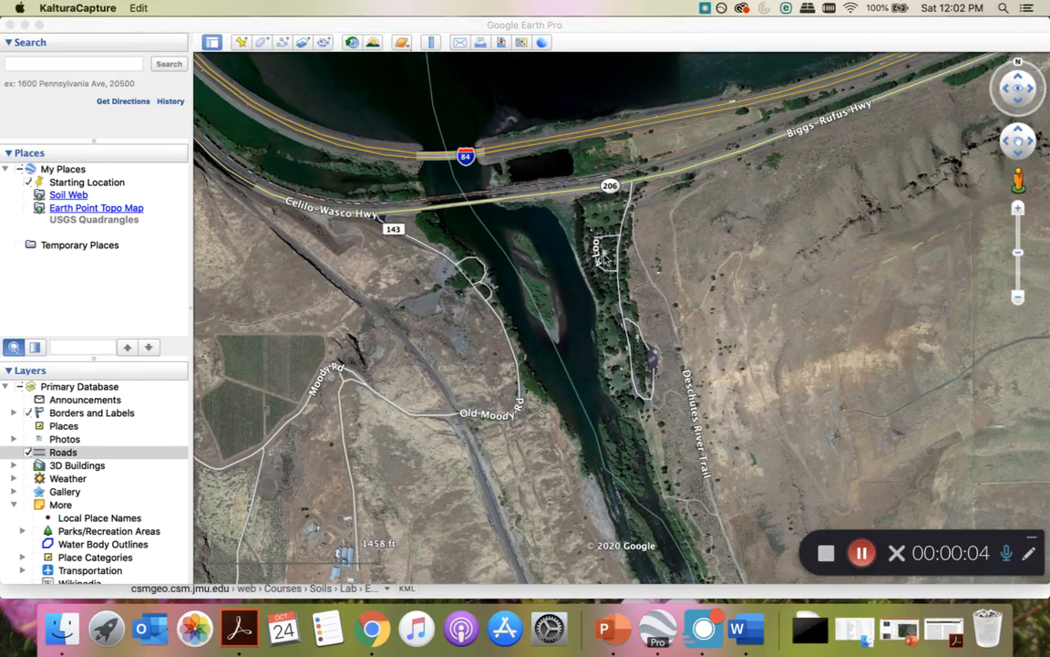
click(622, 200)
mouse_move(615, 267)
mouse_down()
mouse_move(624, 185)
mouse_move(625, 291)
mouse_move(635, 269)
mouse_up()
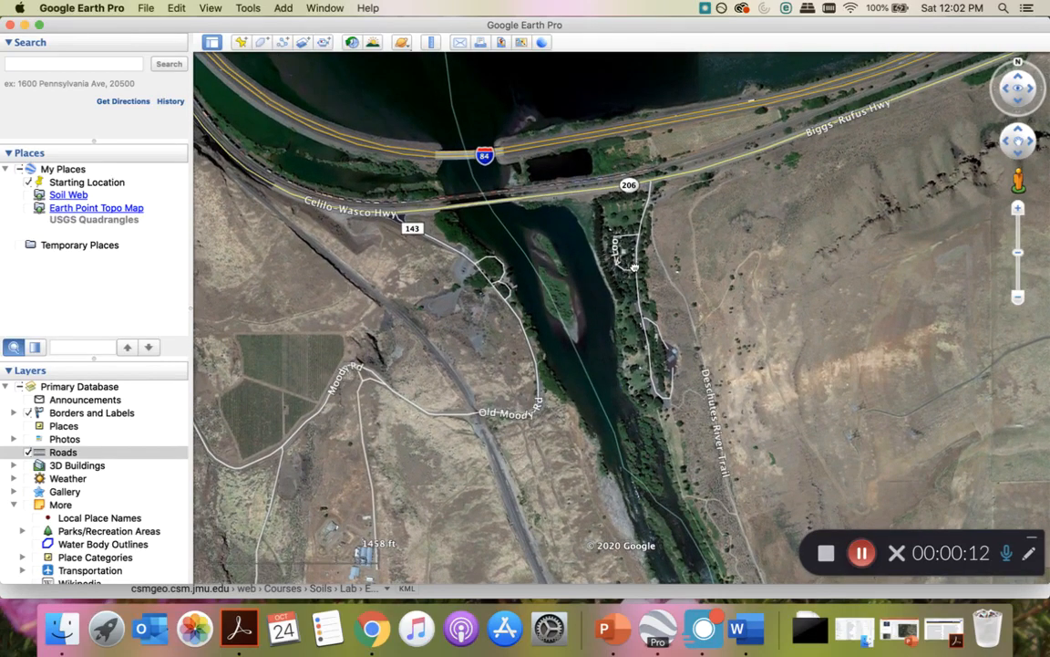
drag(635, 267, 708, 473)
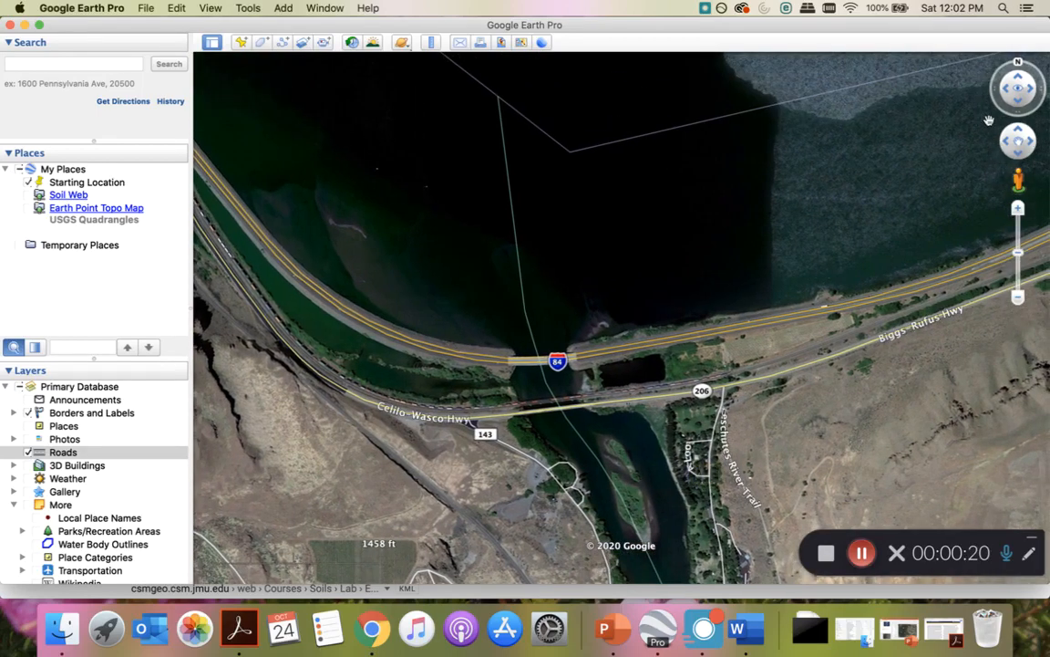
Rotate the view to face south up the Deschutes River, tilt it, and examine the canyon closer in and farther out
mouse_move(1033, 88)
mouse_down()
mouse_move(1028, 97)
mouse_move(1021, 82)
mouse_move(1028, 89)
mouse_up()
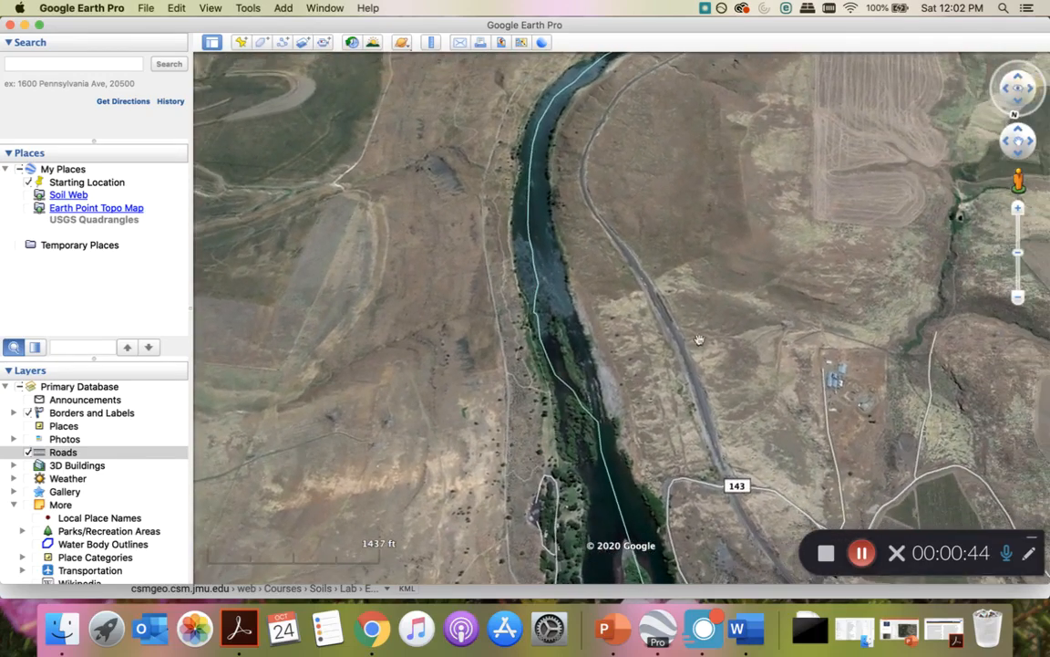
drag(688, 333, 681, 259)
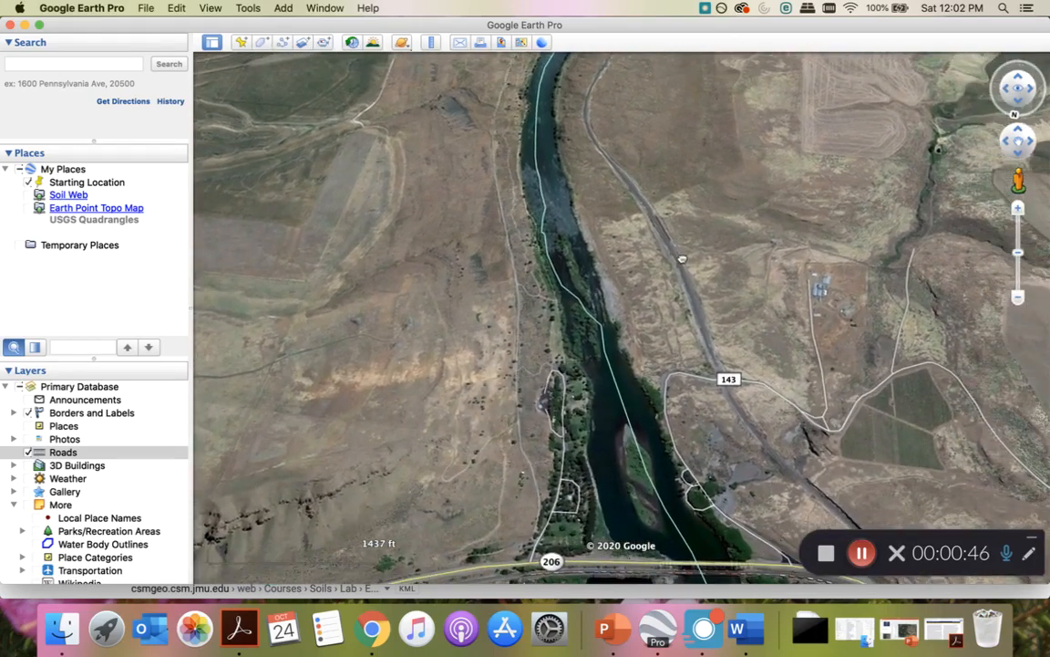
click(1020, 77)
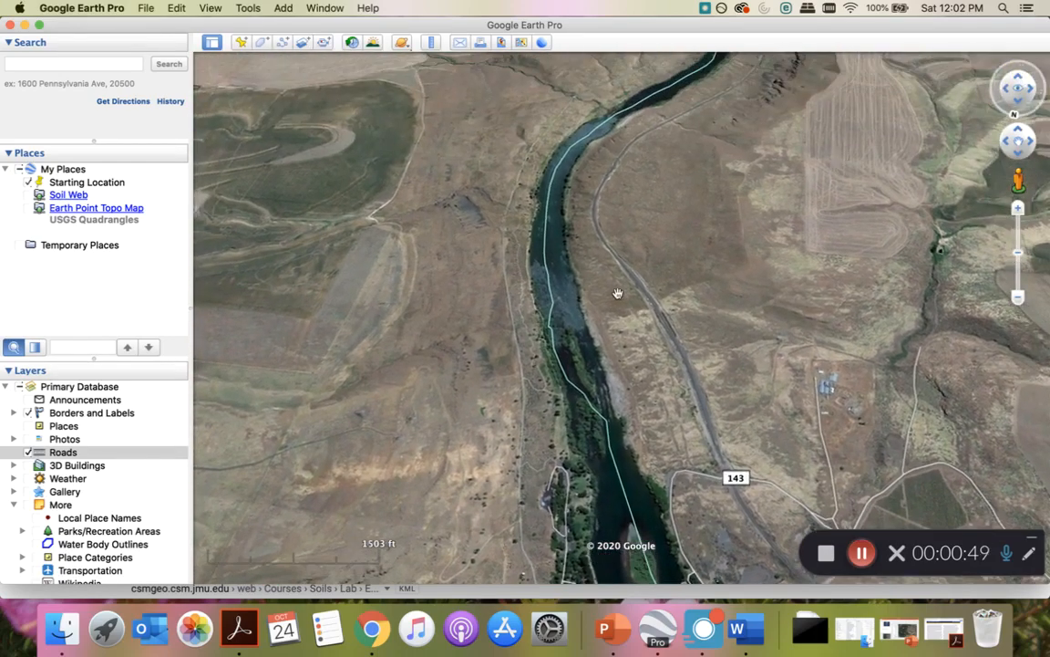
drag(619, 293, 570, 219)
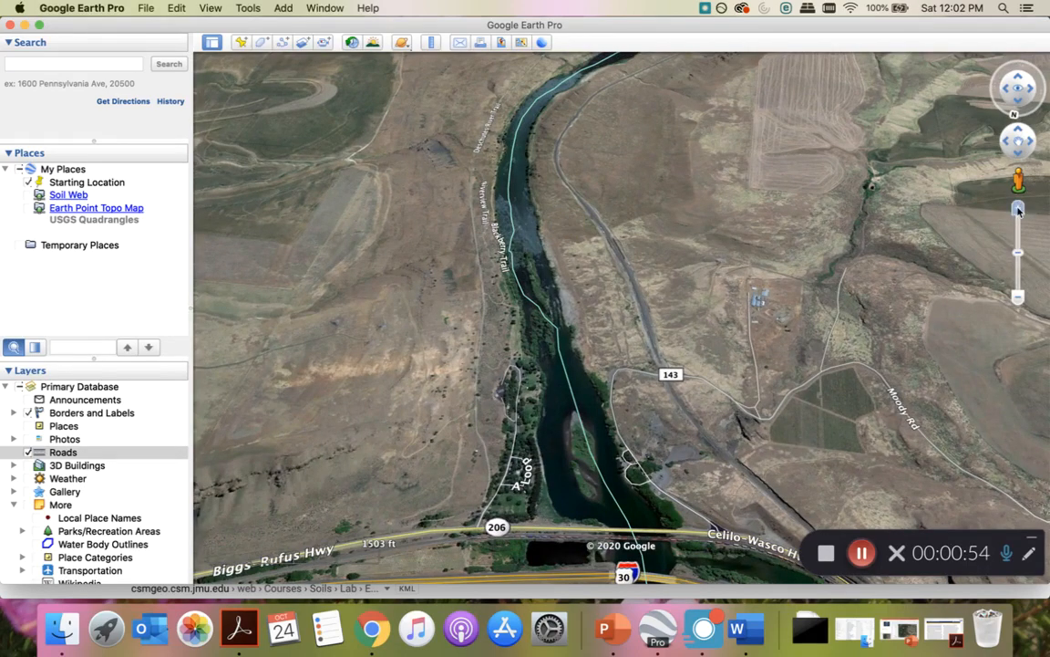
scroll(621, 305, up, 3)
drag(537, 313, 600, 302)
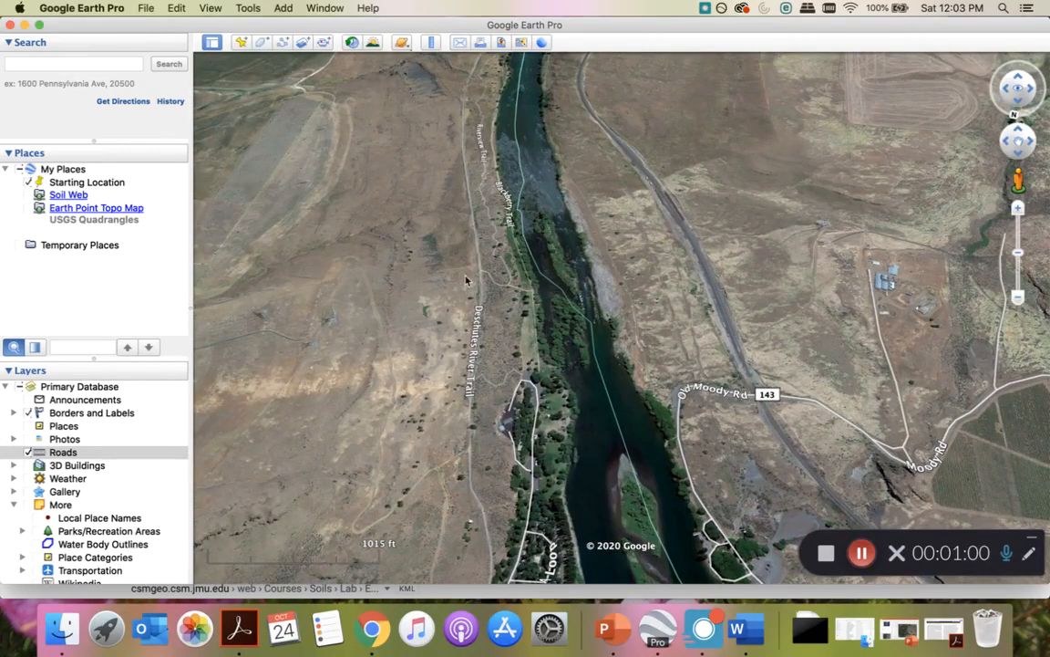
drag(459, 382, 486, 426)
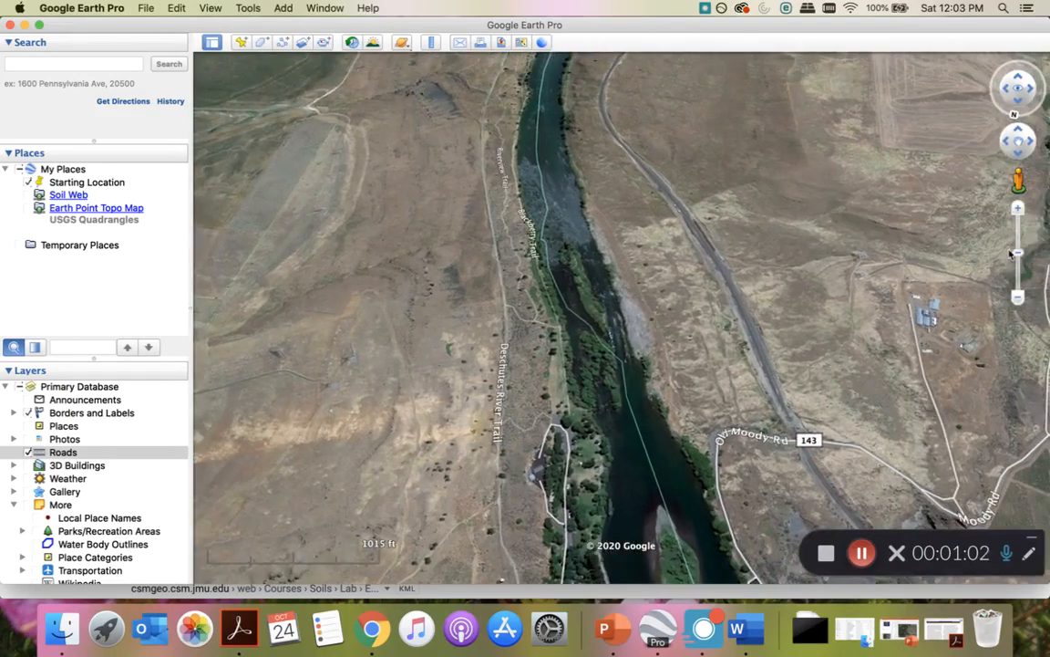
click(1016, 297)
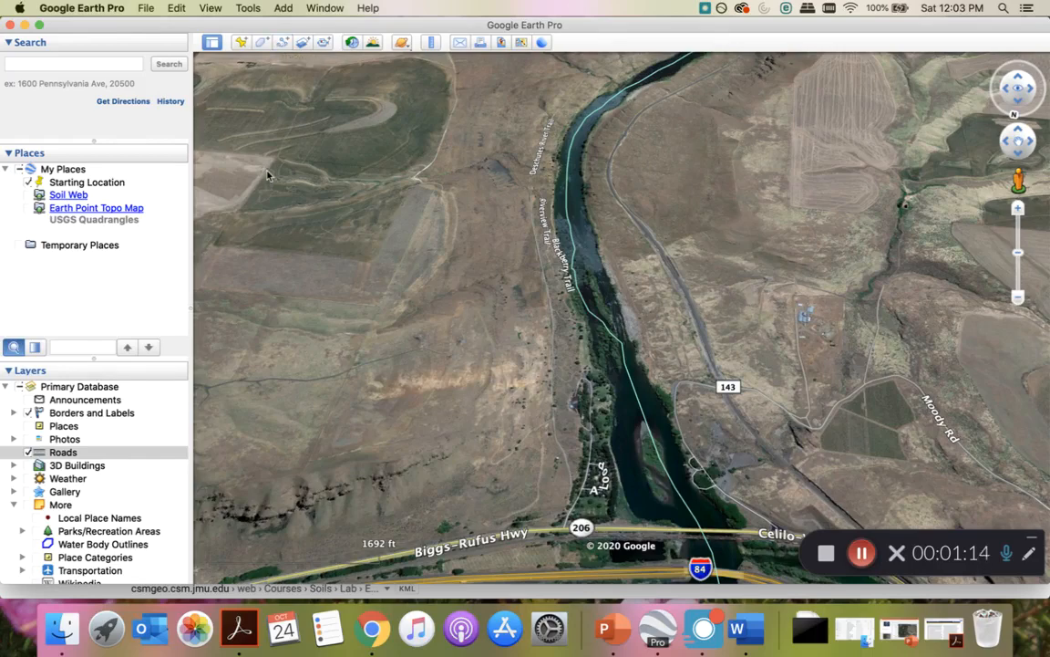
Hide the sidebar to enlarge the map and show it again
click(211, 43)
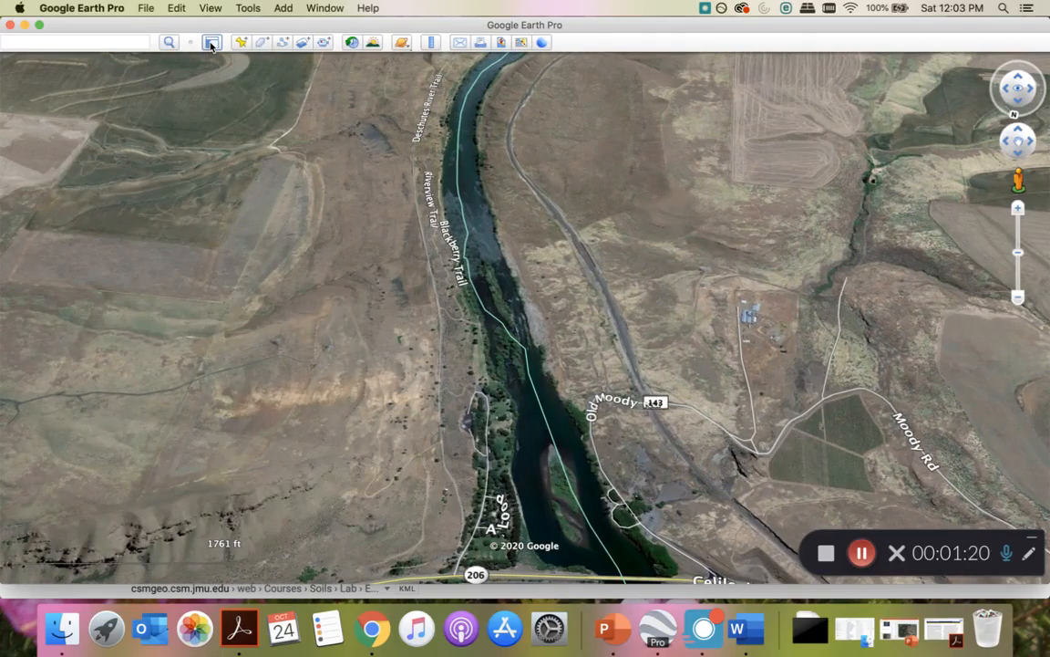
click(211, 43)
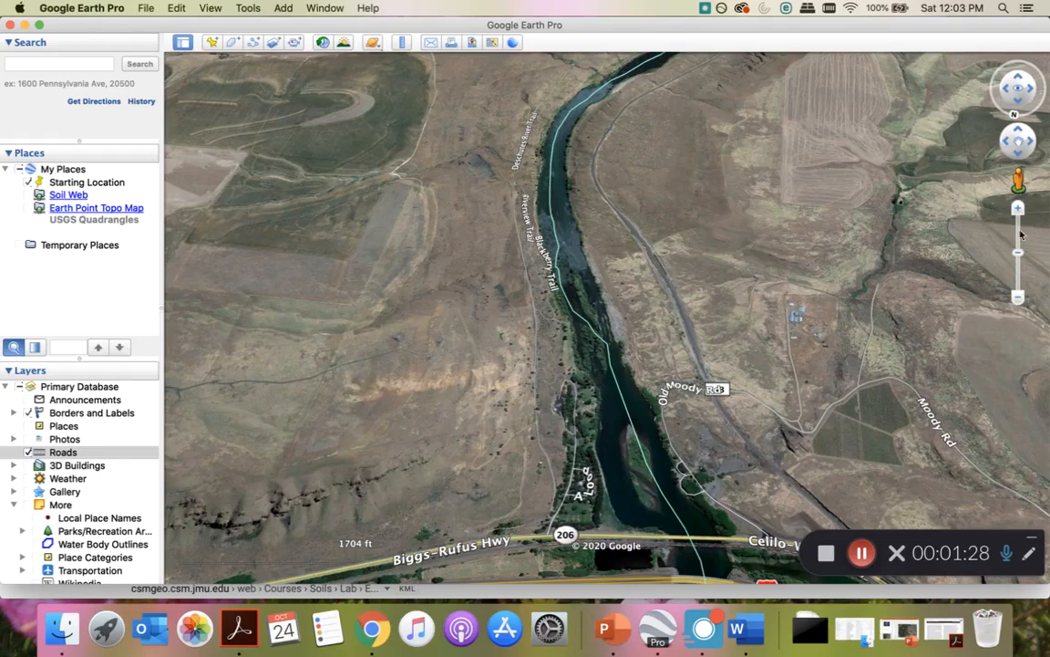
Start a new polygon on the ploughed field east of the gravel buildings' ravine and trace its near end and river-side edge
drag(809, 180, 739, 277)
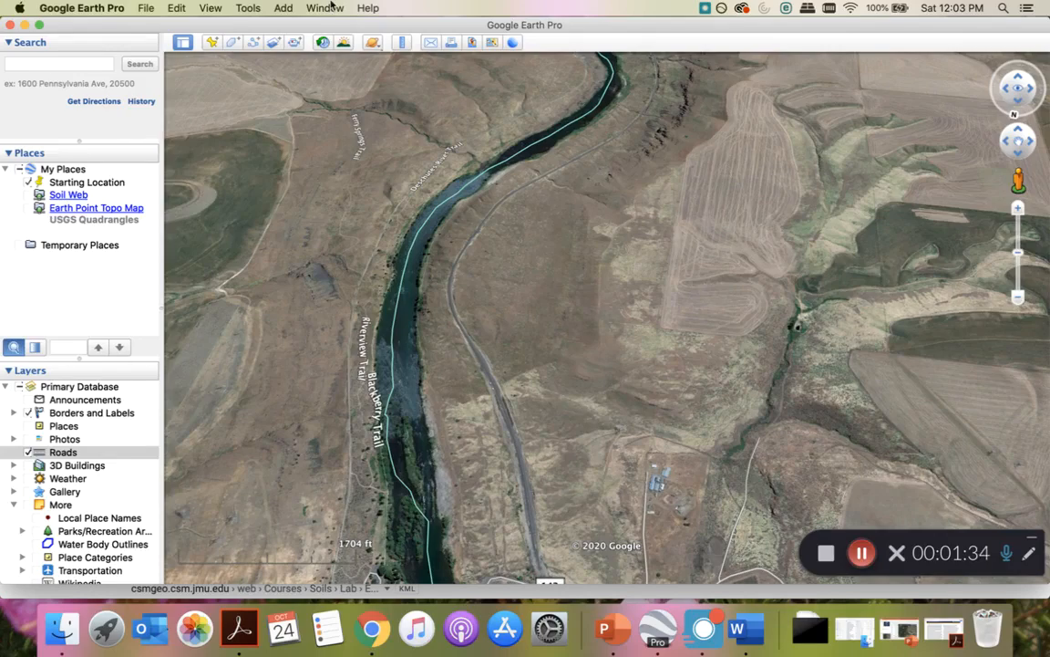
click(231, 43)
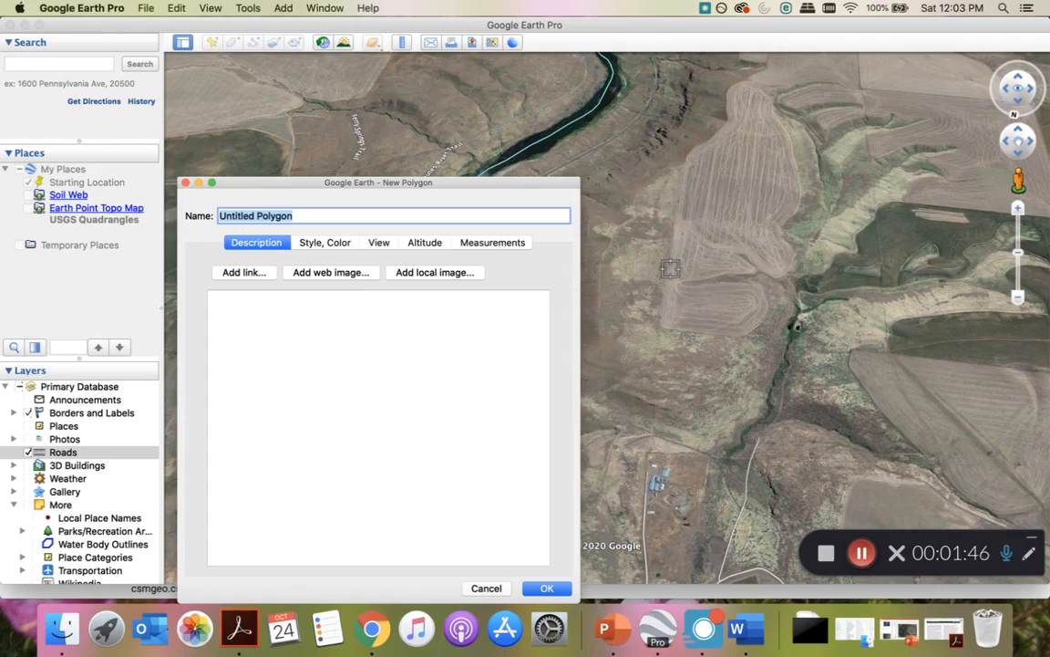
click(765, 290)
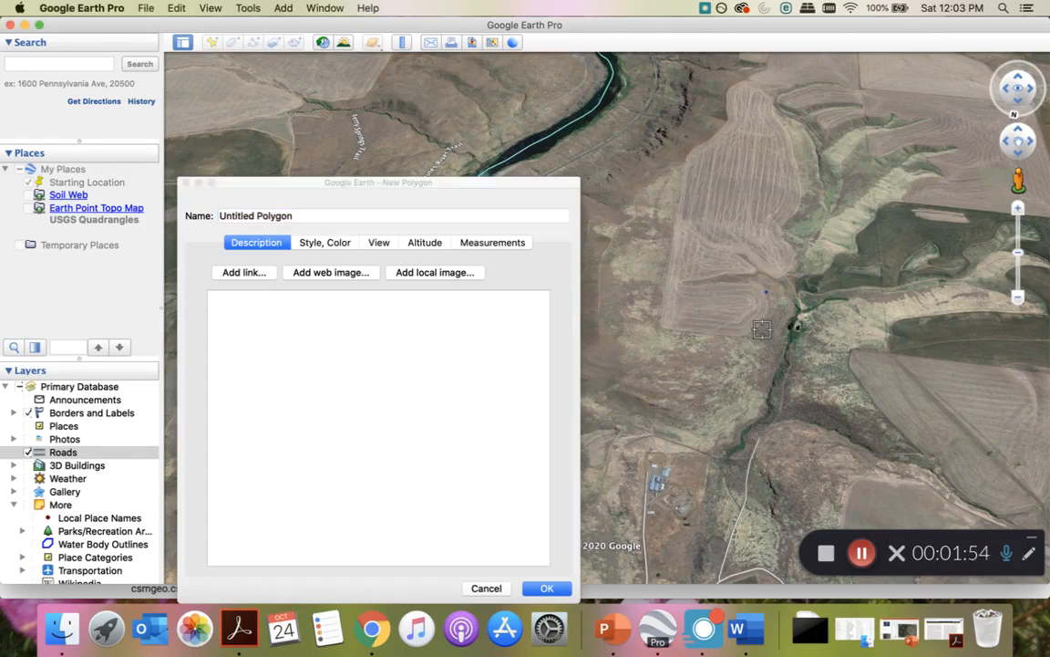
click(762, 325)
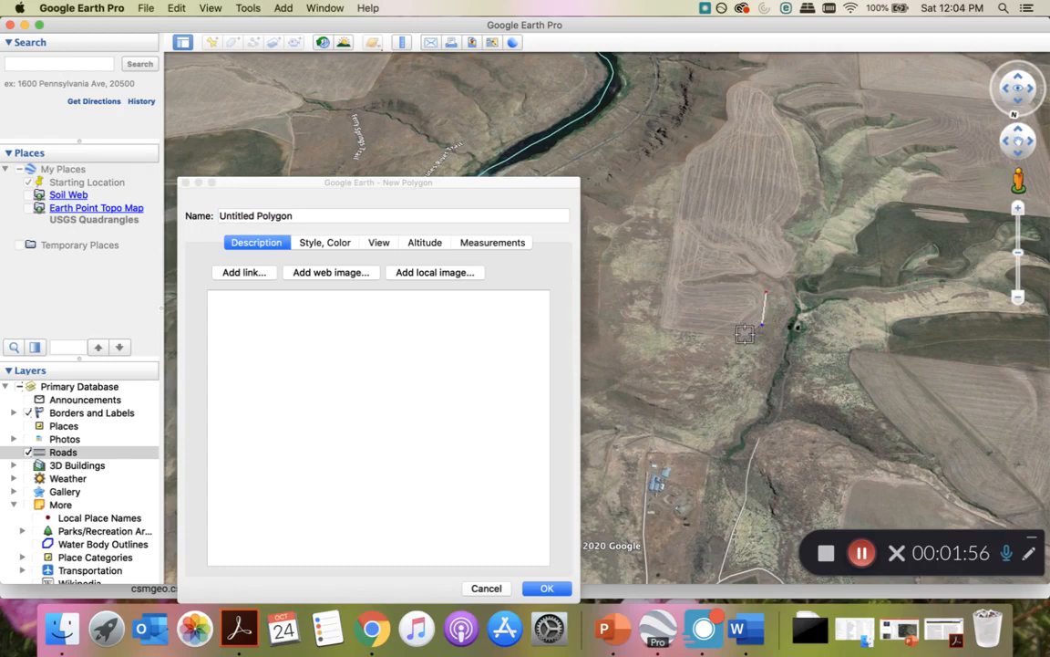
click(747, 335)
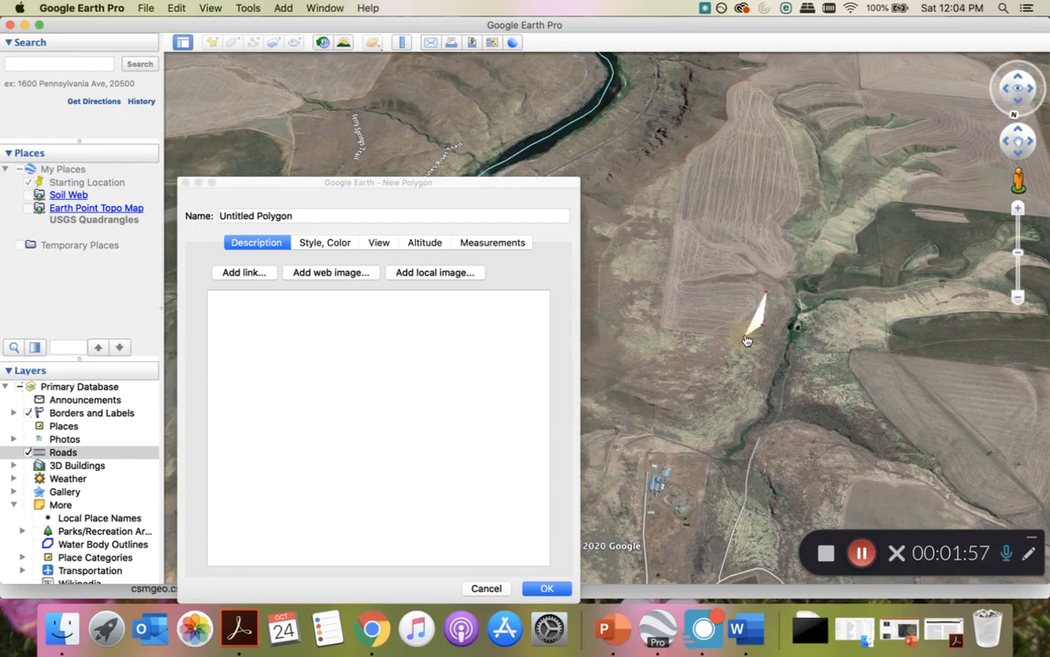
click(662, 329)
click(686, 160)
click(697, 148)
click(718, 129)
click(725, 120)
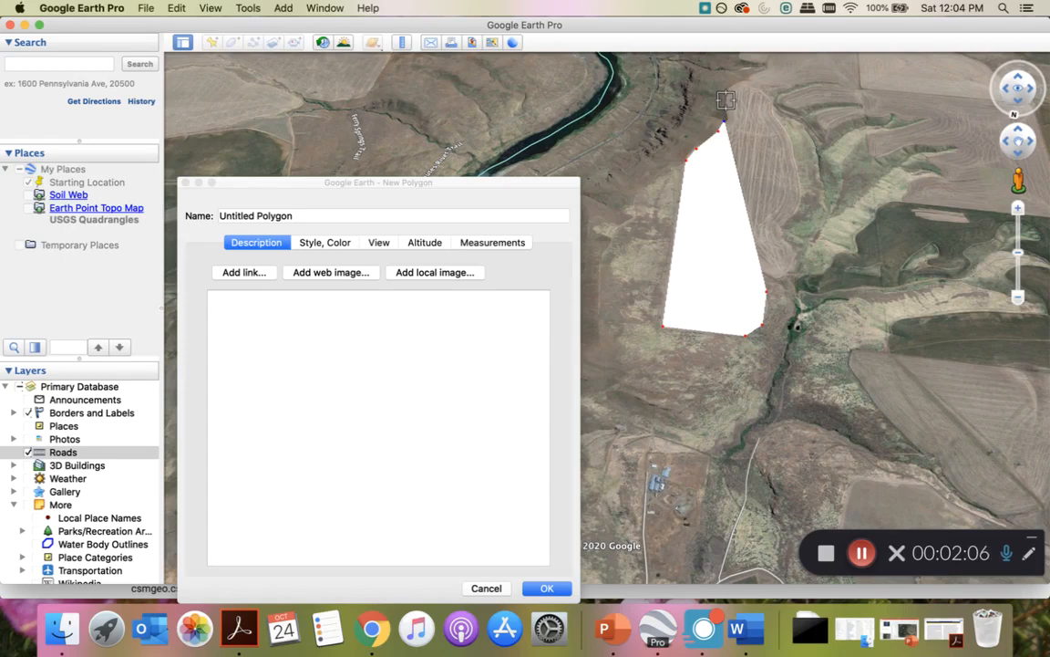
Continue the polygon outline around the field's far tip and back along its ravine-side edge
click(725, 99)
click(734, 89)
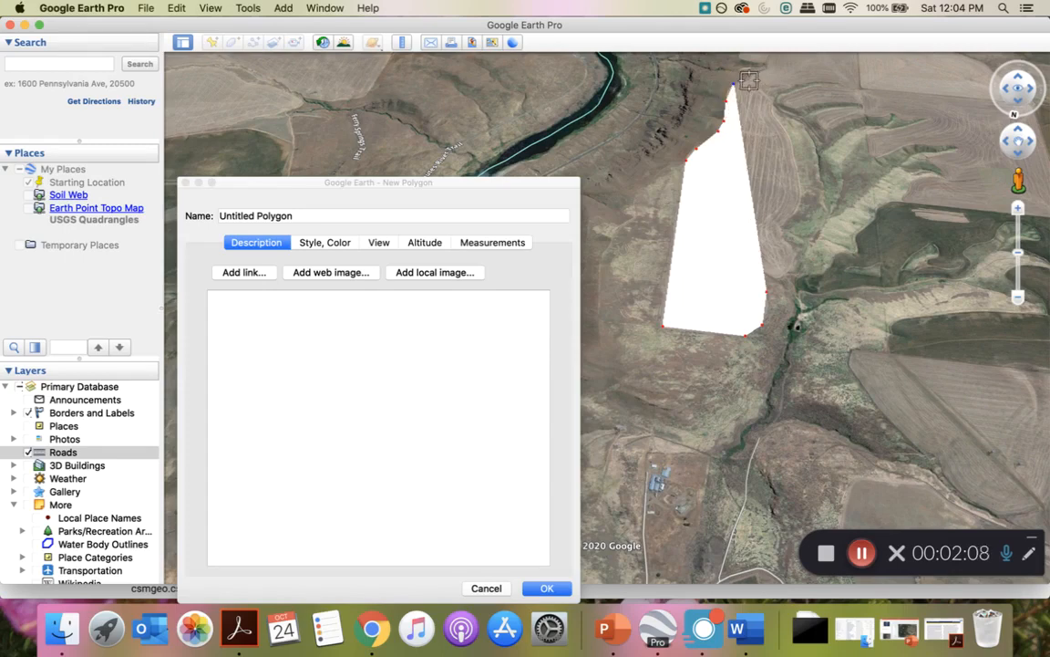
click(748, 82)
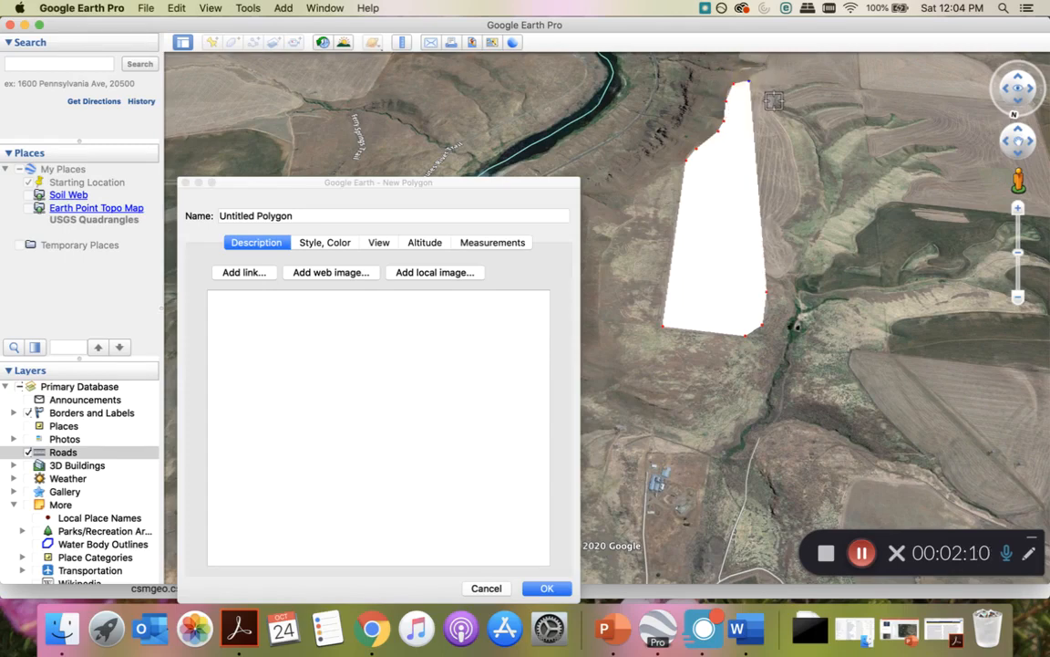
click(774, 105)
click(786, 133)
click(798, 184)
click(796, 212)
click(785, 225)
click(790, 242)
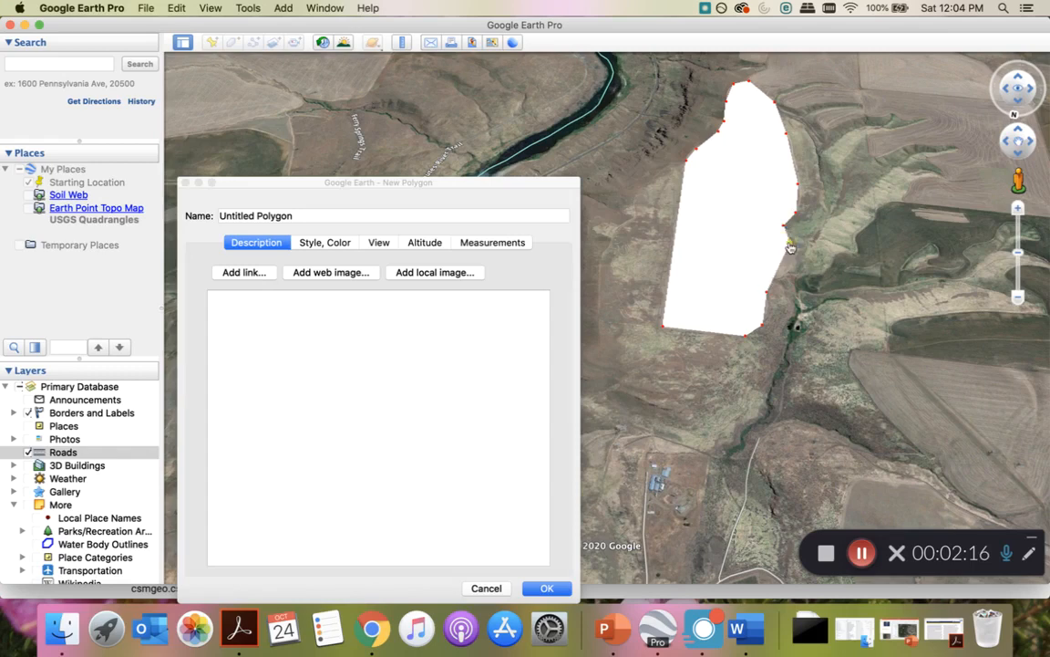
click(790, 266)
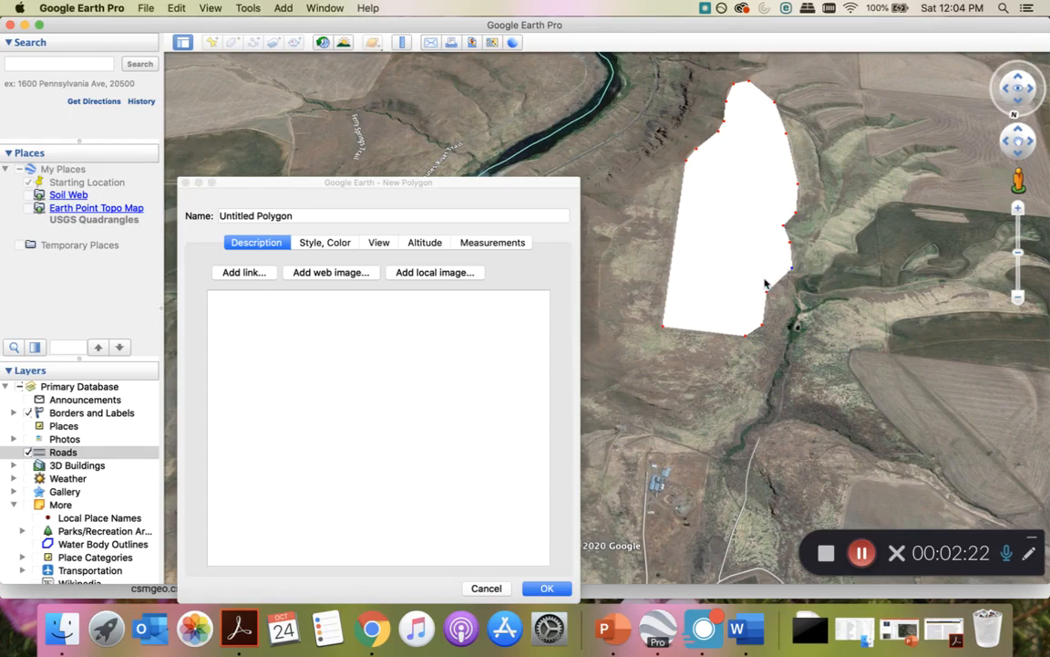
Move the New Polygon dialog clear of the outline and name the polygon "Field 1"
drag(282, 183, 288, 149)
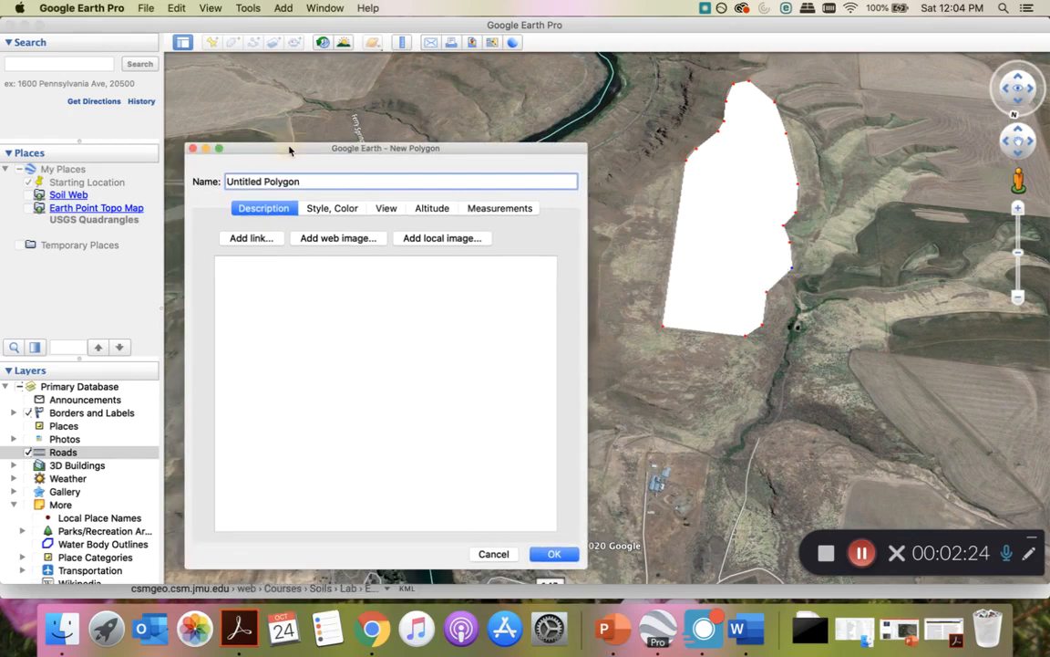
key(BackSpace)
key(BackSpace)
key(BackSpace)
key(BackSpace)
key(BackSpace)
key(BackSpace)
key(BackSpace)
key(BackSpace)
key(BackSpace)
key(BackSpace)
key(BackSpace)
key(BackSpace)
key(BackSpace)
key(BackSpace)
key(BackSpace)
key(BackSpace)
text(Field 1)
Enter the polygon's description as two lines: "Seeded October 1 2020" and "Avergage yield 70 bu"
click(309, 290)
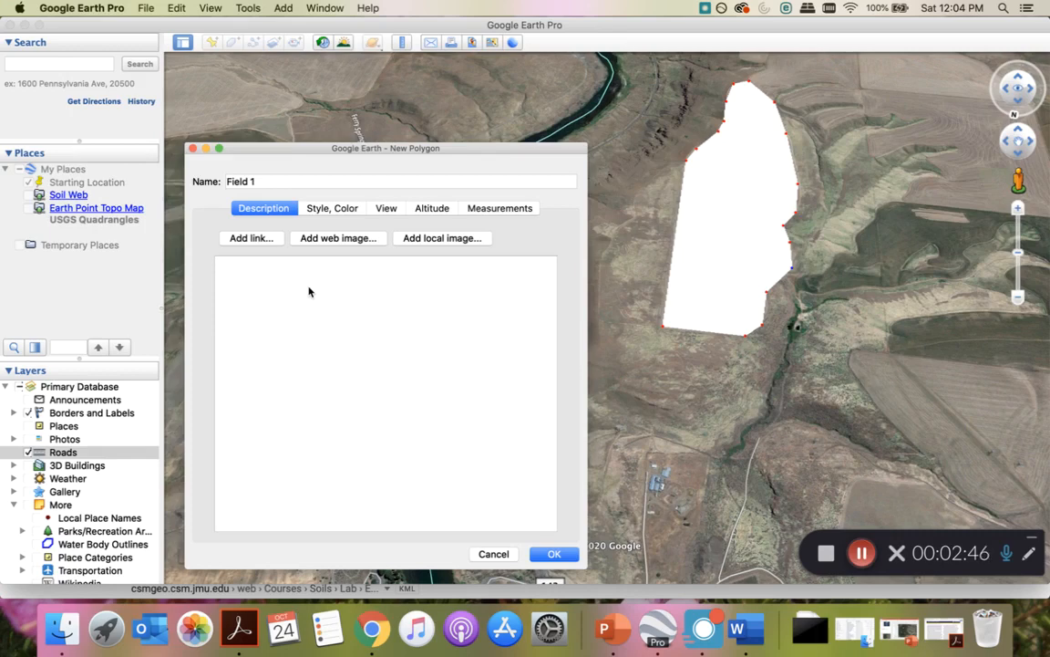
text(Seeded October)
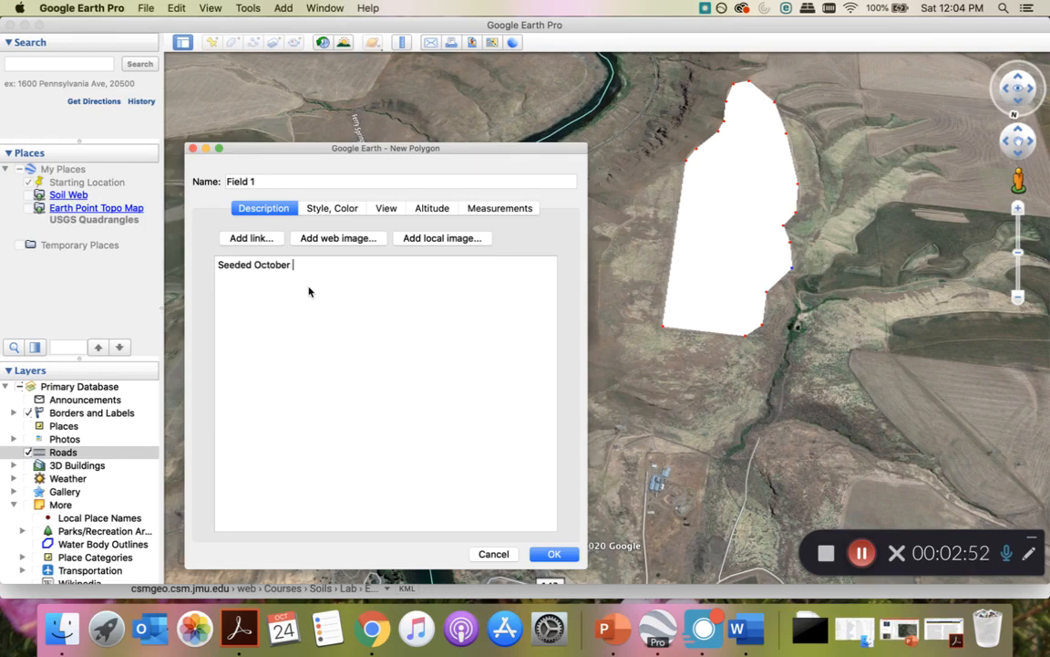
text( 1 2020 )
text(Avergage yi)
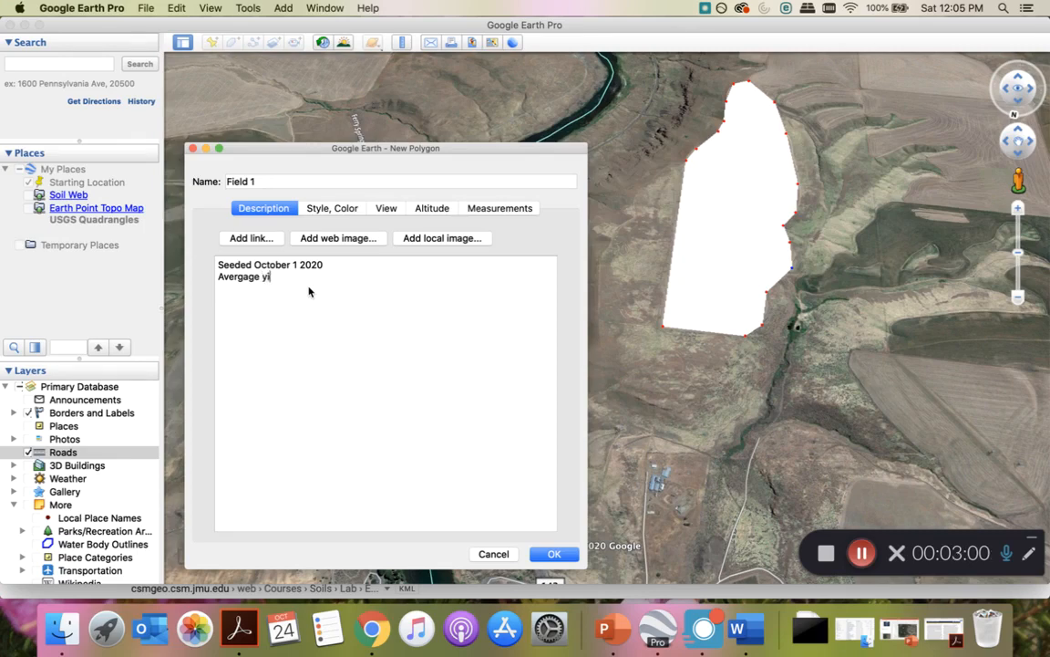
text(eld 70)
text(bu)
click(288, 181)
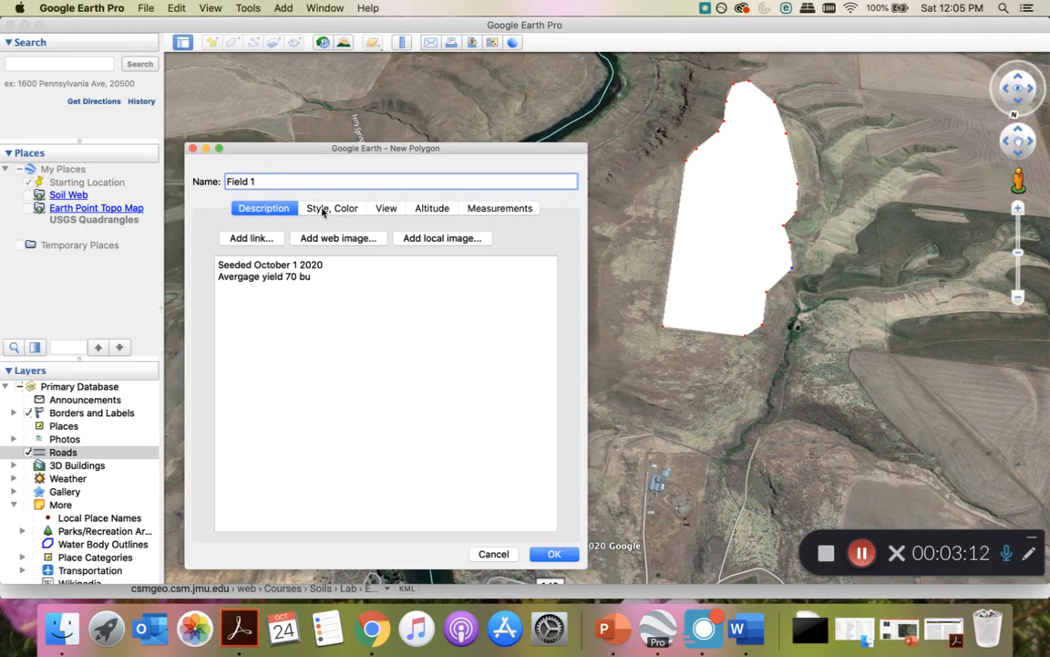
Set the Field 1 polygon's area style to Outlined and its line colour to red
click(322, 209)
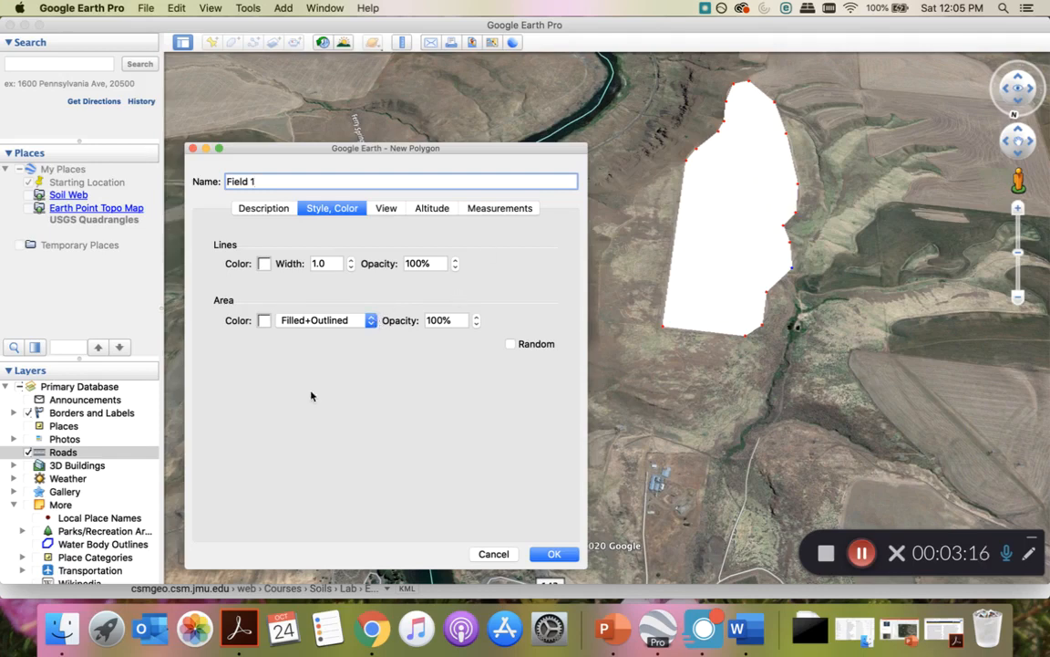
click(370, 320)
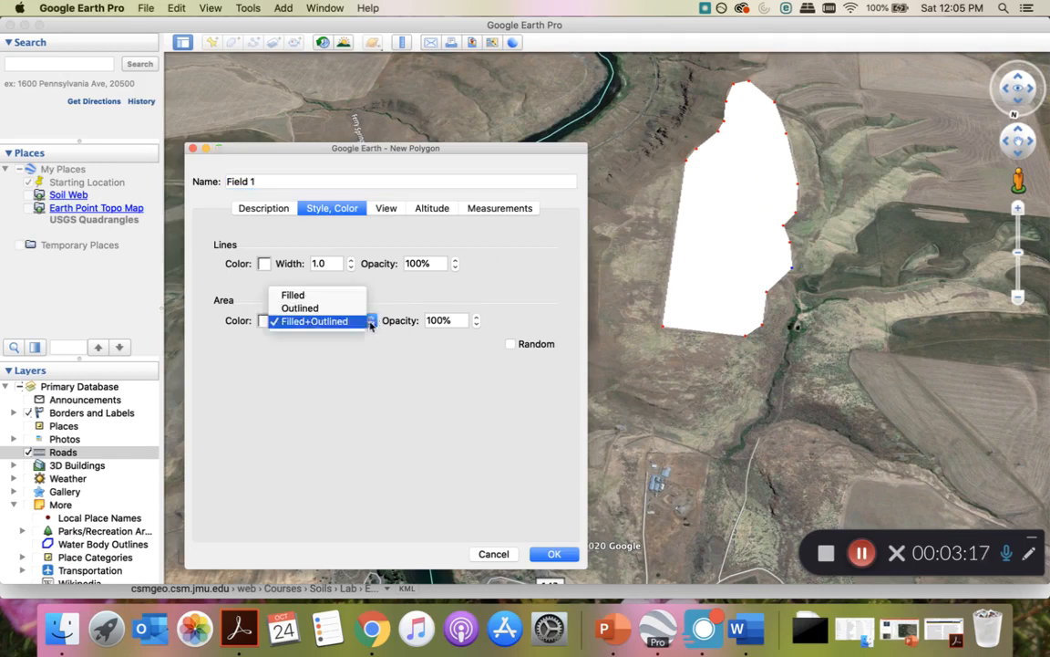
click(320, 308)
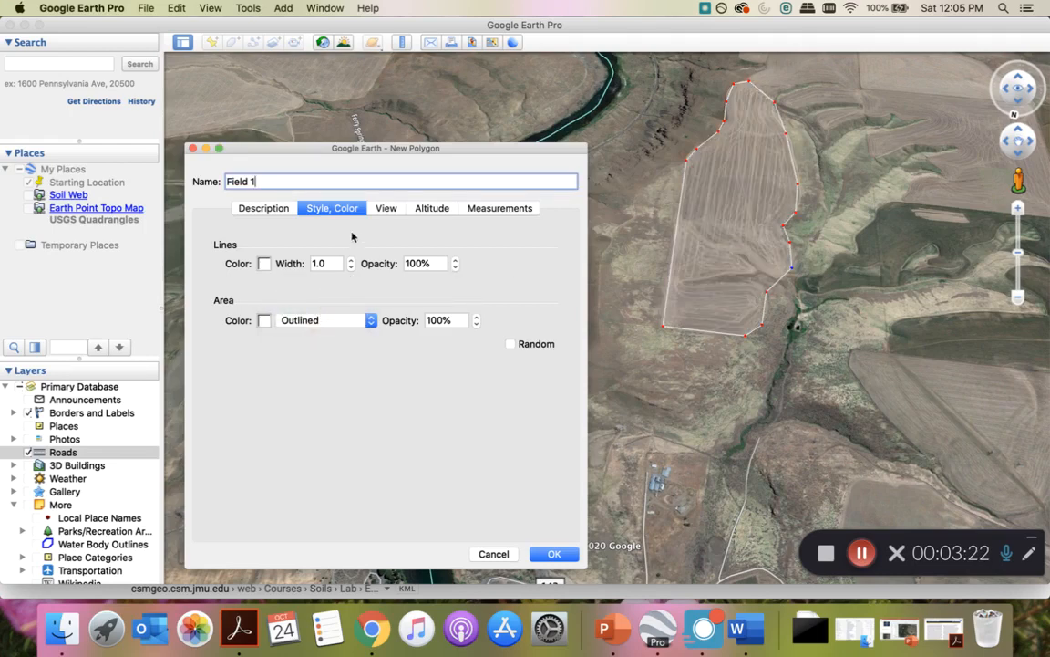
click(265, 263)
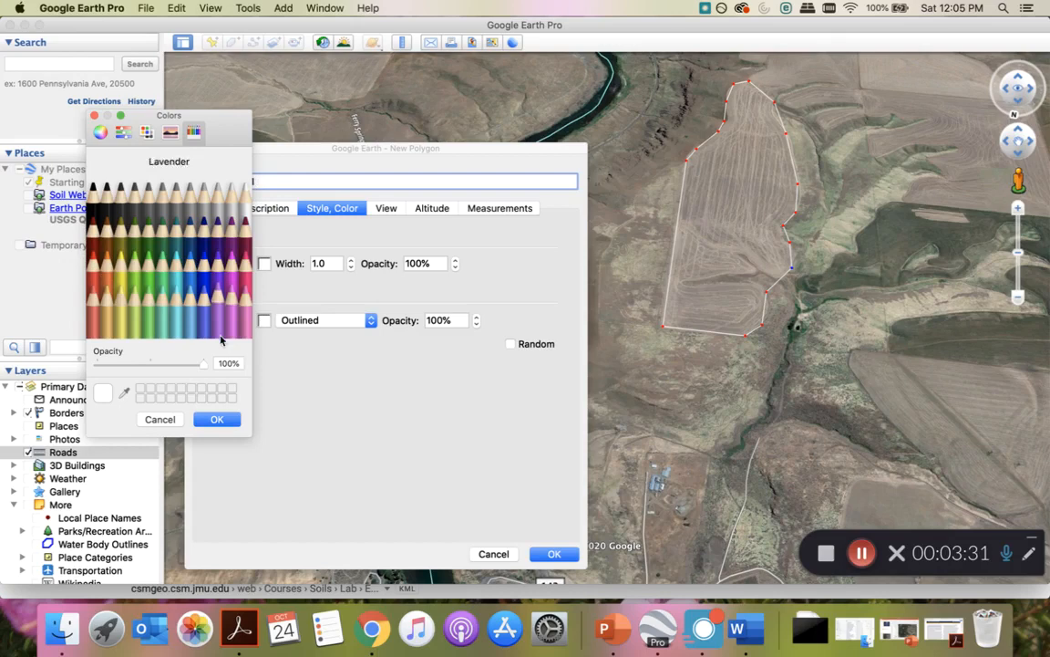
click(101, 134)
click(235, 237)
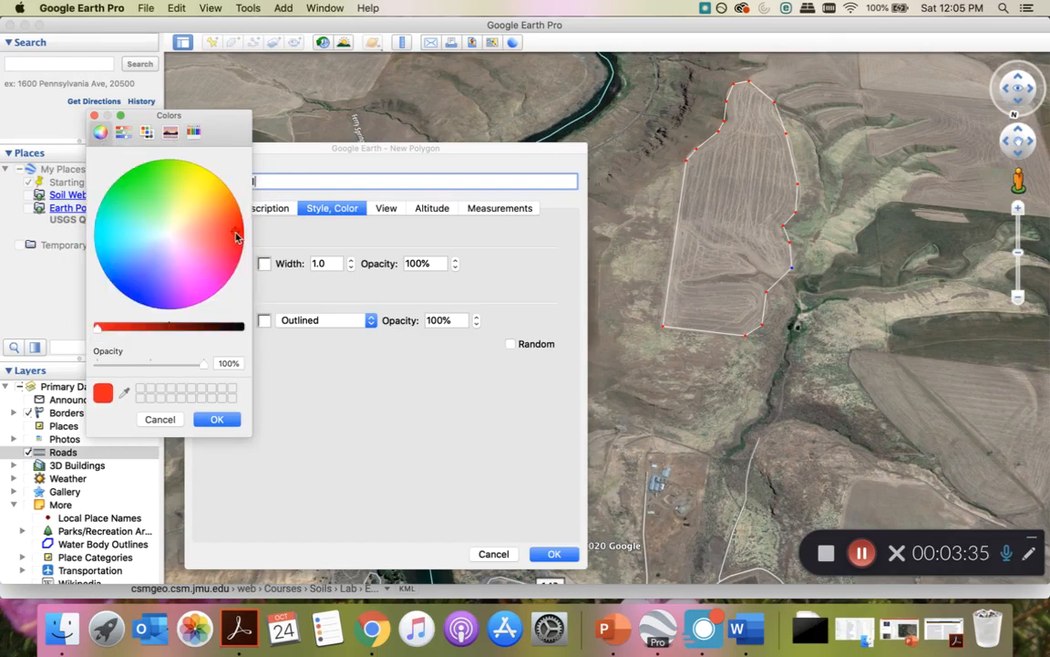
click(219, 420)
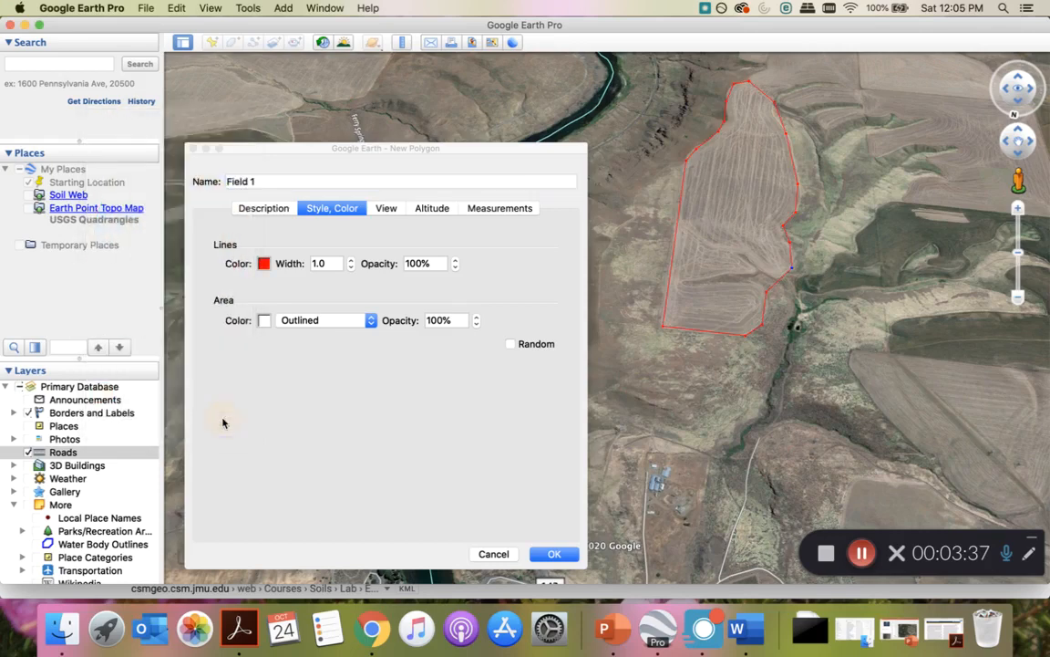
Try a lower opacity for the polygon's outline and raise it back up
click(456, 267)
click(456, 268)
click(456, 267)
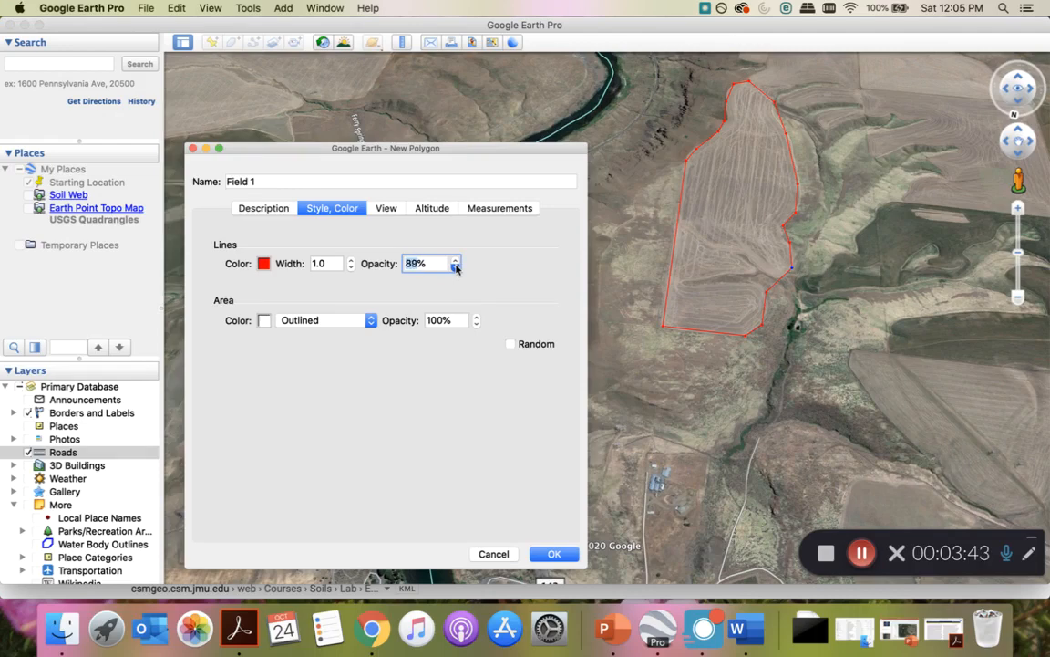
click(456, 267)
click(456, 267)
click(456, 268)
click(456, 267)
click(456, 267)
click(456, 267)
click(456, 260)
click(456, 259)
click(456, 260)
click(456, 260)
click(456, 260)
click(456, 260)
click(456, 259)
Look through the polygon's view and altitude options, and try raising the draw order before returning it to 0
click(386, 208)
click(433, 208)
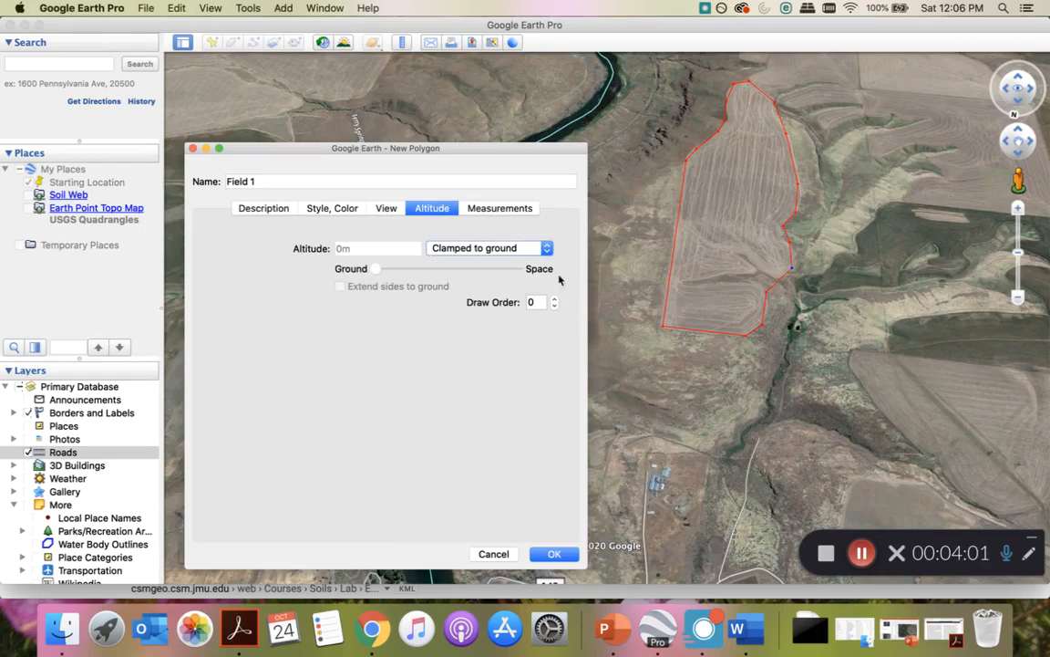
click(547, 248)
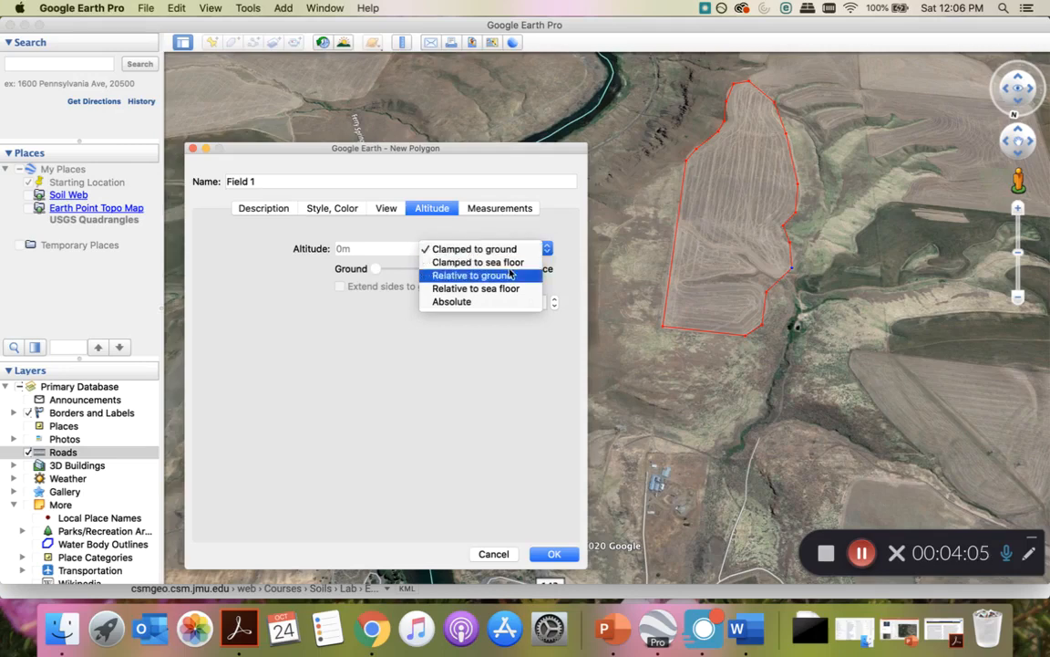
click(537, 382)
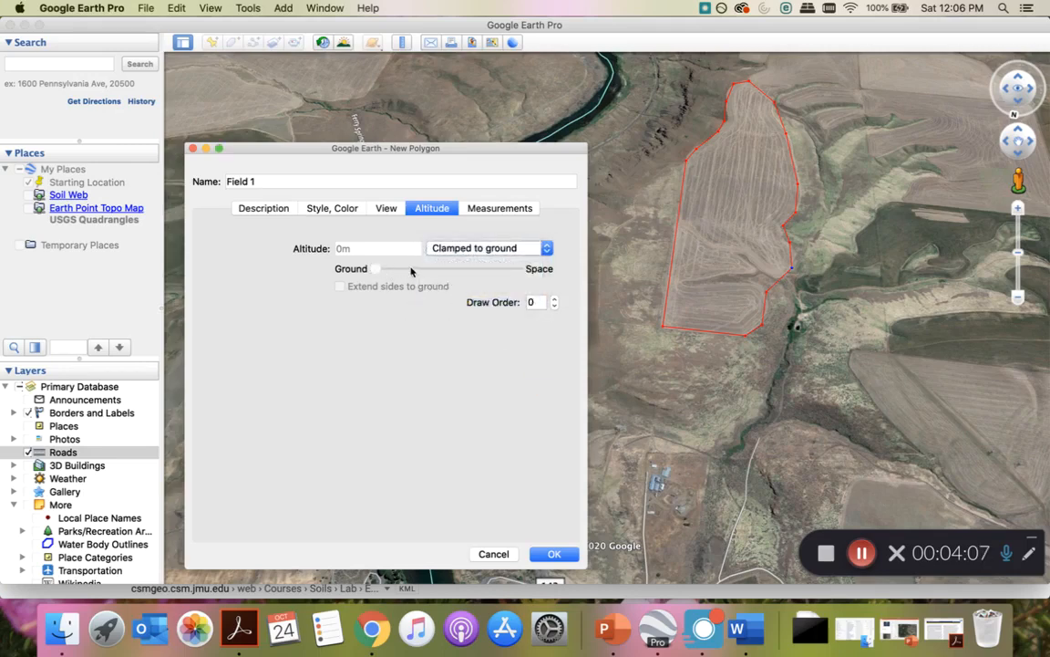
click(554, 298)
click(554, 308)
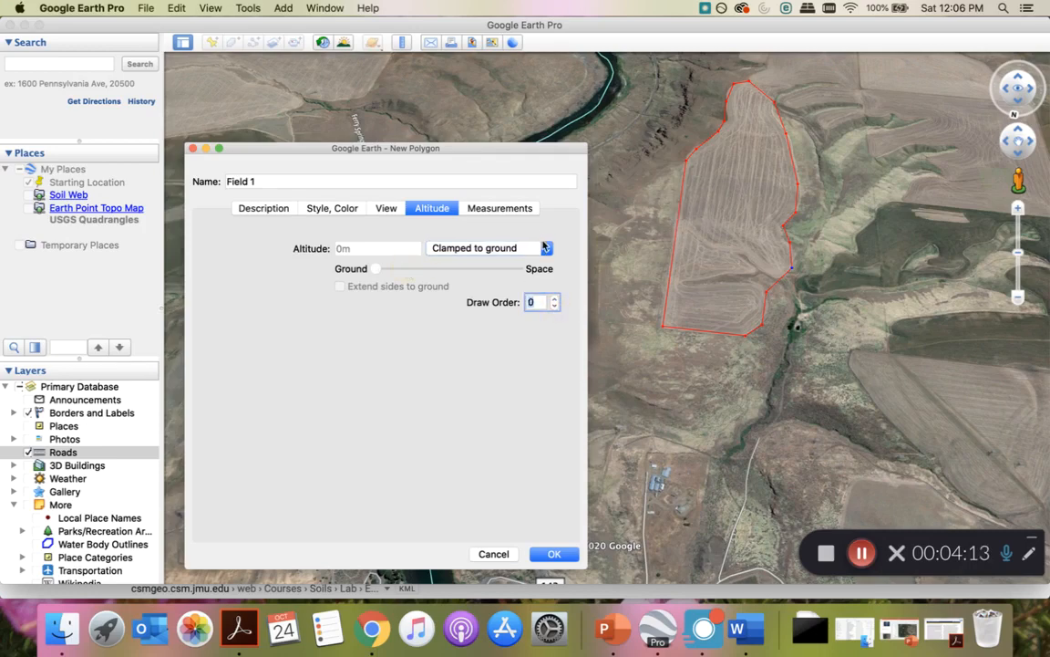
Set the polygon's altitude mode to Relative to ground, try a raised altitude and return it to 0 m
click(492, 248)
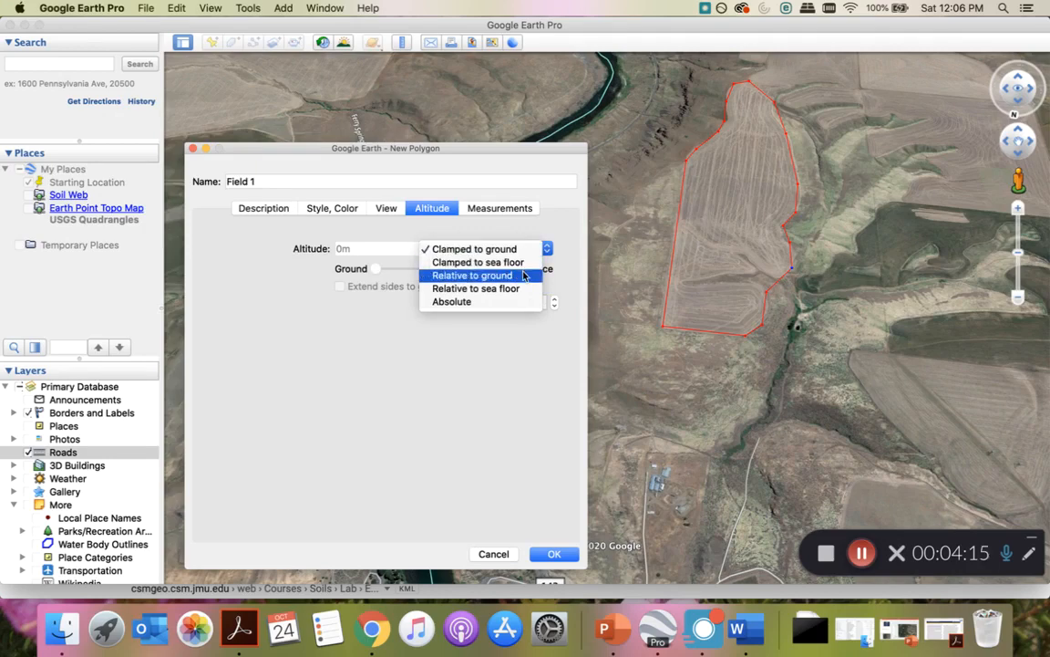
click(524, 276)
mouse_move(377, 269)
mouse_down()
mouse_move(425, 275)
mouse_move(386, 273)
mouse_move(395, 271)
mouse_up()
drag(393, 272, 370, 272)
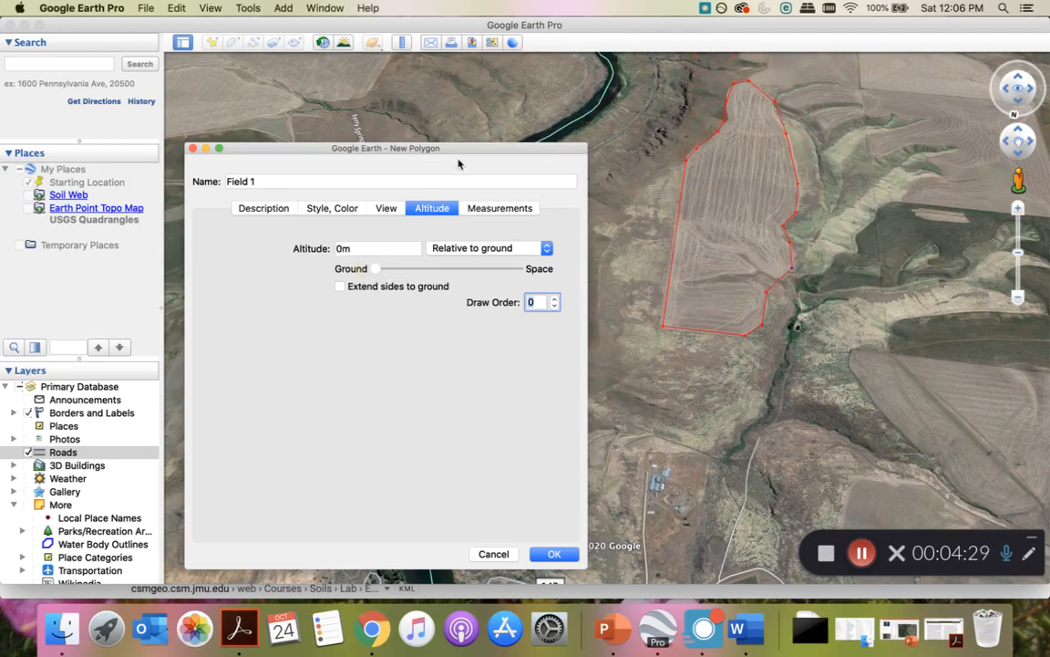
Show the polygon's measurements with the perimeter in feet and the area in acres
click(501, 209)
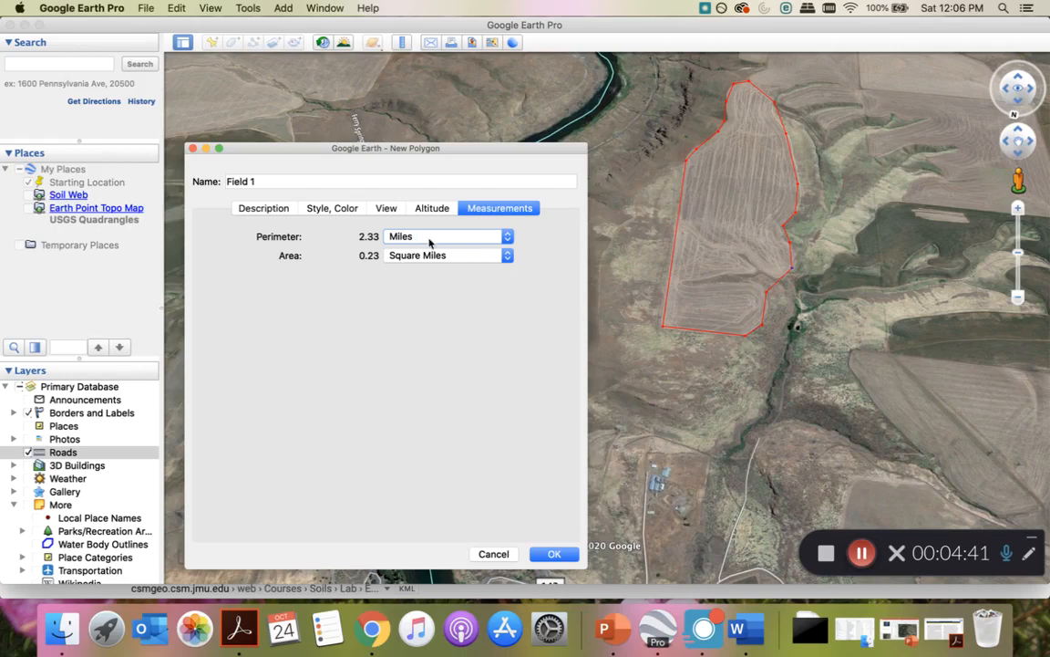
click(508, 257)
click(508, 260)
click(508, 240)
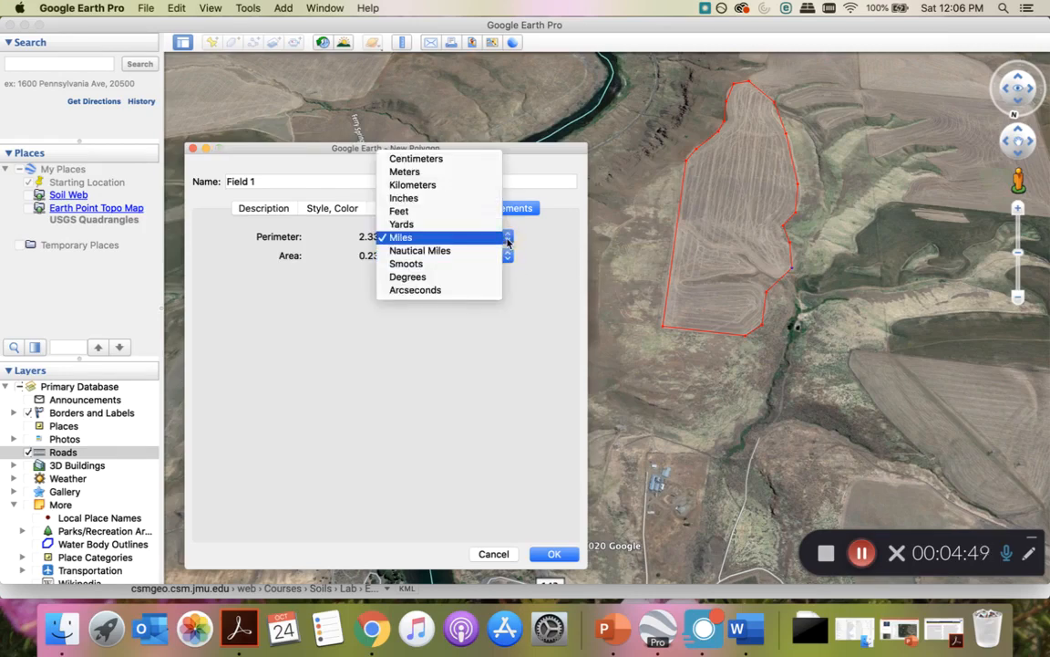
click(427, 212)
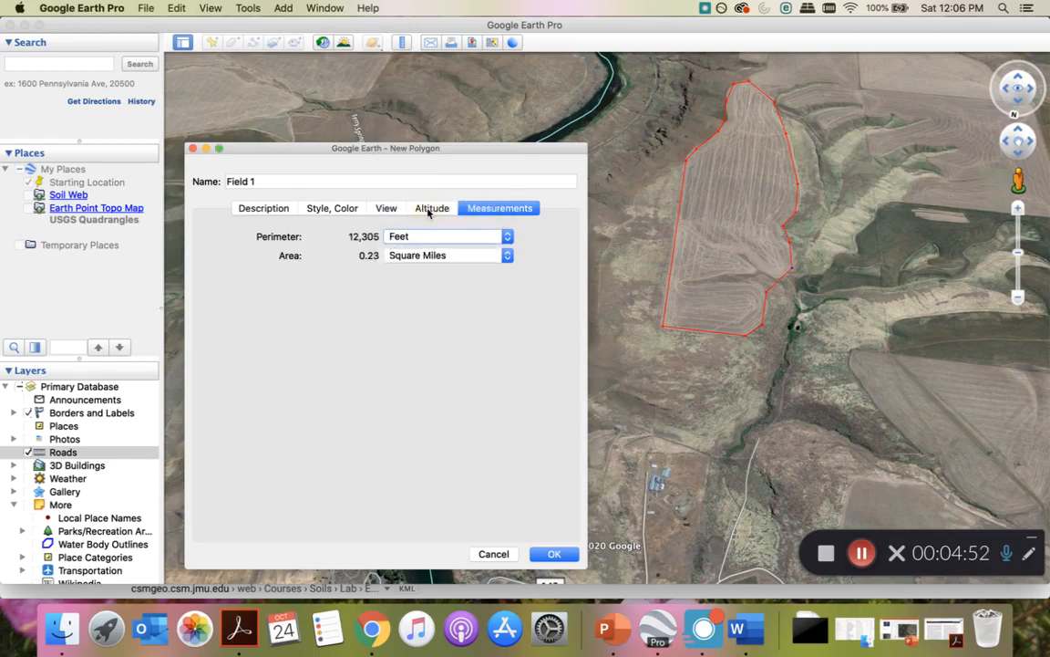
click(504, 256)
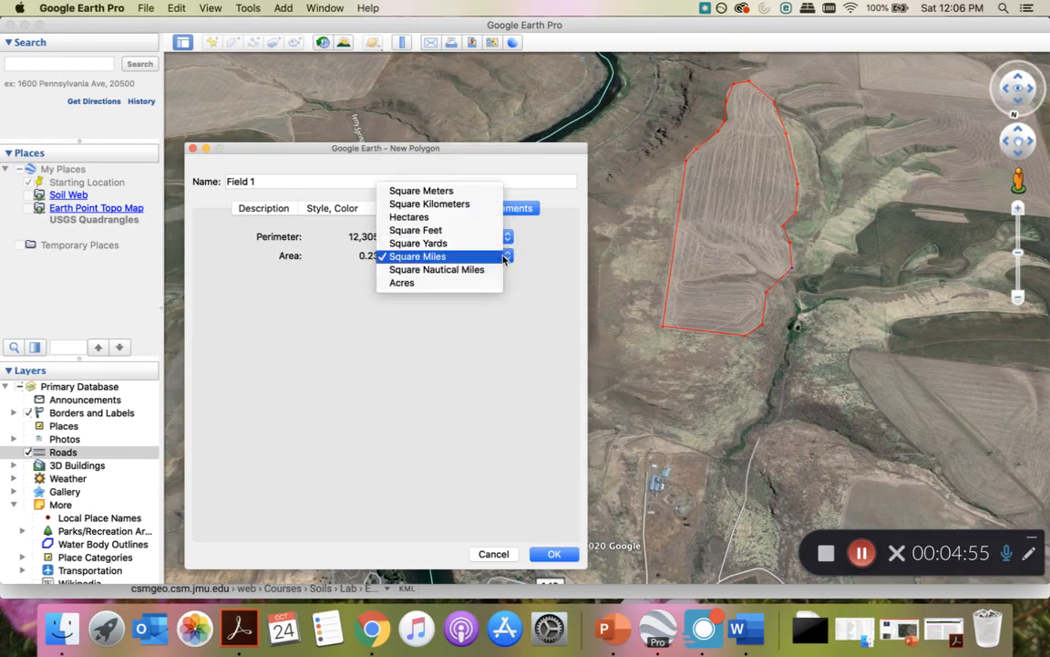
click(435, 284)
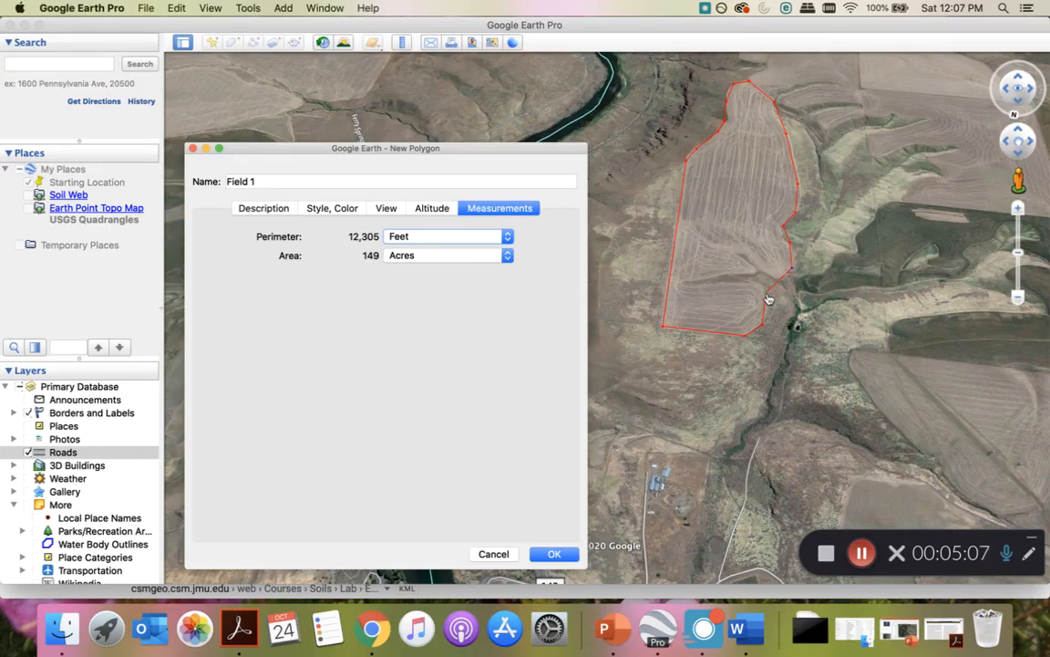
Reshape the outline's ravine-side edge near the field's near end, adding points for a narrow inward notch, and save the polygon
mouse_move(769, 299)
mouse_down()
mouse_move(716, 286)
mouse_move(773, 299)
mouse_move(766, 271)
mouse_move(698, 289)
mouse_move(748, 277)
mouse_move(762, 289)
mouse_up()
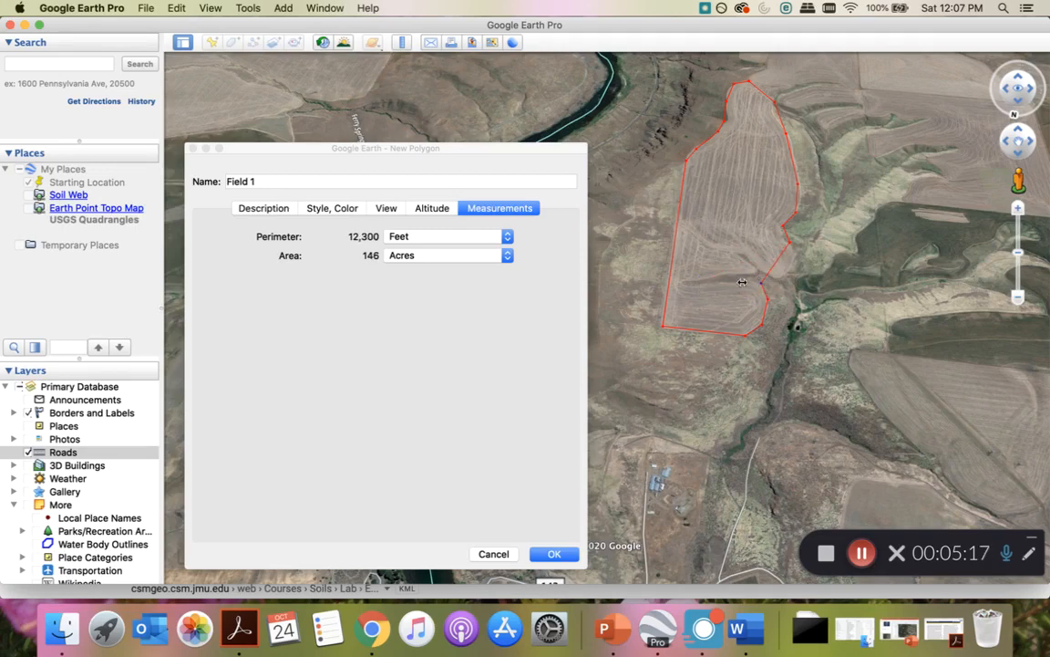
click(724, 280)
click(745, 272)
drag(746, 276, 704, 286)
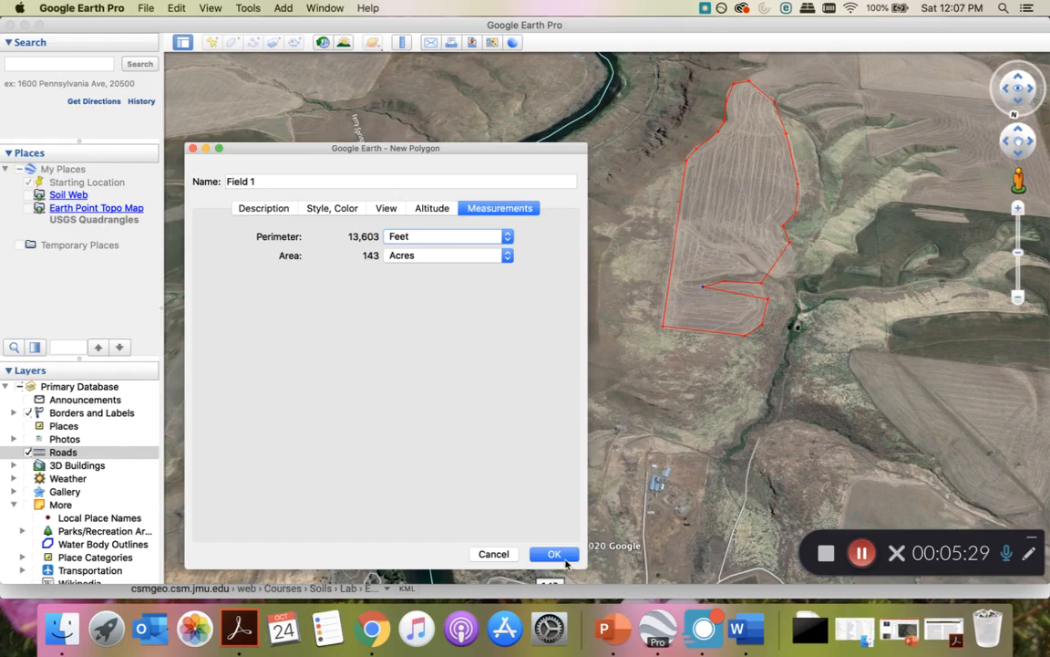
click(560, 556)
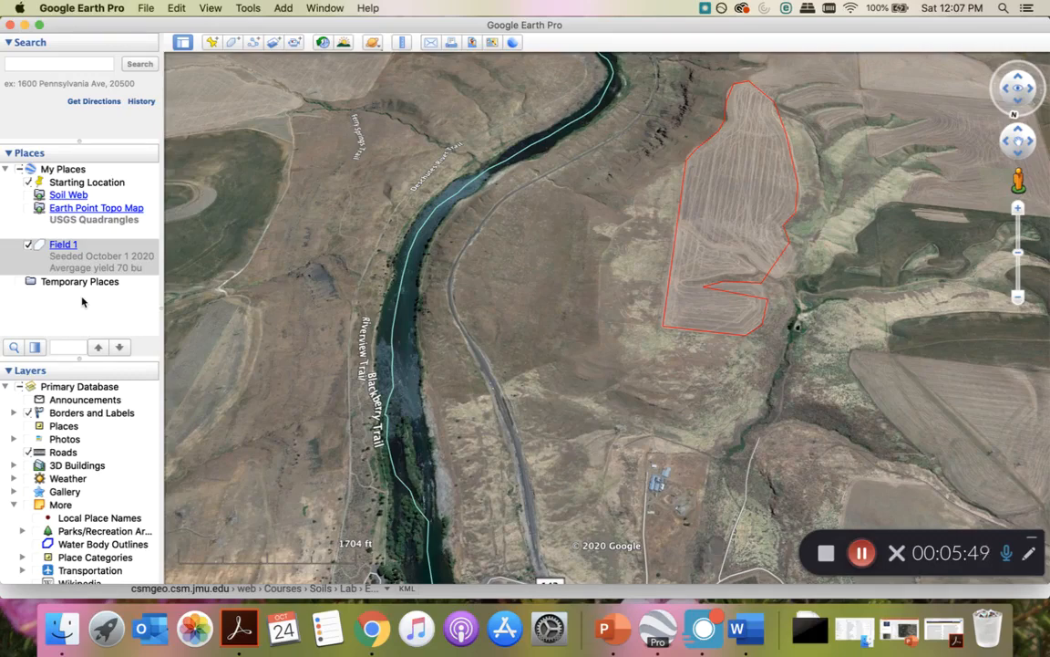
Move the Field 1 polygon to the head of the My Places list
click(83, 246)
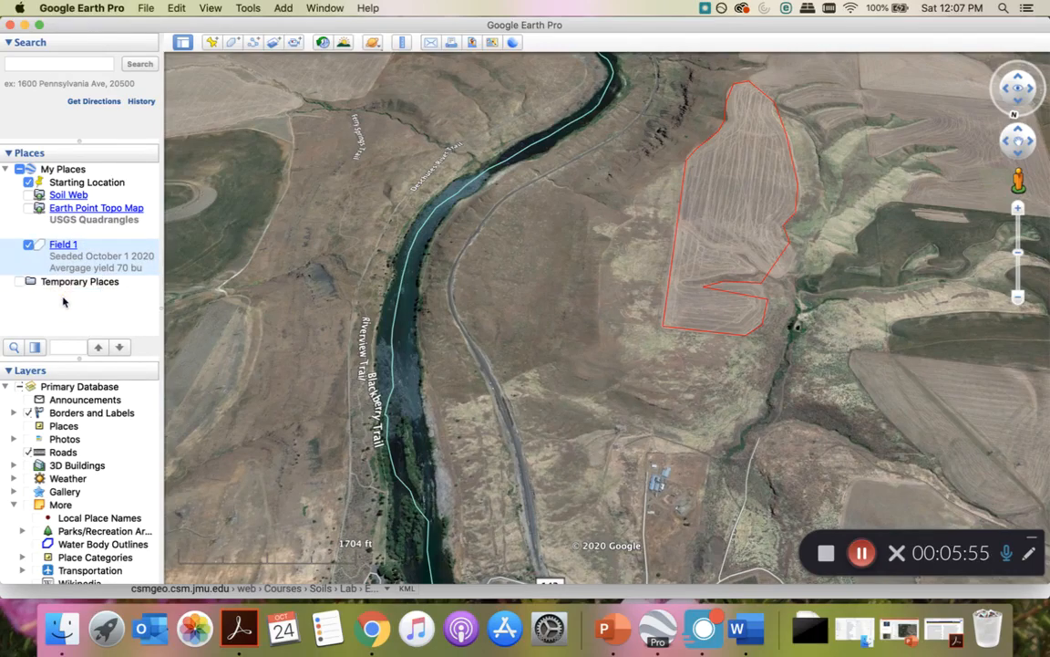
drag(66, 244, 76, 173)
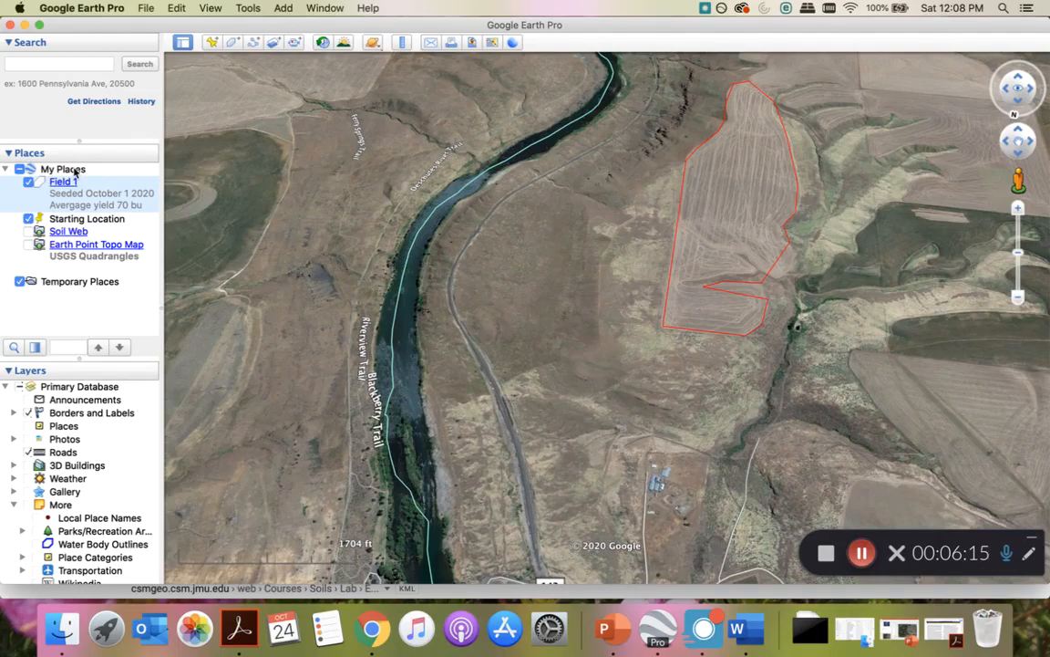
Create a new folder named "Fields" in My Places
click(75, 172)
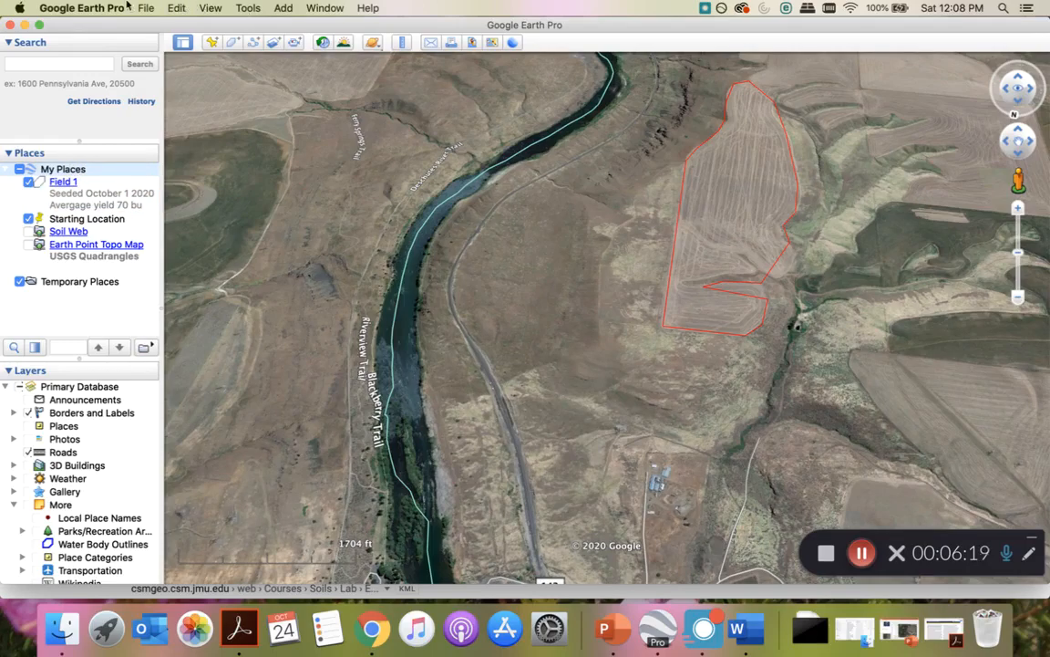
click(283, 8)
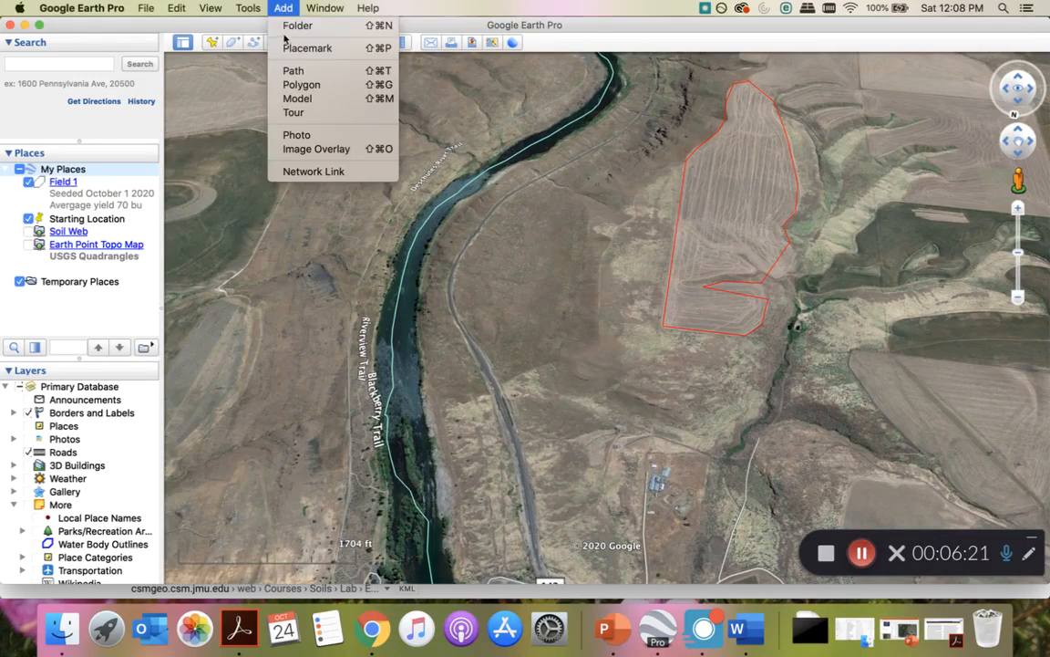
click(286, 27)
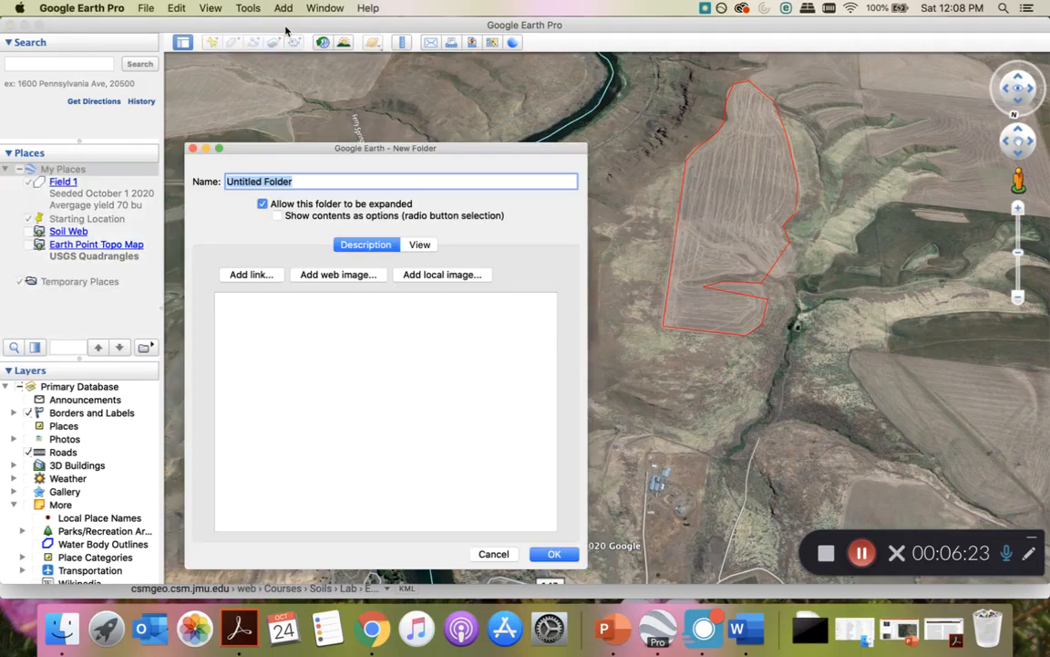
key(BackSpace)
text(Field 2)
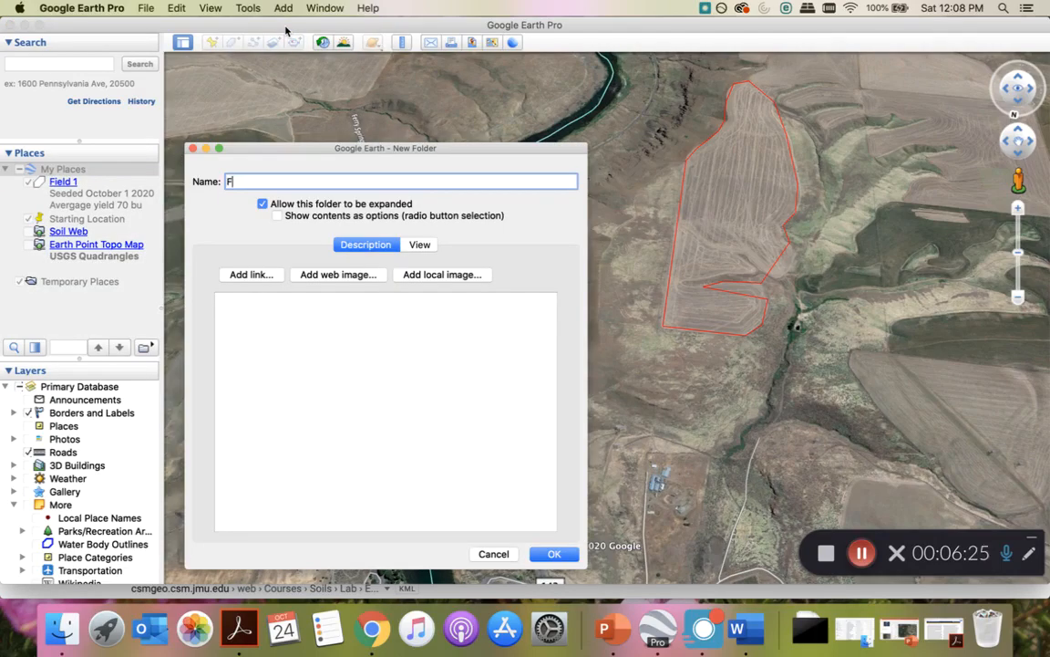
key(BackSpace)
key(BackSpace)
key(BackSpace)
key(BackSpace)
text(lds)
click(550, 556)
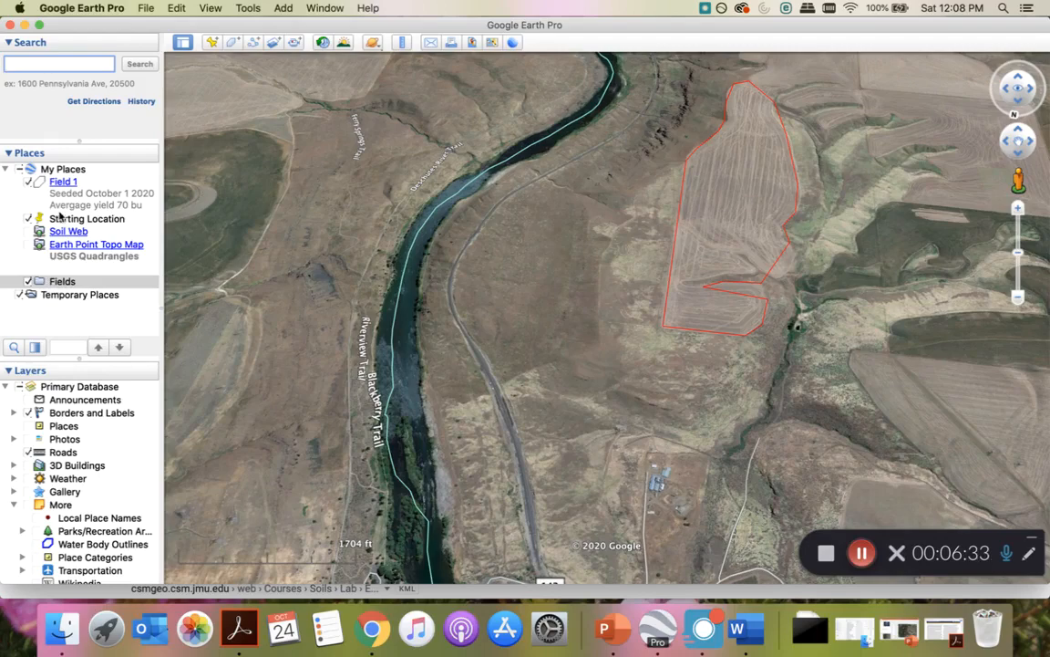
Move Field 1 into the Fields folder, and hide and show the folder's contents on the map
drag(59, 182, 59, 279)
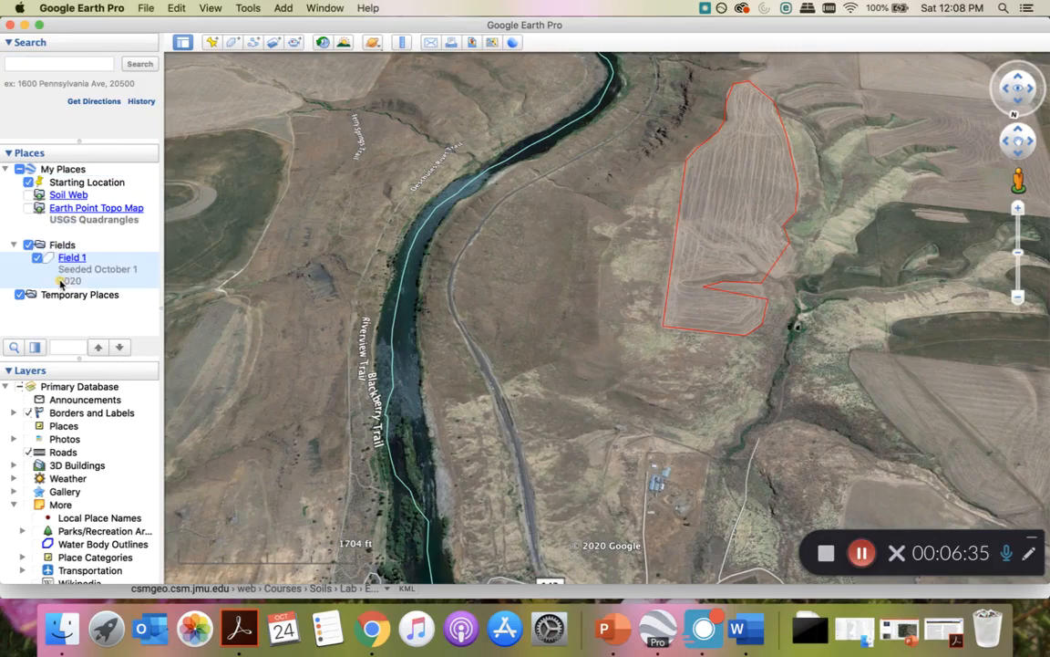
click(28, 244)
click(29, 245)
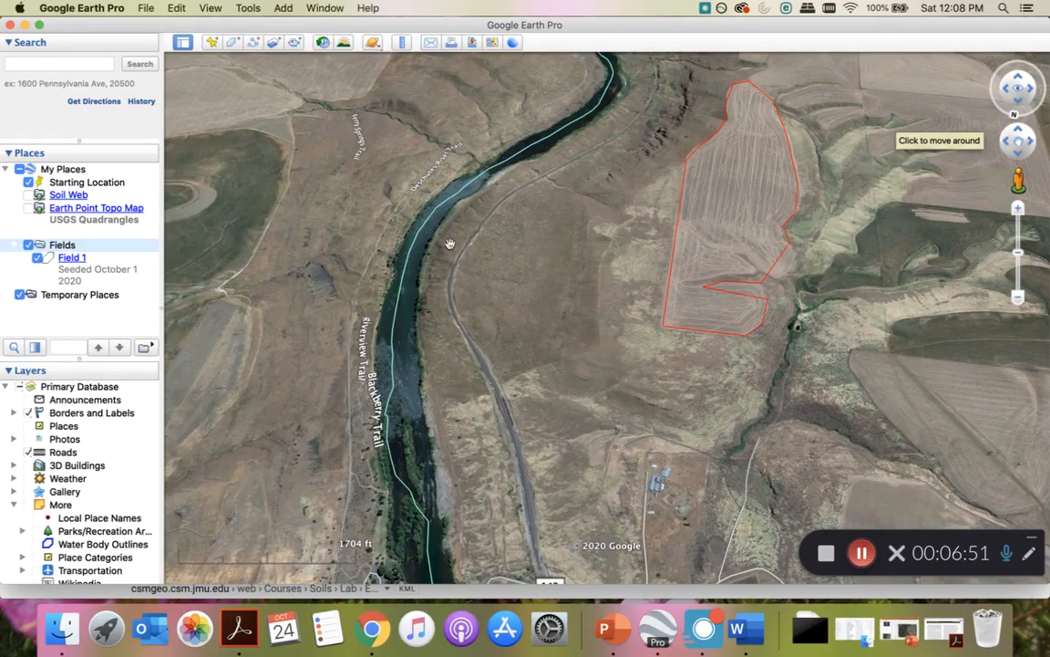
drag(450, 237, 555, 202)
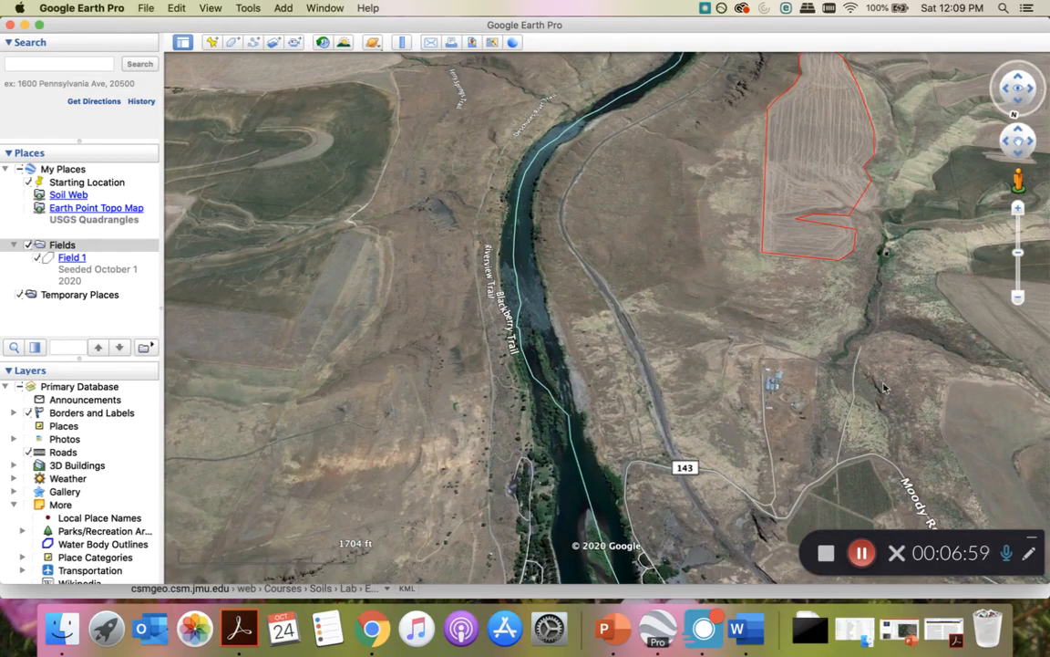
Start a new path and place points along the trail beside the river, from Biggs-Rufus Hwy up to the Riverview Trail label
drag(774, 331, 703, 291)
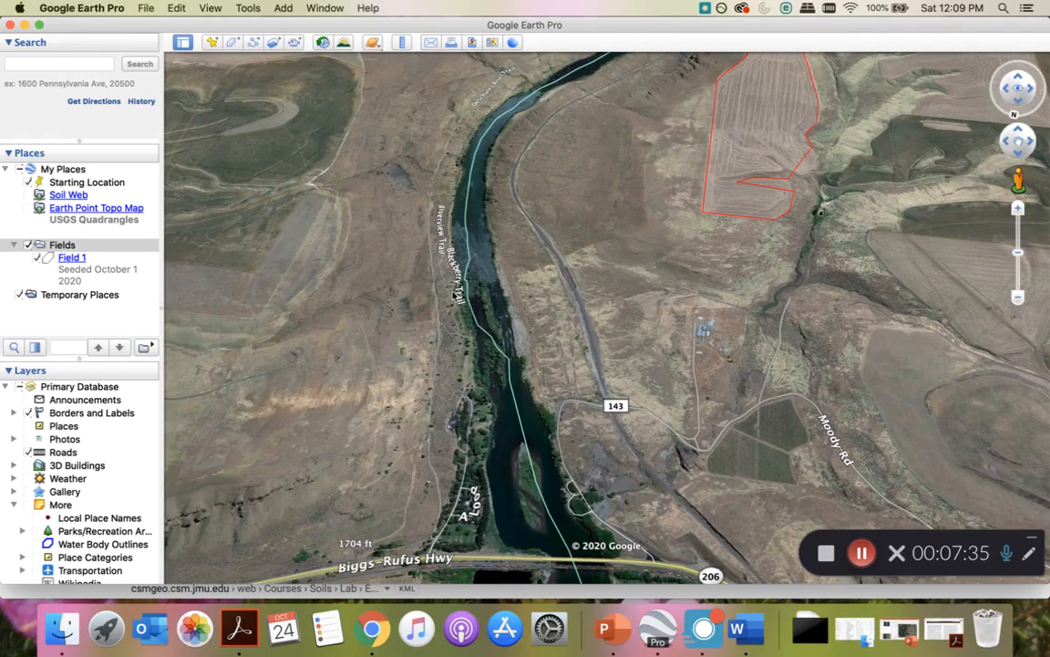
click(255, 43)
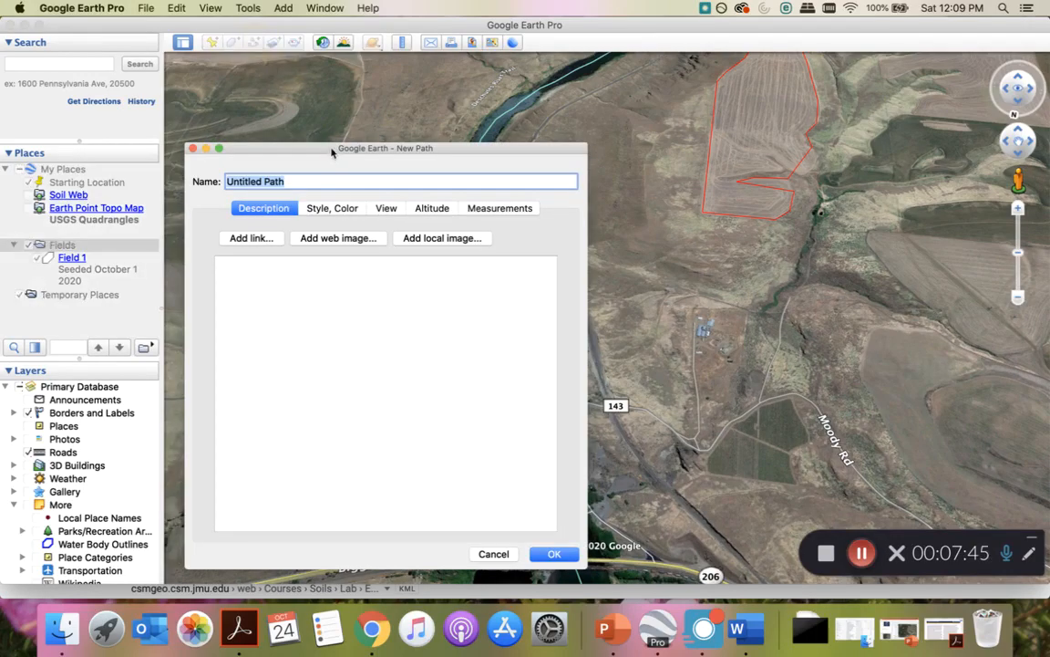
drag(335, 150, 94, 222)
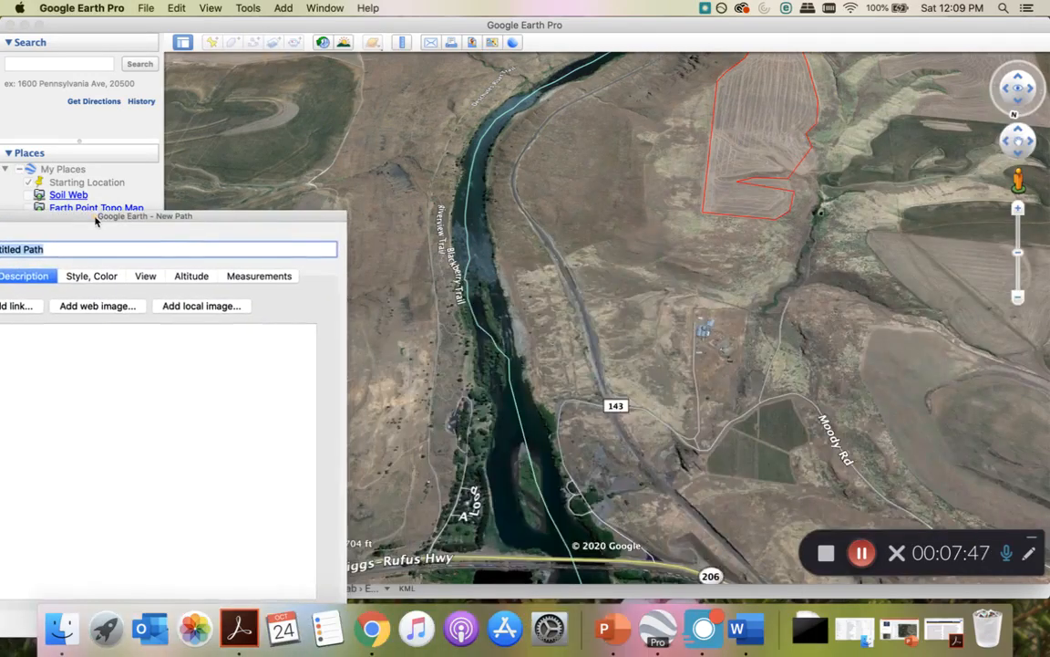
click(427, 537)
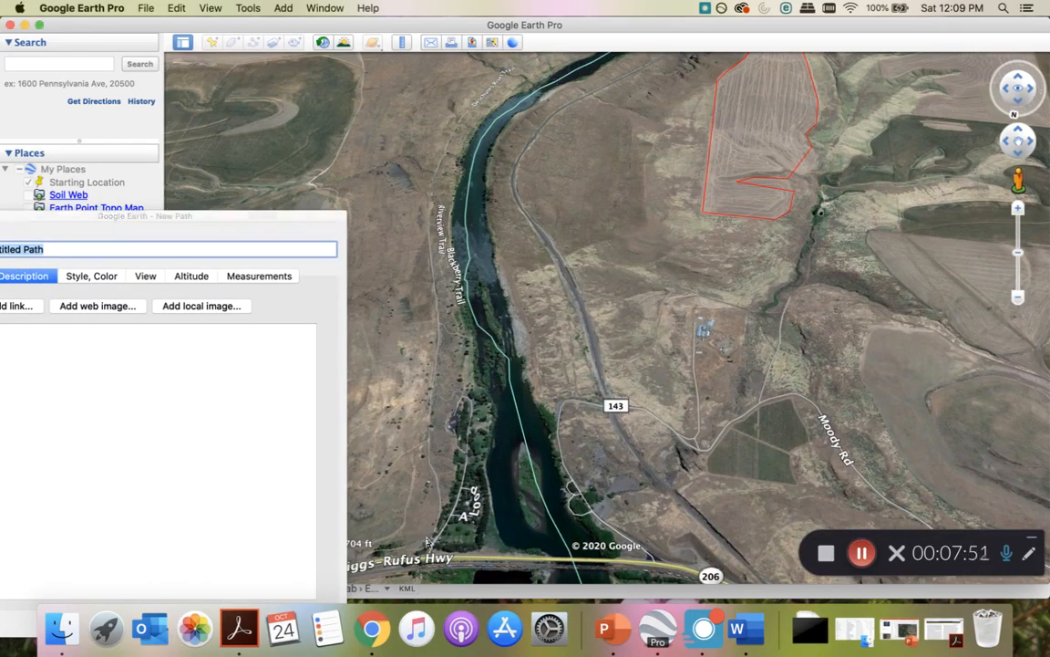
click(436, 485)
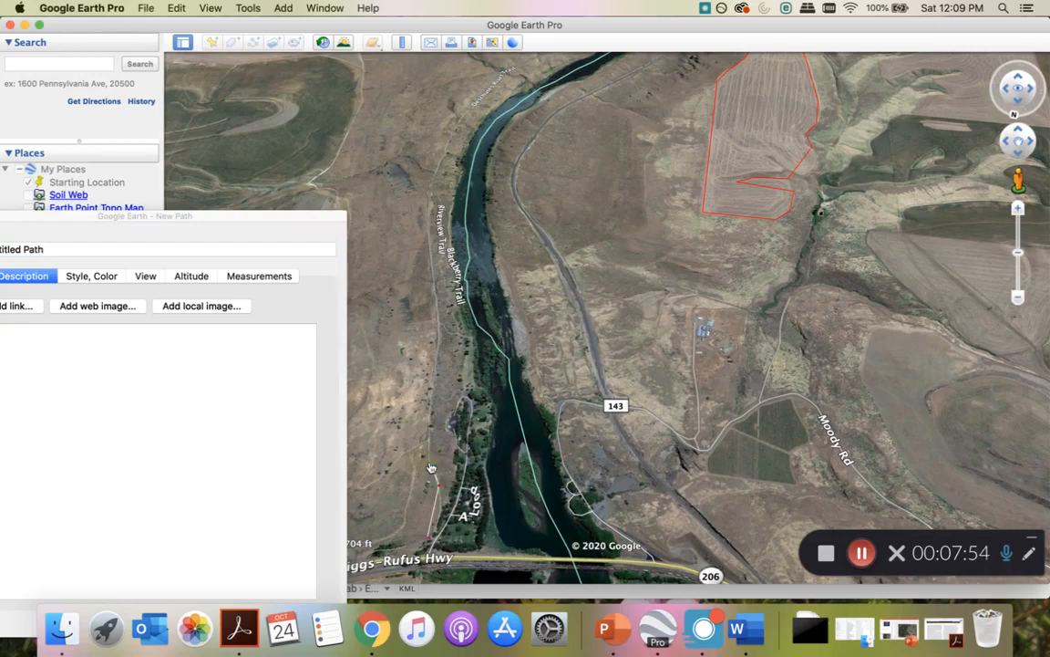
click(431, 397)
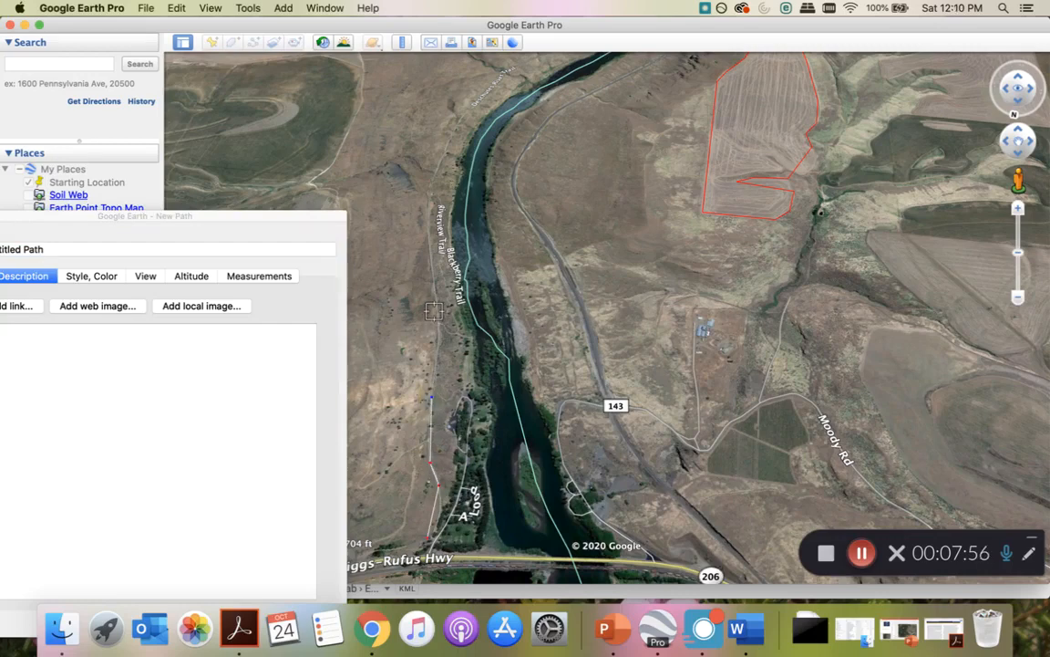
click(435, 310)
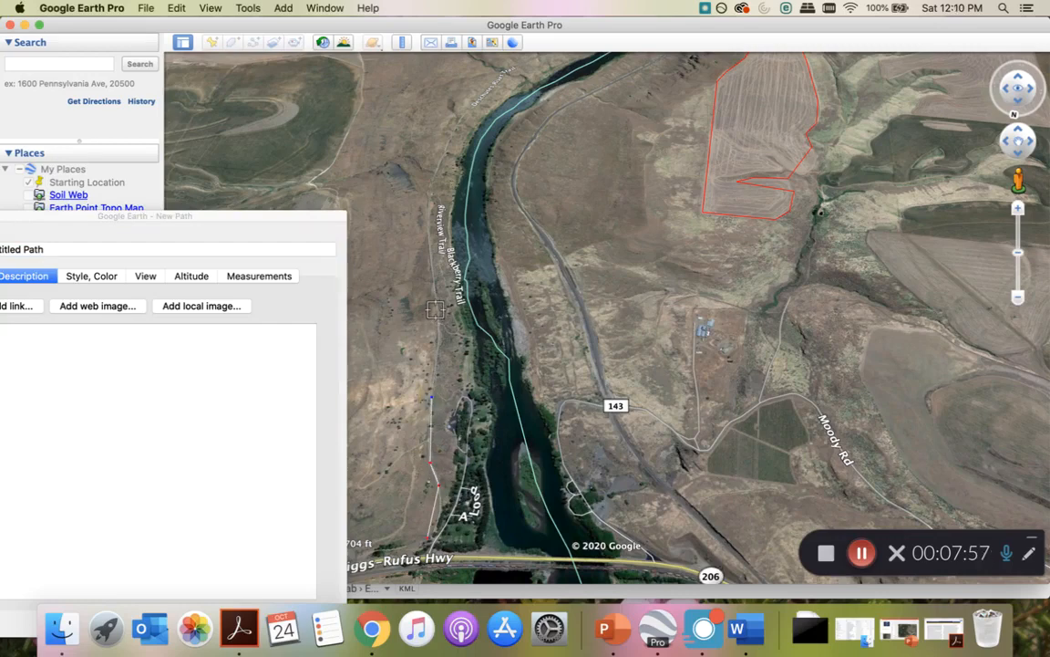
click(440, 516)
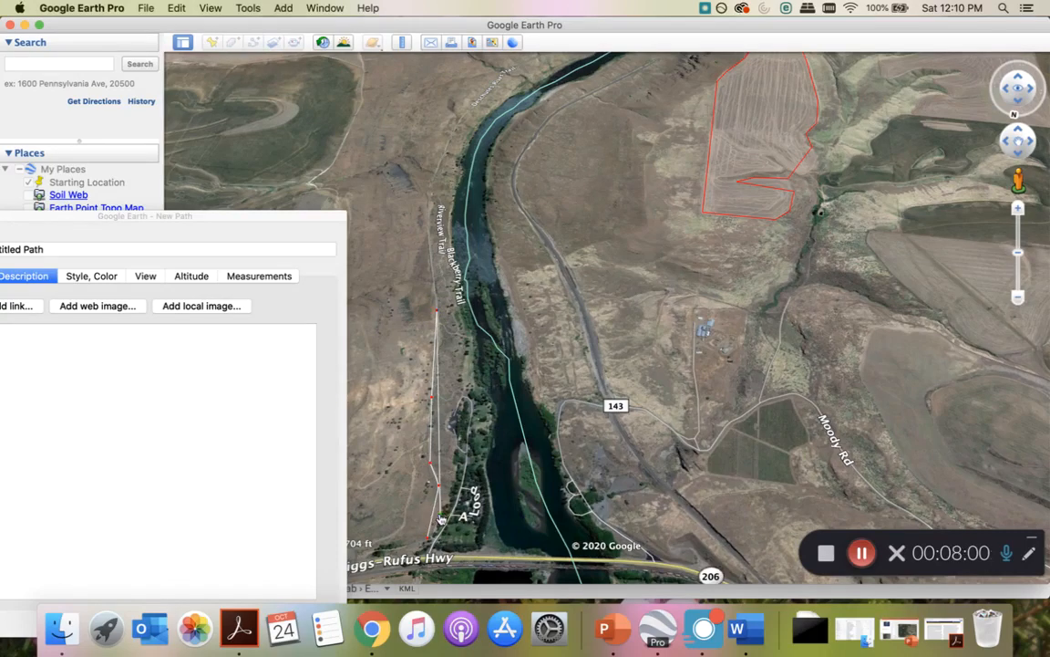
drag(441, 517, 428, 217)
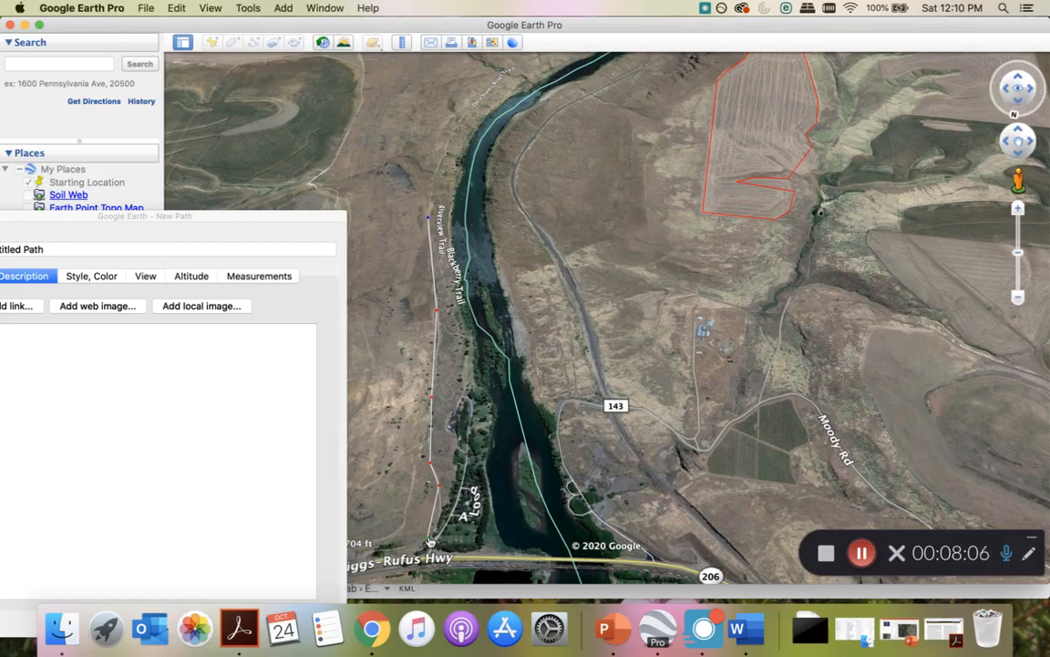
Rework the path's highway end near the loop road by adding and removing points
click(441, 511)
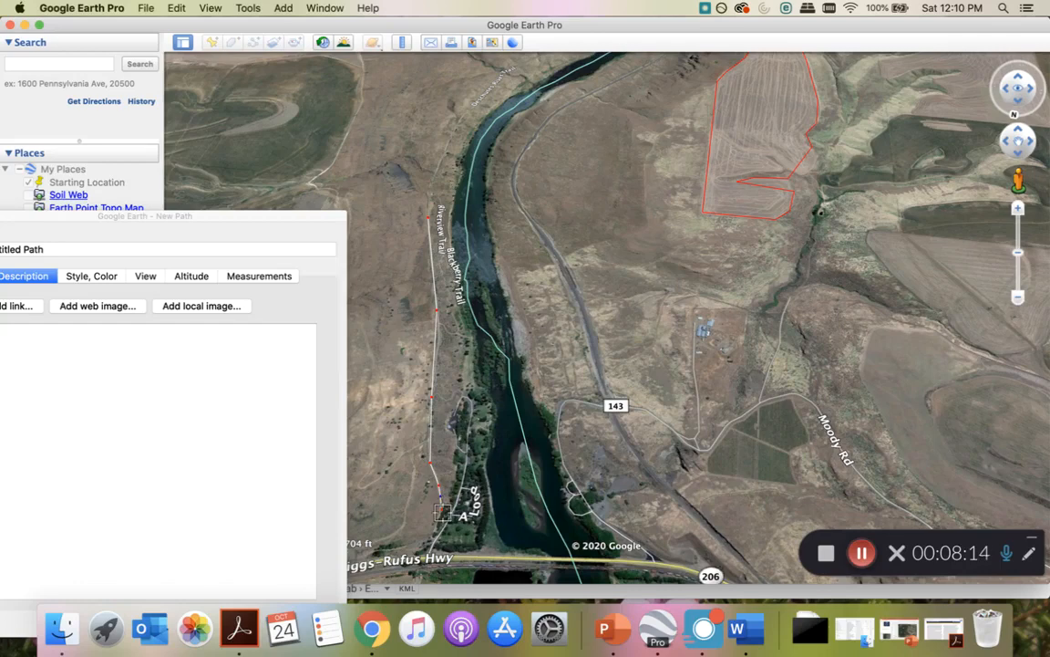
click(433, 534)
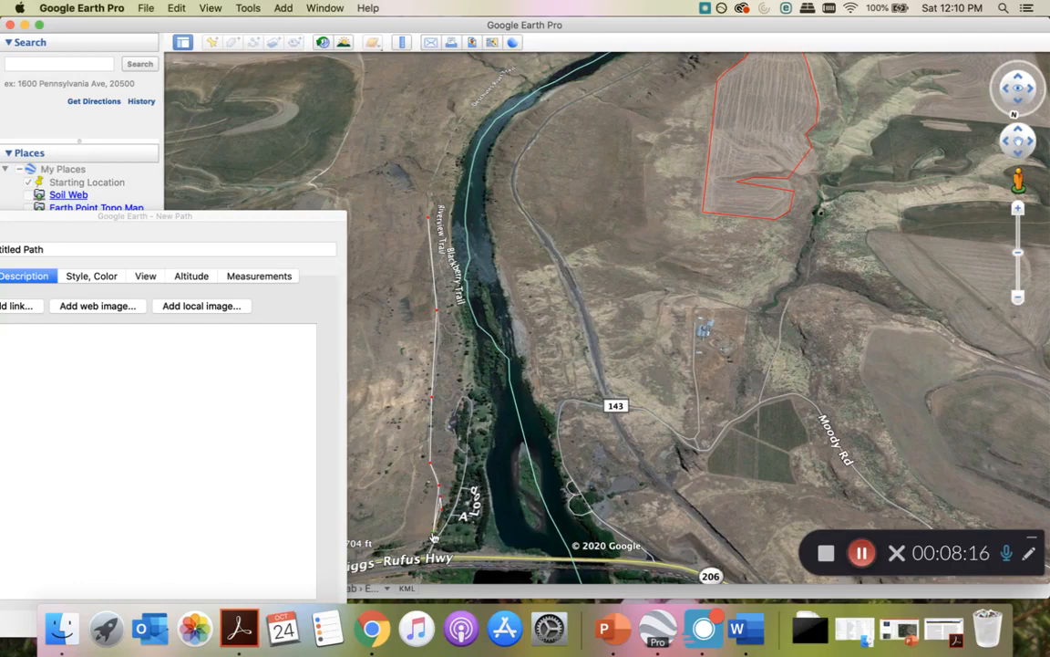
right_click(434, 535)
click(439, 491)
click(436, 531)
click(426, 542)
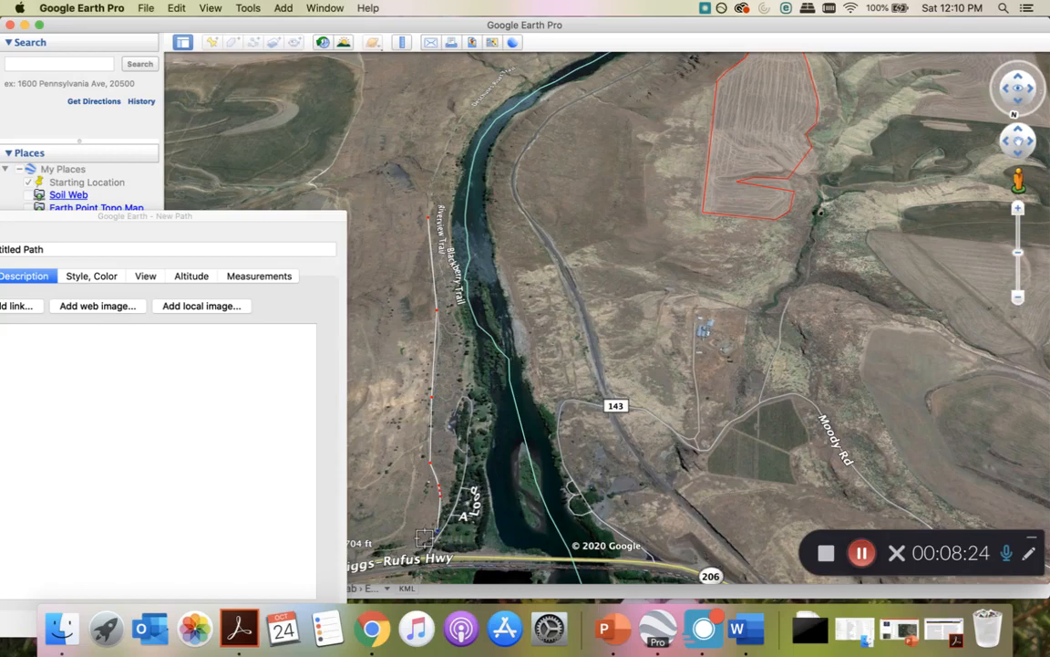
right_click(426, 542)
right_click(426, 542)
click(429, 524)
Set the new path's line width to 5 and save it under its default name
drag(218, 216, 578, 173)
click(450, 233)
click(467, 286)
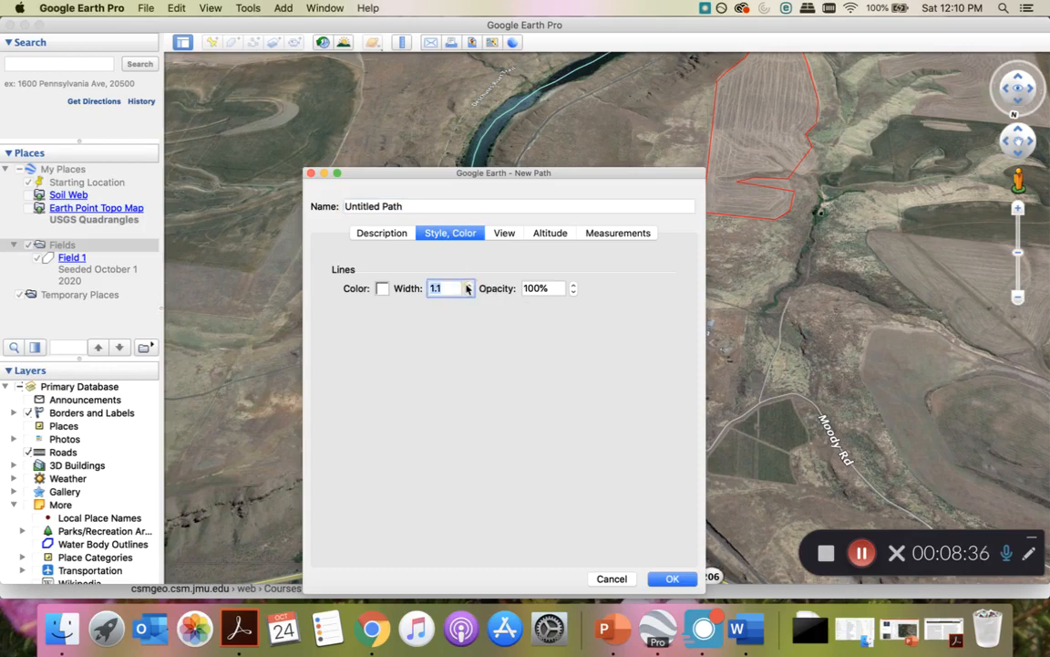
key(BackSpace)
text(5)
key(Return)
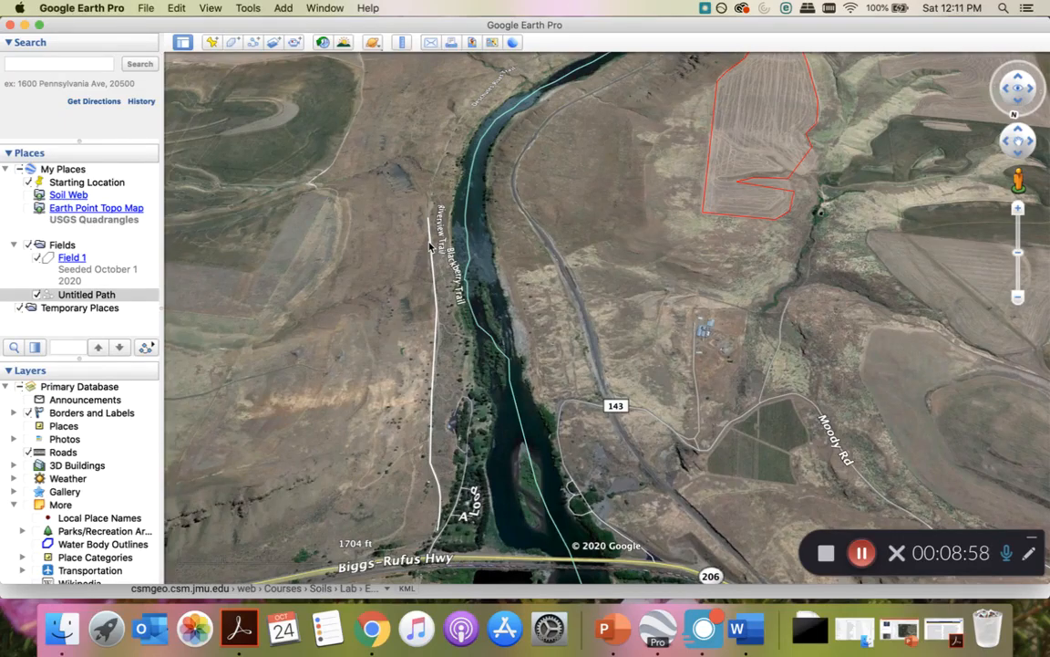
Trace a ruler path about 1.16 miles long, following the road across the river from the 143 marker to beyond the river bend
click(402, 42)
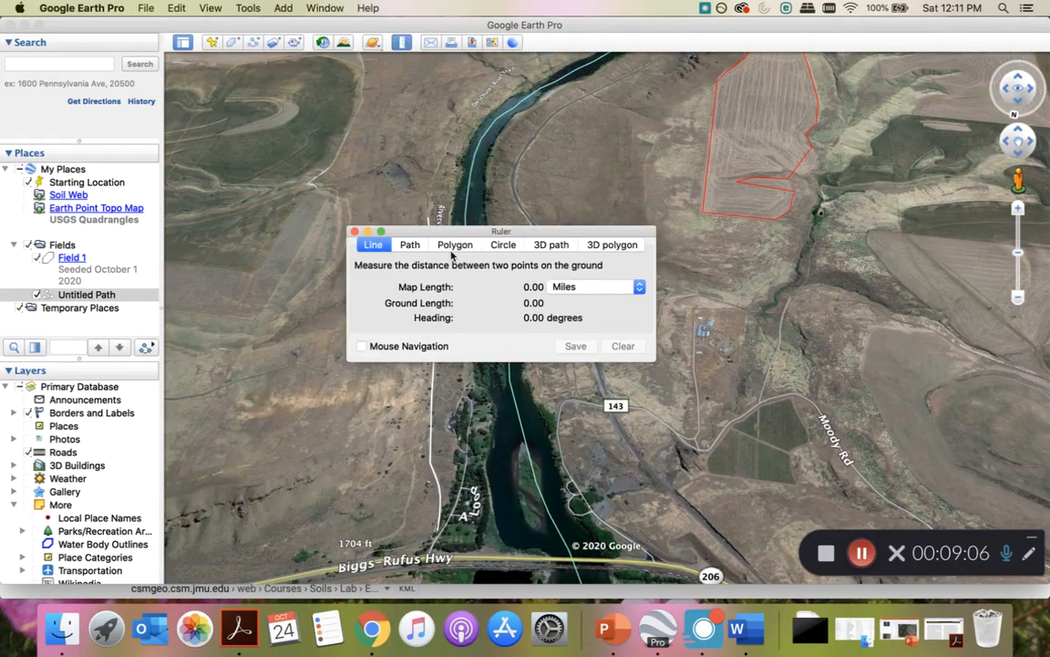
drag(425, 231, 307, 100)
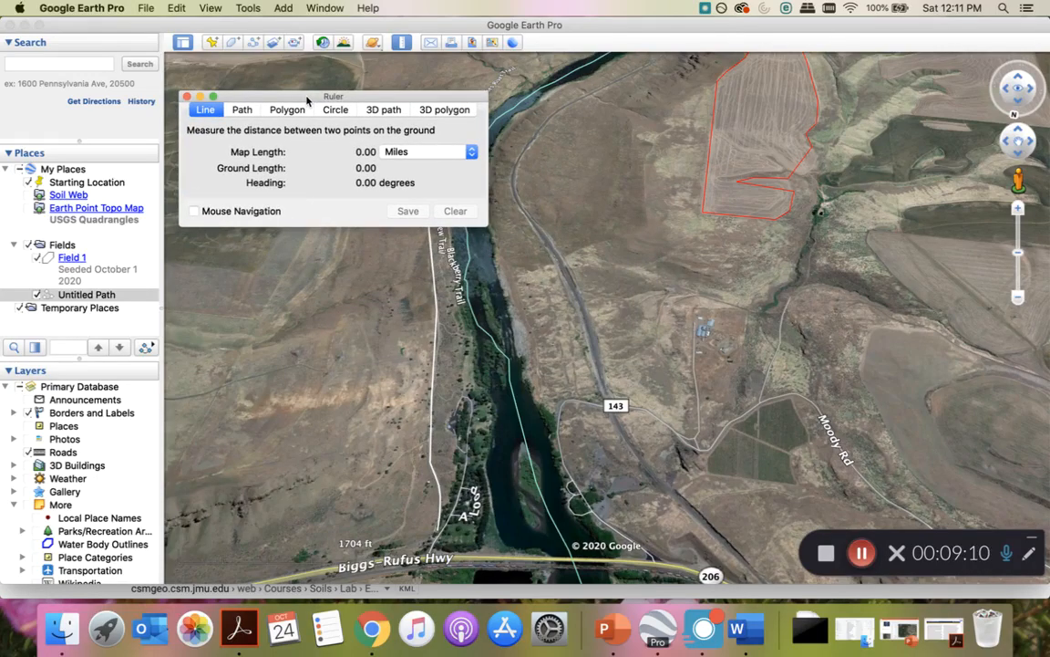
click(241, 111)
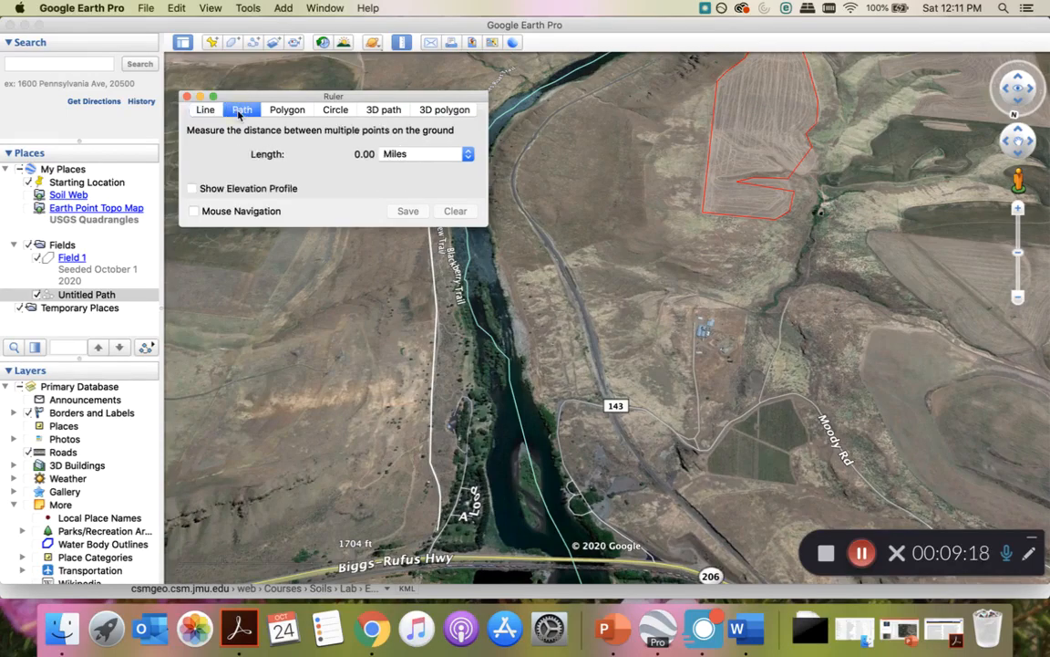
drag(279, 100, 149, 95)
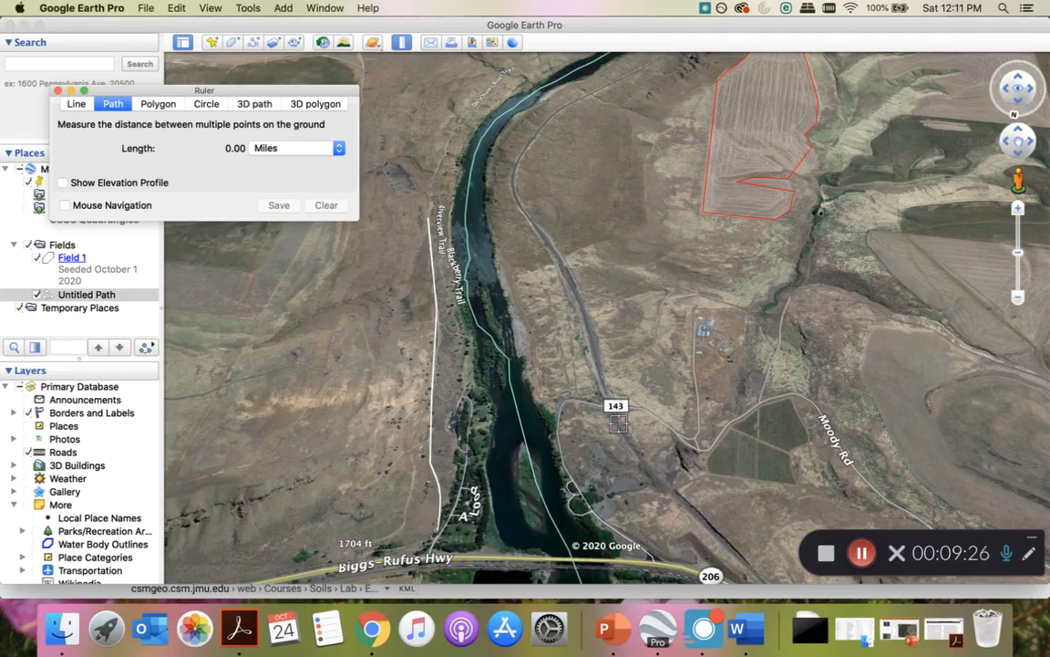
click(607, 400)
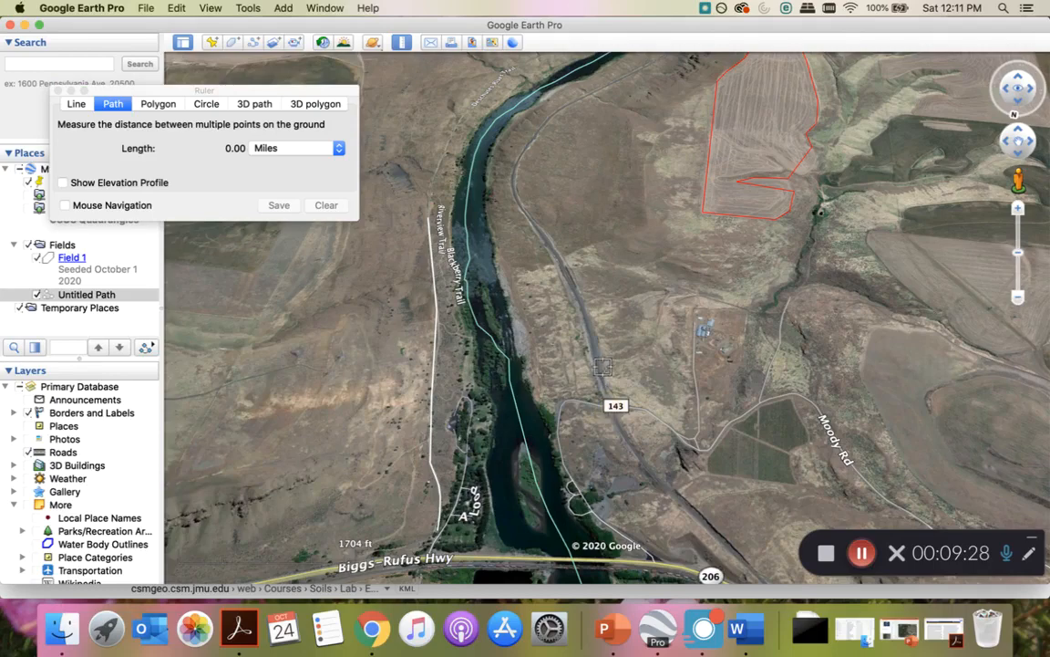
click(592, 350)
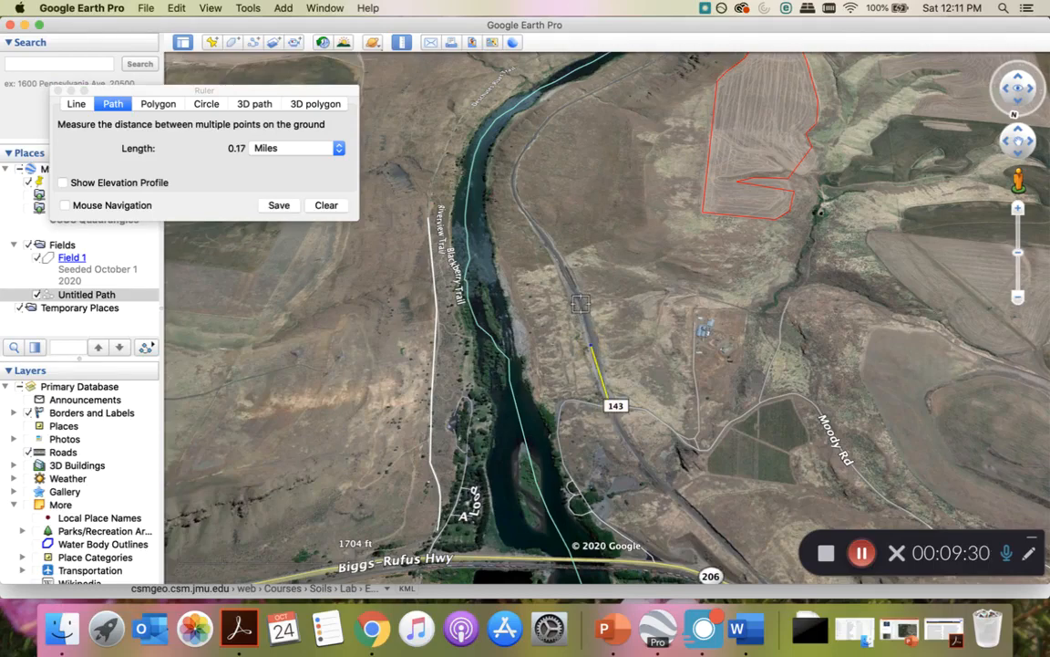
click(582, 304)
click(554, 255)
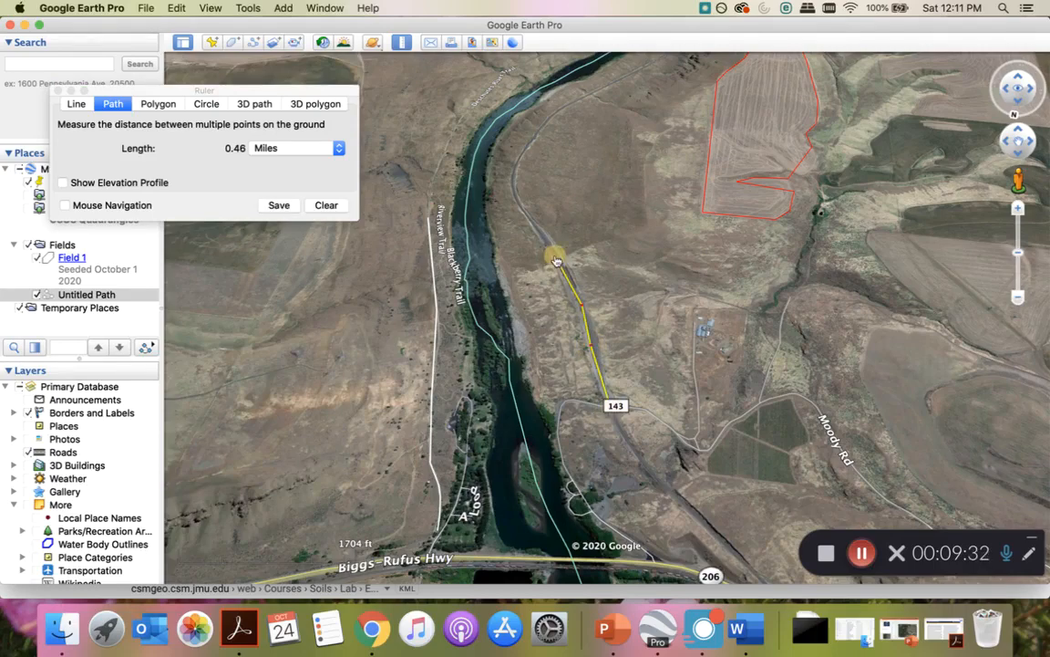
click(522, 205)
click(513, 176)
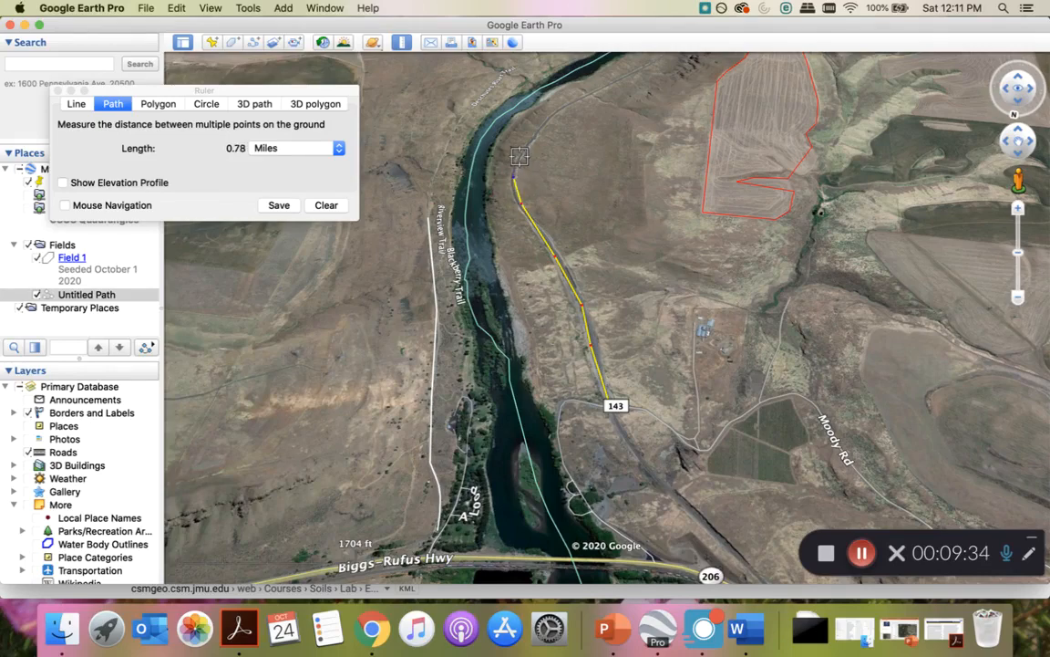
click(520, 161)
click(547, 119)
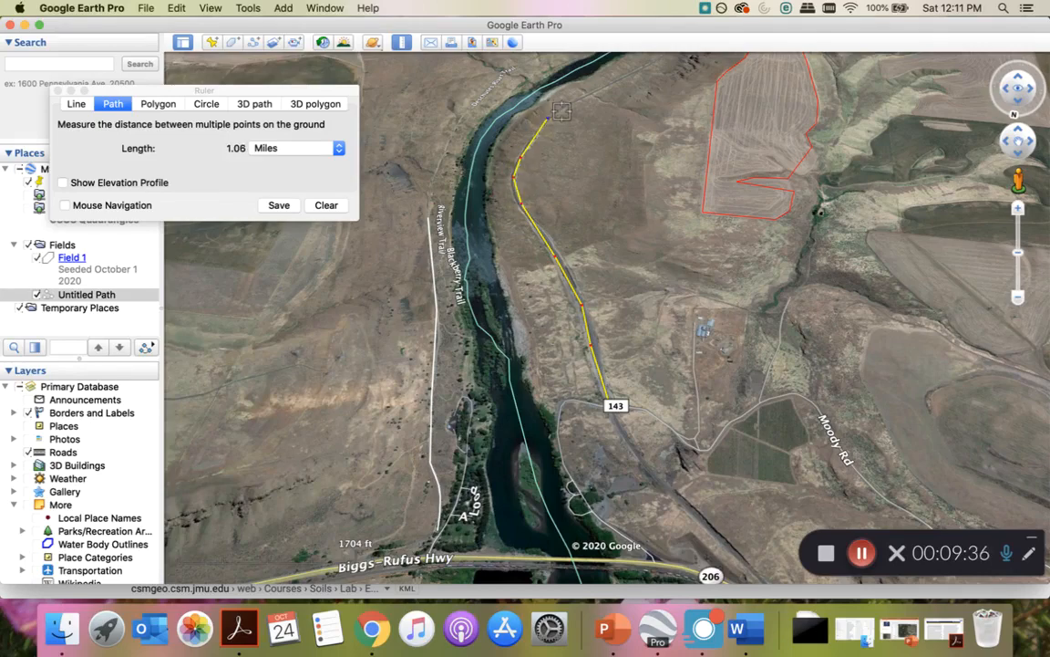
click(570, 107)
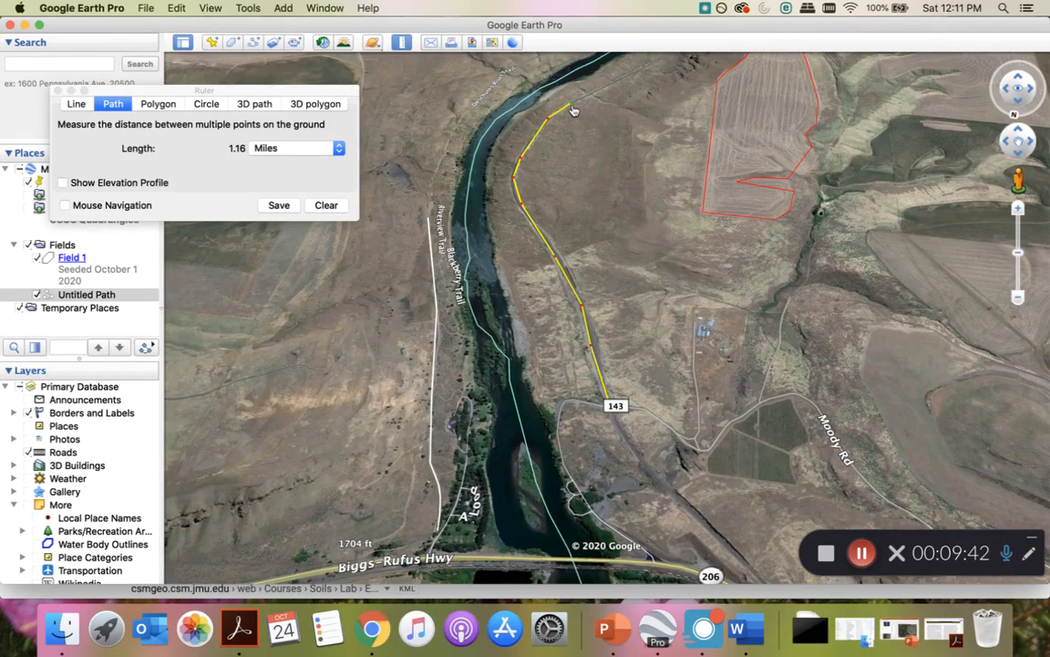
Set the ruler path's length unit to feet and show its elevation profile
click(297, 148)
click(296, 113)
click(62, 182)
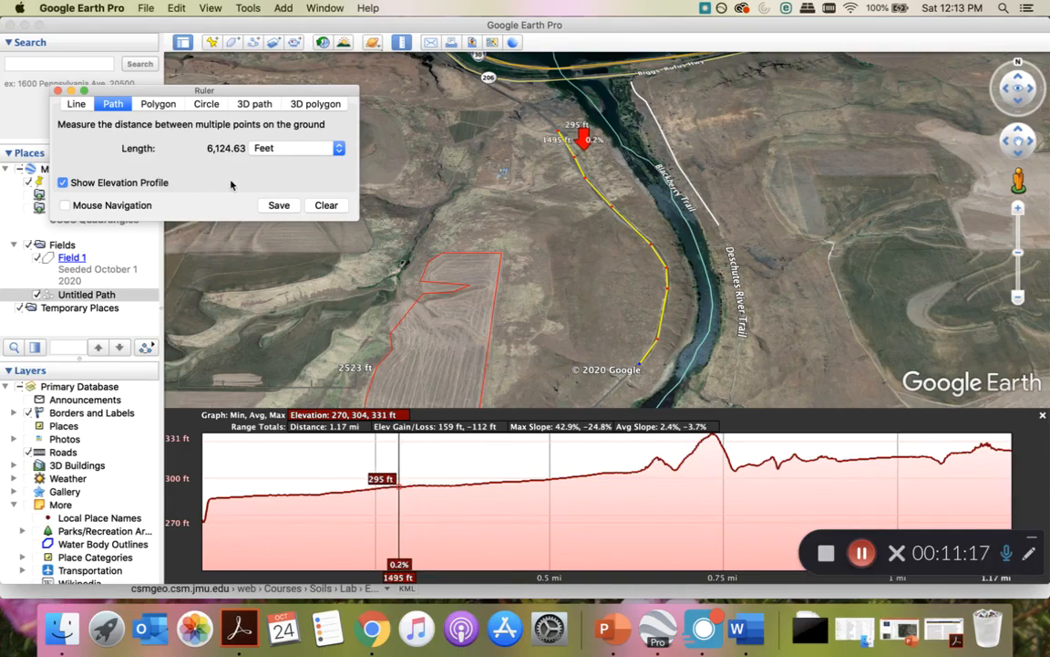
Save the measured path as "Road A" with the description "Potential Haul Road"
click(279, 206)
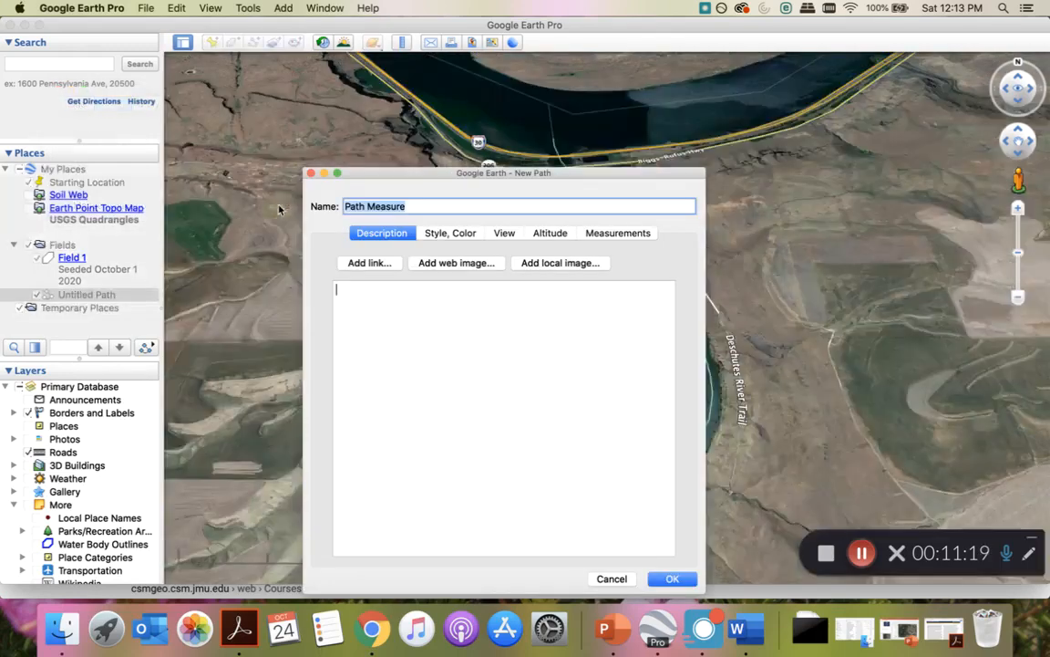
key(BackSpace)
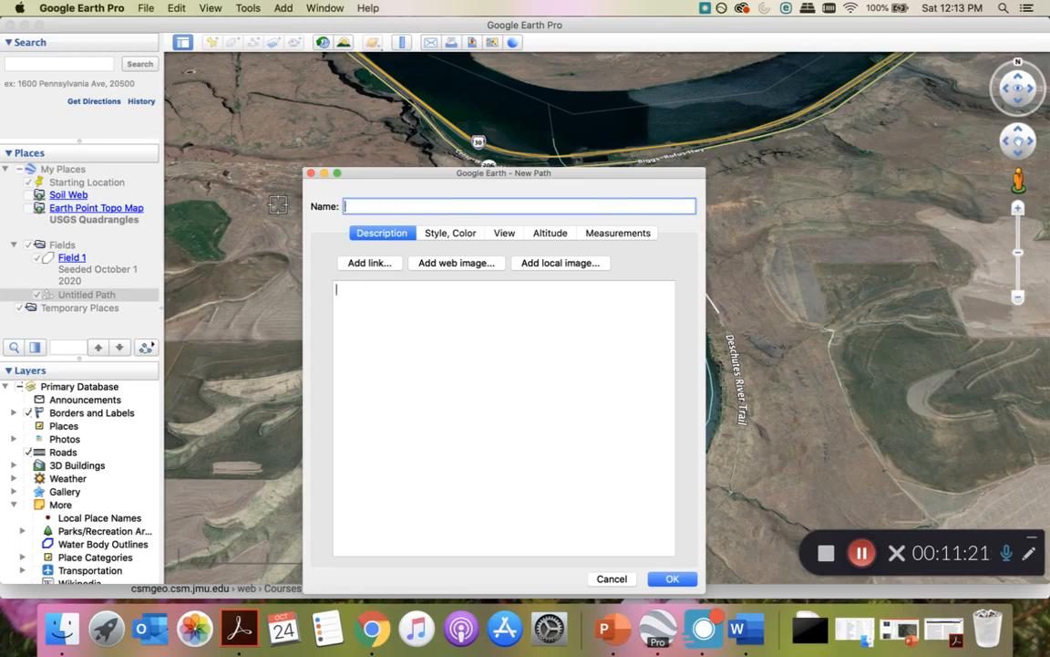
text(Road A)
click(535, 483)
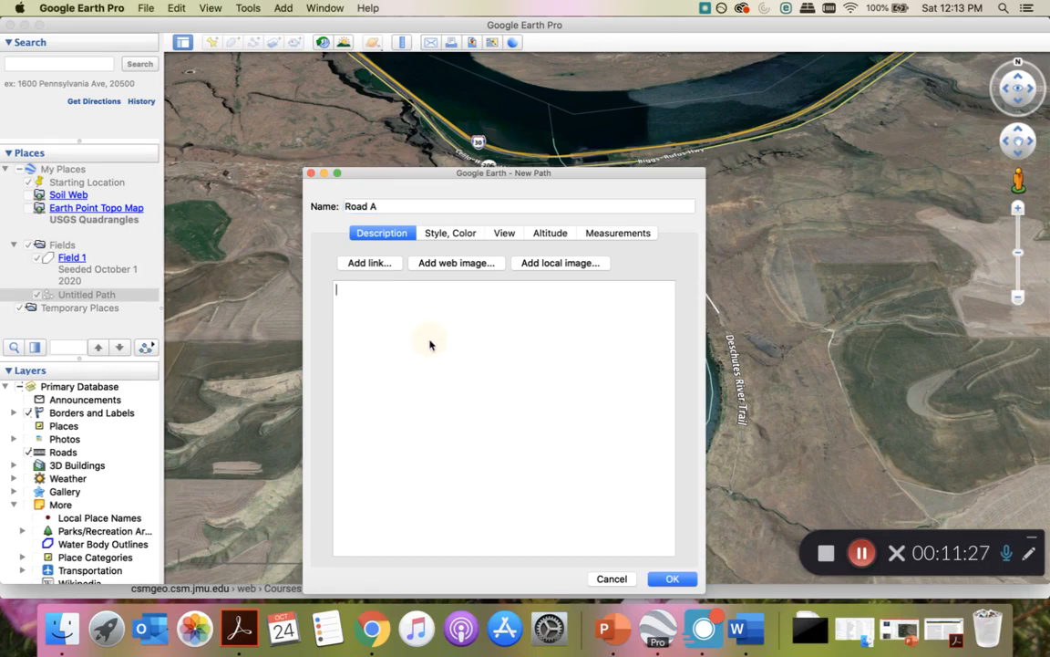
text(Potential Haul Road)
click(666, 579)
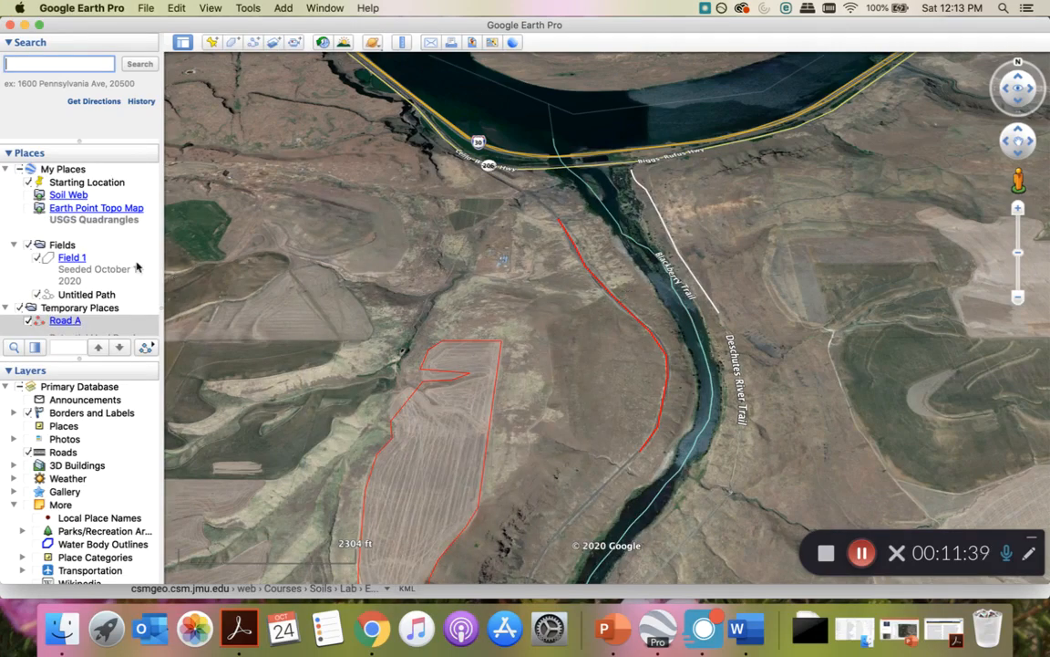
Move Road A from Temporary Places to the head of the My Places list
scroll(137, 265, down, 2)
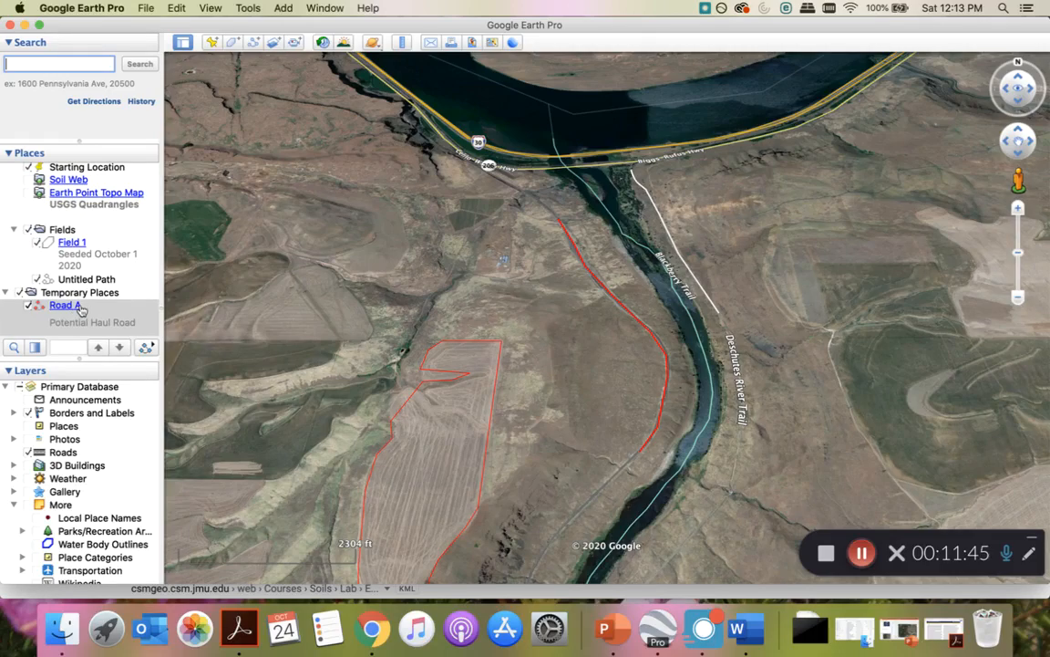
scroll(80, 308, up, 1)
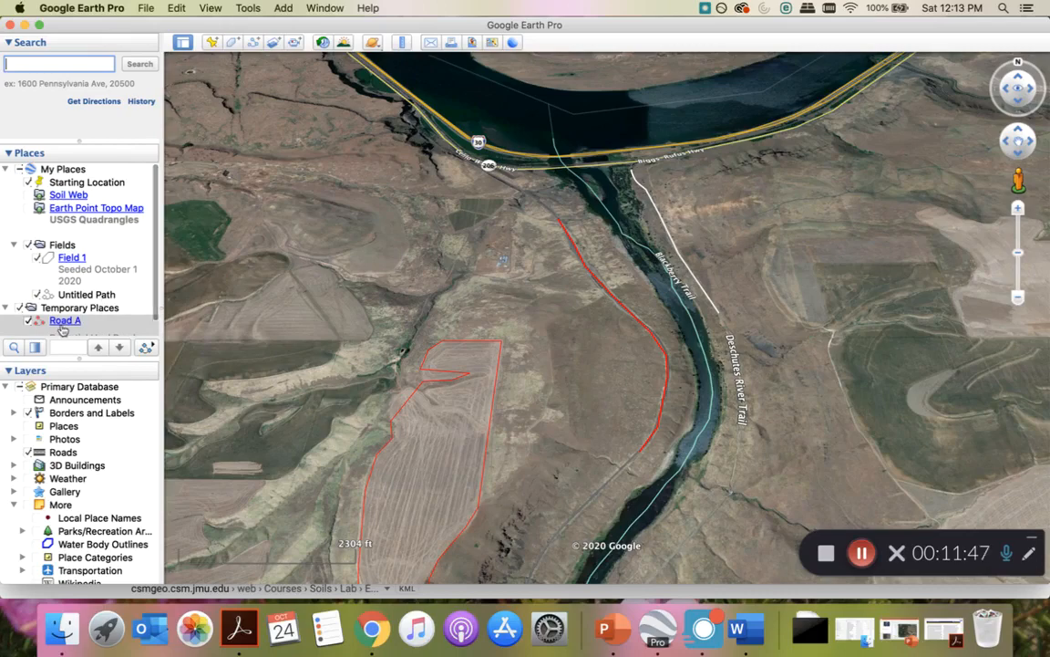
drag(63, 324, 74, 176)
scroll(73, 219, up, 1)
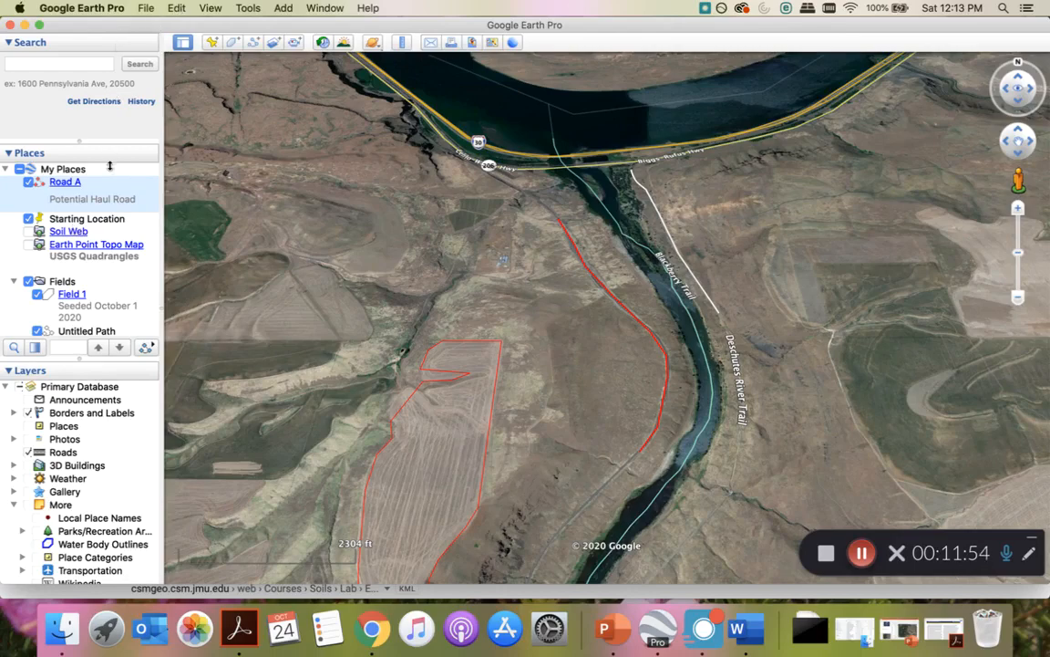
Create a new folder named "Roads" in My Places
click(281, 8)
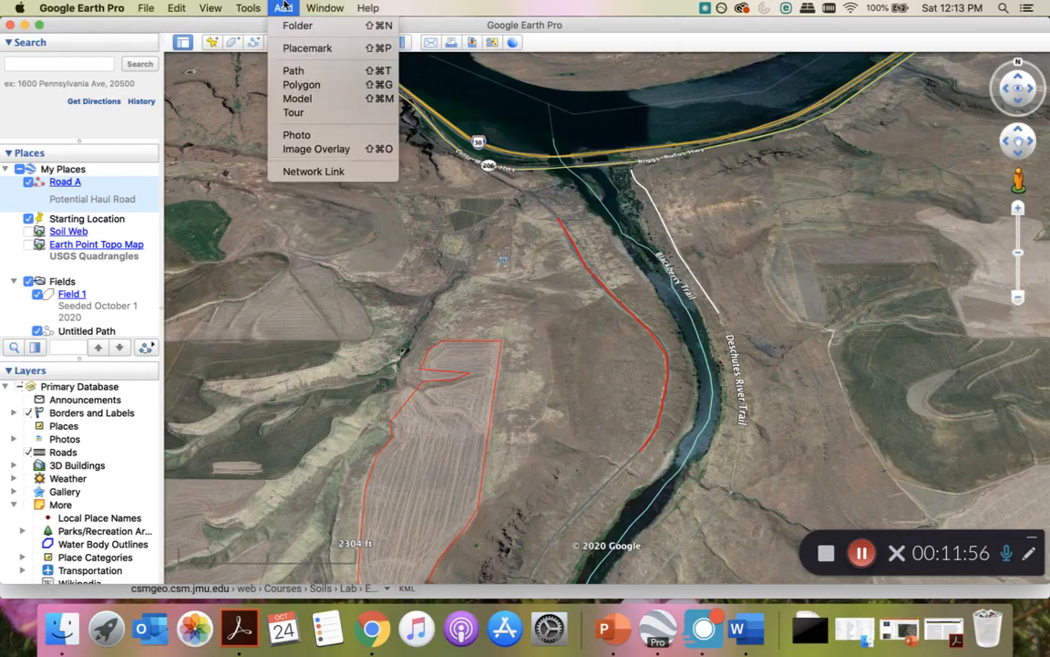
click(284, 30)
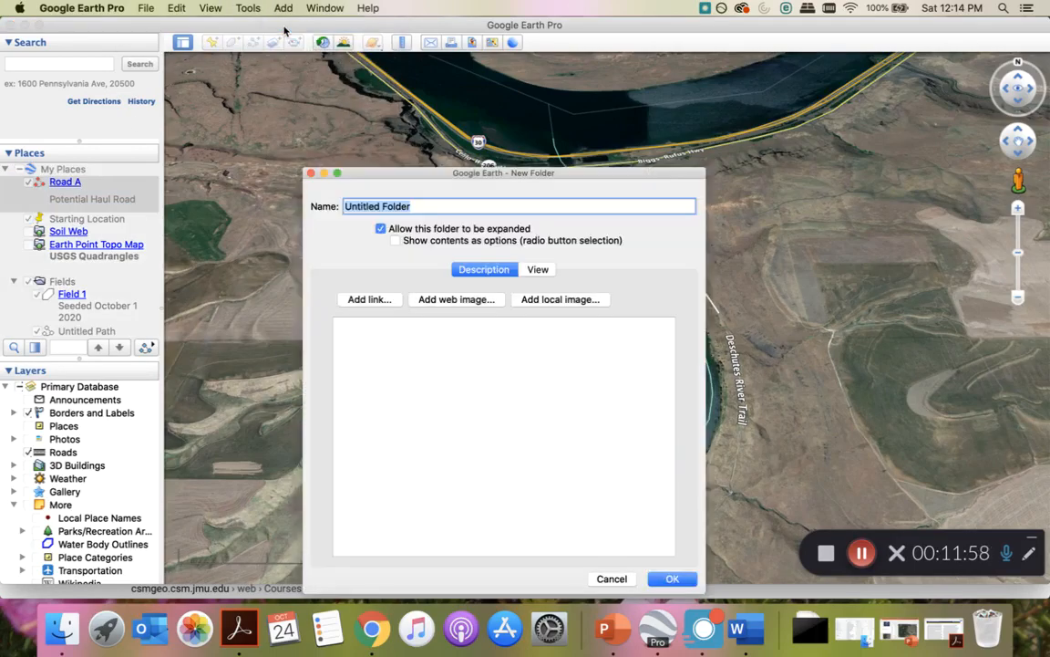
text(Roads)
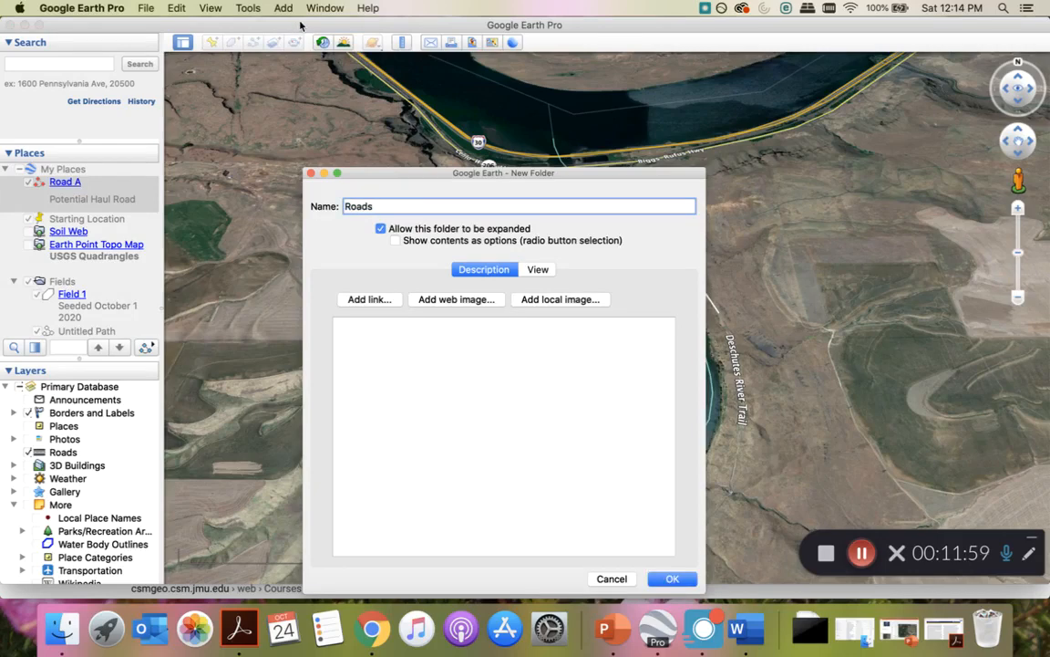
key(BackSpace)
text(s)
click(672, 579)
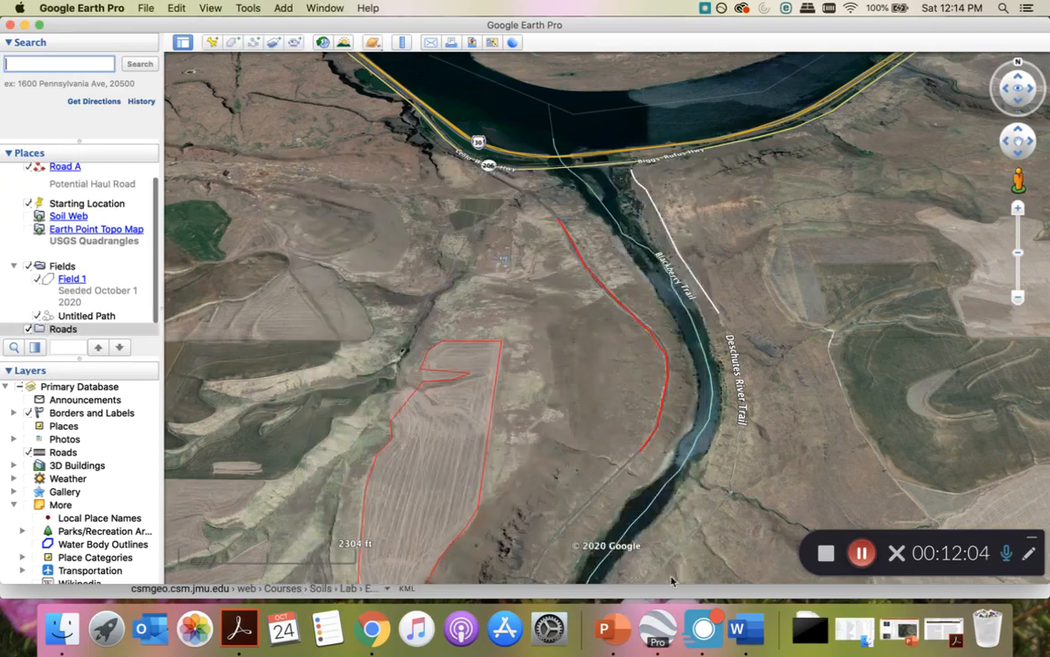
Collapse the Fields folder and move the Road A path into the Roads folder
scroll(80, 315, down, 1)
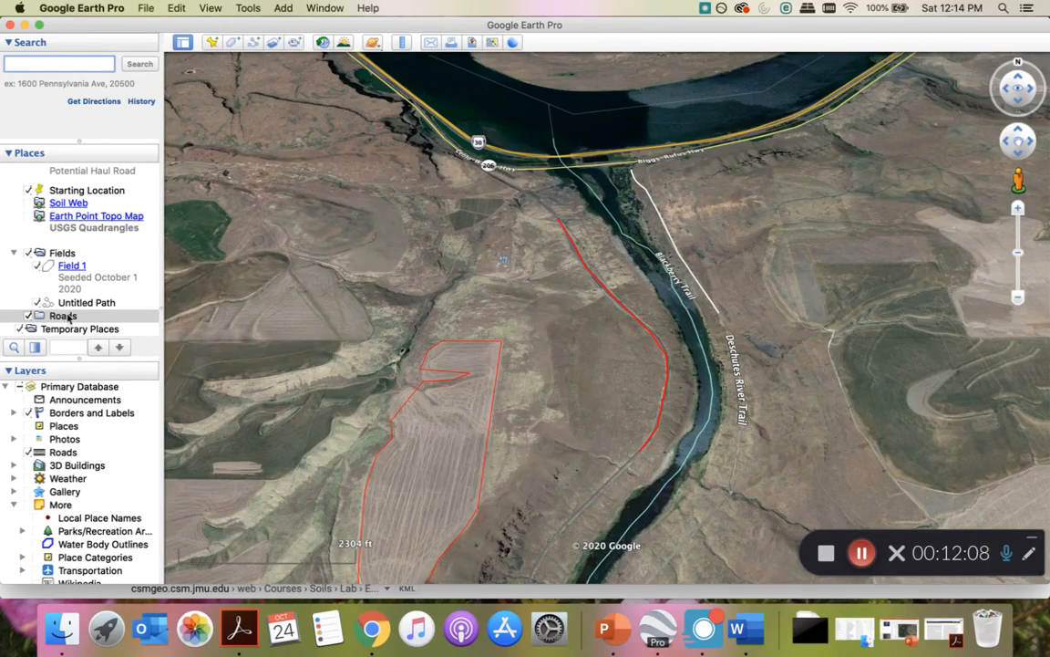
click(18, 256)
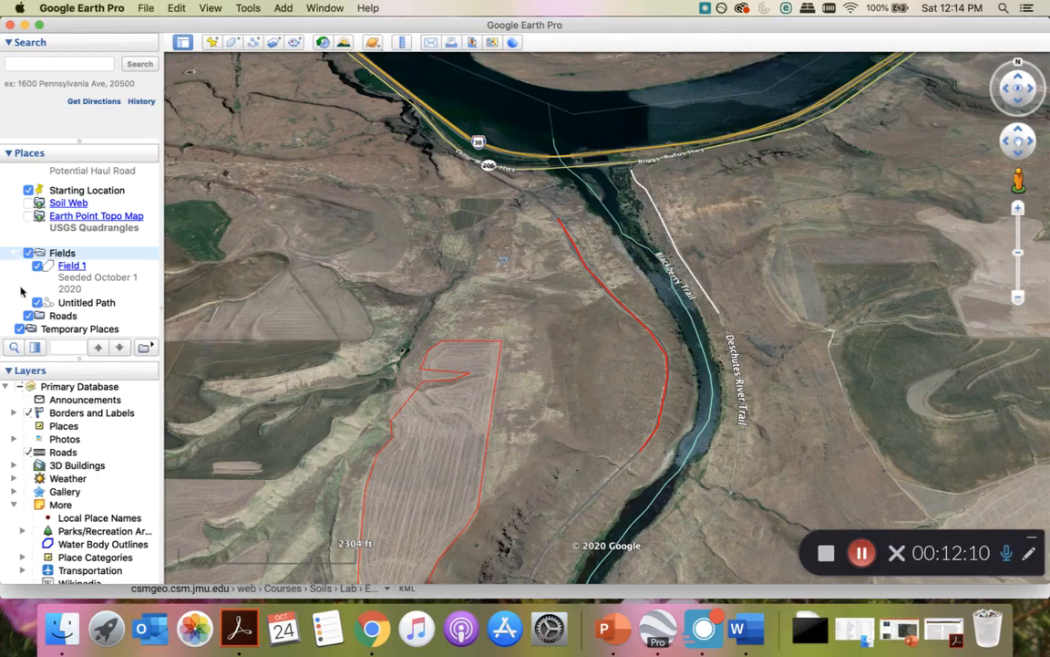
click(14, 254)
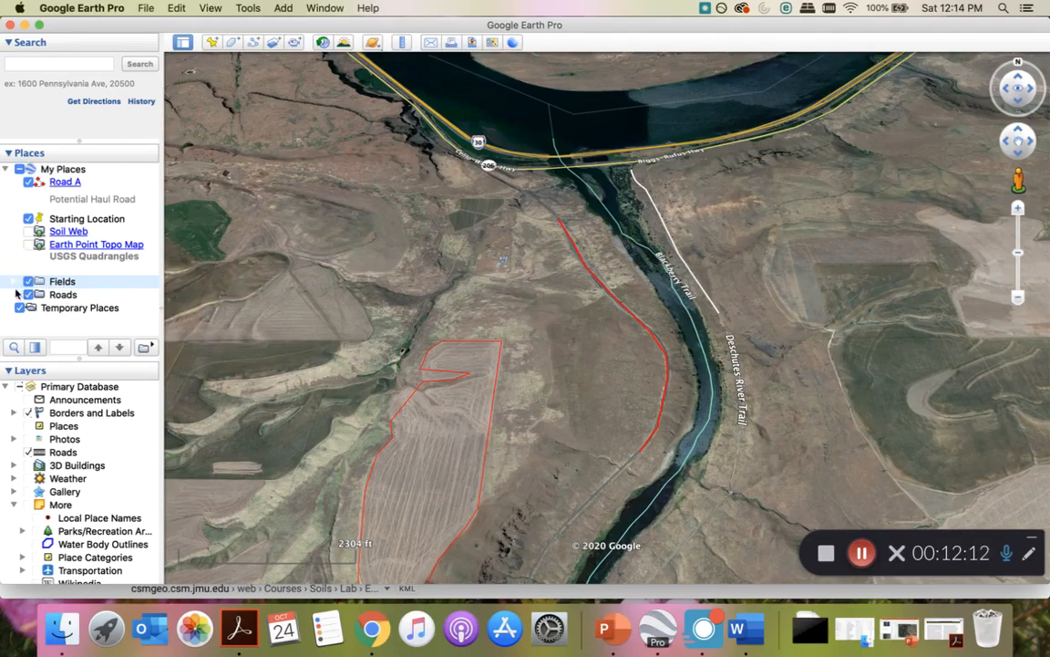
key(Down)
drag(68, 189, 73, 292)
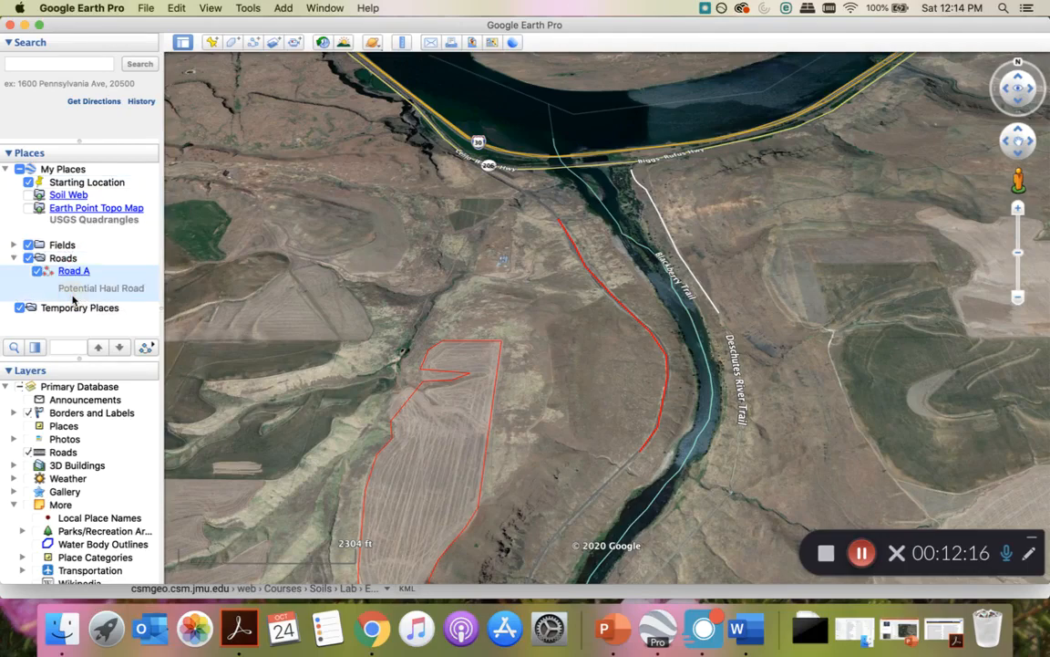
Expand the Roads and Fields folders and review how the items are organised under My Places
click(14, 258)
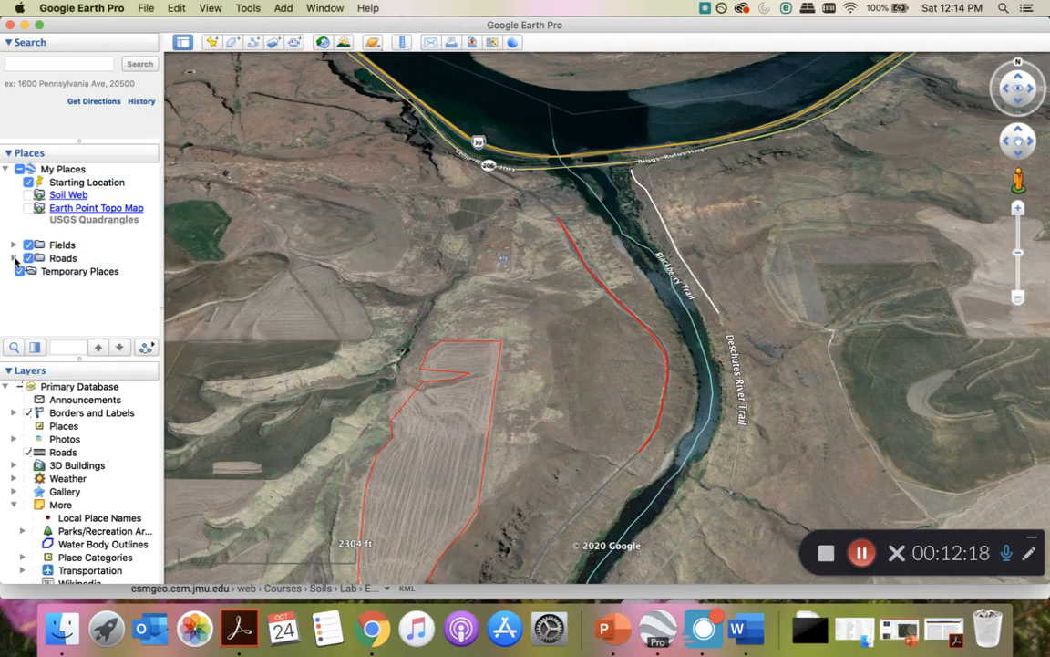
click(14, 258)
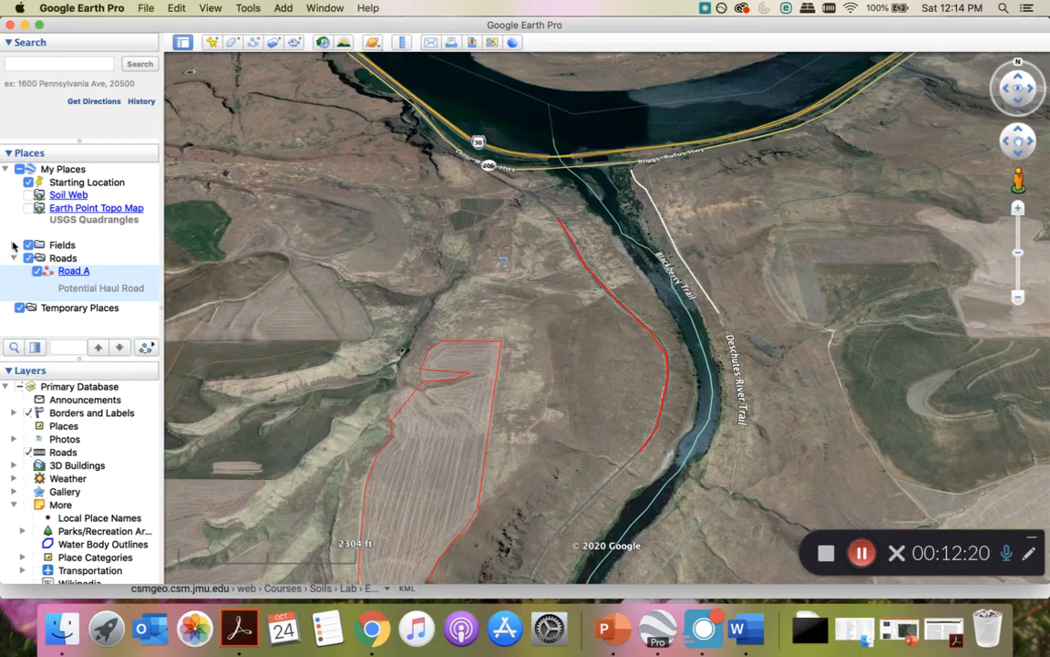
click(13, 244)
scroll(119, 284, down, 2)
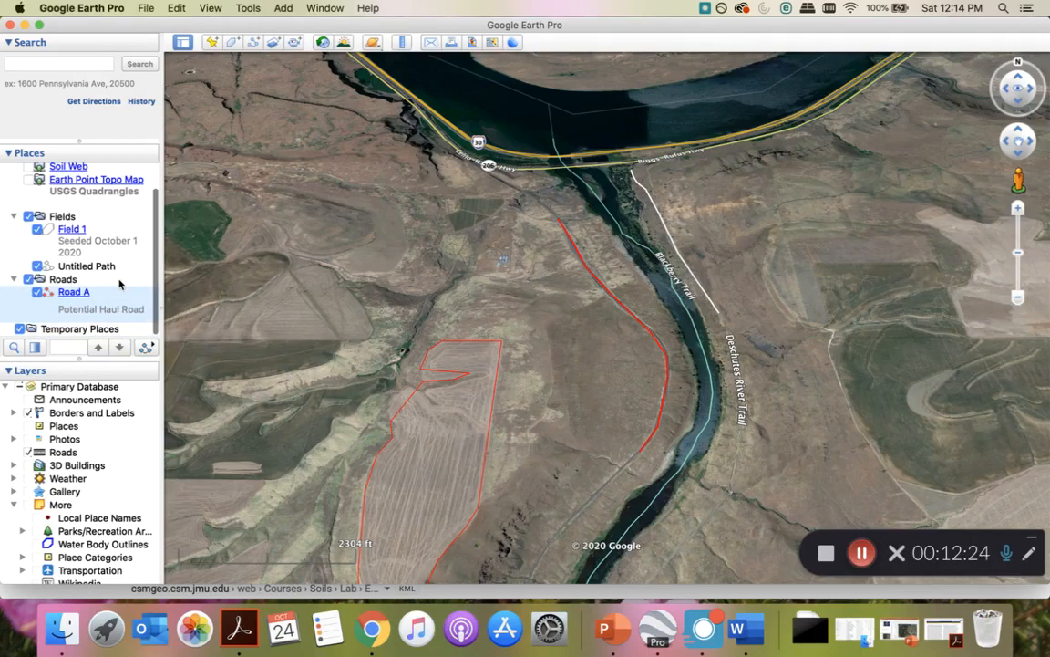
scroll(119, 284, up, 1)
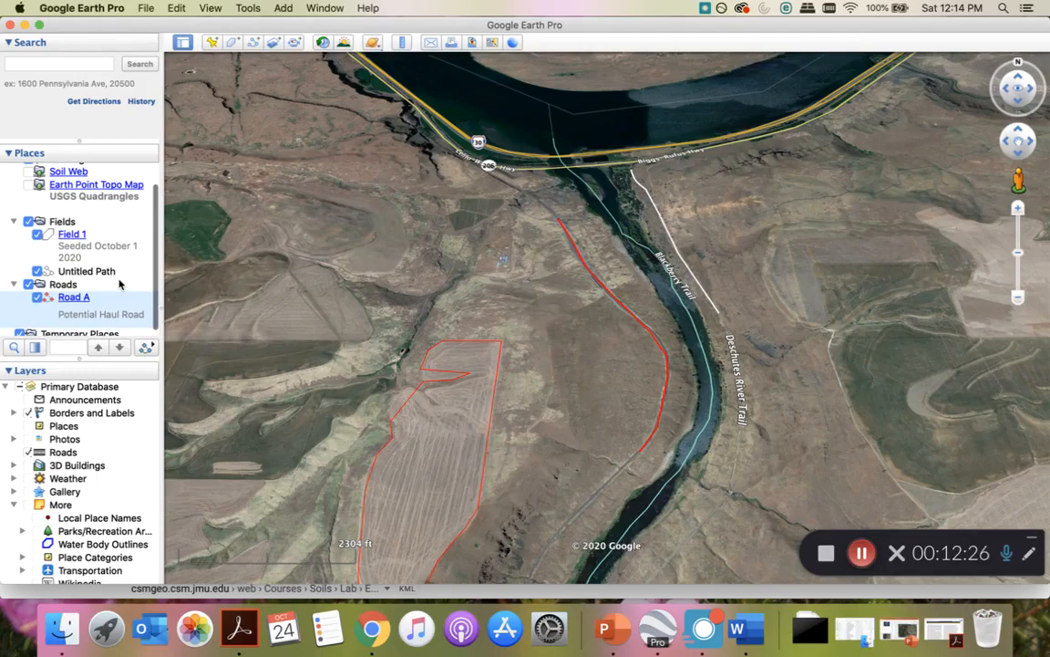
scroll(119, 284, up, 2)
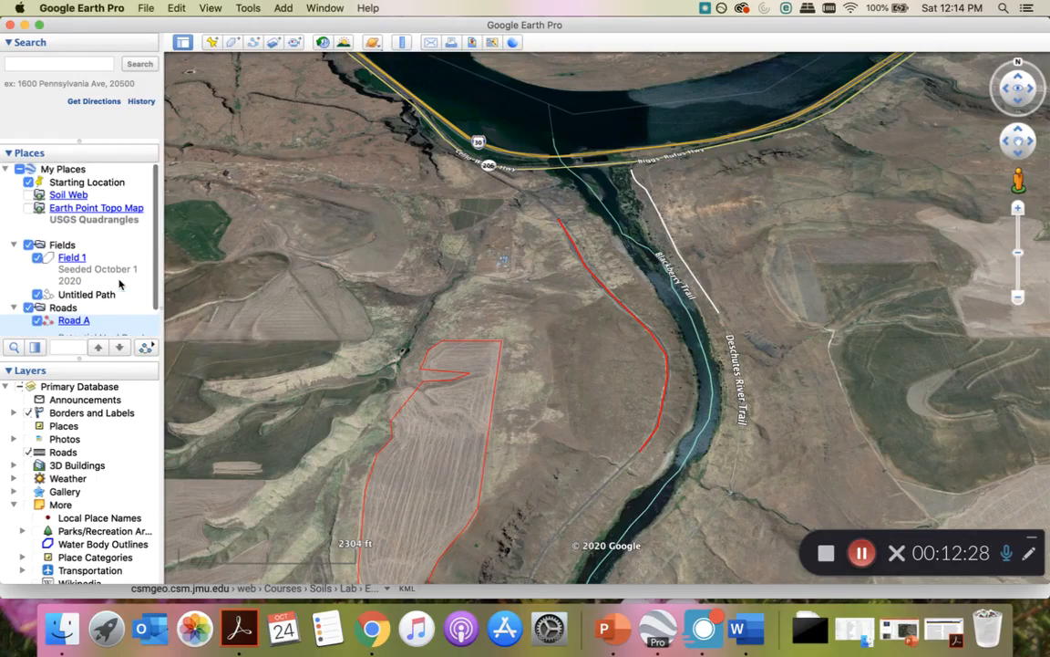
scroll(105, 267, down, 2)
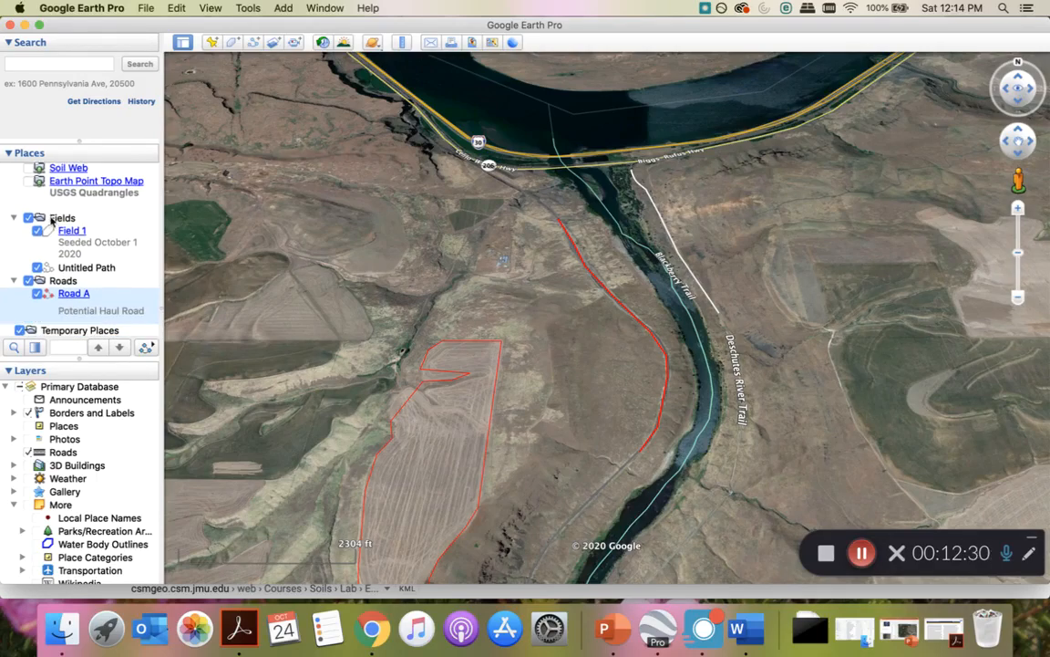
scroll(55, 214, up, 3)
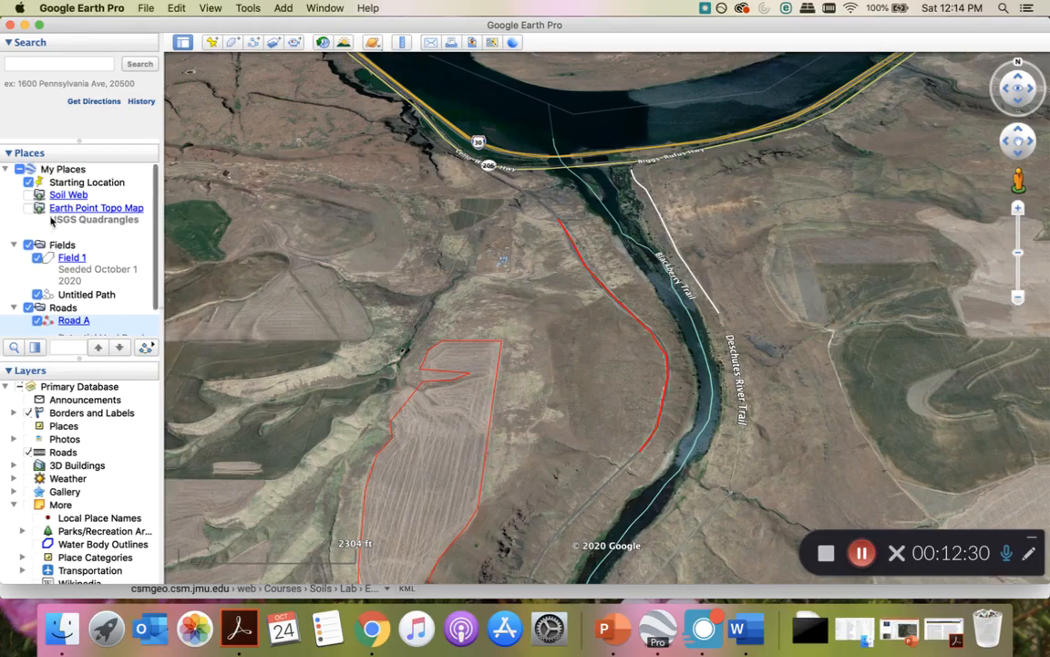
Select My Places and save its current contents within the program
click(66, 169)
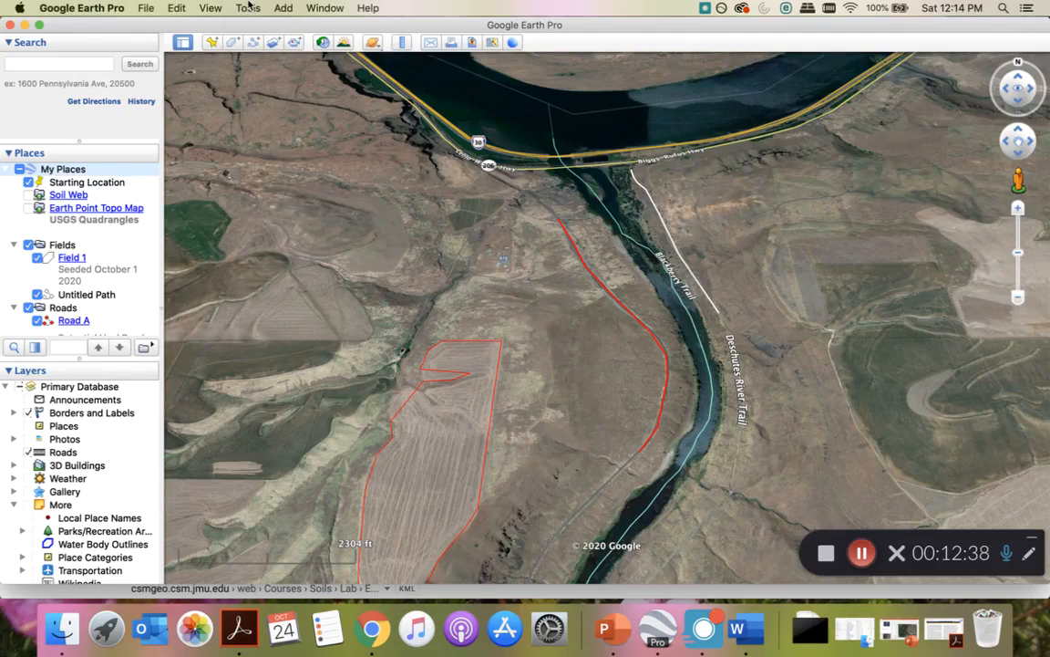
click(145, 8)
mouse_move(166, 39)
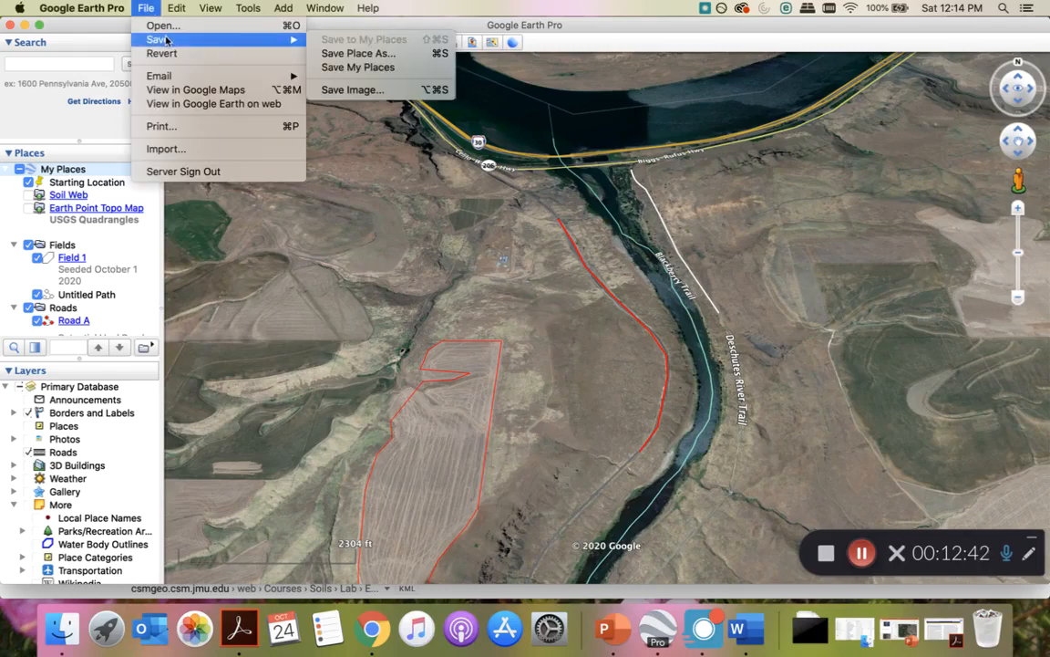
click(373, 66)
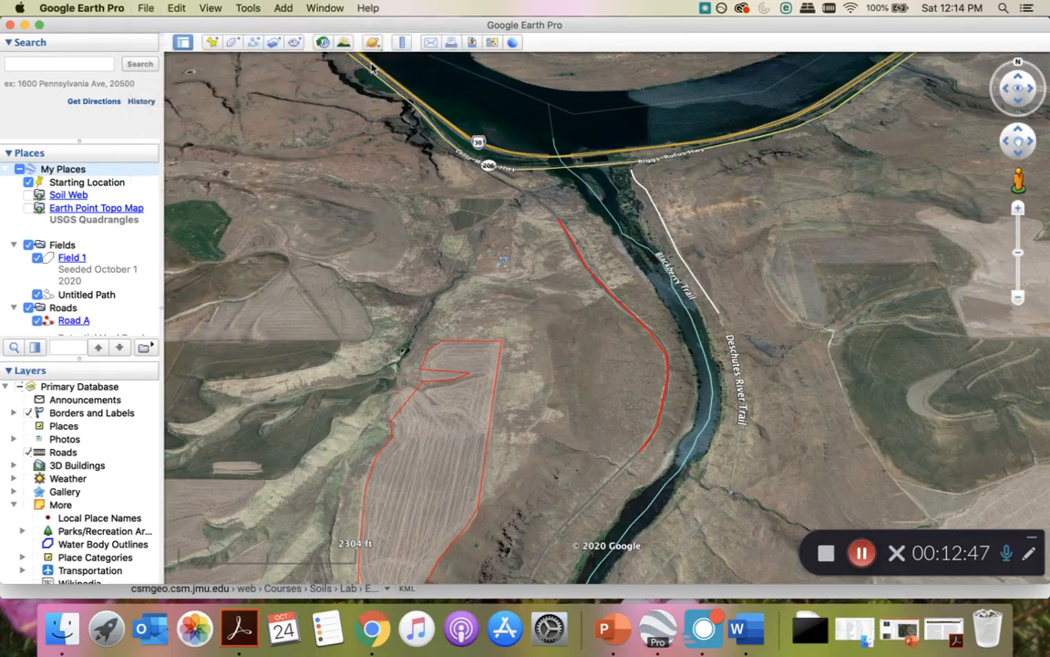
Export My Places to the Desktop as a Kmz file named "Google Earth Tutorial"
click(137, 7)
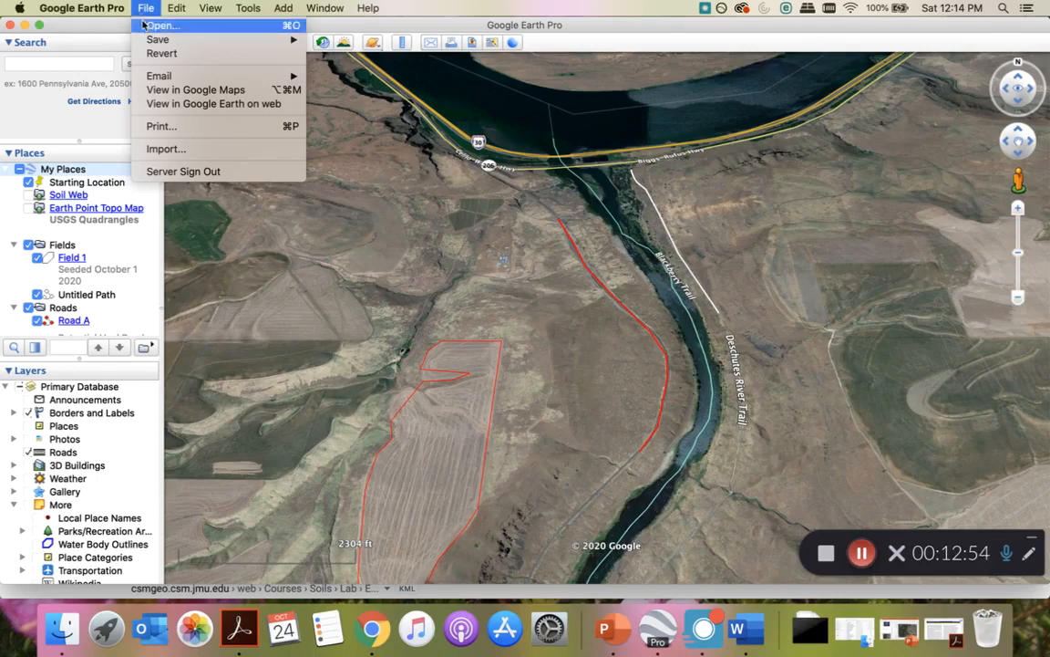
mouse_move(151, 40)
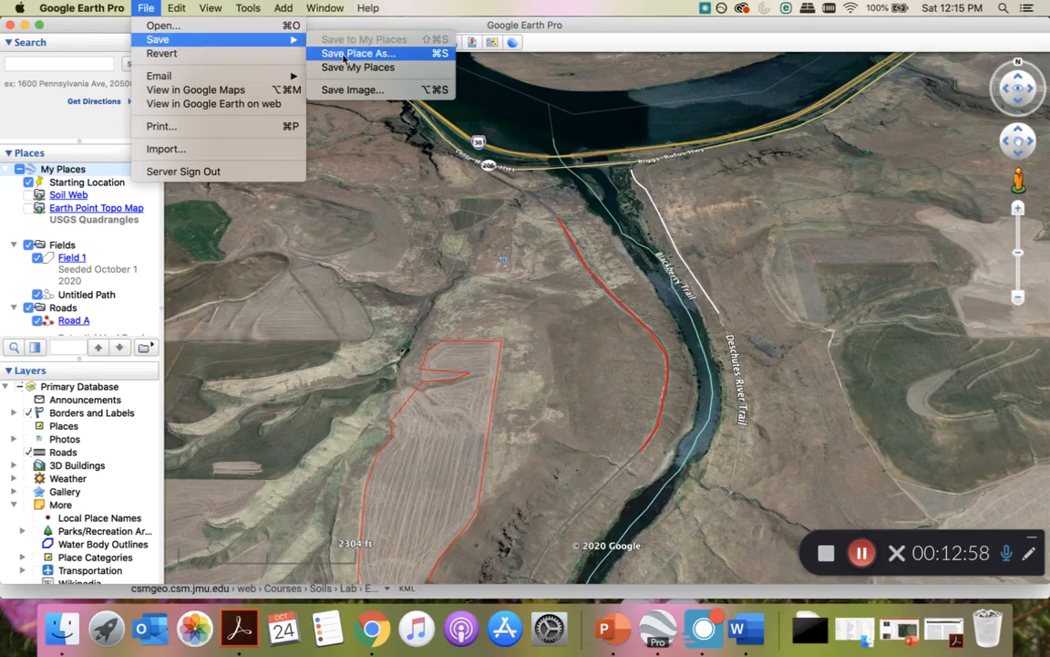
click(343, 54)
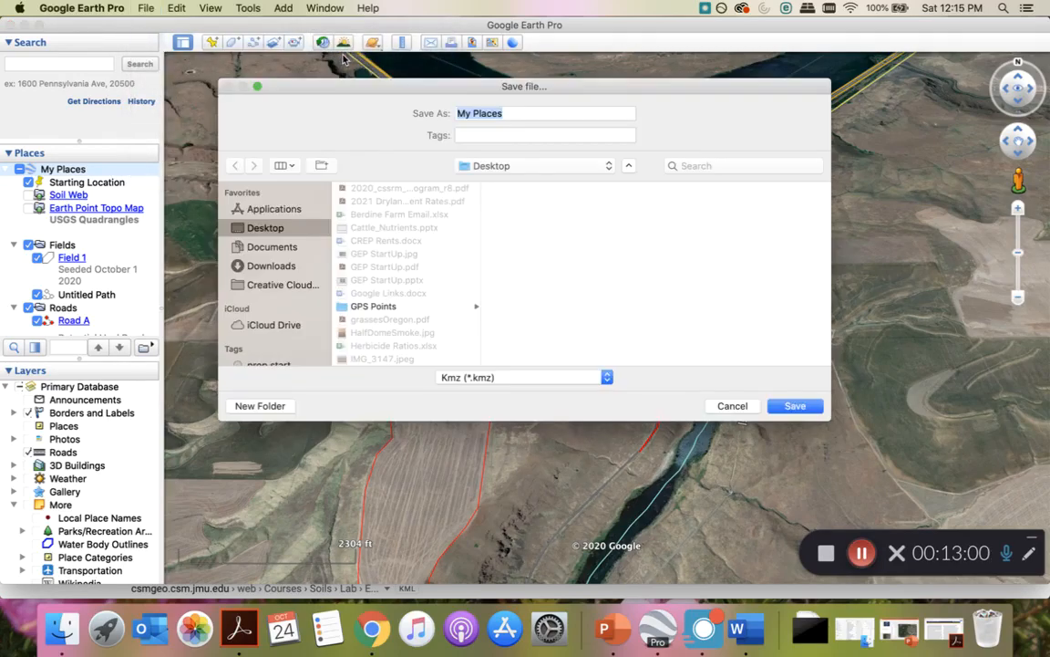
key(BackSpace)
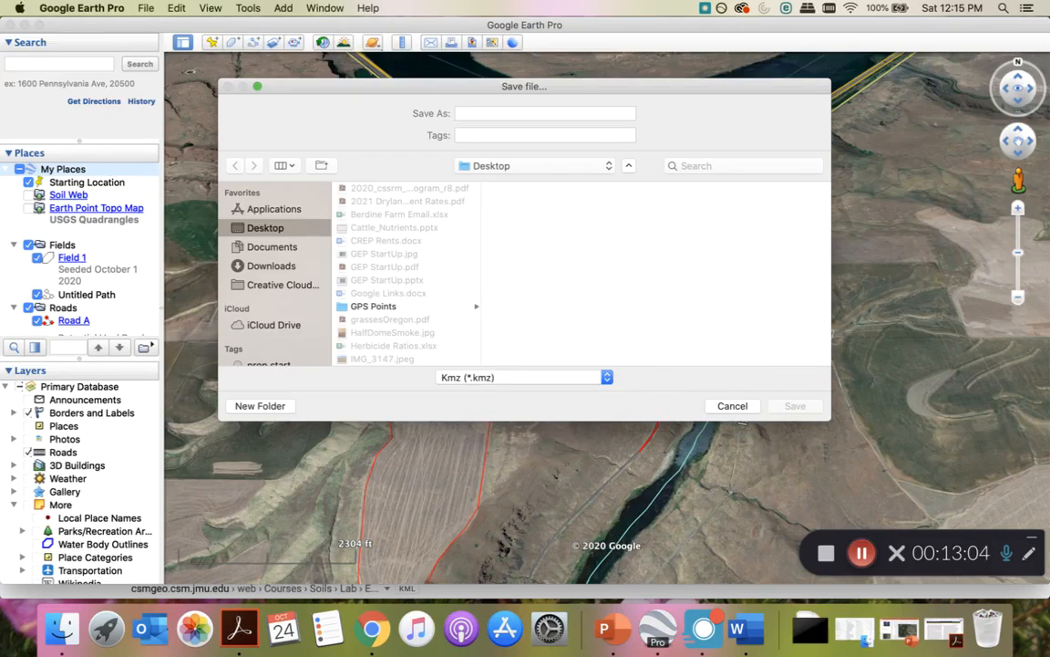
text(F)
key(BackSpace)
text(Google Earth )
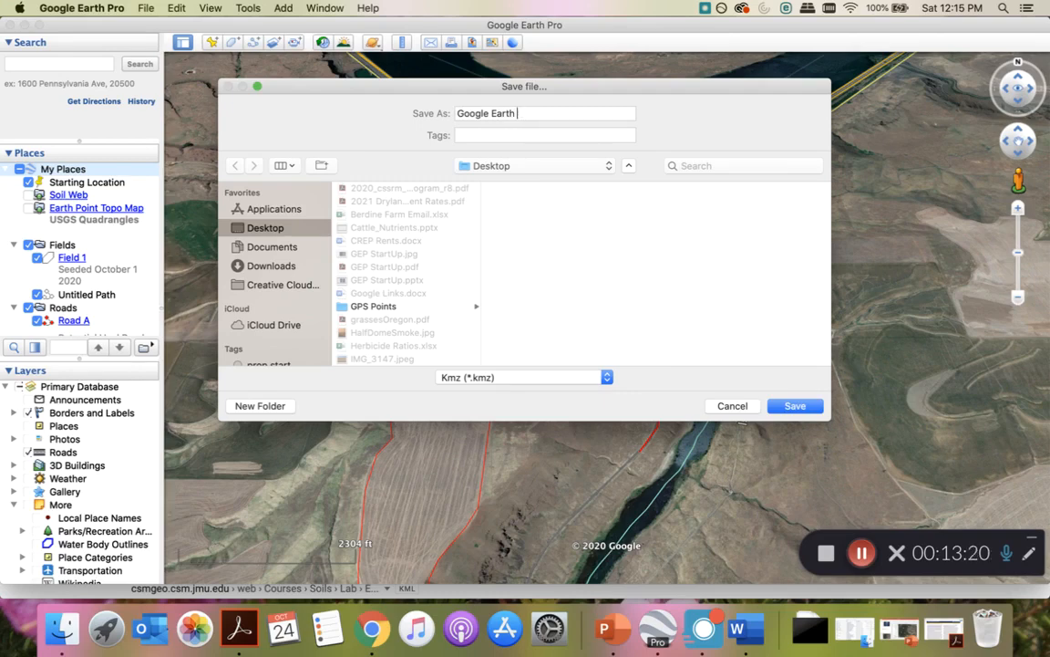
text(Uutorial)
click(602, 376)
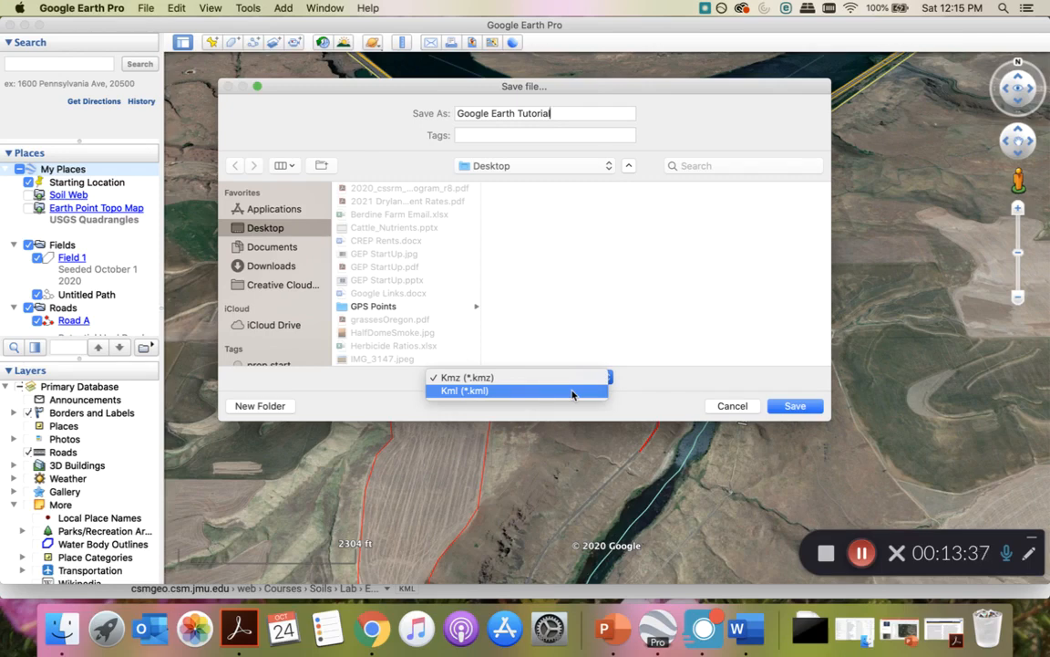
click(670, 391)
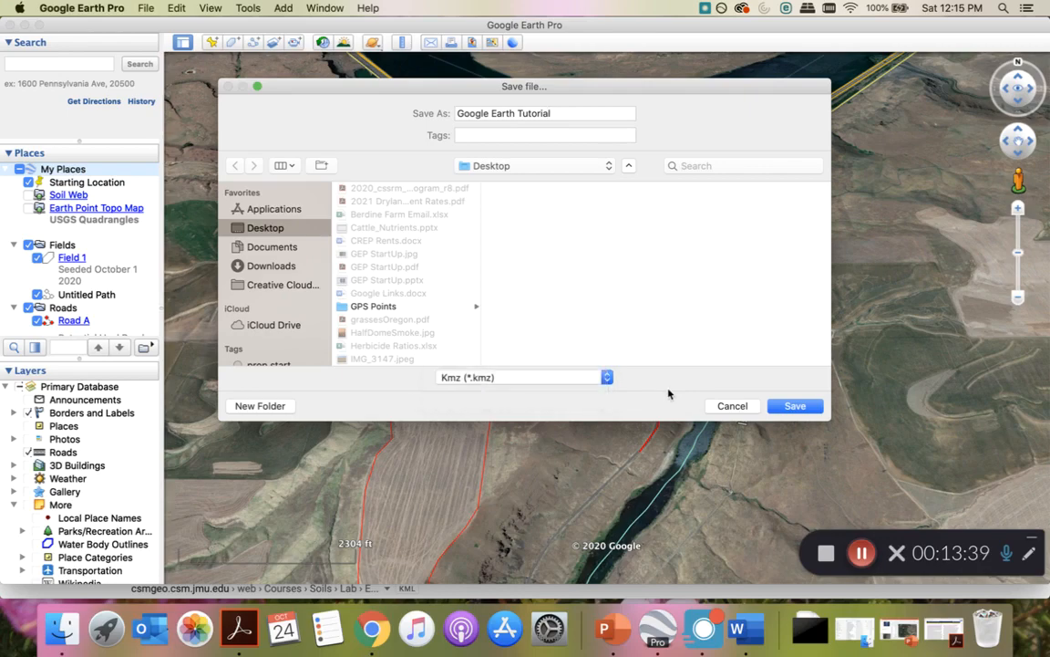
click(795, 407)
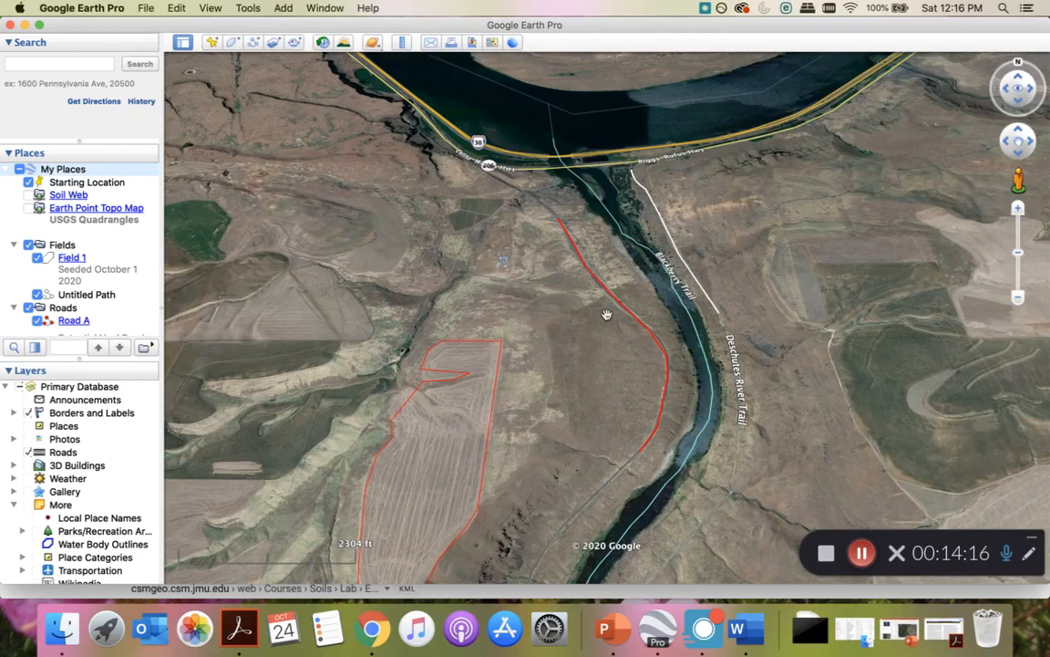
Add a placemark and position its pin inside the Field 1 polygon, at about 45°36'51.16"N, 120°55'15.07"W
scroll(52, 254, down, 2)
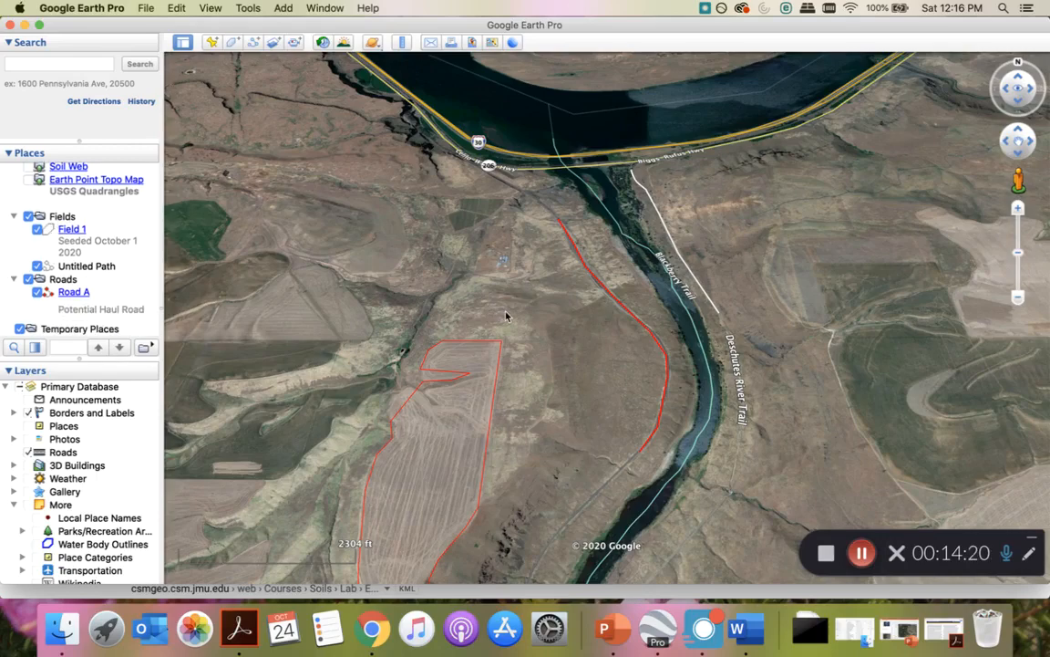
drag(575, 326, 561, 353)
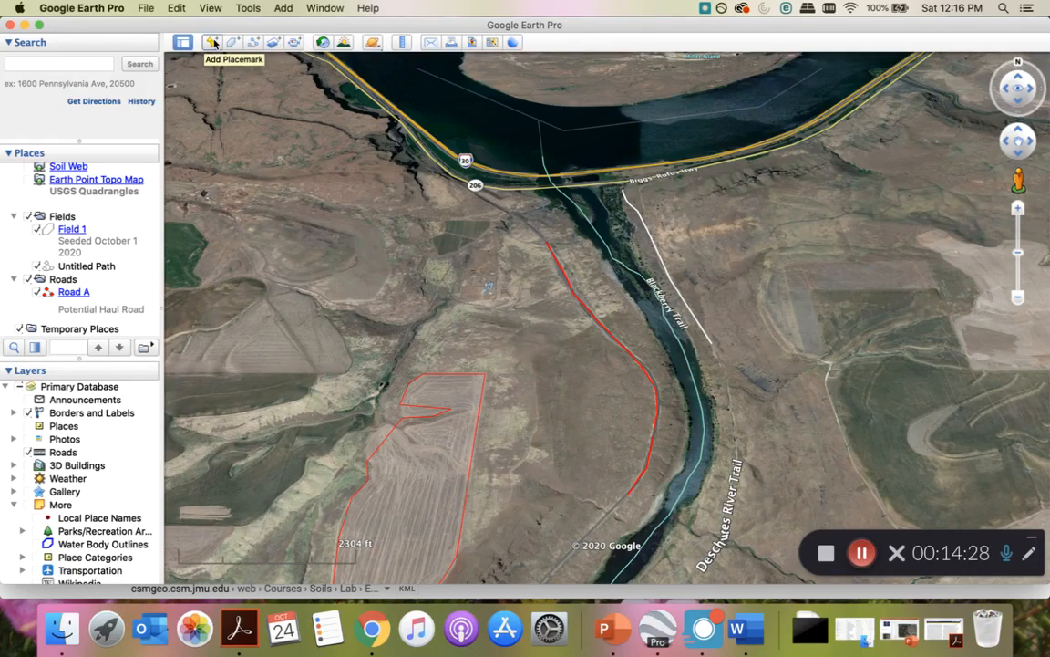
click(212, 43)
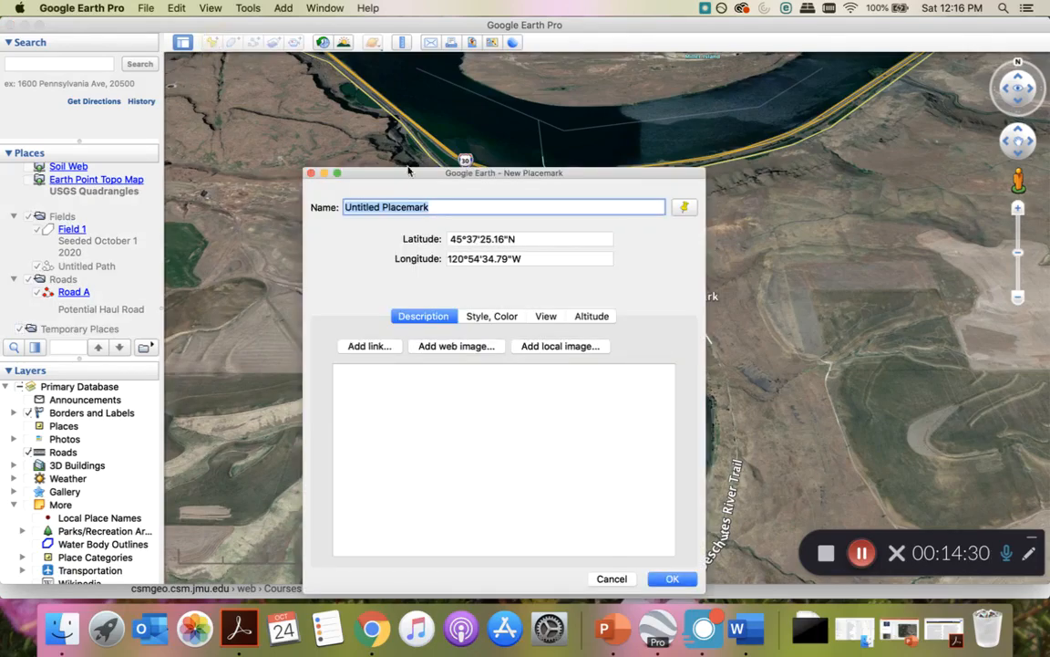
drag(395, 178, 70, 80)
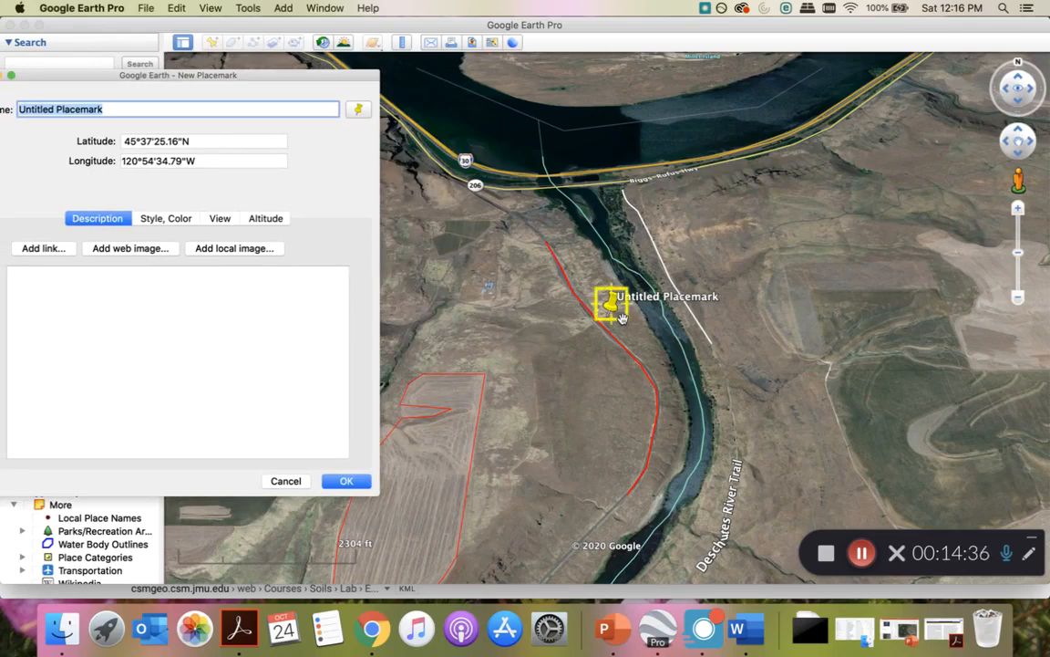
drag(619, 317, 435, 467)
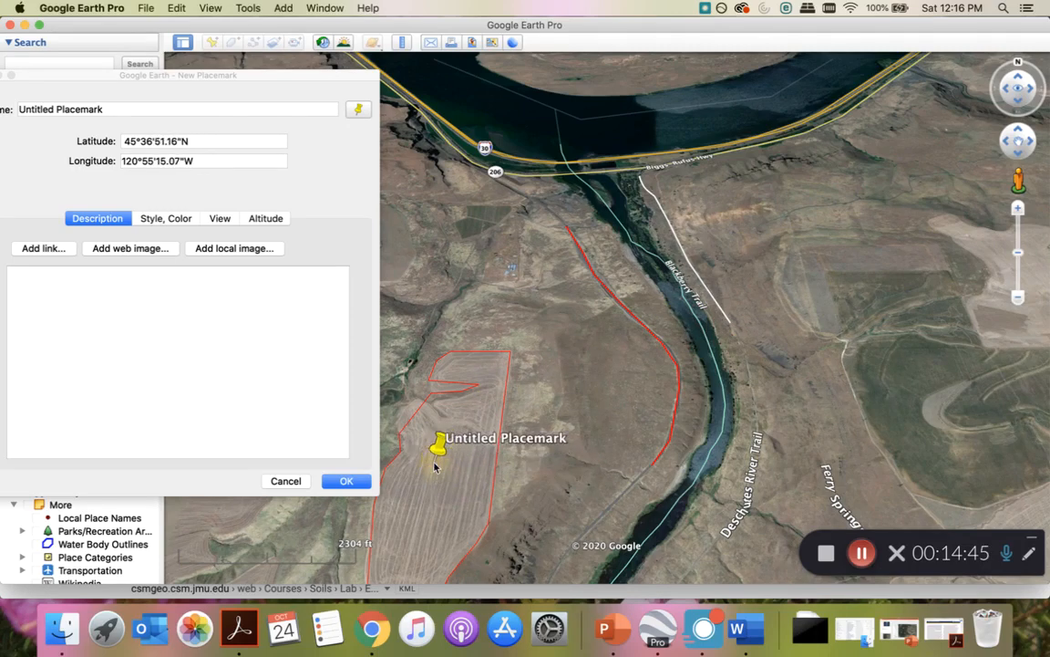
Name the new placemark "Field 1" and move its properties dialog clear of the Places list
click(137, 109)
key(BackSpace)
key(BackSpace)
key(BackSpace)
key(BackSpace)
key(BackSpace)
key(BackSpace)
key(BackSpace)
key(BackSpace)
key(BackSpace)
key(BackSpace)
key(BackSpace)
key(BackSpace)
key(BackSpace)
key(BackSpace)
key(BackSpace)
key(BackSpace)
key(BackSpace)
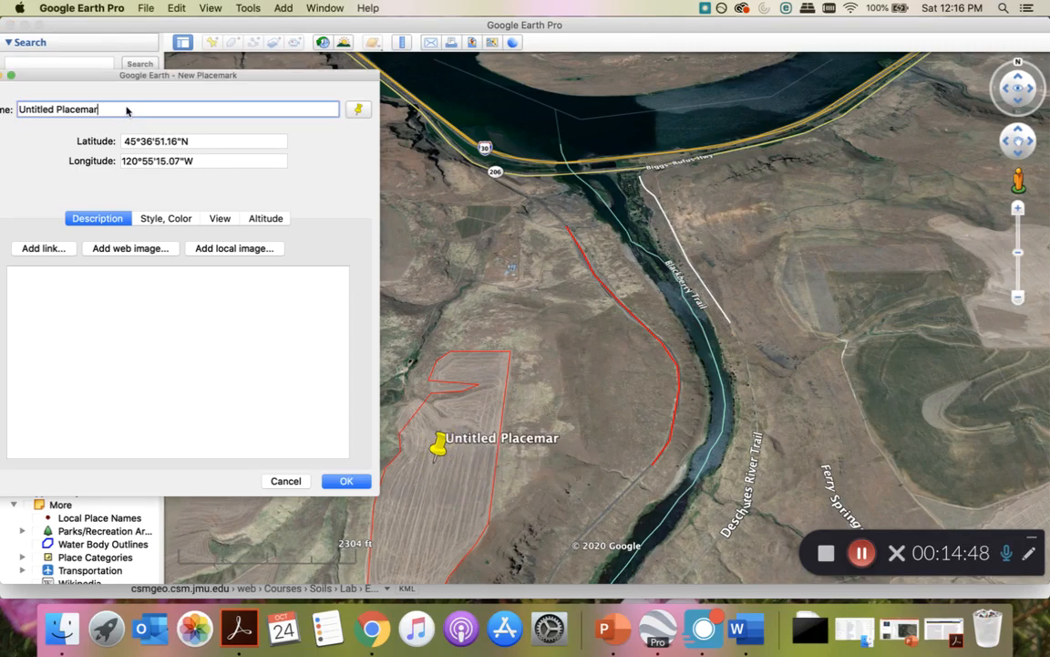
key(BackSpace)
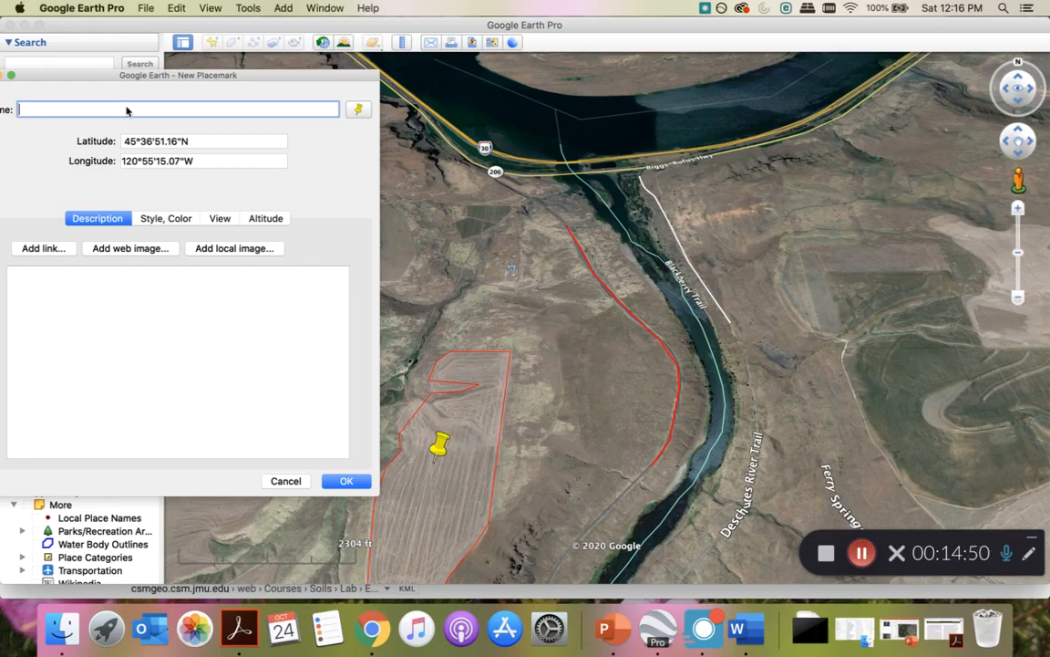
text(Field 1)
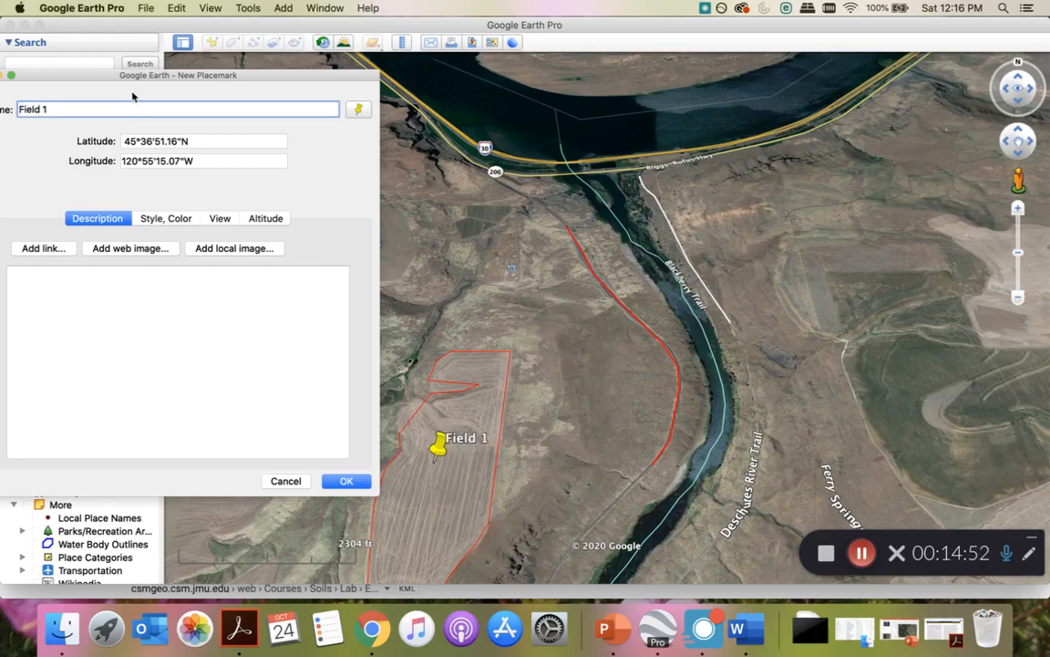
drag(97, 74, 321, 170)
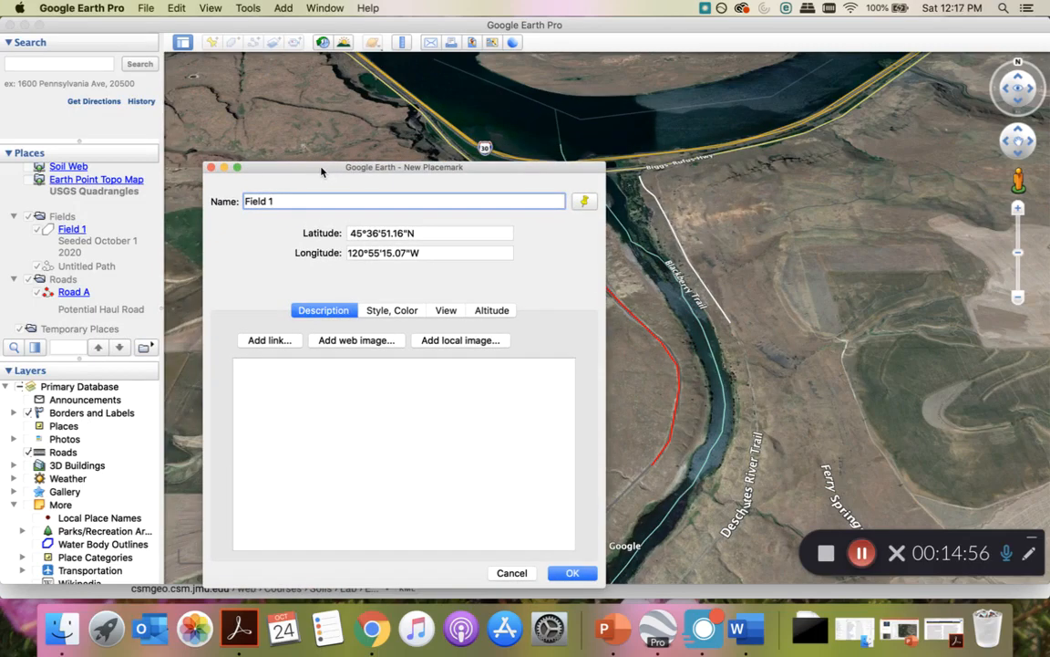
Move the placemark's properties dialog clear of the pin inside the field polygon and re-enter its name as "Field 1"
drag(296, 172, 293, 152)
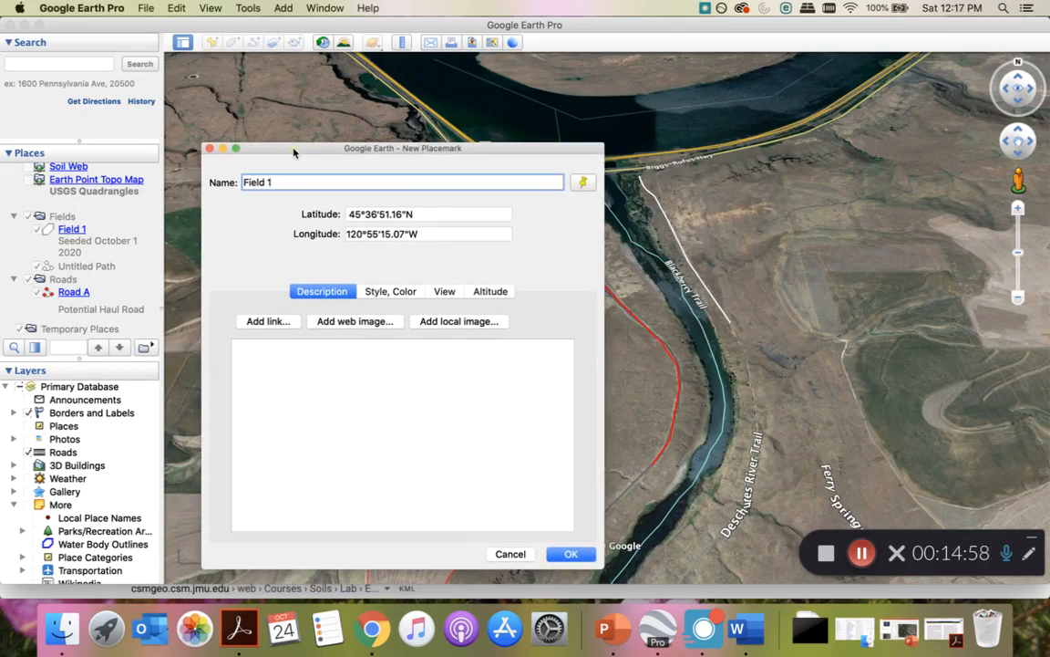
click(72, 231)
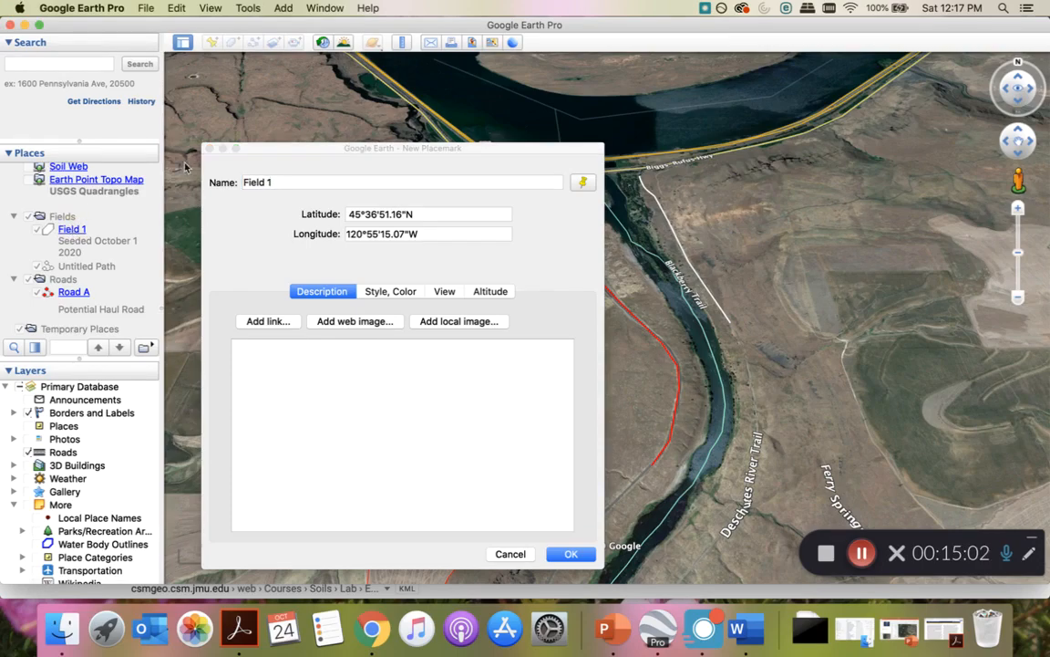
drag(316, 151, 695, 173)
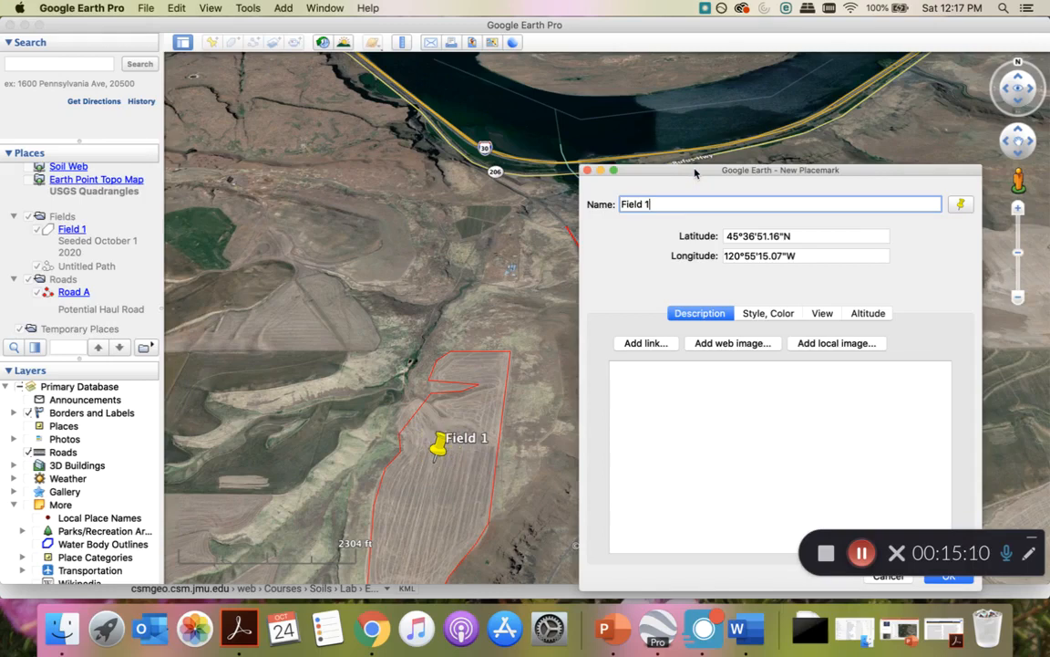
key(BackSpace)
key(BackSpace)
key(BackSpace)
key(BackSpace)
text(ld 1)
drag(687, 178, 613, 81)
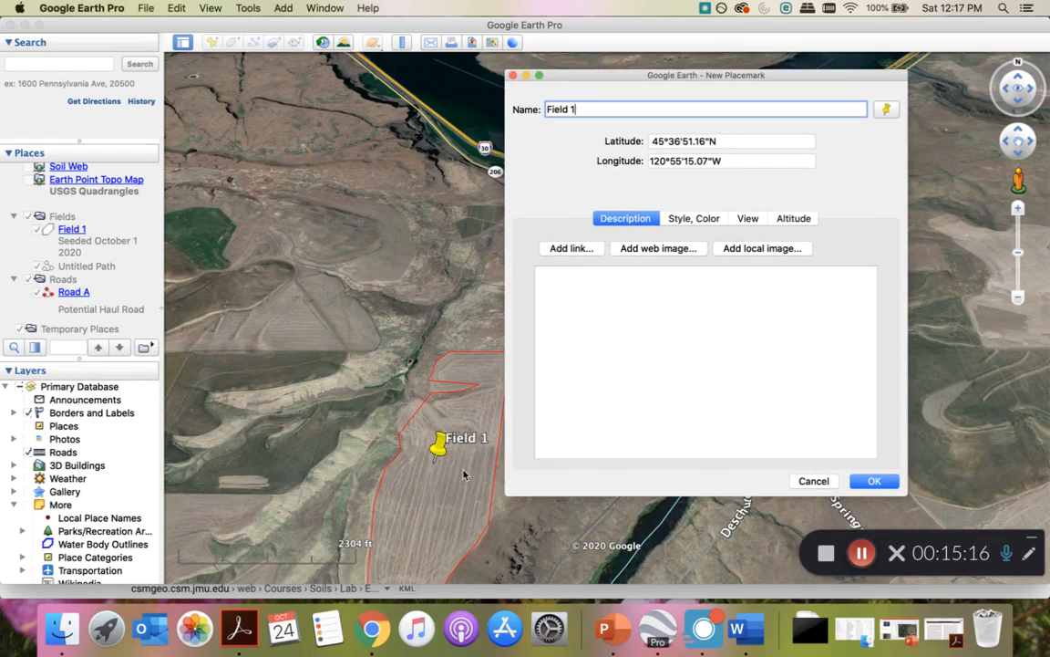
Open the placemark's icon chooser and look at the custom icon location prompt without adding a custom icon
click(886, 110)
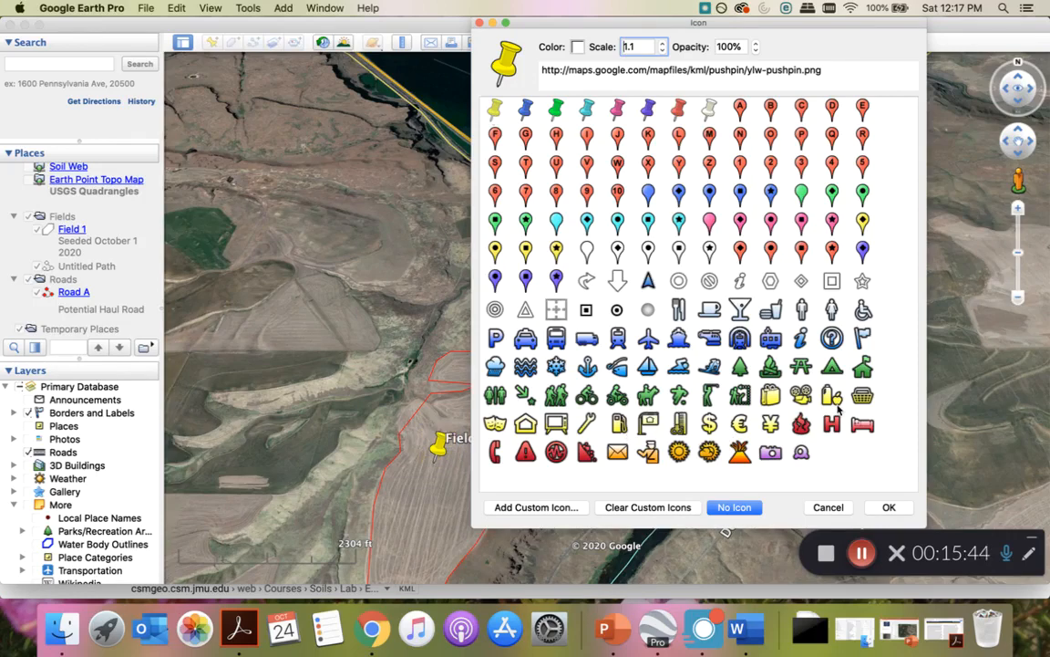
click(531, 507)
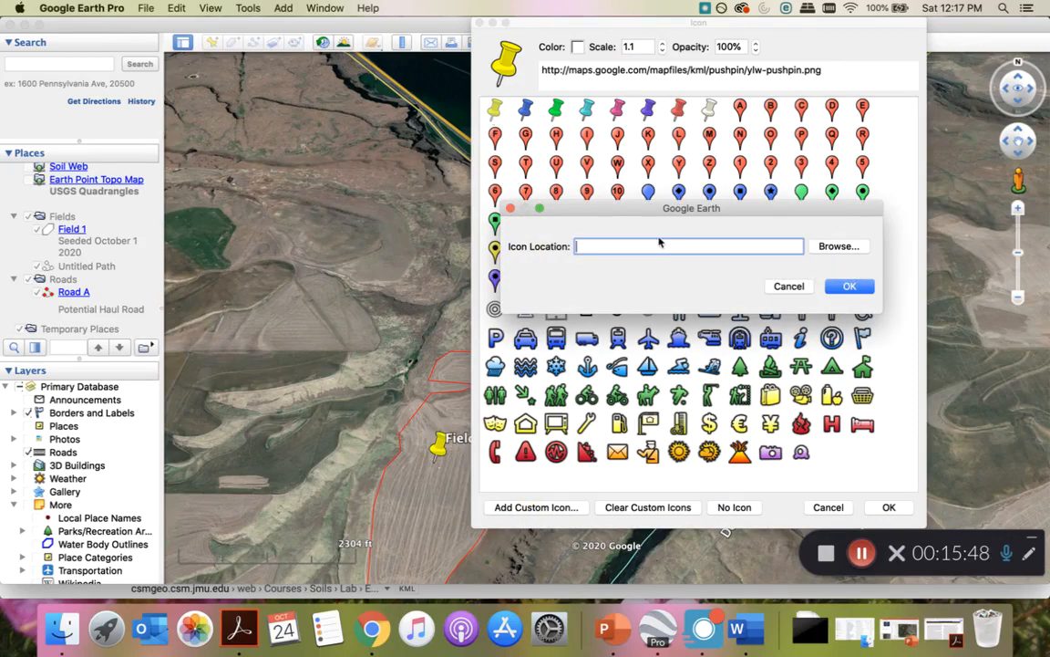
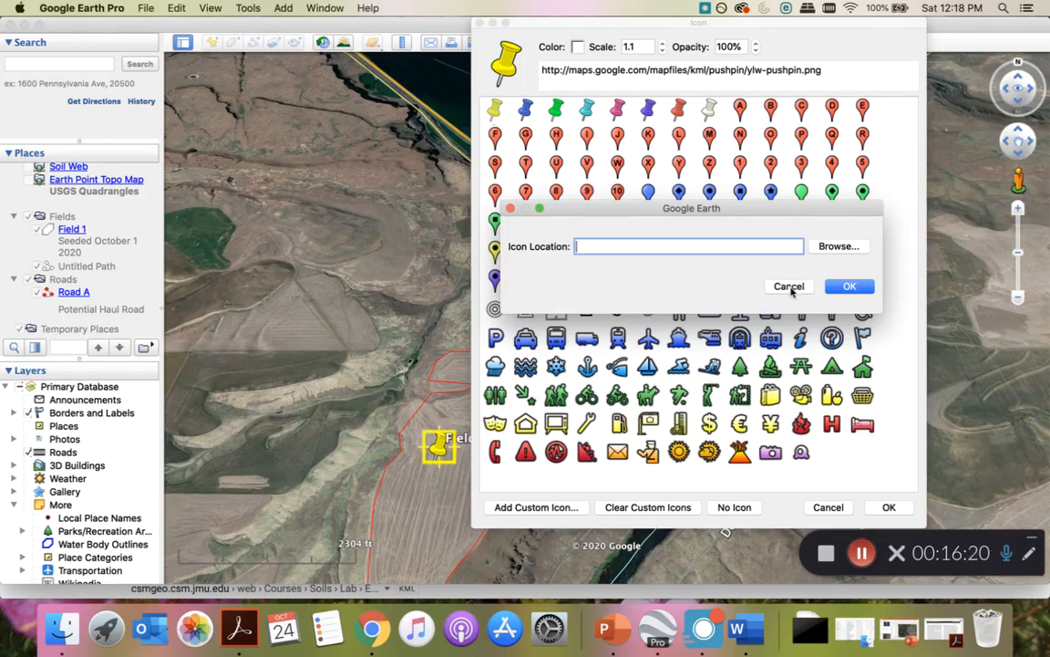
click(789, 287)
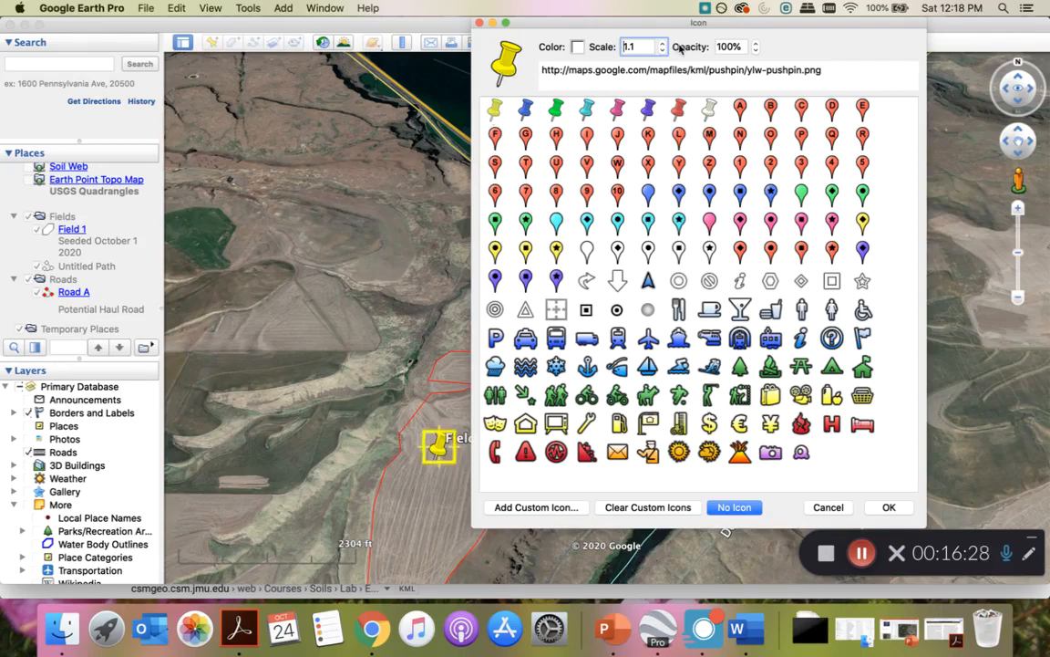
Try out a lower opacity on the placemark's icon and return it to 100%
click(738, 47)
key(BackSpace)
key(BackSpace)
key(BackSpace)
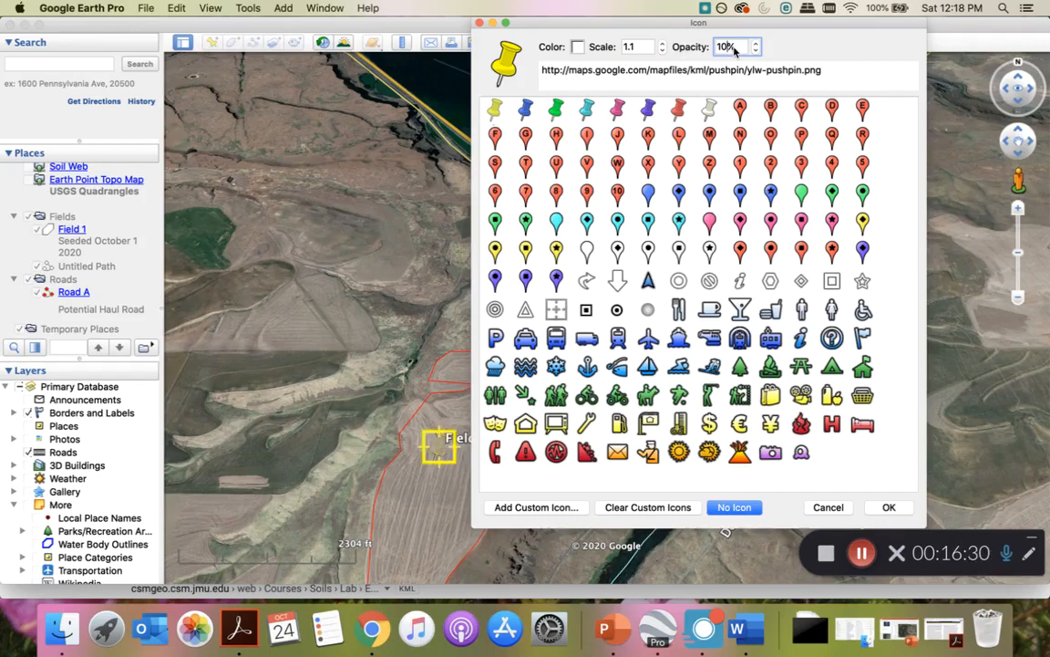
text(0)
key(Return)
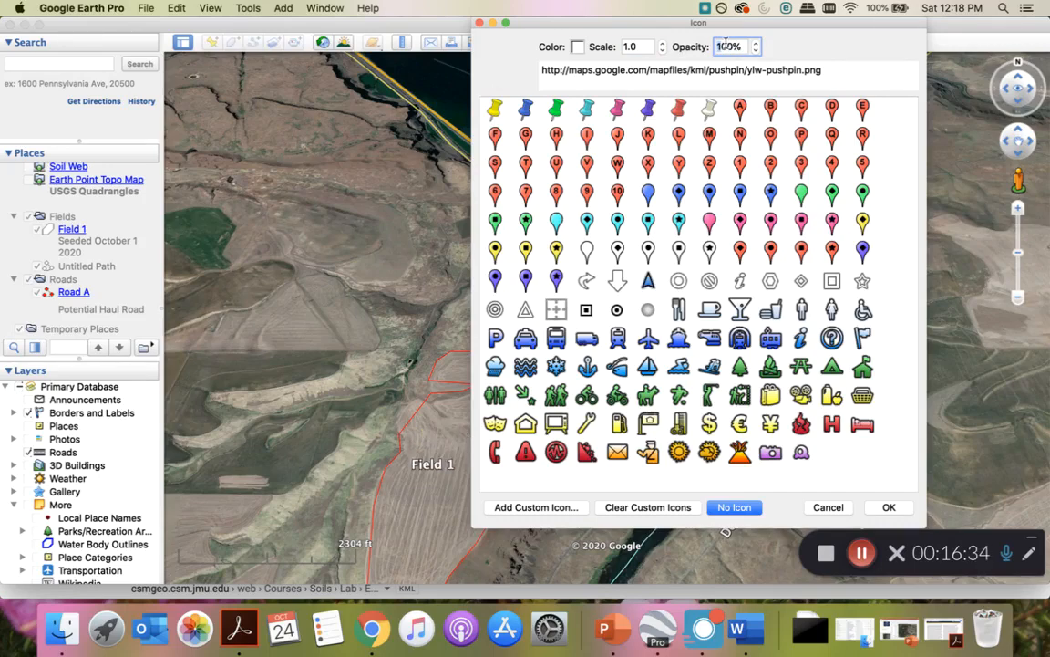
View the icon's colour picker and close it without choosing a colour
click(578, 48)
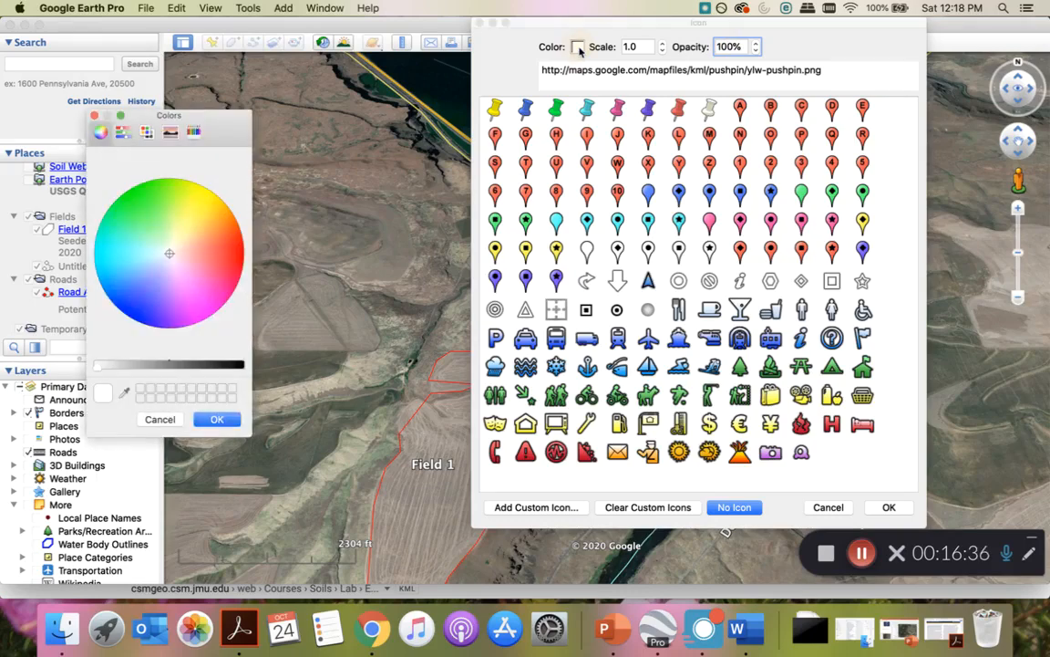
click(578, 47)
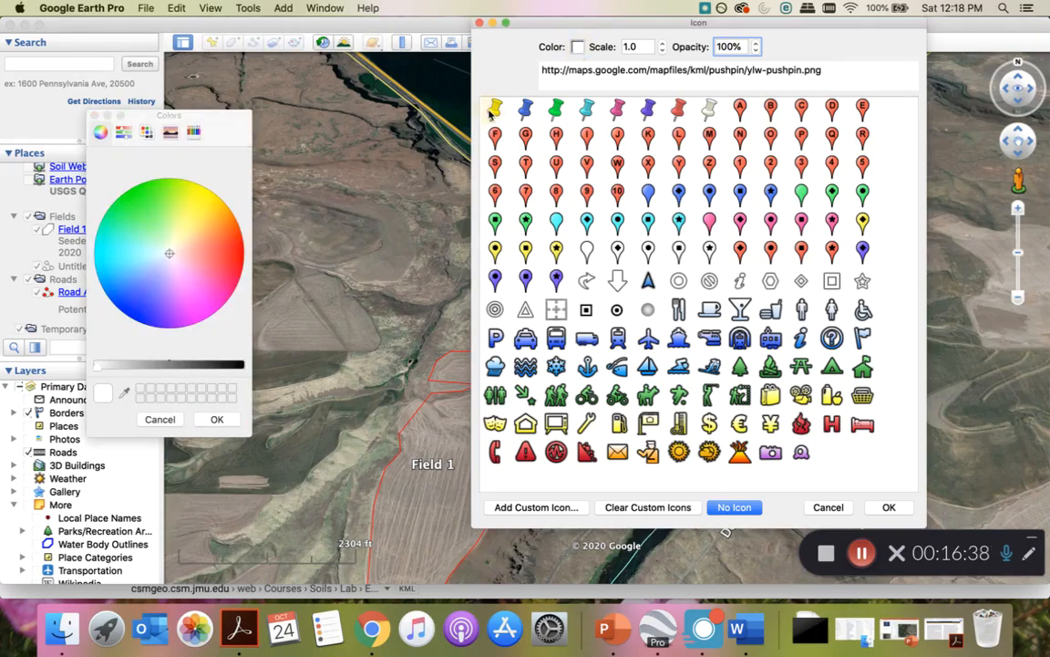
click(92, 115)
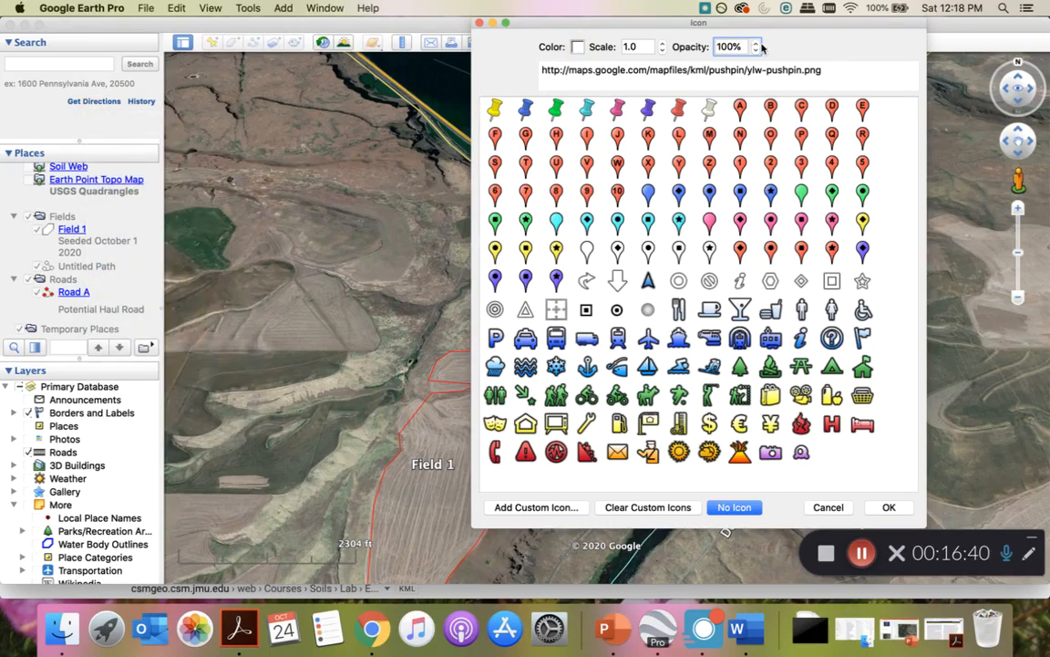
Lower the placemark icon's opacity to 48% and apply the icon settings
click(756, 50)
click(758, 50)
text(50)
click(754, 51)
click(755, 52)
click(889, 507)
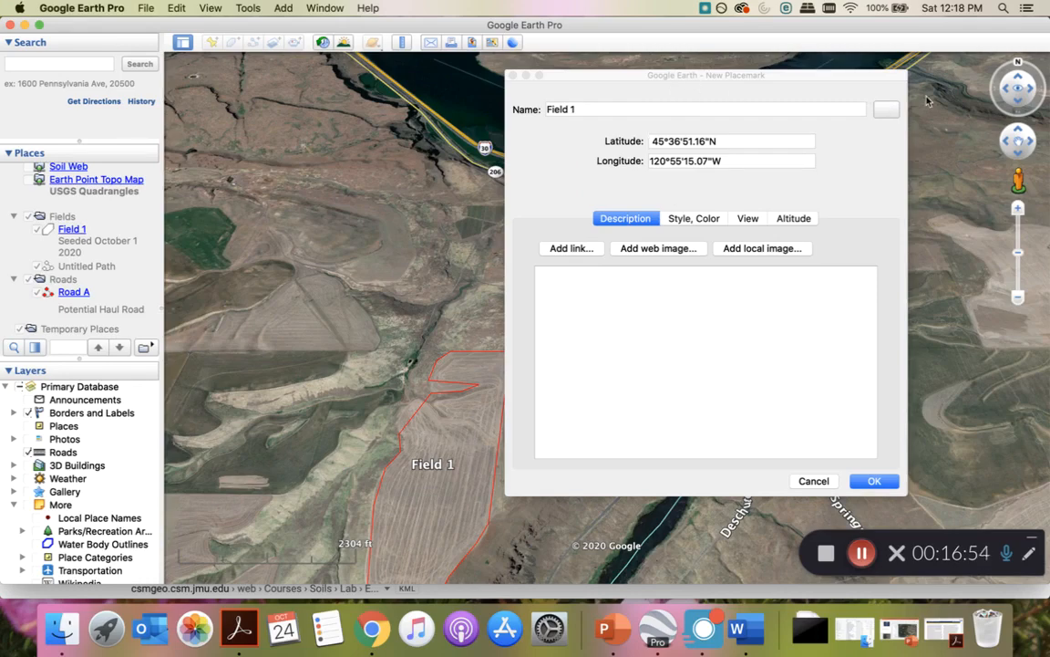
Reopen the placemark's icon settings, choose the yellow pushpin and set its opacity to 50%
click(886, 110)
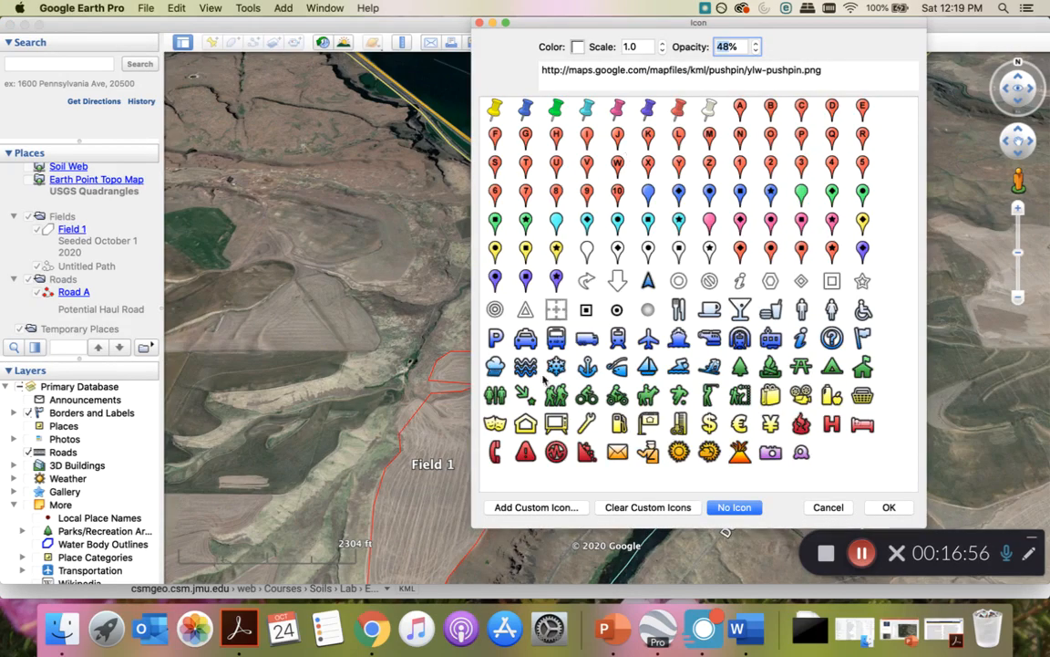
click(495, 107)
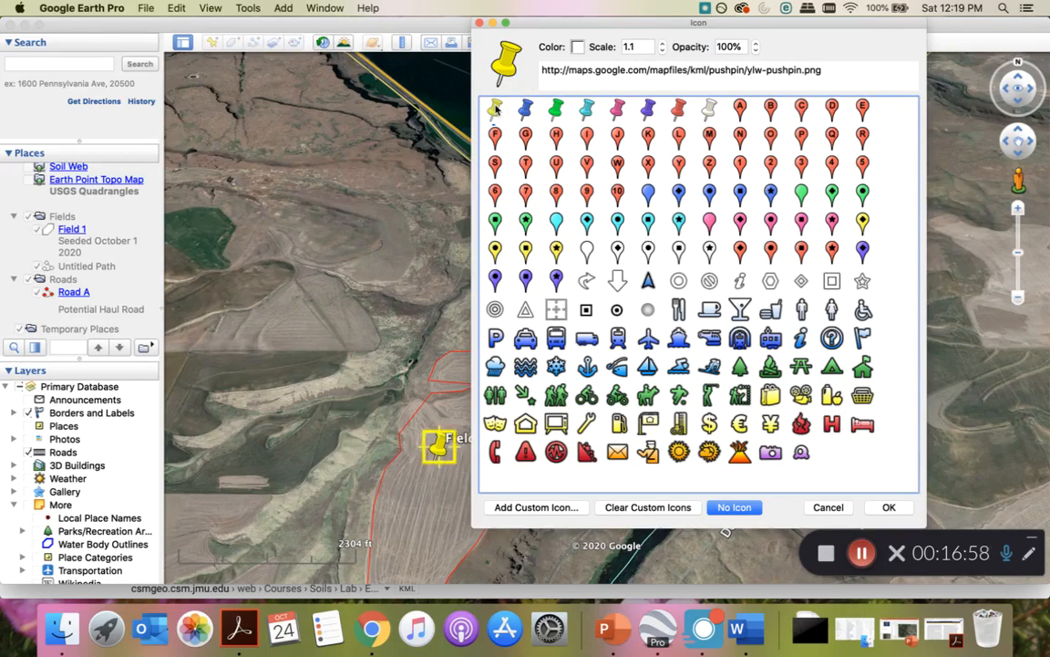
click(734, 52)
text(1)
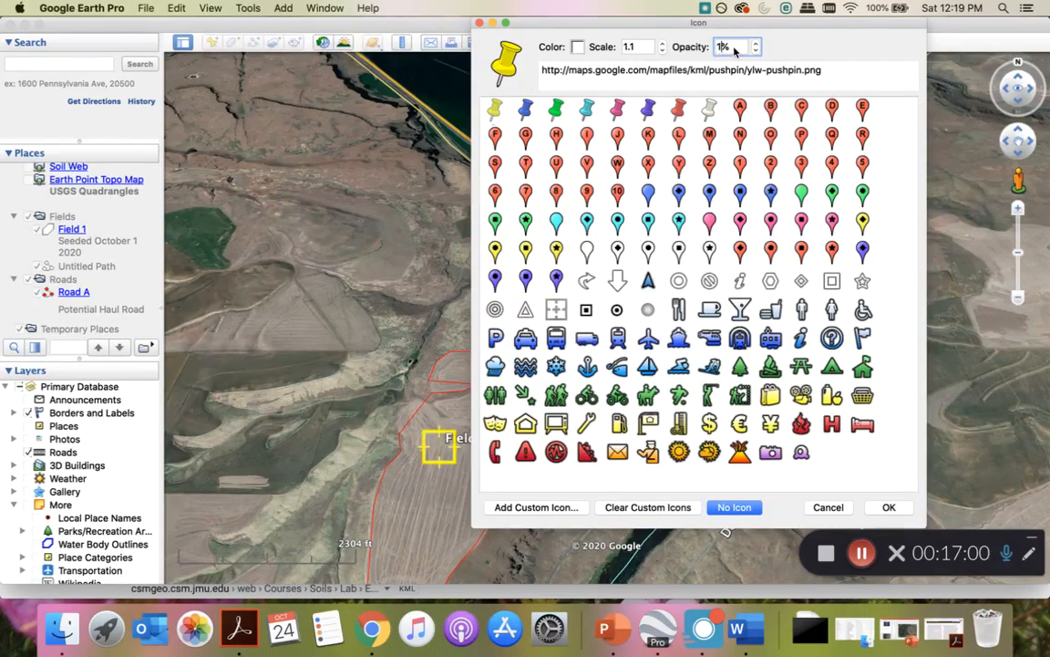
text(50)
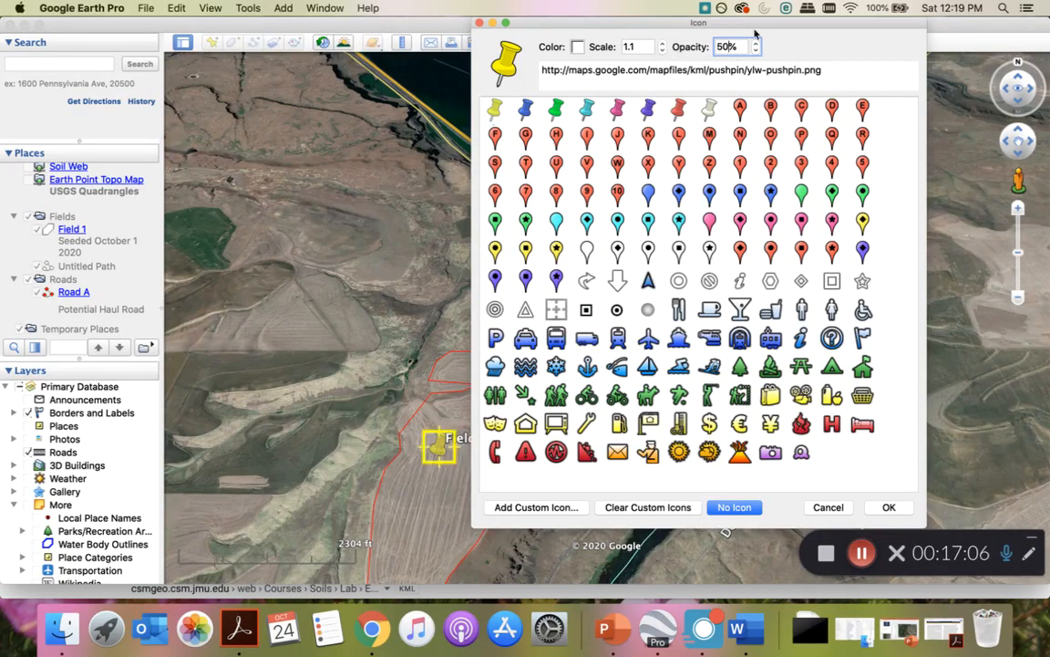
Set the placemark to No Icon, leaving only its text label, and save the placemark
click(735, 507)
click(870, 480)
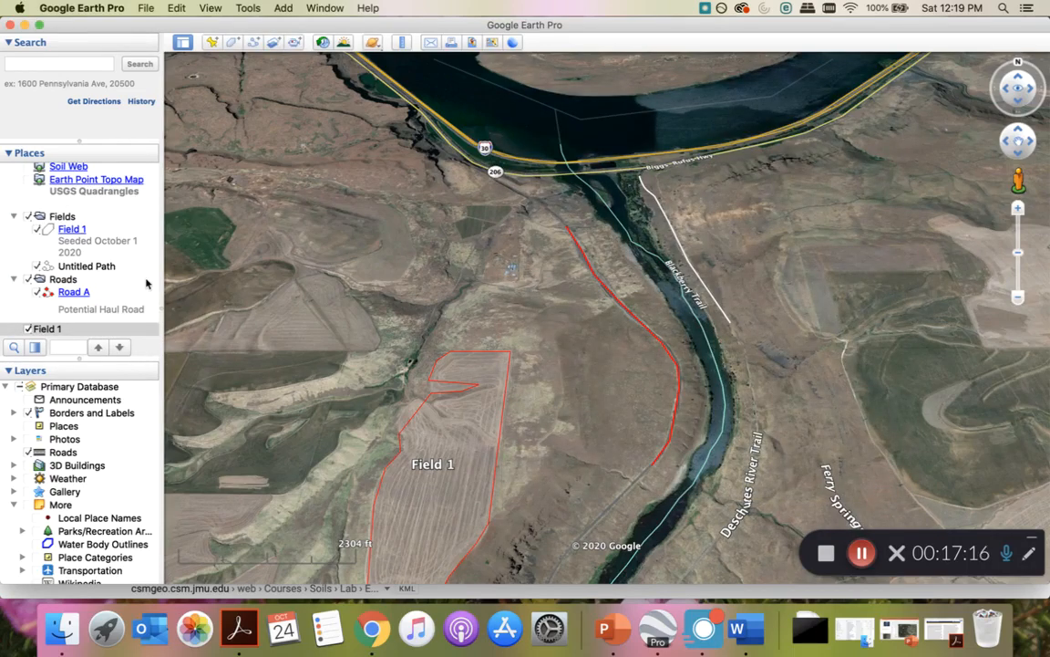
Add a folder named "Labels" to My Places and move the Field 1 placemark into it
scroll(100, 261, down, 1)
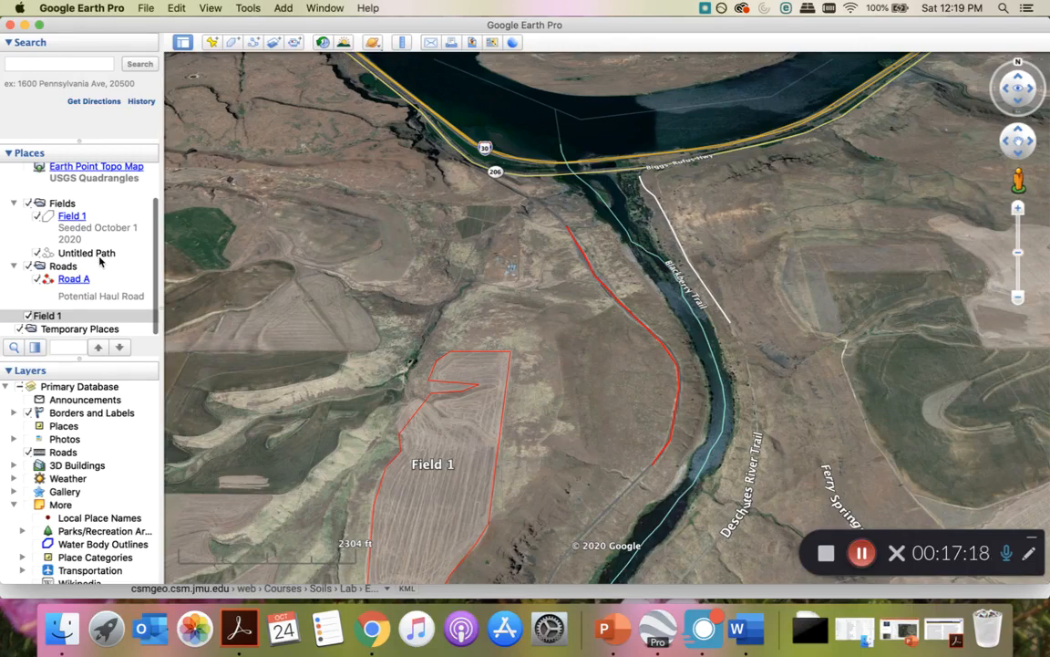
scroll(86, 249, up, 1)
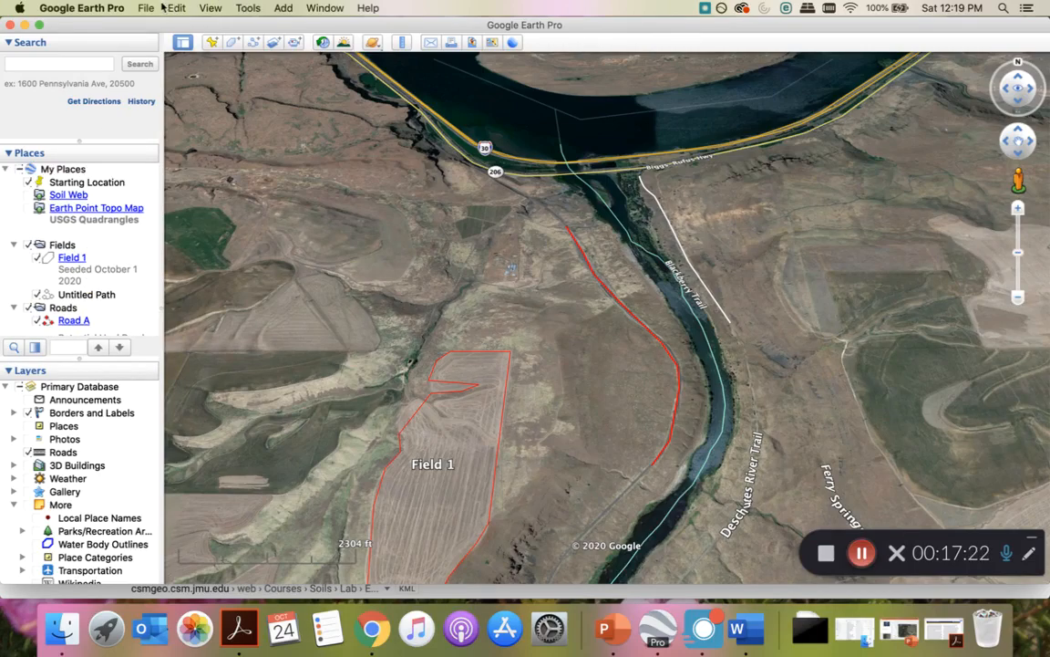
click(281, 8)
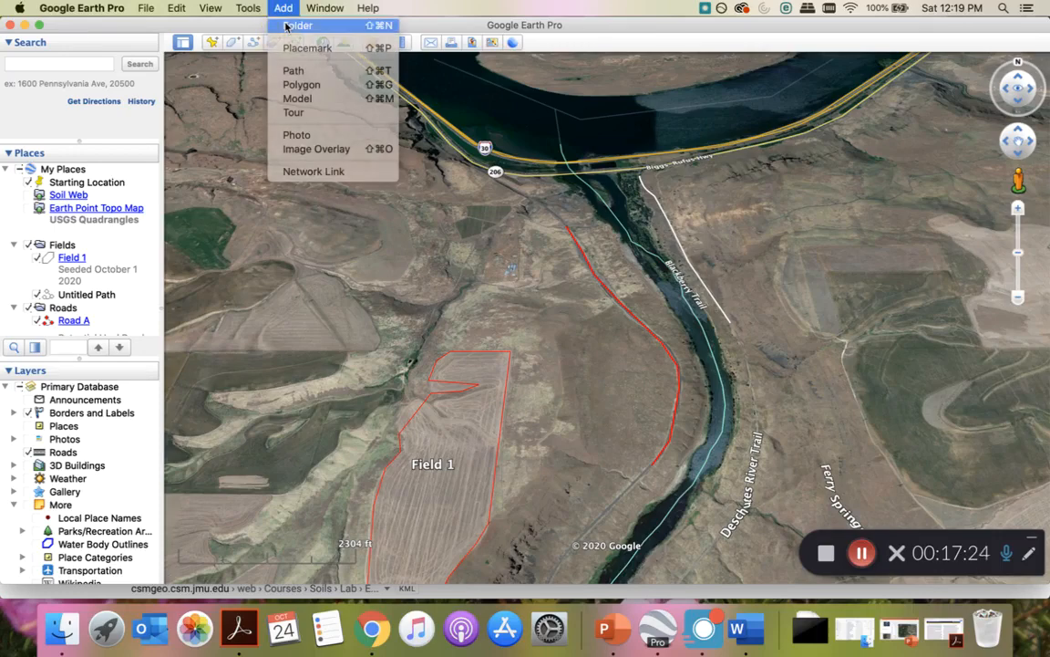
click(286, 25)
key(BackSpace)
text(Labels)
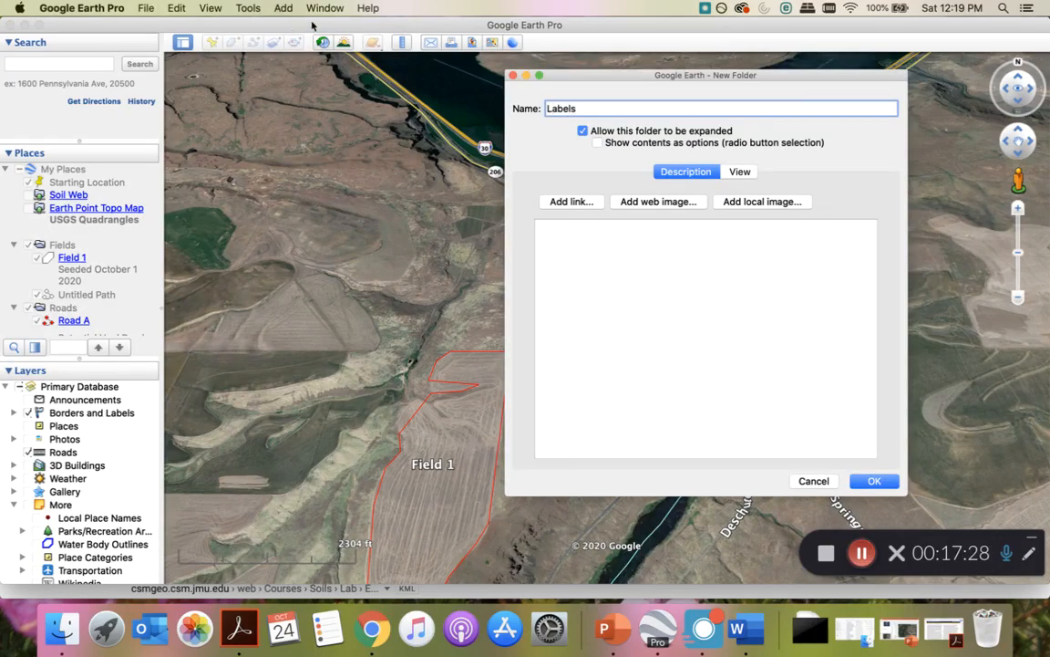
click(873, 481)
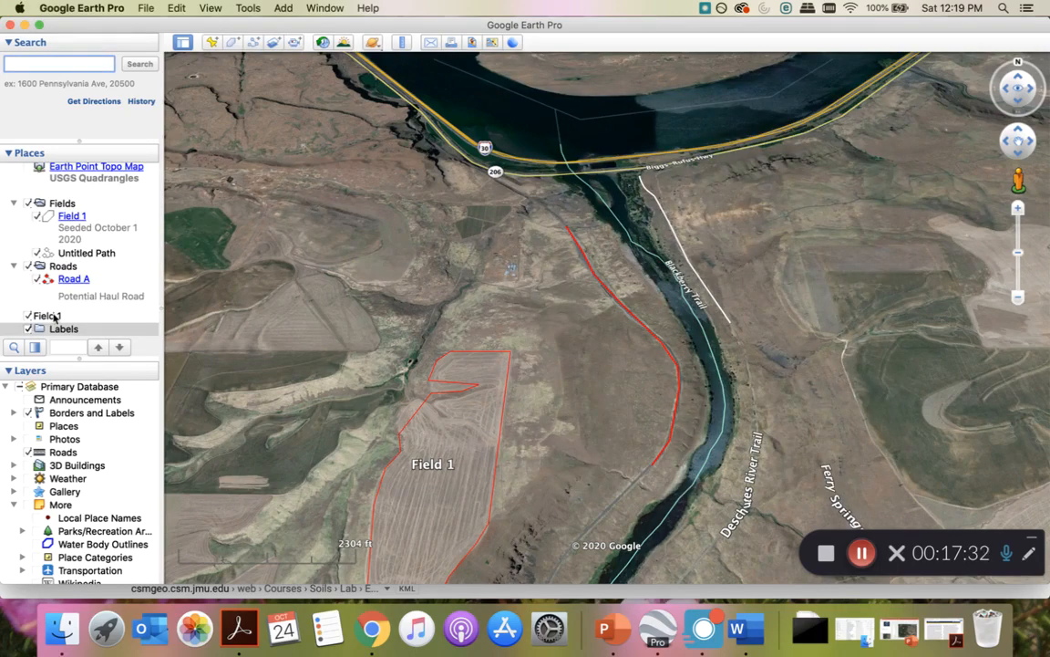
click(50, 316)
drag(52, 316, 60, 329)
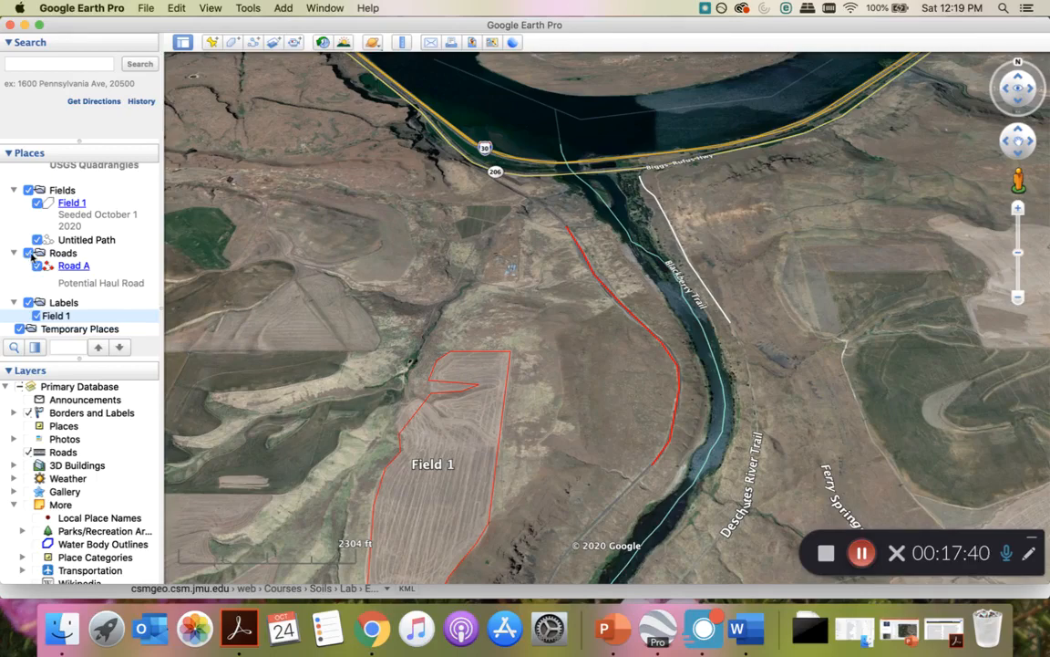
Hide the Roads folder's contents on the map and show them again to check the folder's visibility control
click(28, 253)
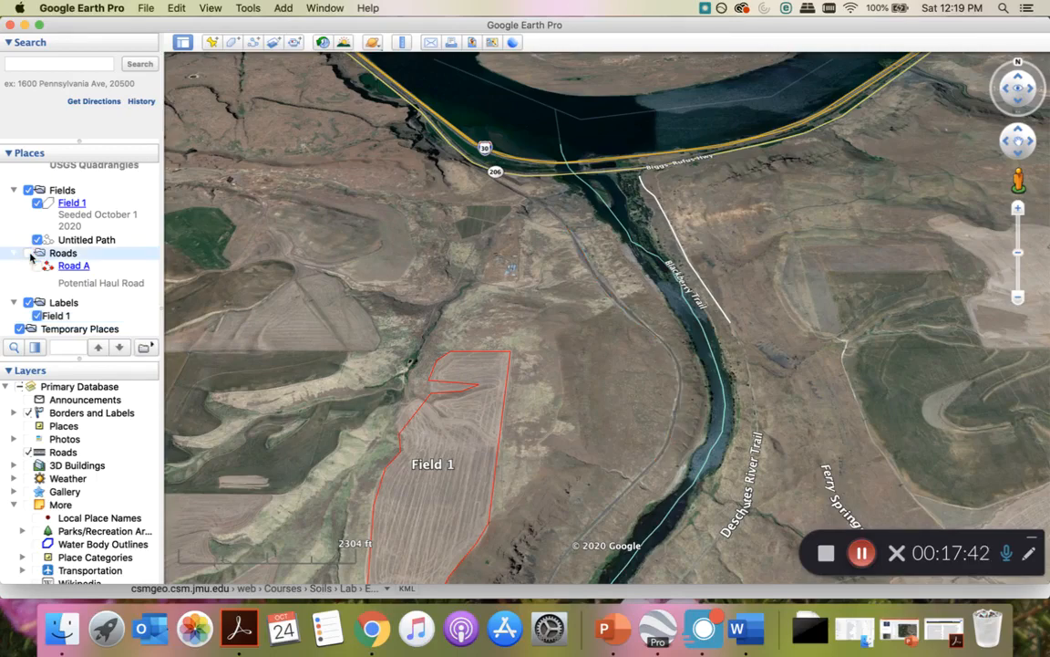
click(29, 253)
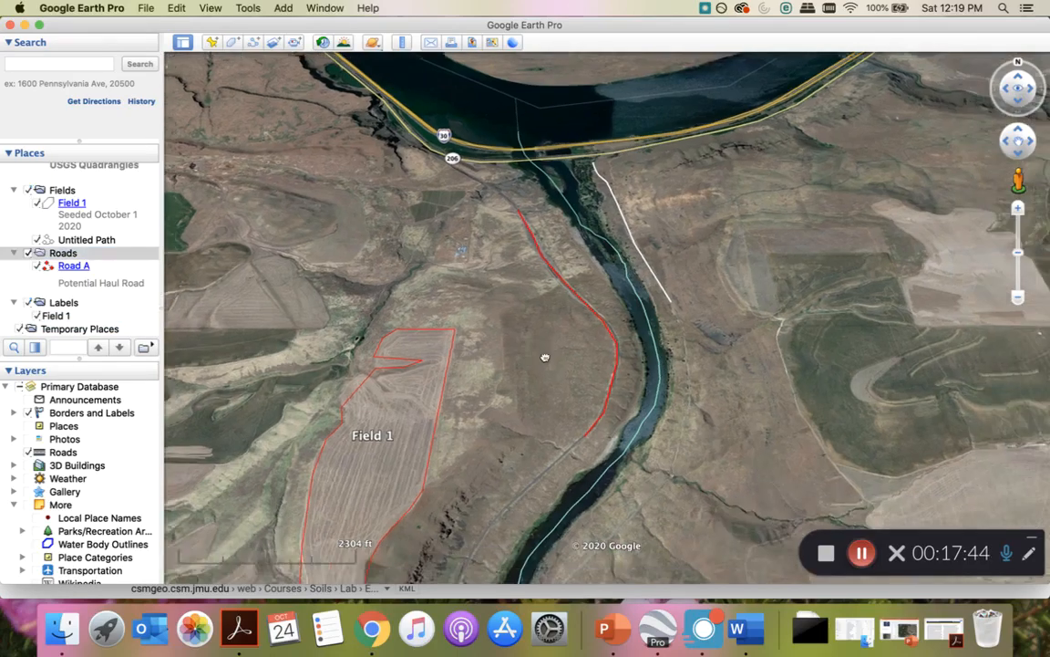
drag(545, 357, 566, 332)
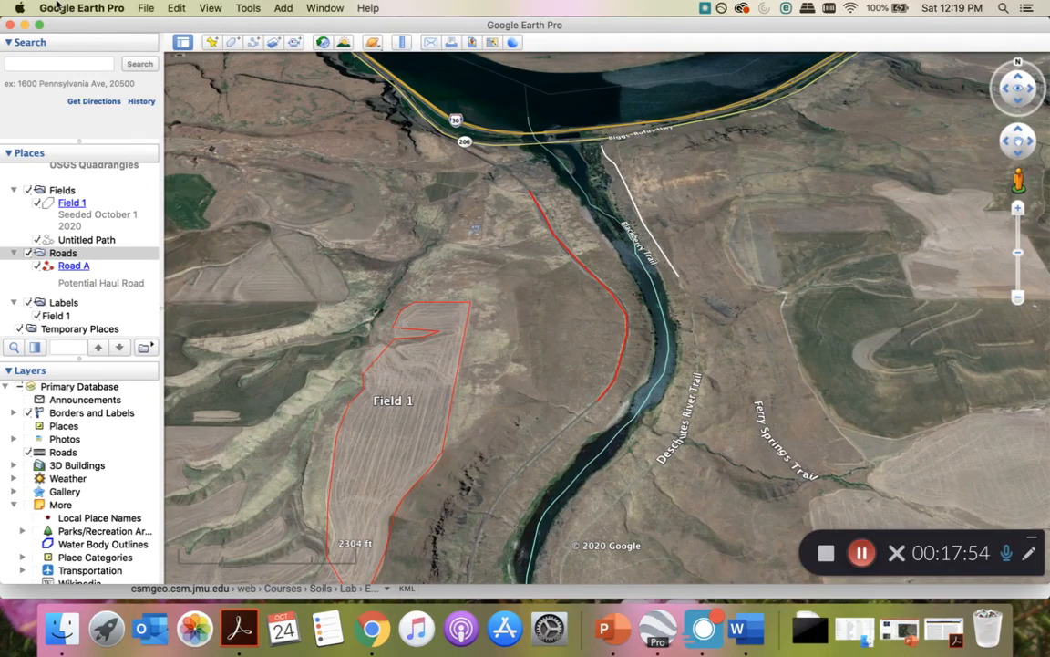
Set the terrain's elevation exaggeration to 0.05 in the 3D view preferences and apply it
click(65, 7)
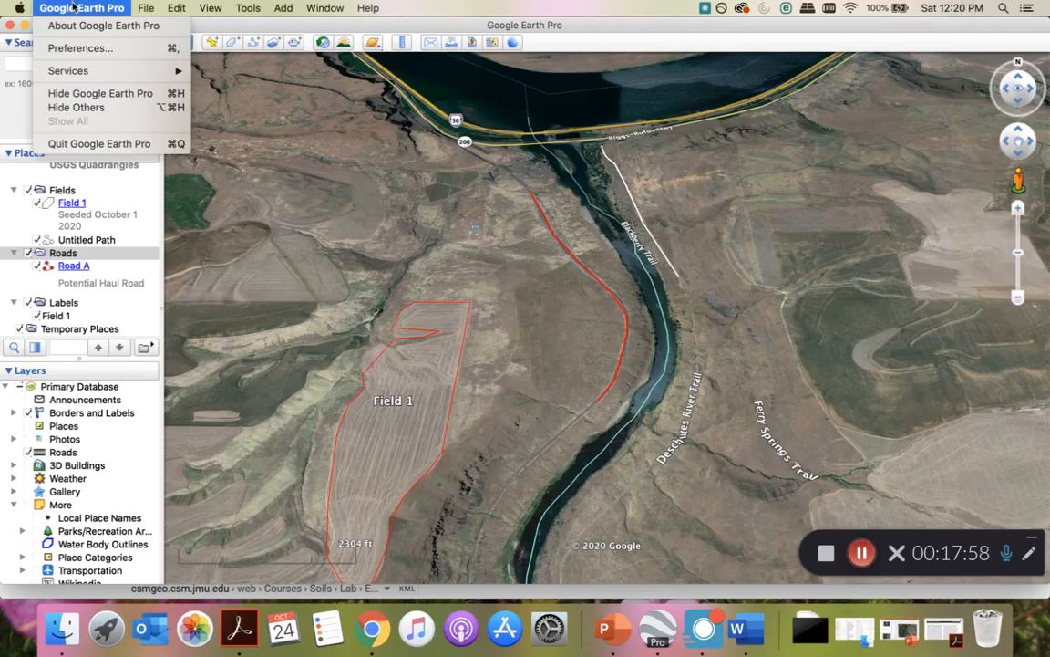
click(75, 47)
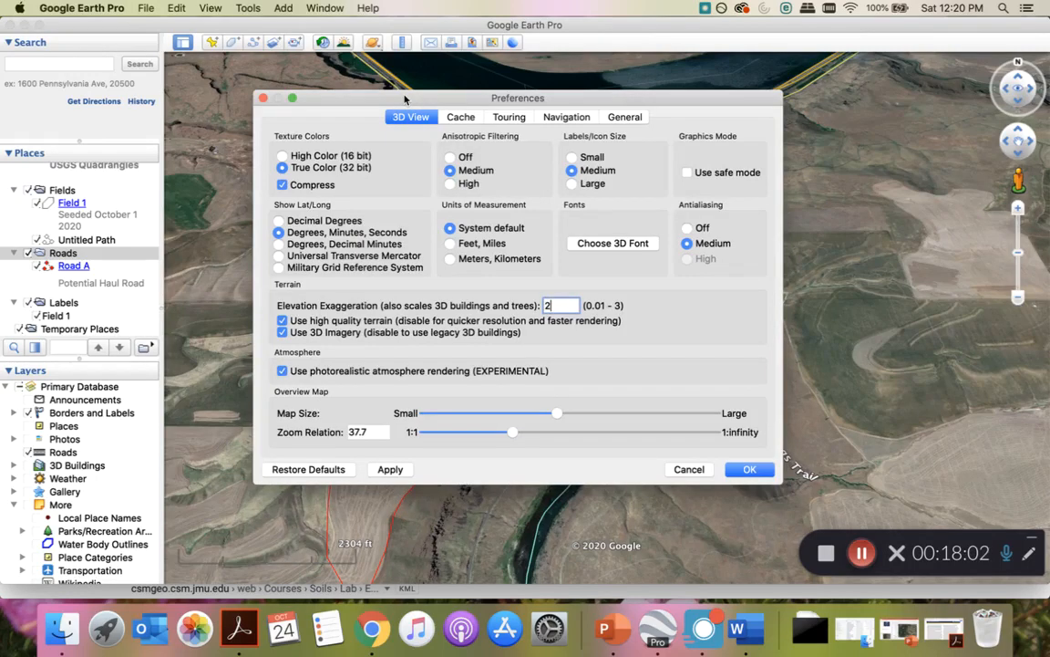
click(249, 7)
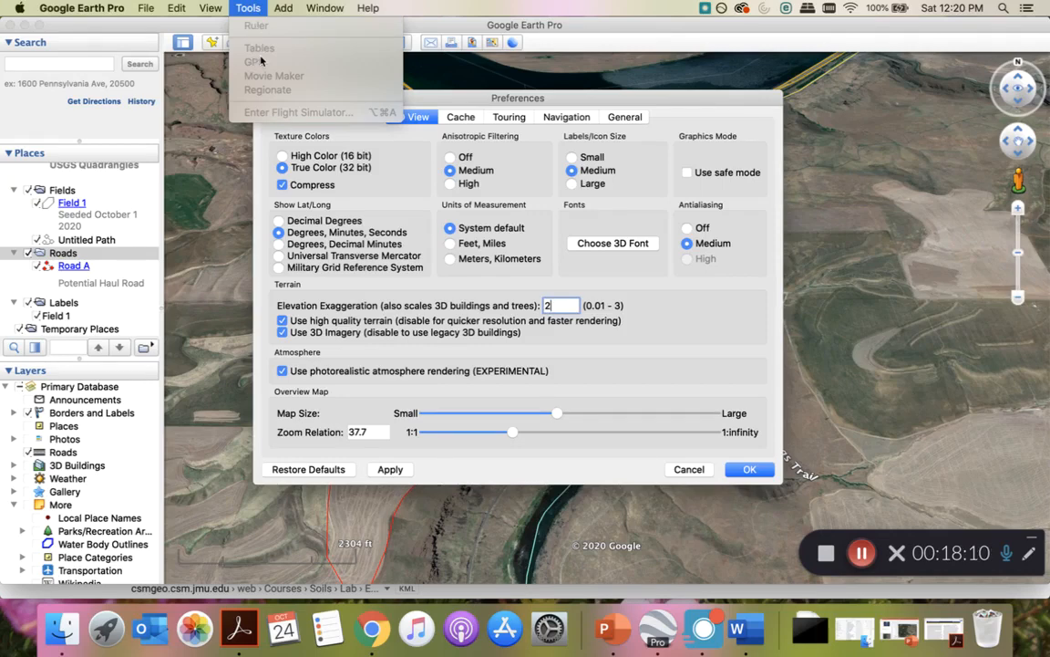
click(478, 103)
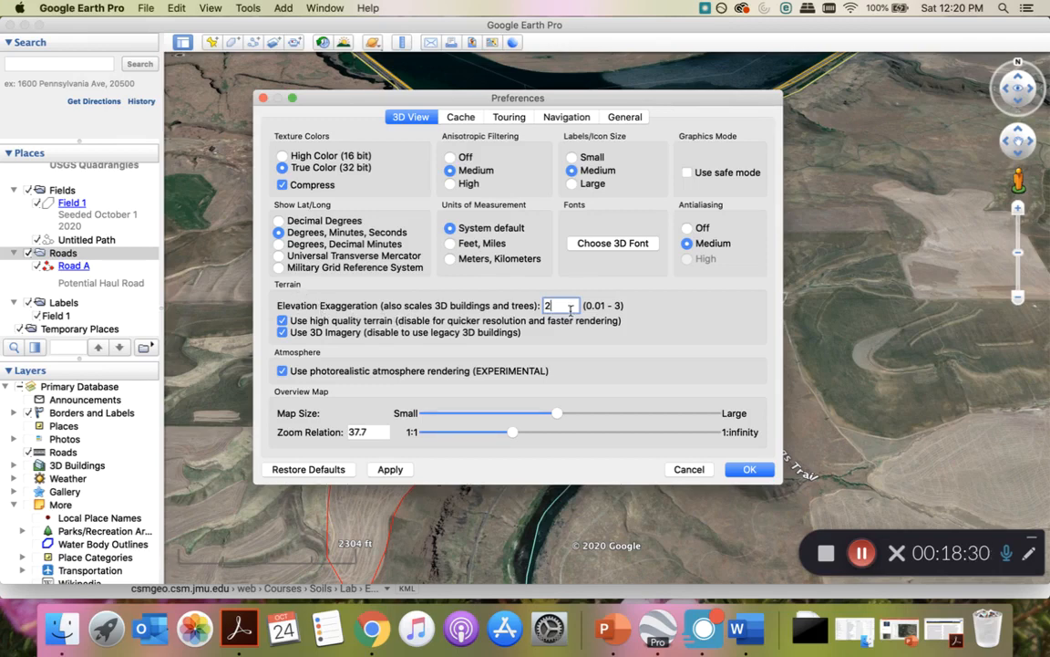
key(BackSpace)
text(0.05)
click(749, 469)
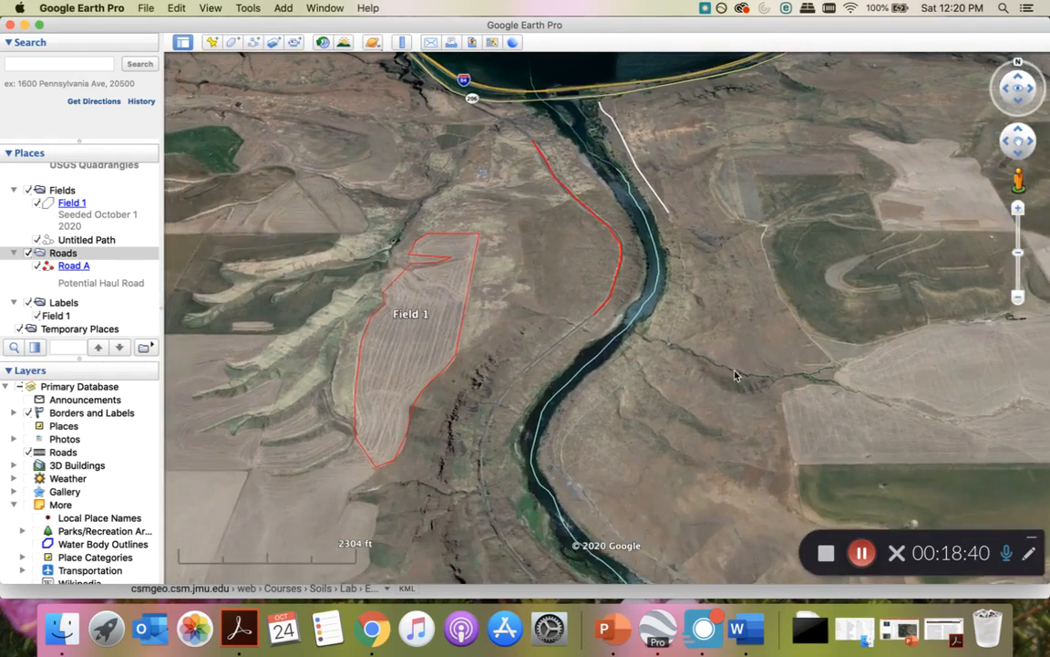
Examine the terrain relief along the river south of Field 1 up close and from farther out
click(1019, 208)
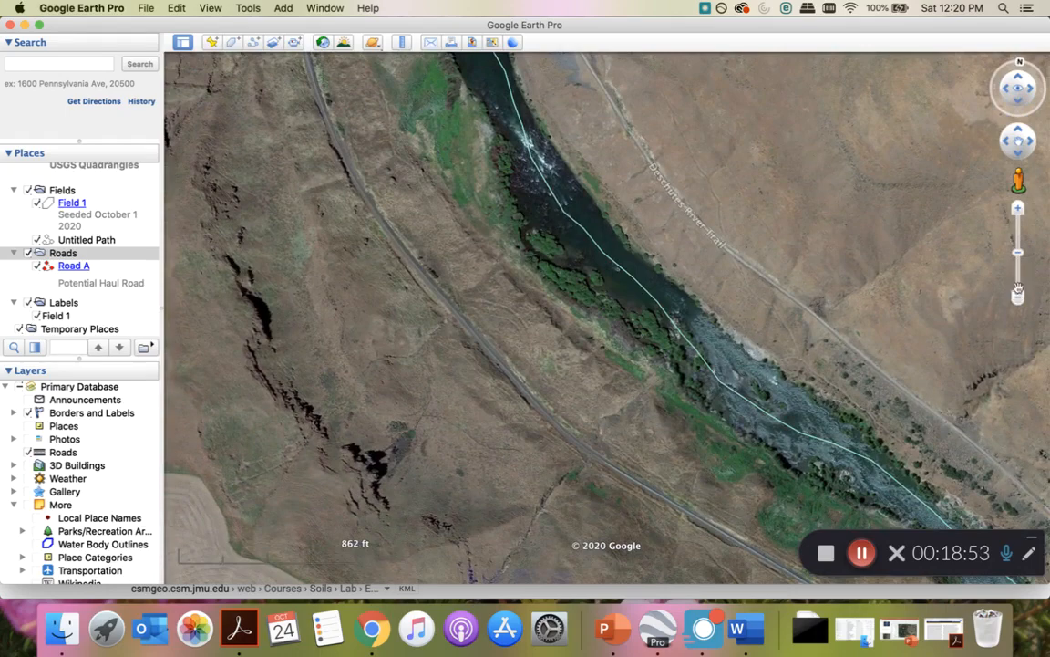
click(1019, 293)
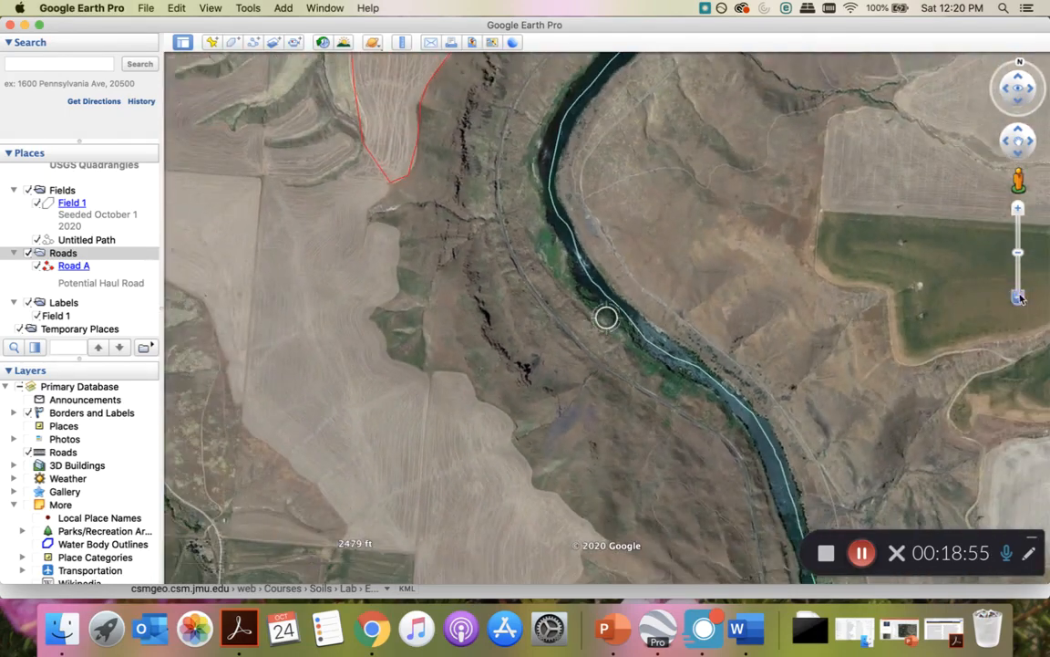
Set the terrain's elevation exaggeration to 3 in the 3D view preferences
drag(639, 141, 511, 361)
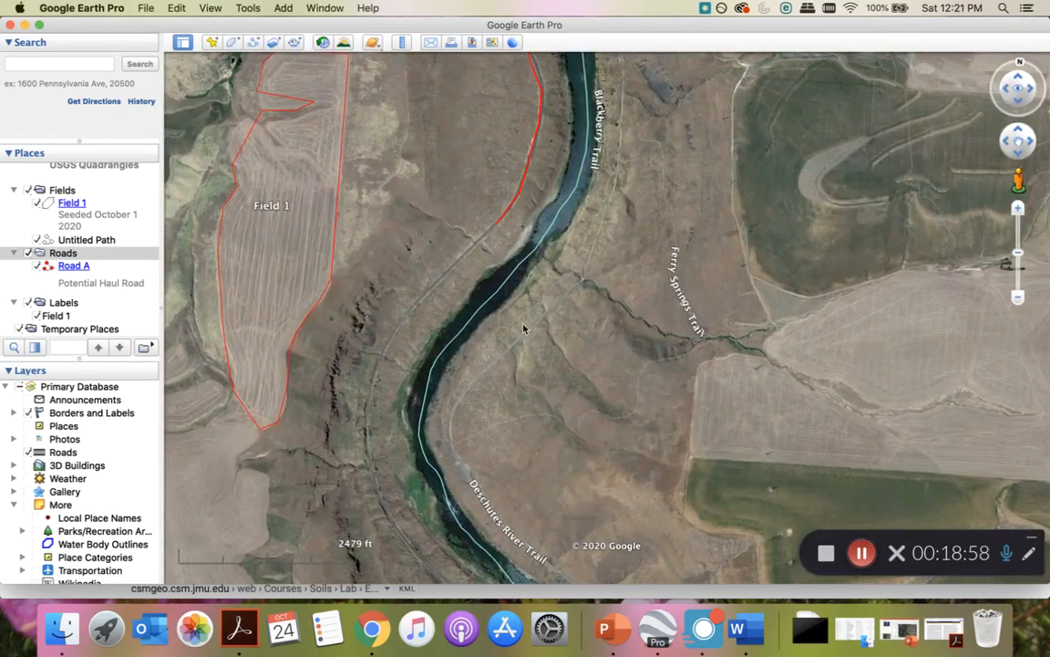
key(super+comma)
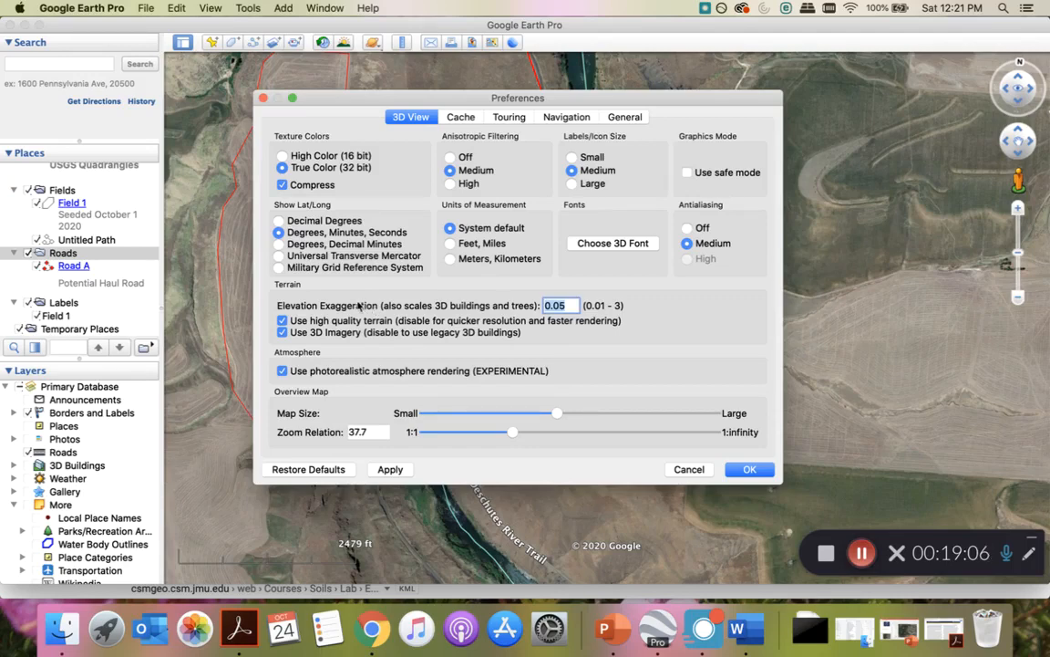
key(BackSpace)
text(3)
click(749, 469)
Examine the exaggerated terrain around the river bend east of Field 1 from overhead and in a tilted view
drag(491, 376, 593, 280)
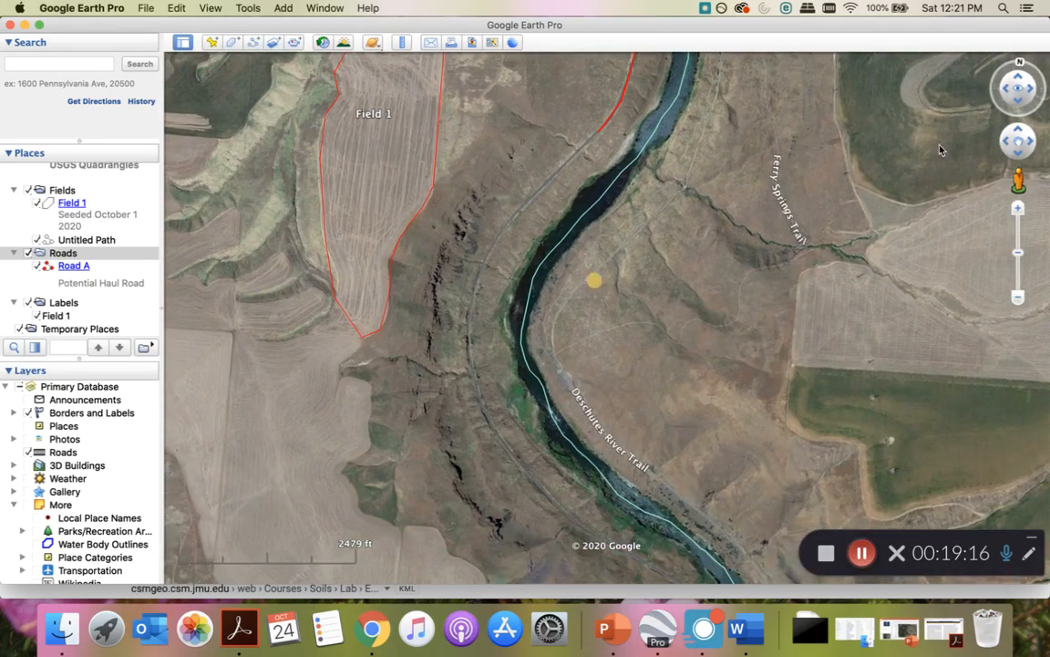
click(1020, 80)
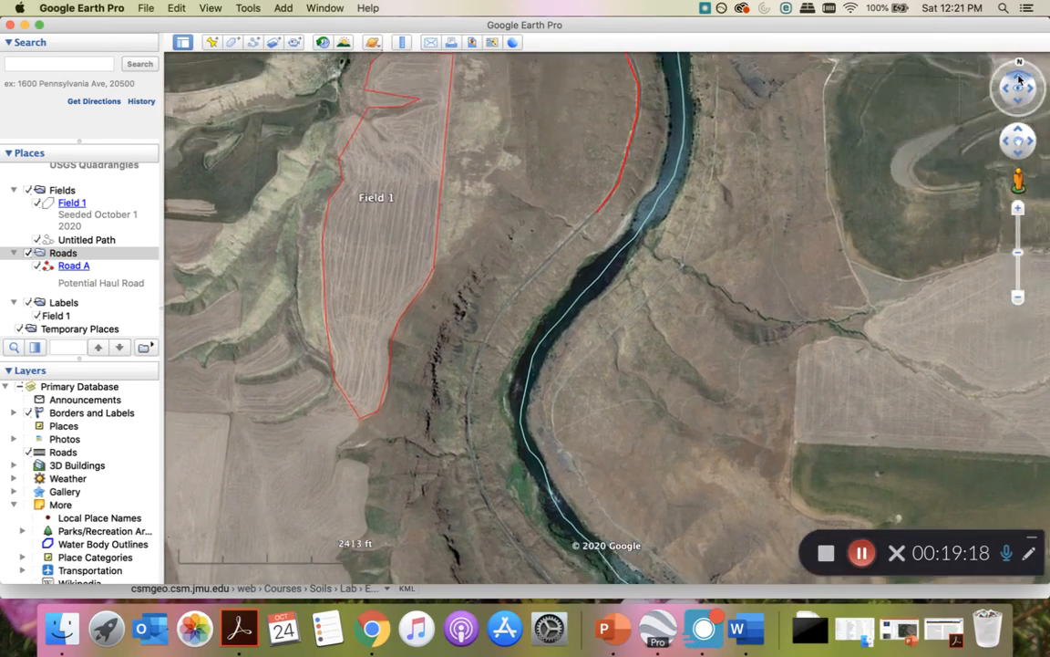
drag(1019, 78, 1017, 78)
click(1019, 209)
click(1018, 154)
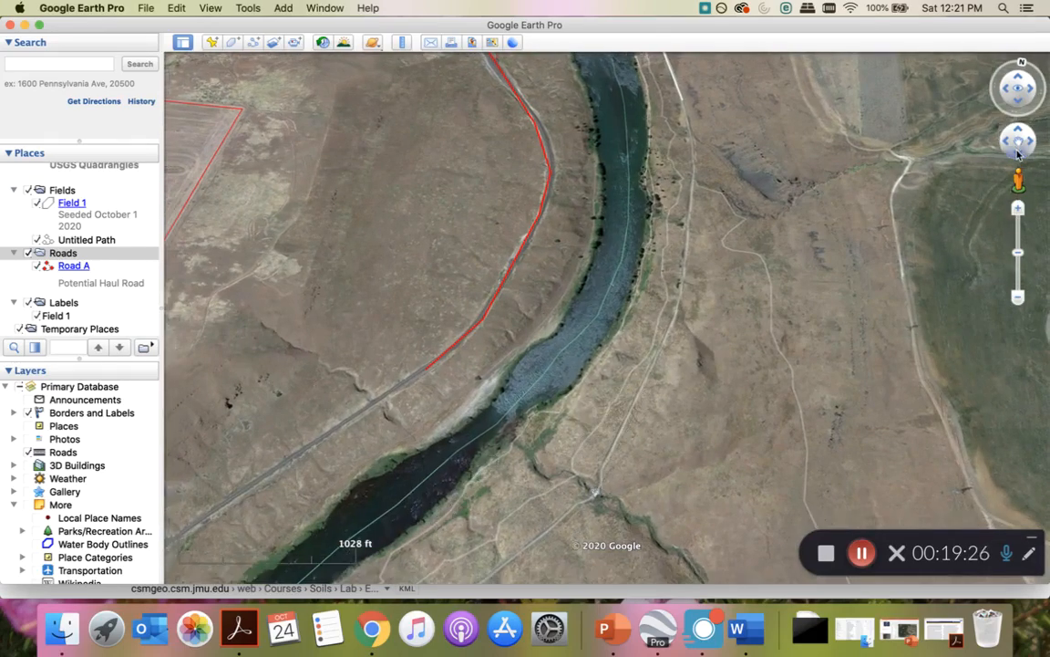
click(1018, 100)
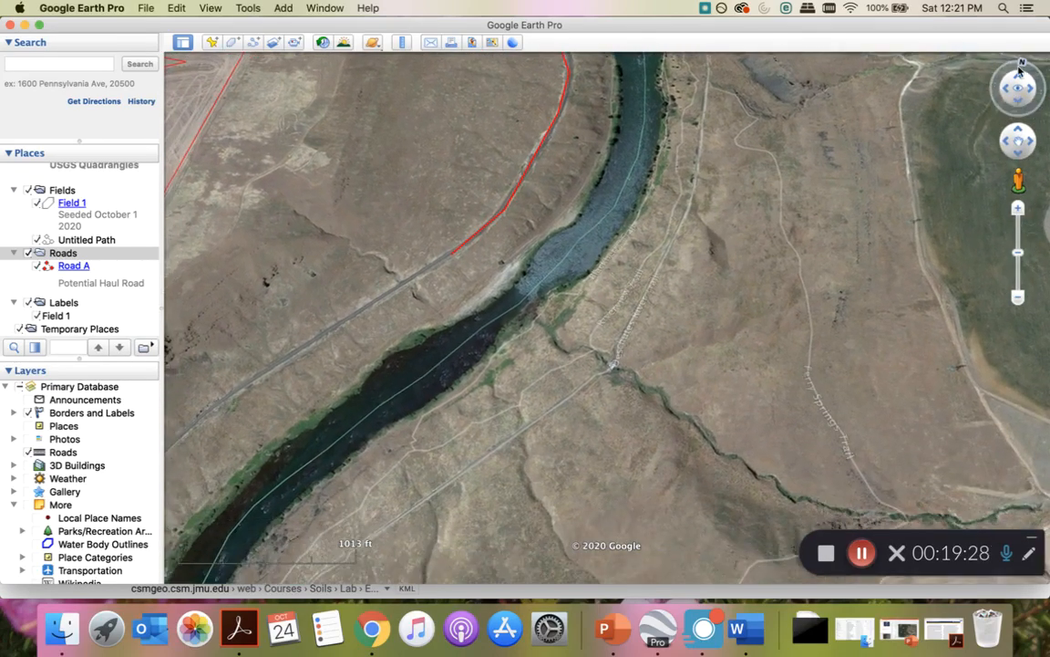
click(1018, 76)
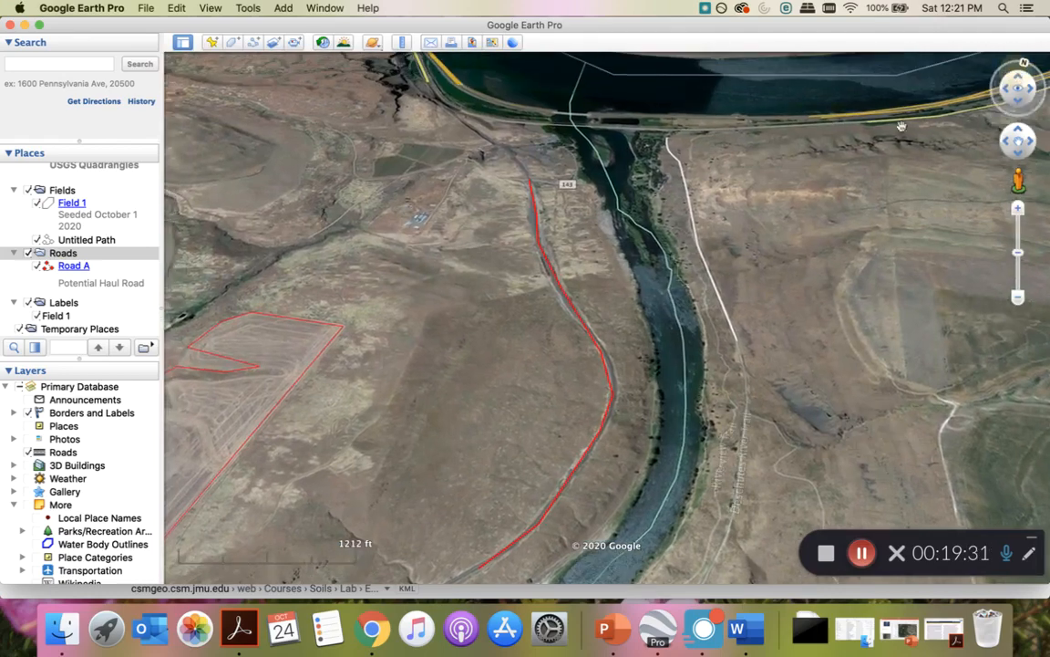
drag(670, 284, 742, 100)
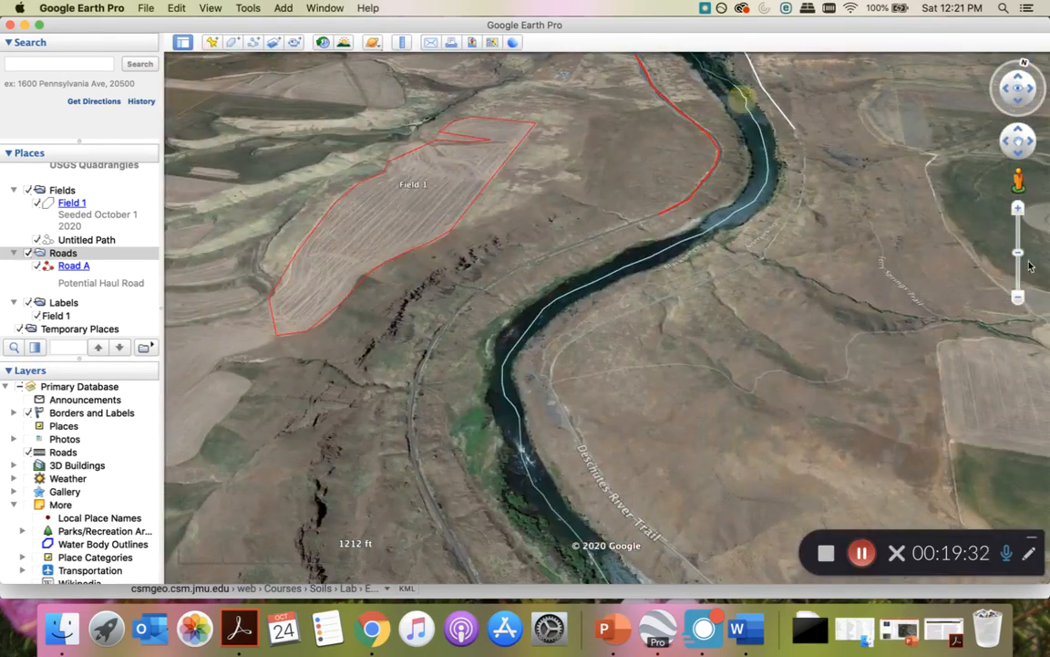
Inspect the relief up close along the Deschutes River Trail, the cliffs beside Field 1, and Road A toward the river mouth
click(1019, 296)
click(1018, 209)
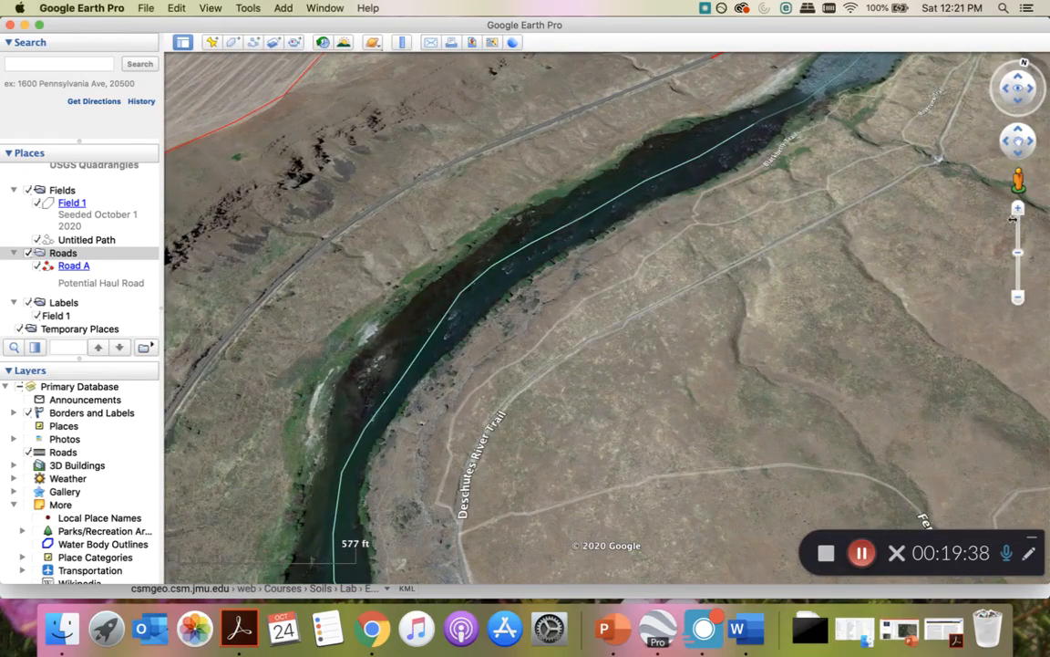
click(1015, 211)
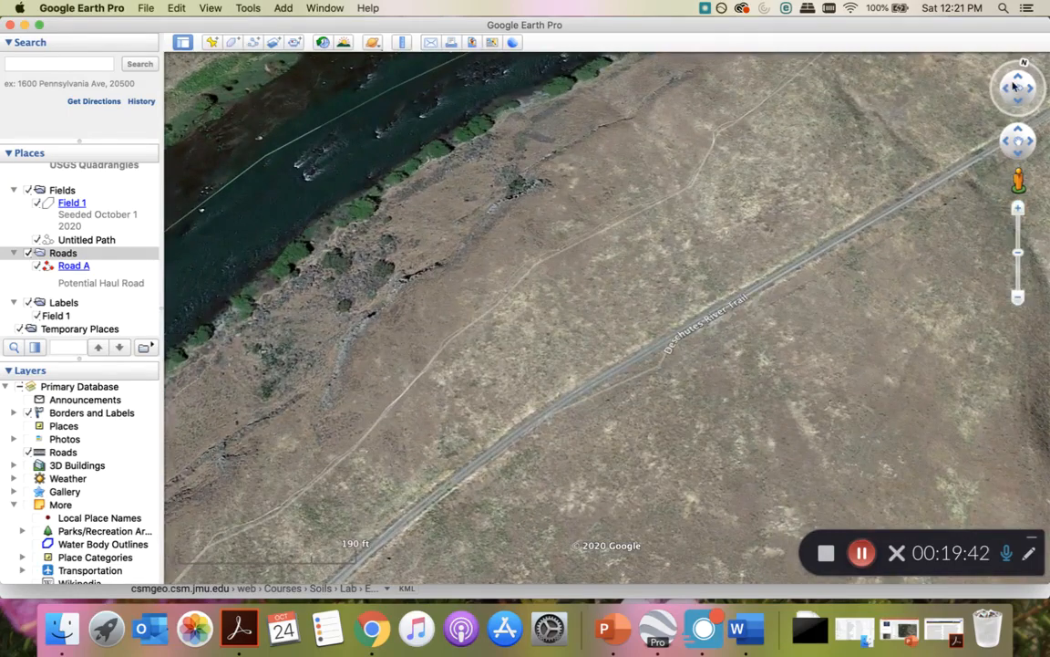
drag(1015, 85, 1021, 81)
drag(550, 207, 741, 193)
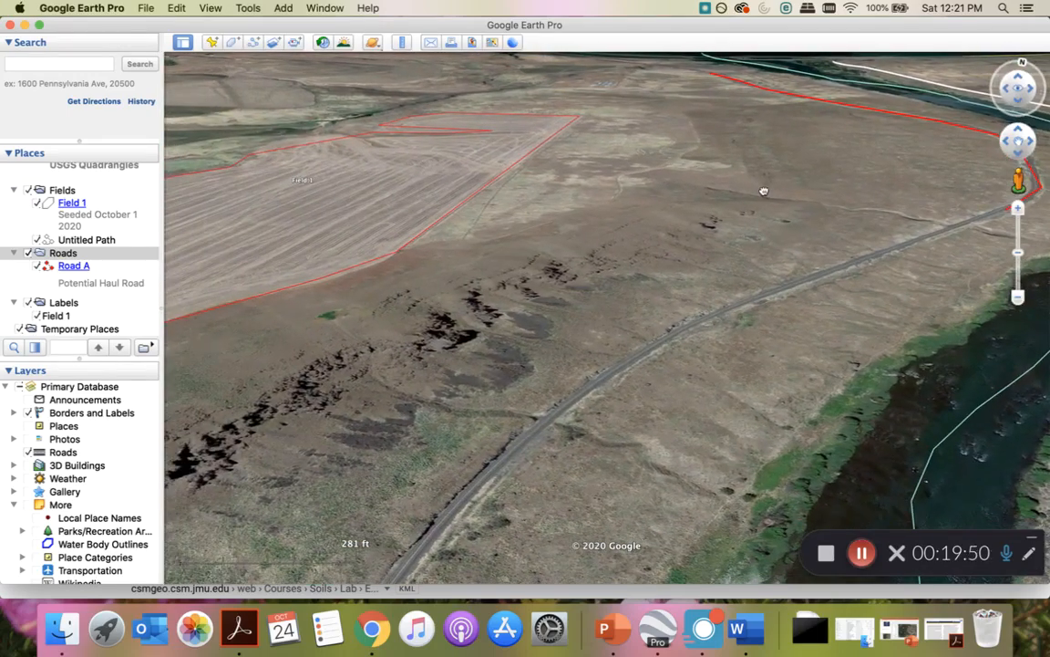
drag(640, 192, 338, 516)
drag(585, 299, 6, 362)
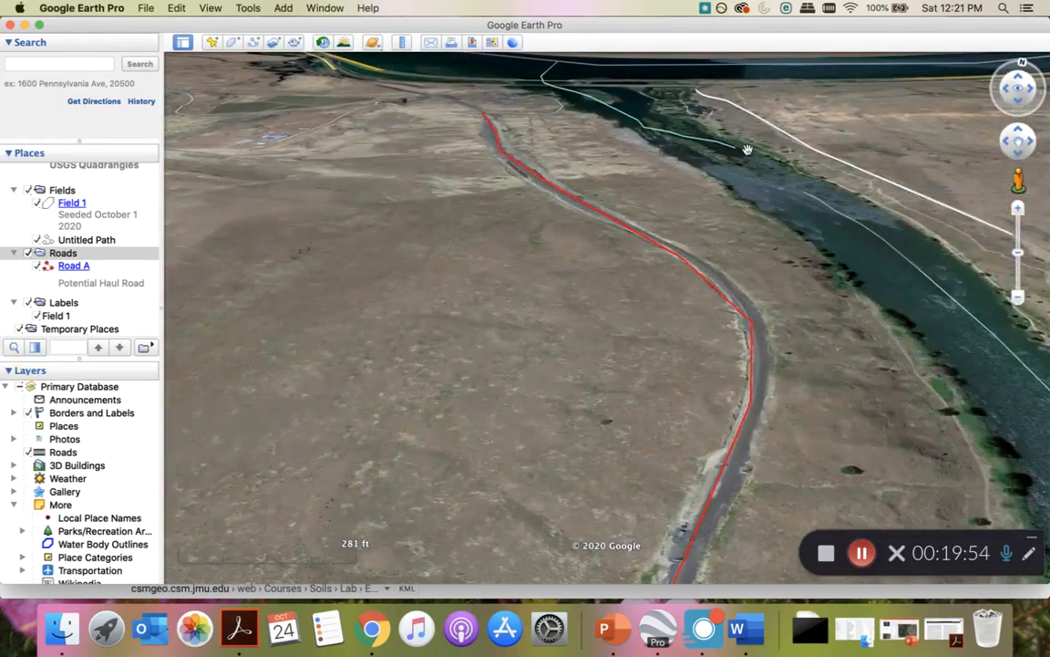
drag(746, 148, 507, 282)
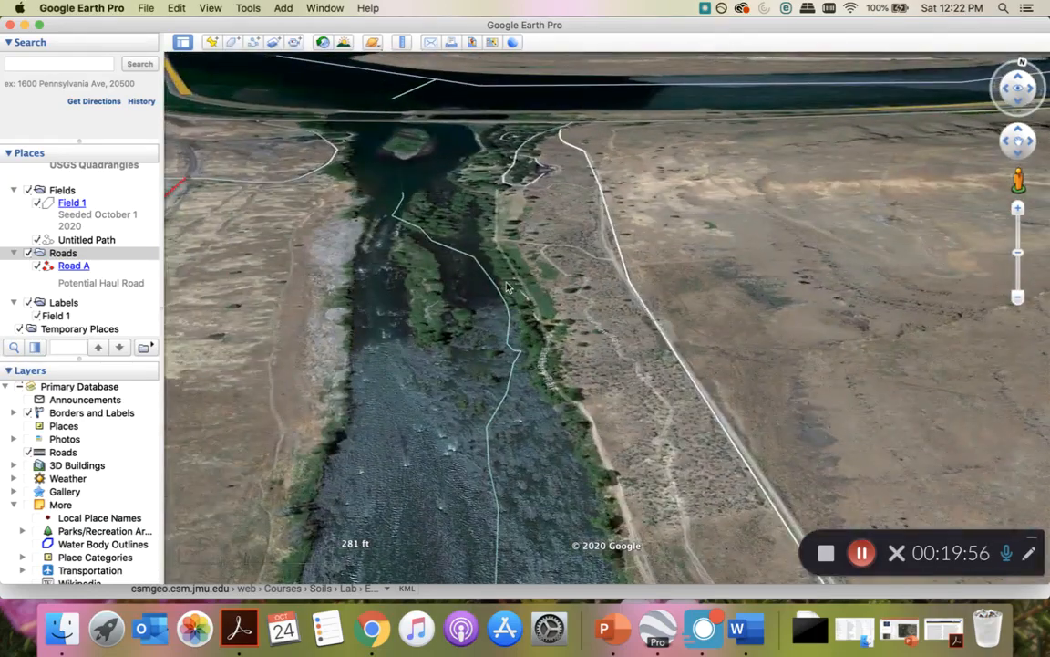
Reopen the 3D view preferences, enter an elevation exaggeration of 3 again, and apply it
click(94, 8)
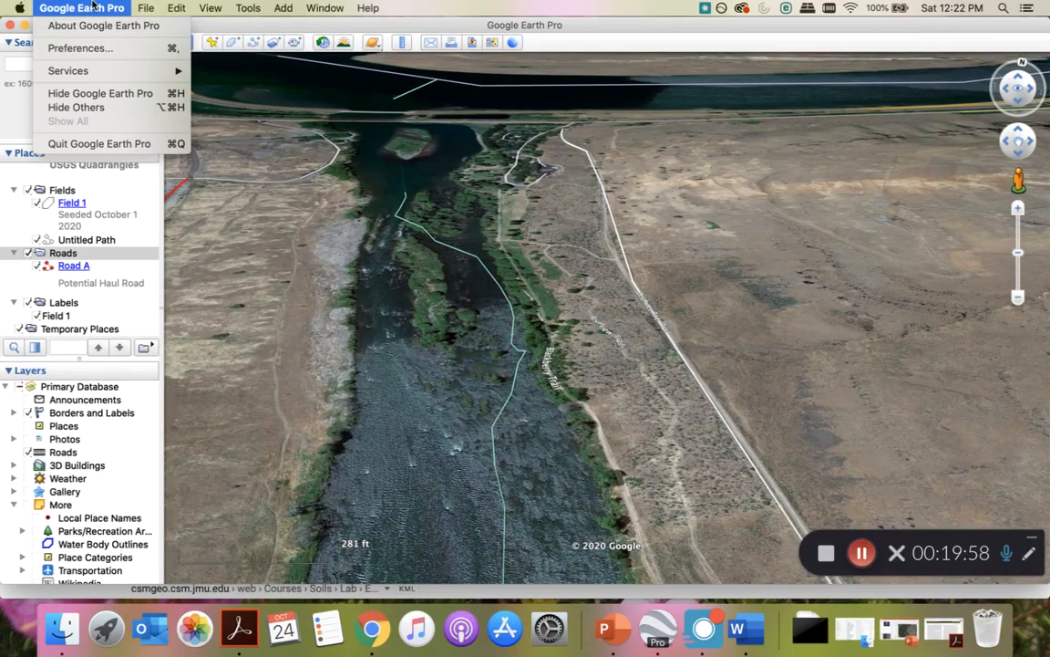
click(68, 46)
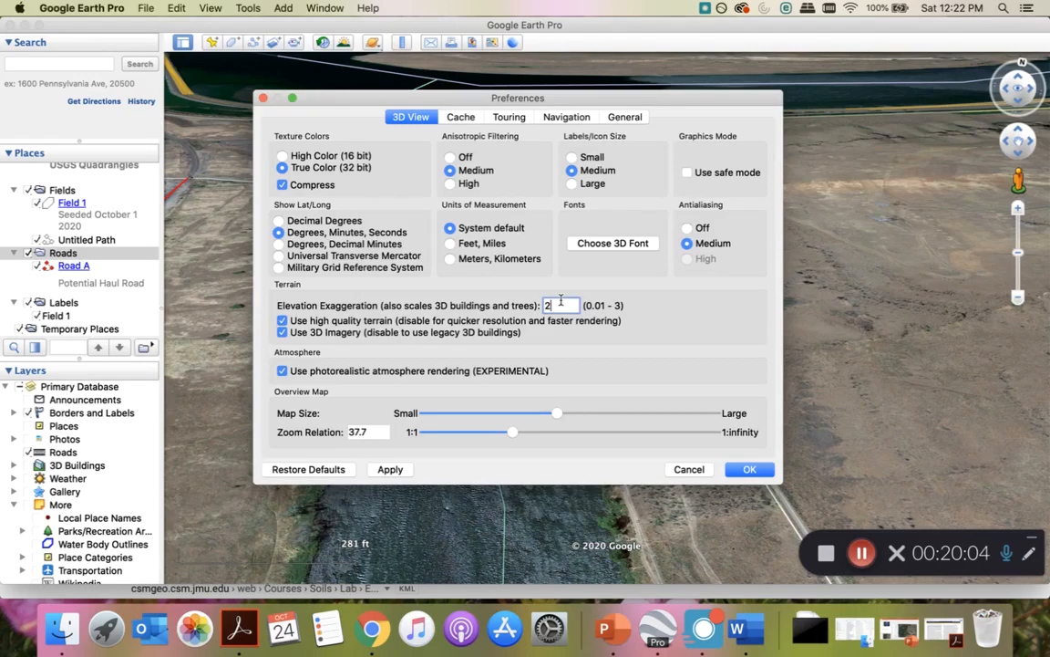
key(BackSpace)
click(743, 470)
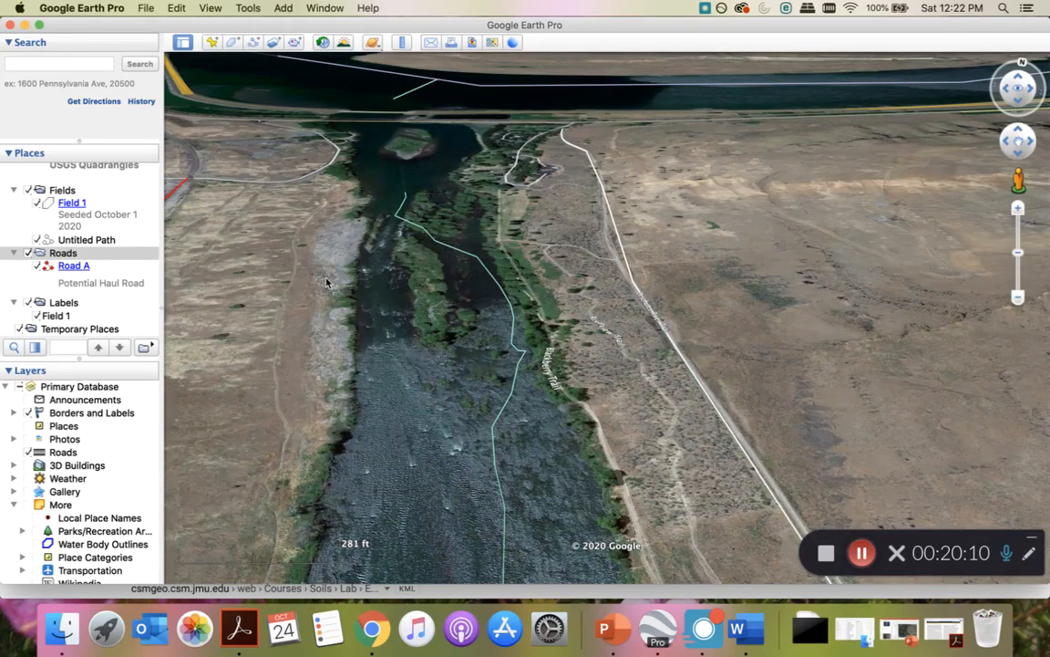
click(91, 8)
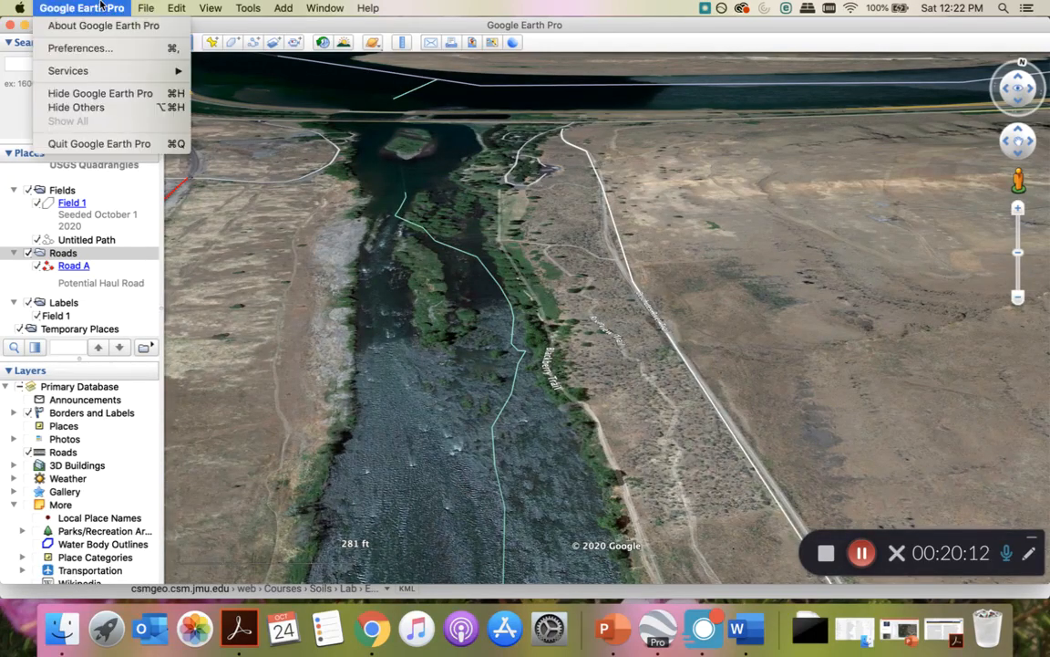
click(80, 47)
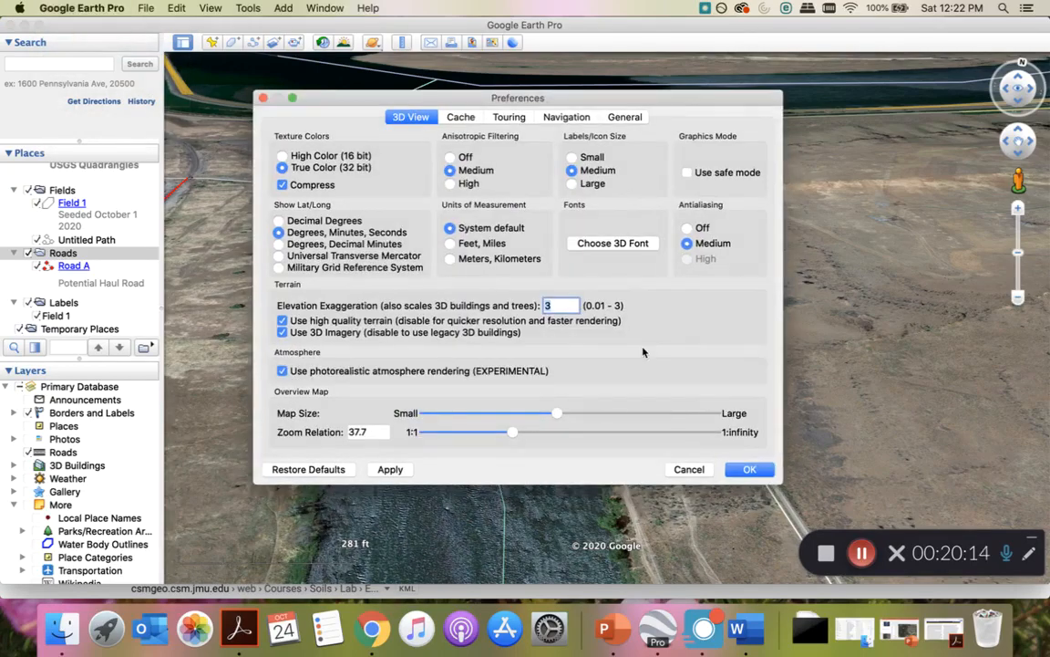
text(3)
click(394, 470)
click(750, 469)
Examine the river valley and Road A in a tilted view turned to look south toward the horizon
drag(693, 239, 933, 384)
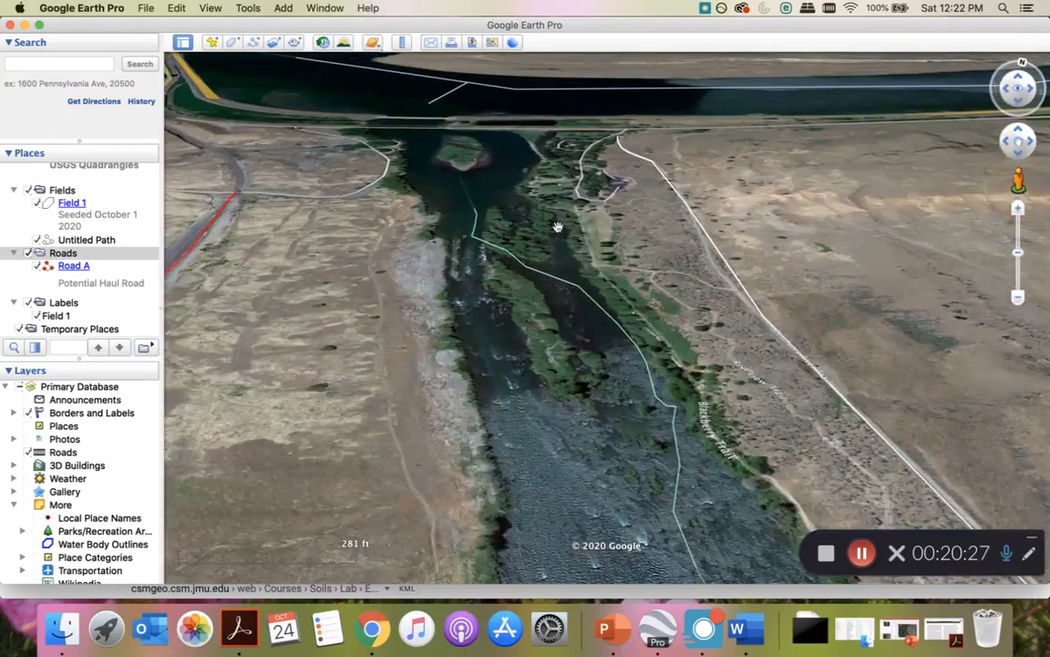
drag(558, 227, 558, 382)
mouse_move(1035, 105)
mouse_down()
mouse_move(1025, 79)
mouse_move(1027, 88)
mouse_up()
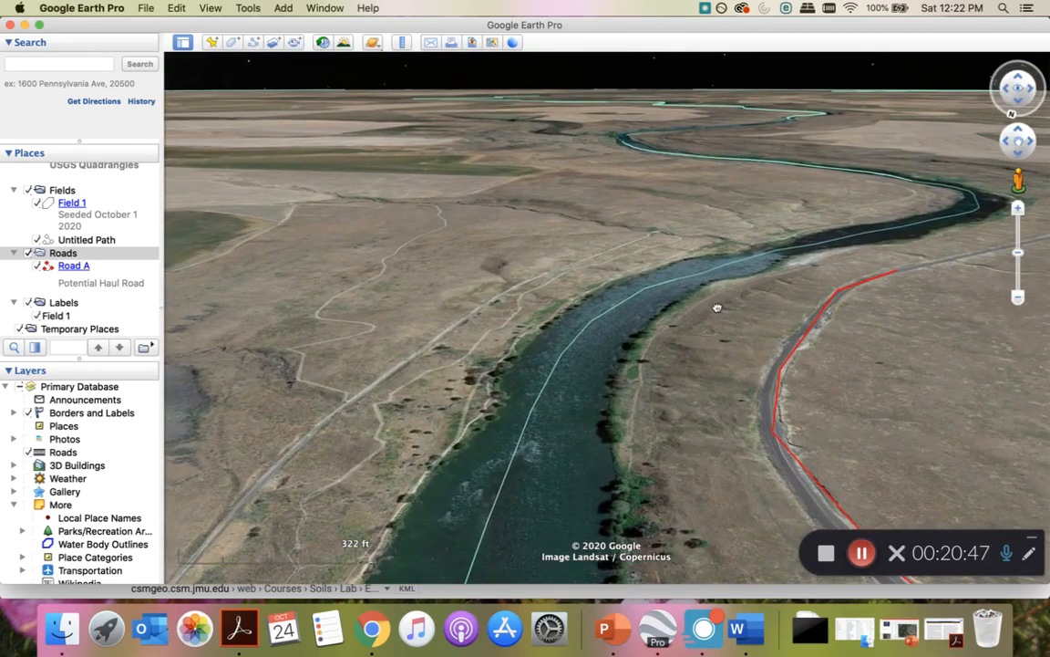
drag(715, 304, 581, 224)
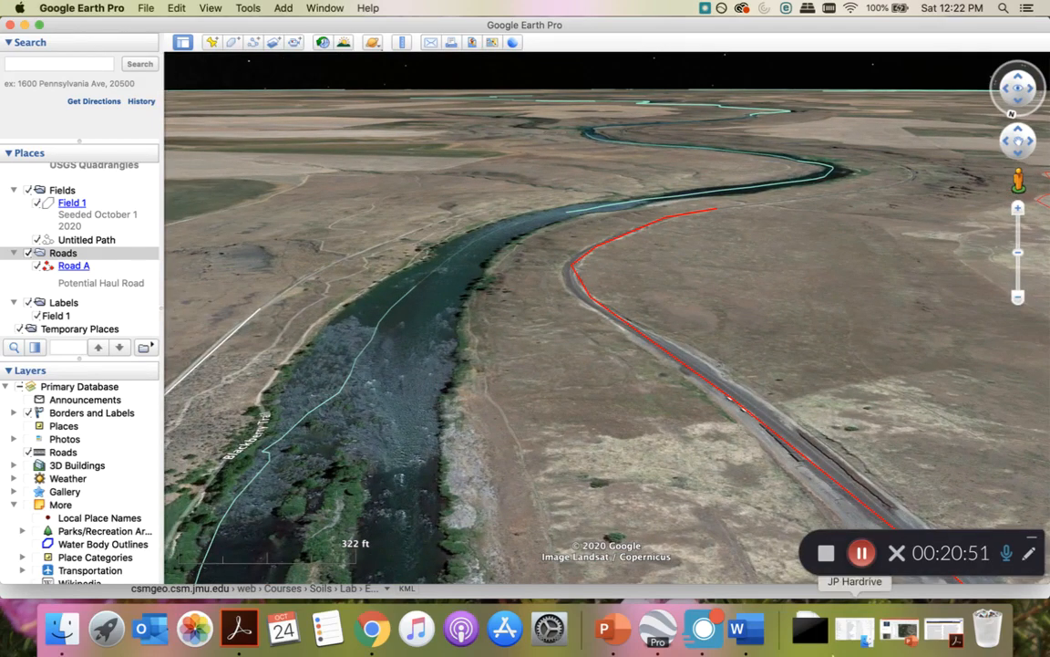
click(824, 553)
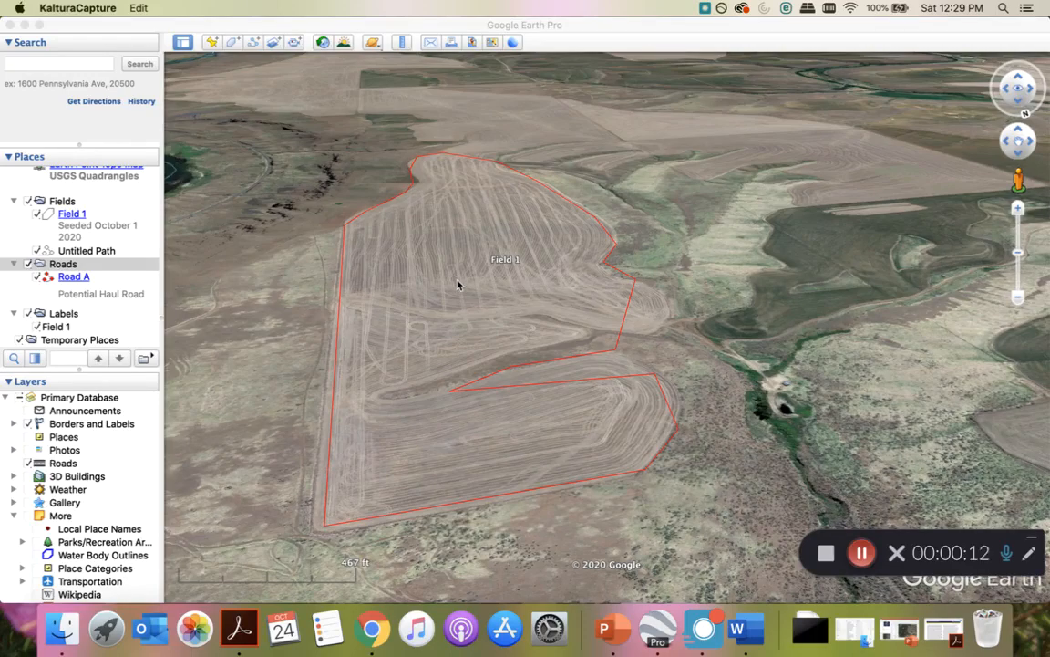
Enter 3 as the terrain's elevation exaggeration in the 3D view preferences
click(111, 24)
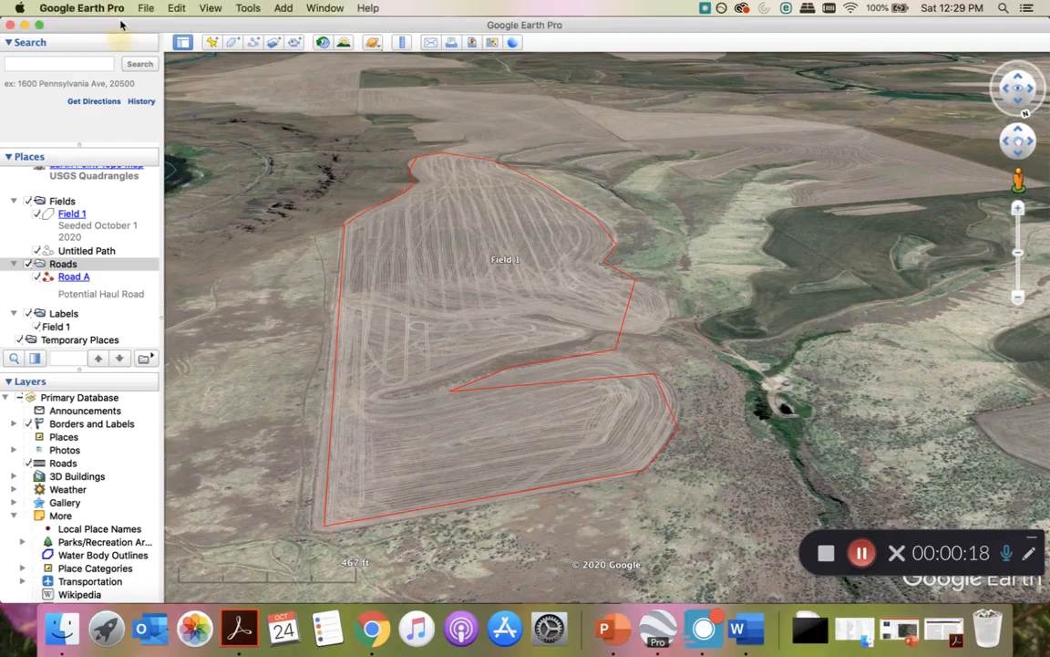
click(100, 7)
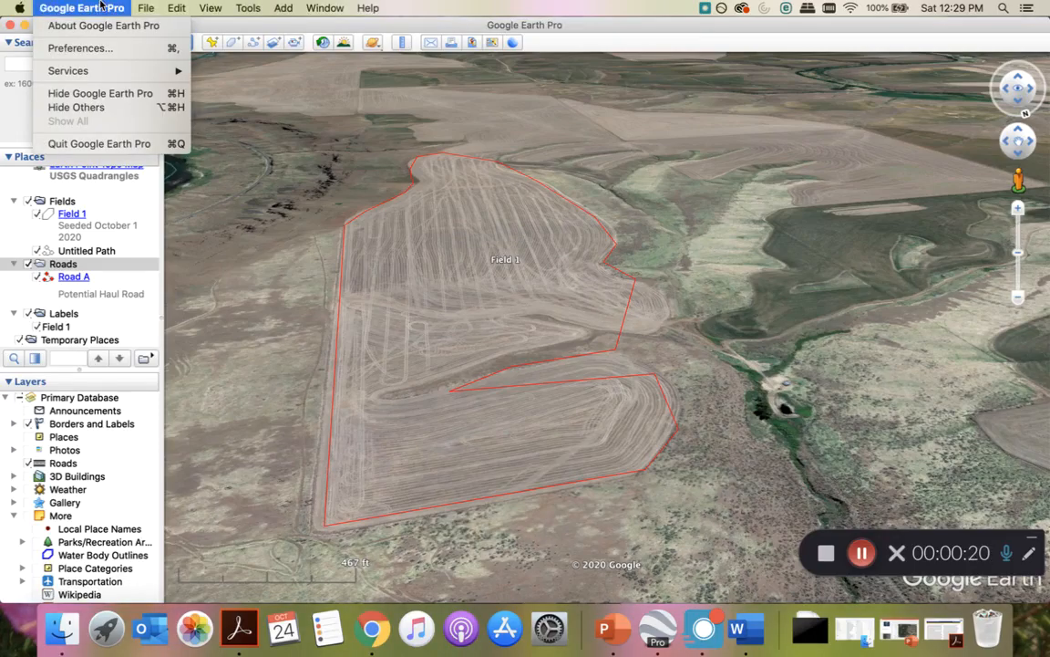
click(93, 53)
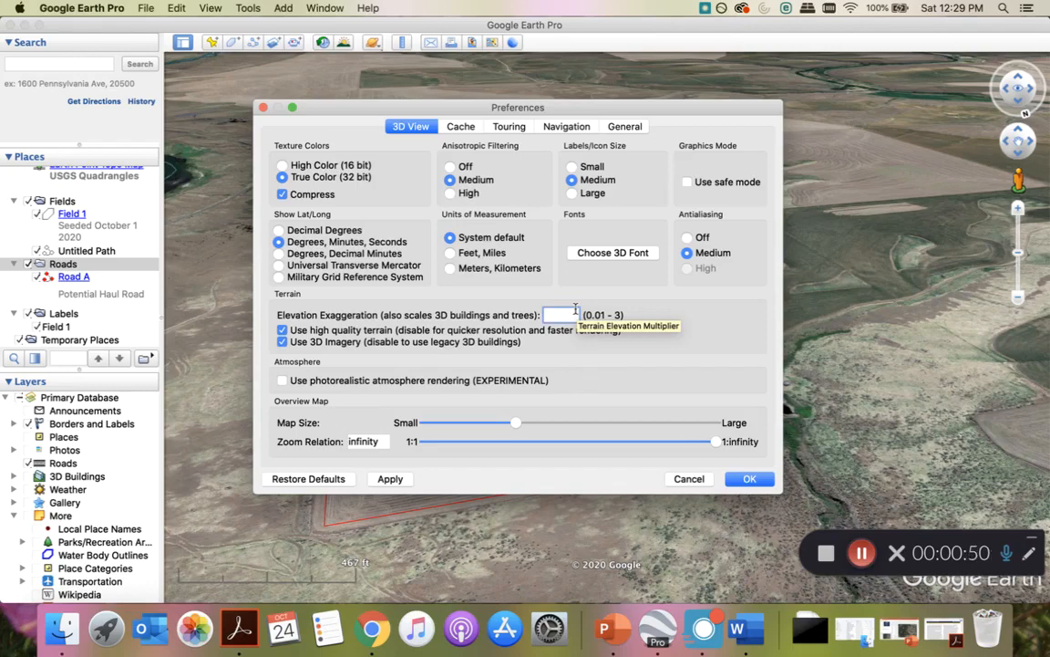
text(3)
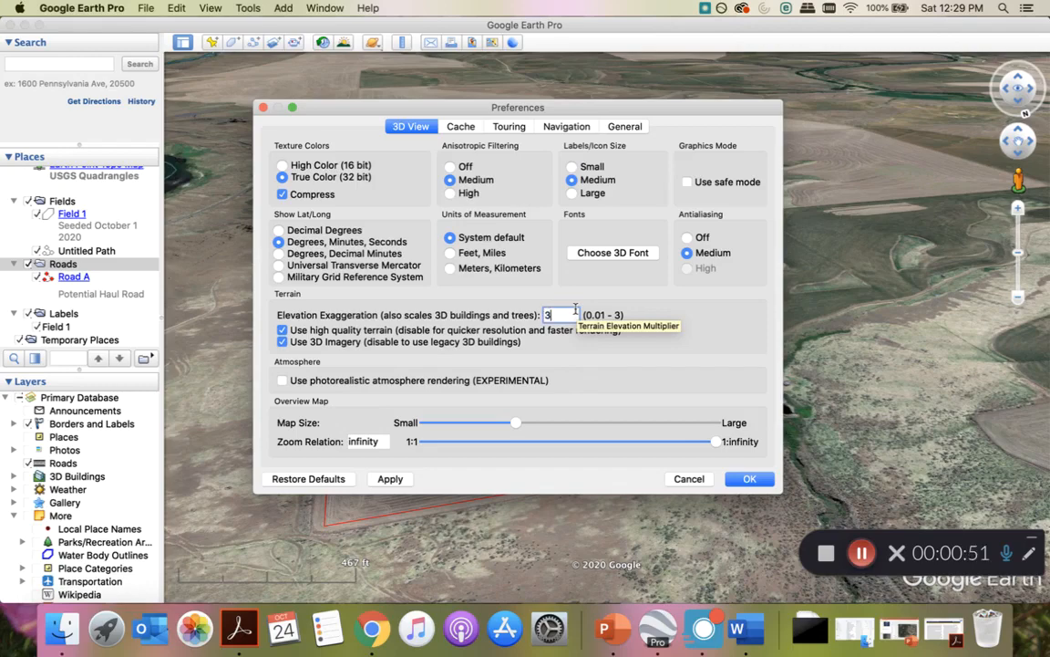
Apply the terrain elevation exaggeration of 3 and accept the preferences
click(398, 482)
click(749, 478)
Examine the exaggerated terrain along the creek ravine and around Field 1 from tilted, close-up and wider viewpoints
drag(597, 497, 428, 305)
scroll(607, 310, up, 2)
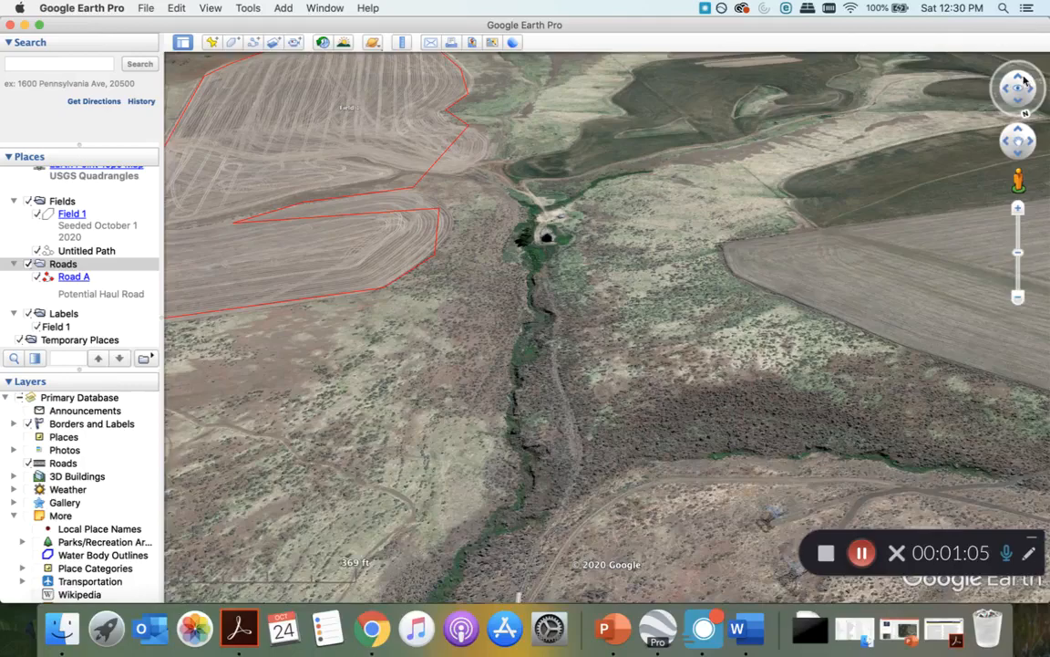
click(1018, 80)
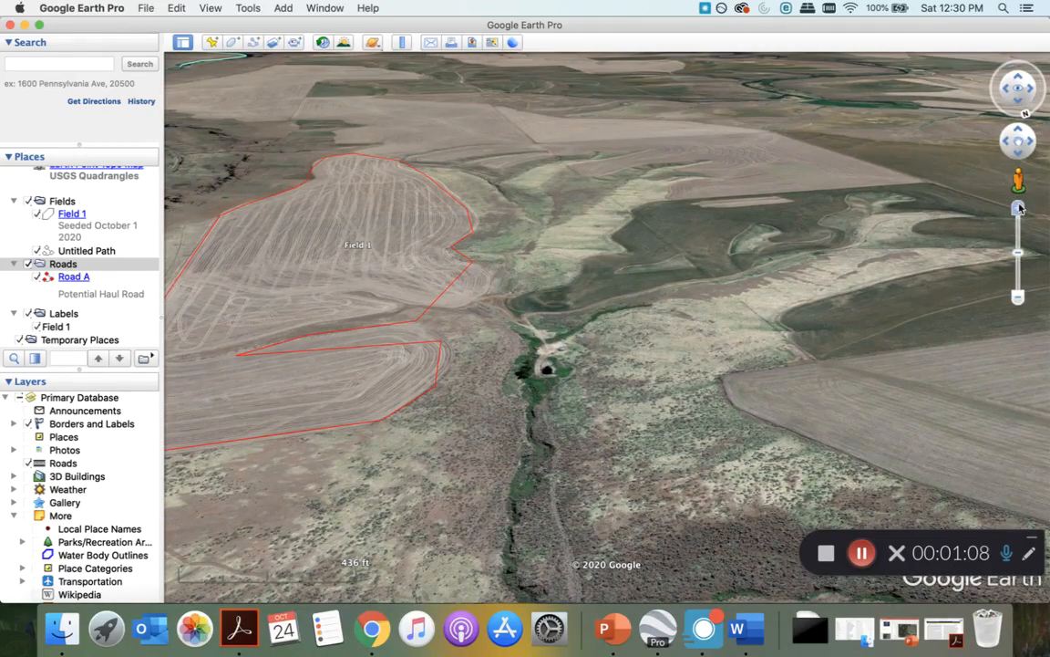
click(1018, 208)
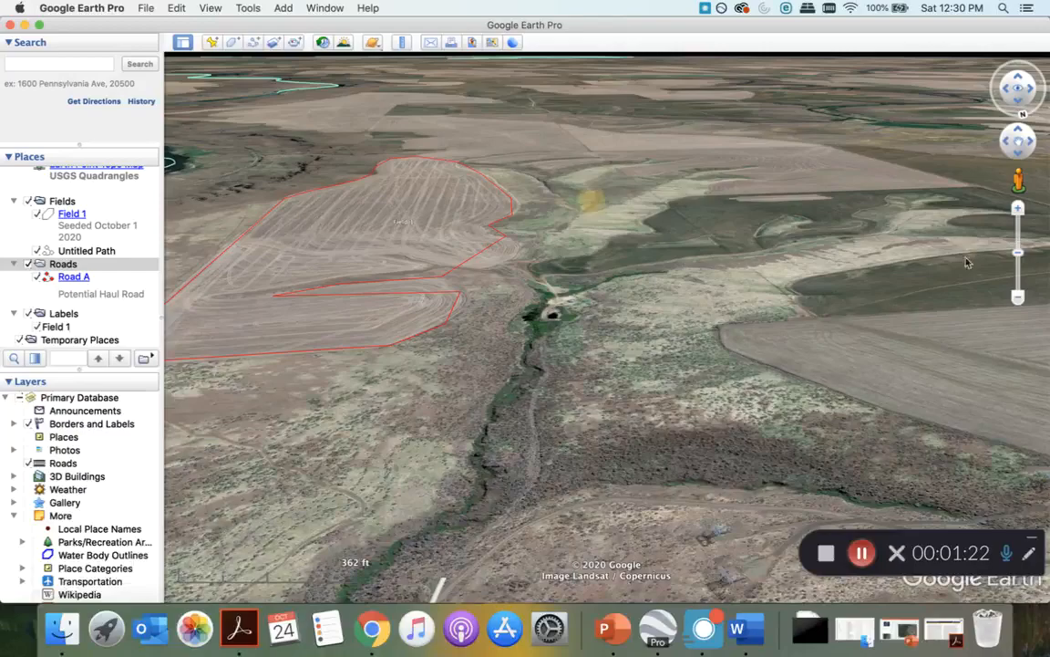
scroll(606, 310, up, 5)
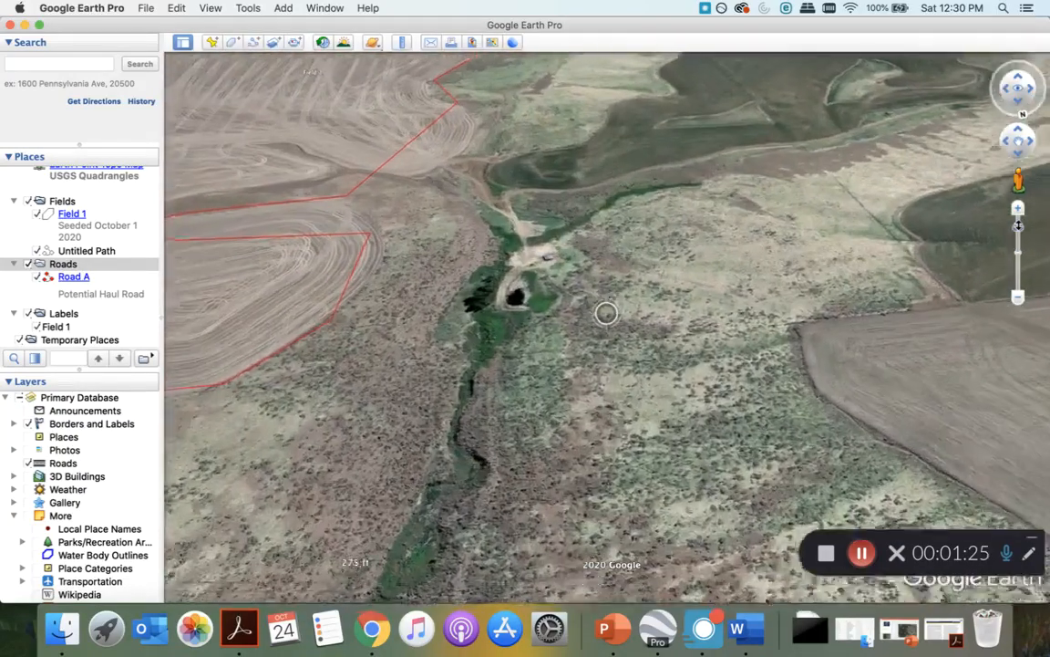
drag(1018, 226, 1018, 224)
click(1021, 159)
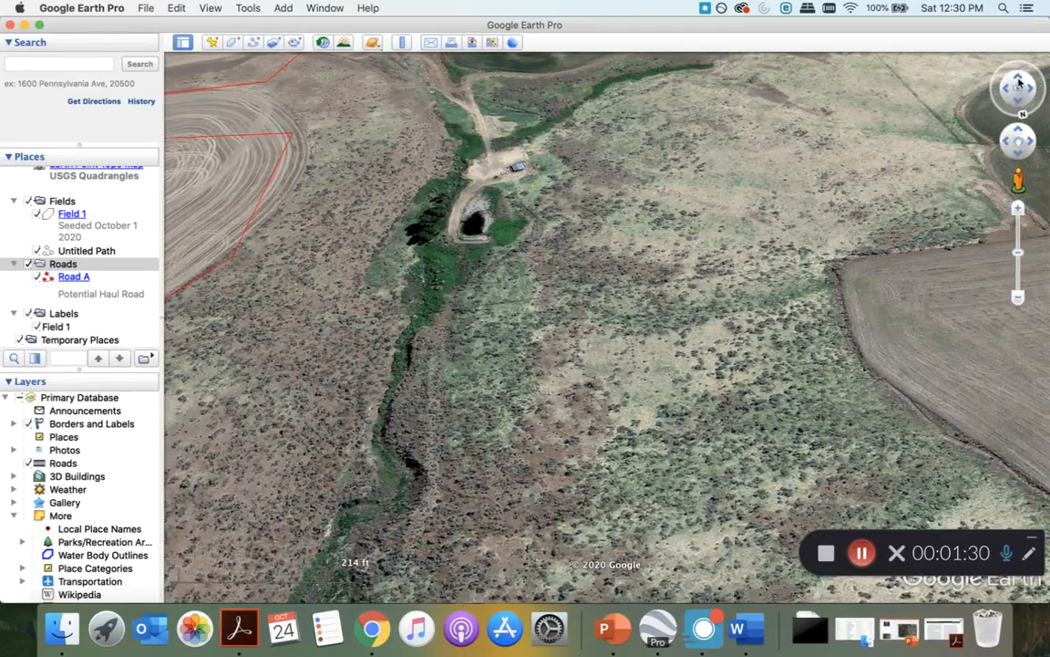
drag(1018, 82, 1018, 82)
drag(412, 346, 464, 194)
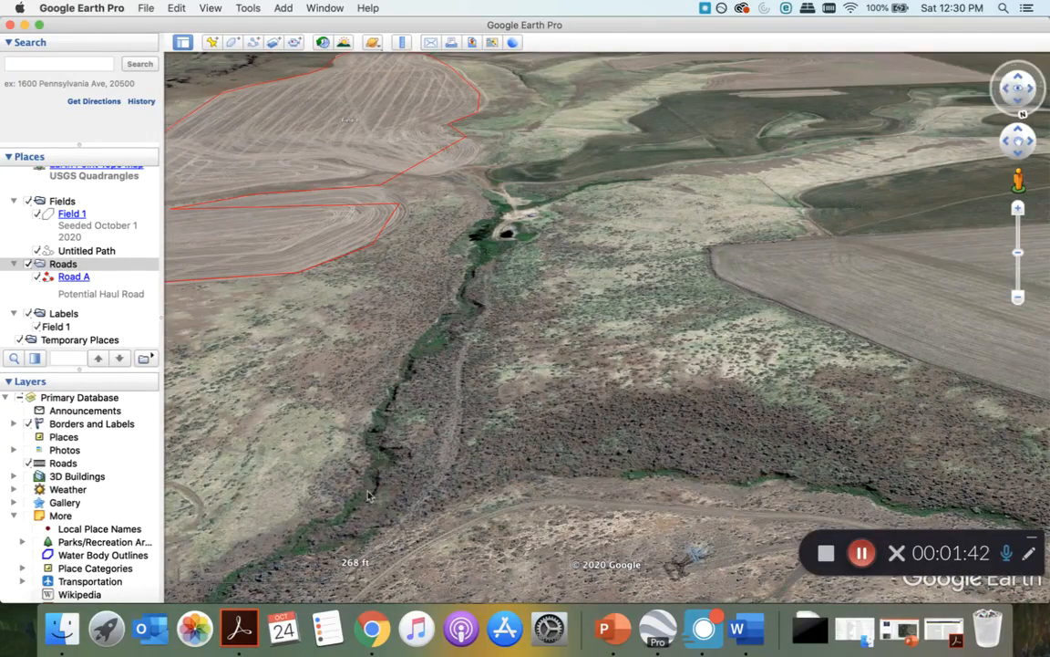
drag(451, 465, 741, 256)
drag(461, 304, 367, 422)
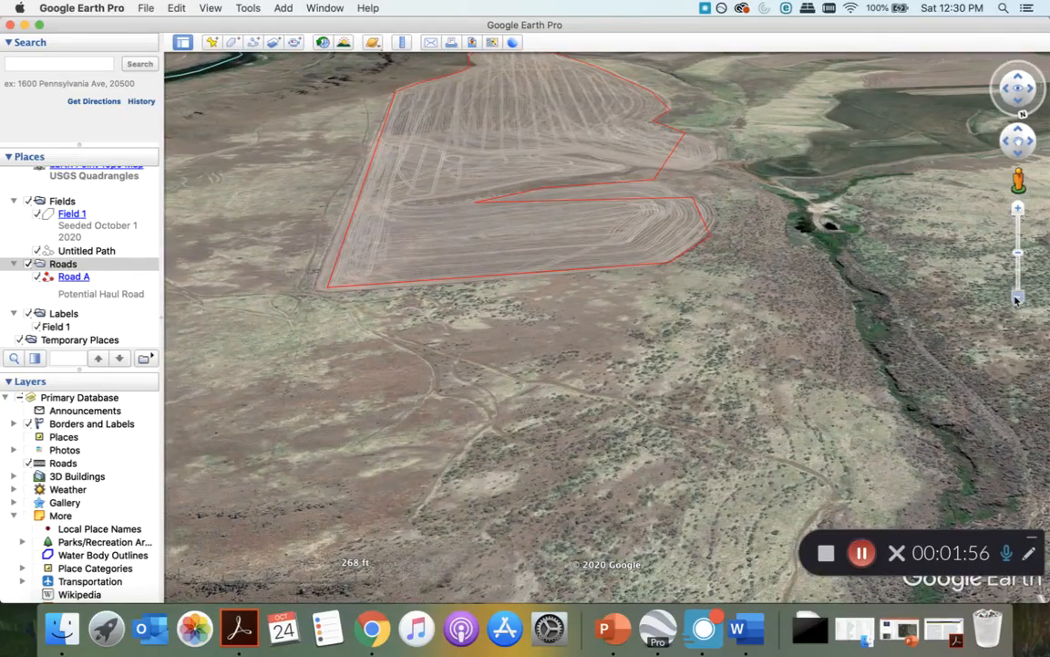
Travel from Field 1 to the orchards near The Dalles and inspect them at close range
click(1016, 299)
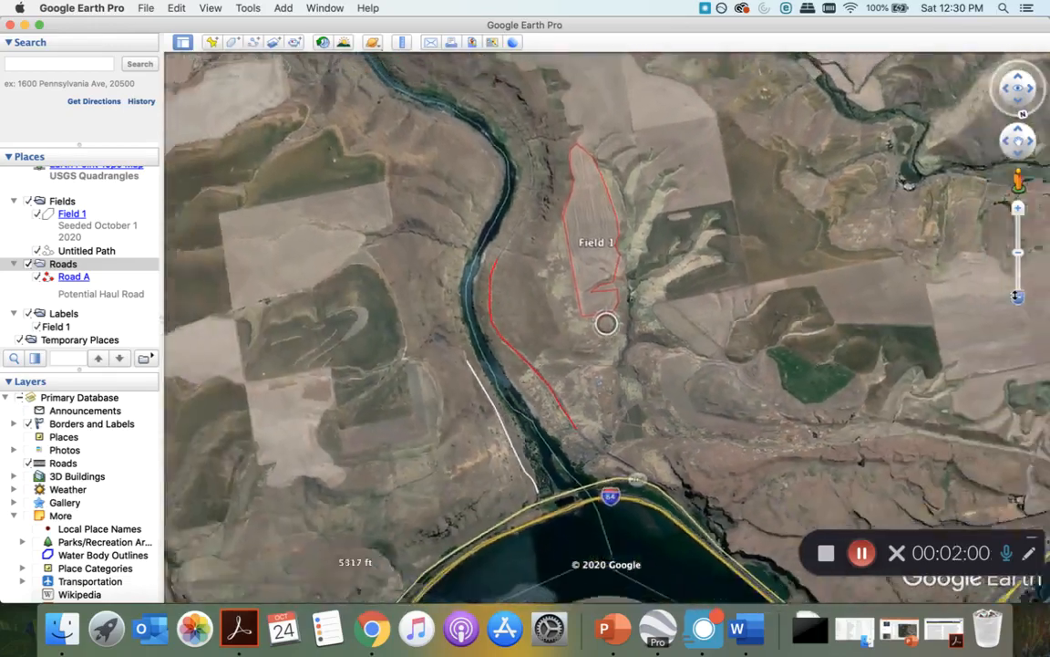
drag(821, 283, 372, 423)
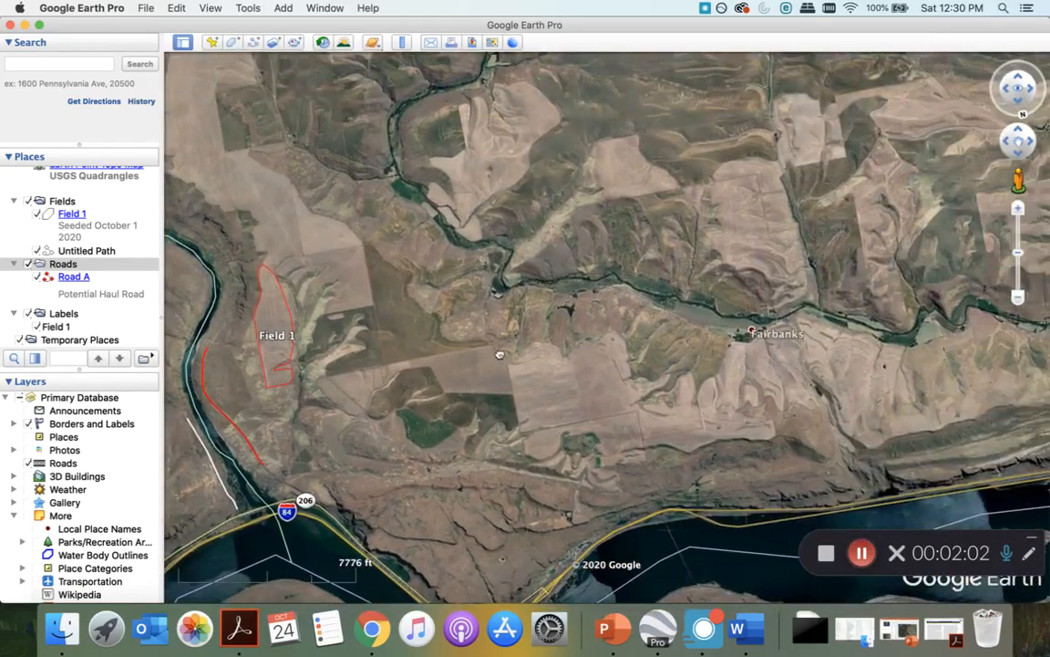
drag(793, 247, 372, 498)
drag(757, 313, 509, 380)
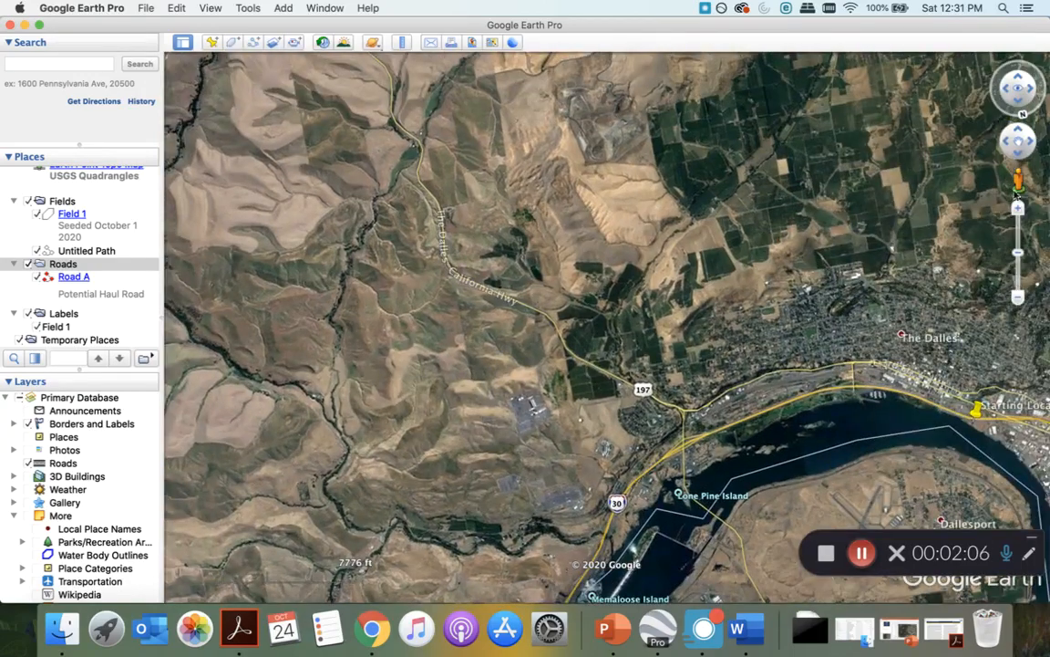
click(1020, 209)
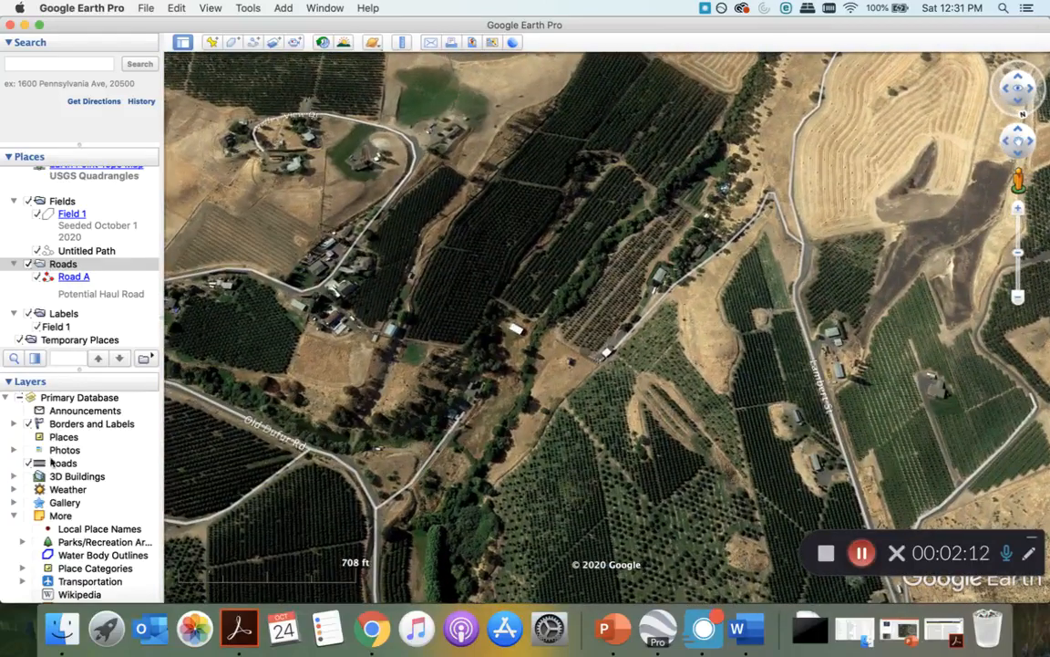
click(1019, 209)
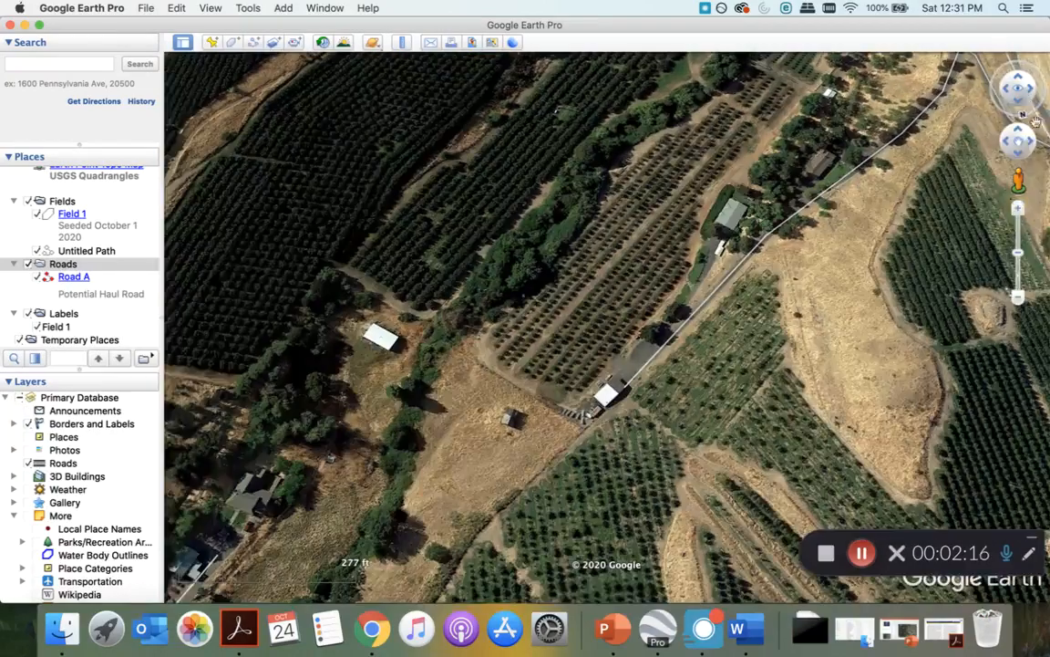
Examine the orchard blocks and surrounding slopes in a tilted, rotated view, framing the block beside the tall tree line
click(1032, 143)
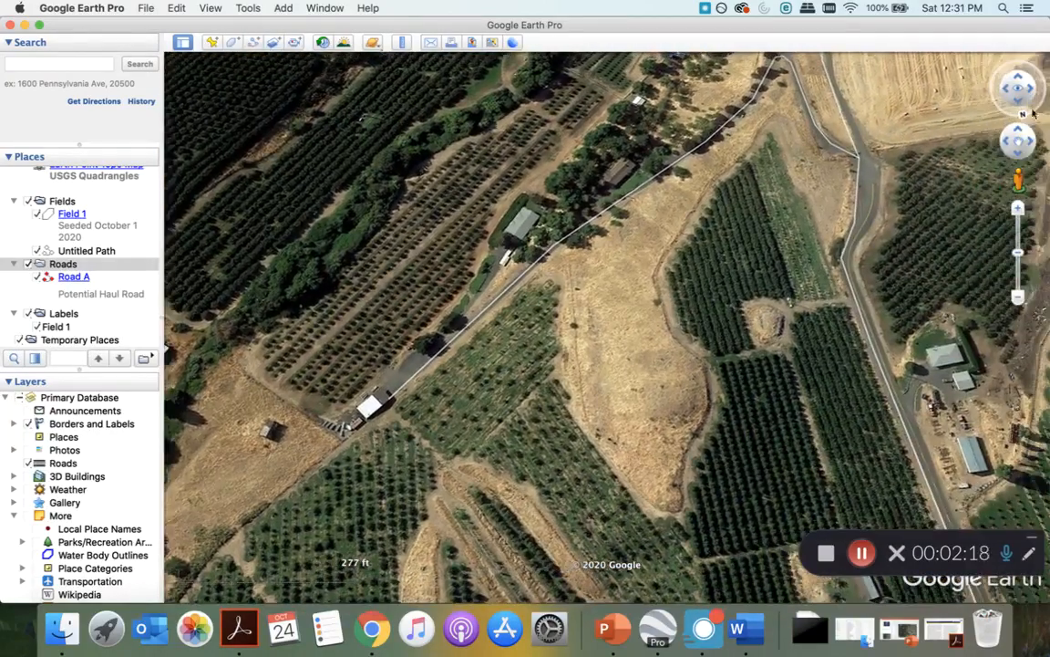
click(1030, 92)
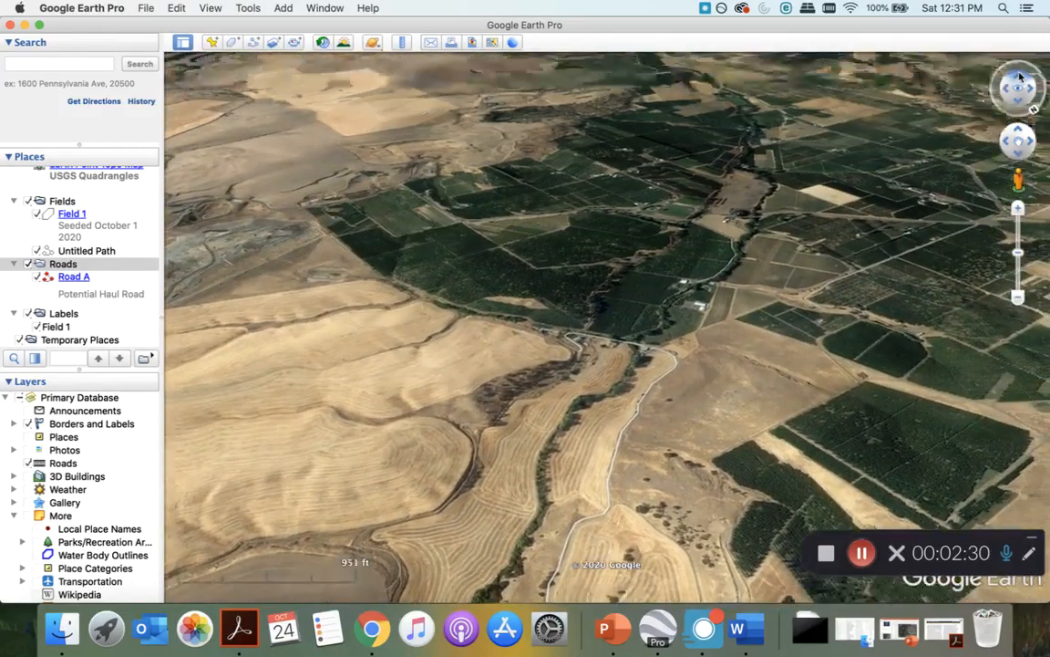
click(1019, 77)
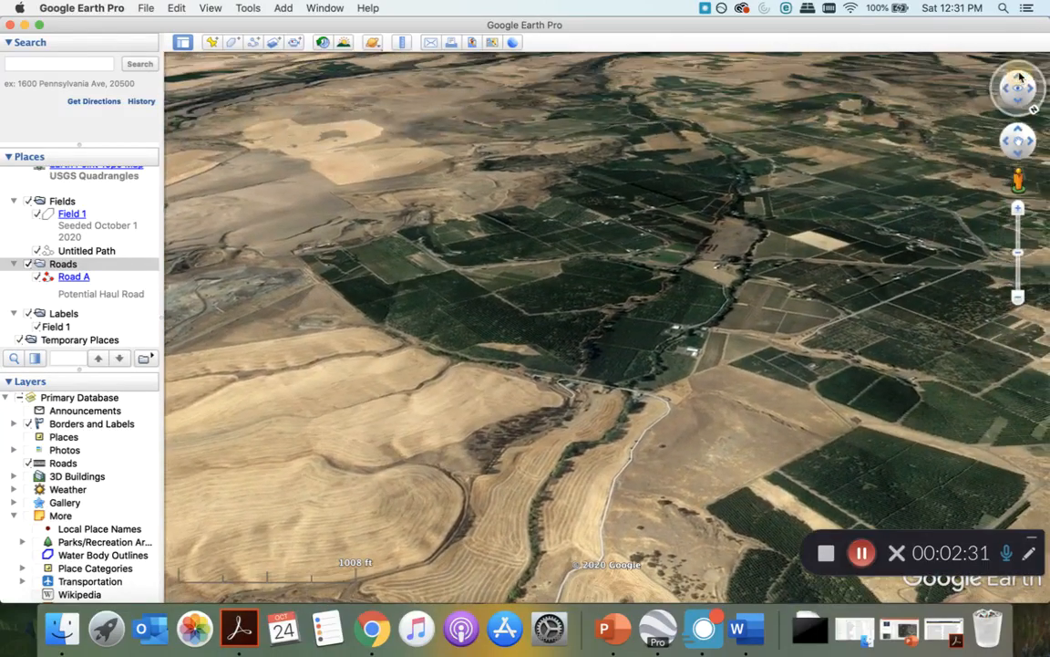
drag(579, 300, 688, 457)
click(1019, 209)
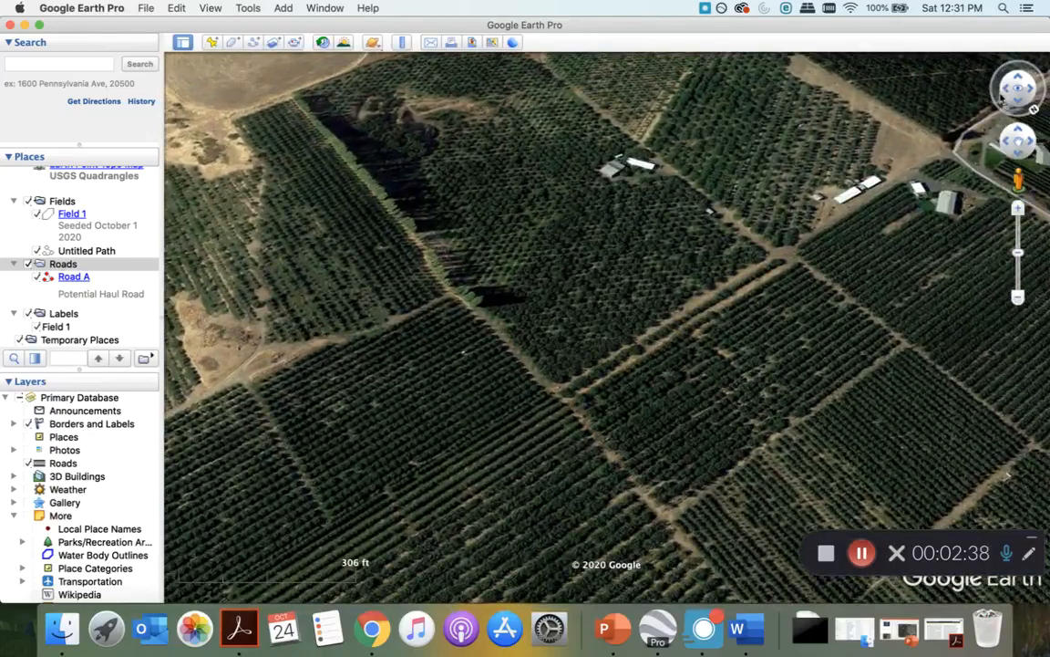
drag(1002, 99, 1003, 95)
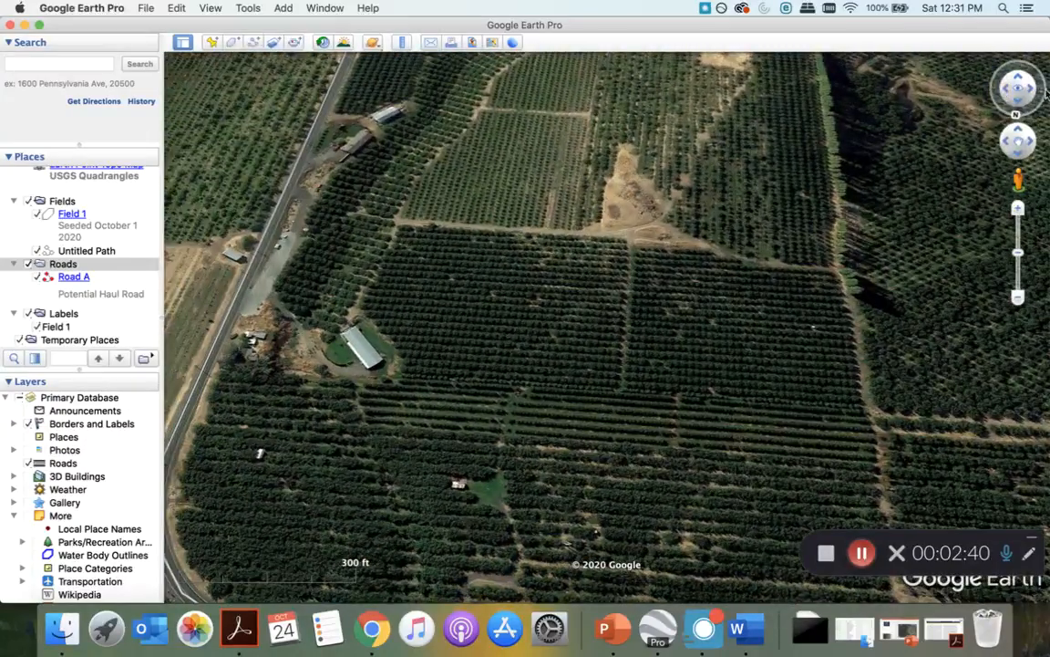
click(1033, 93)
click(1018, 78)
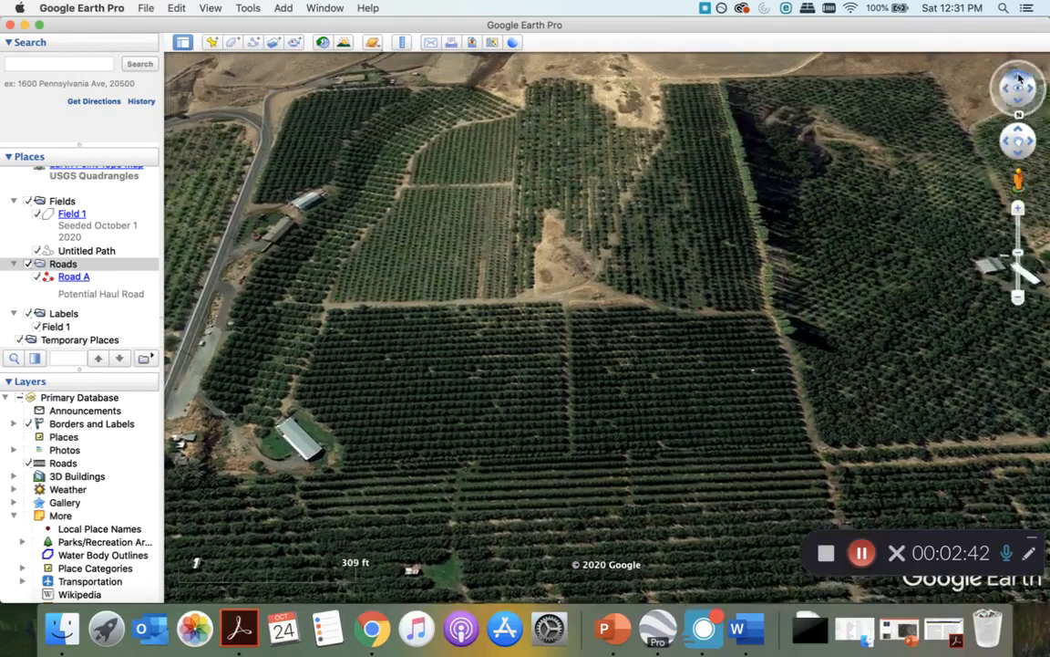
drag(680, 319, 581, 280)
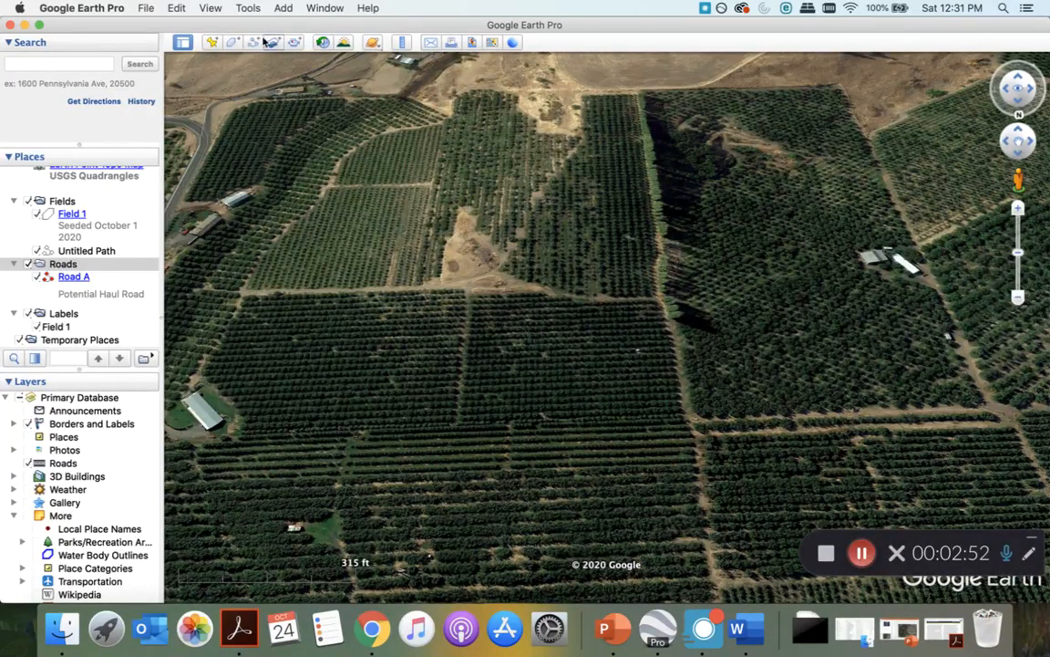
Measure a four-point ruler path about 943 ft long beside the tall tree line, from the dirt track to the orchard's far edge
click(400, 43)
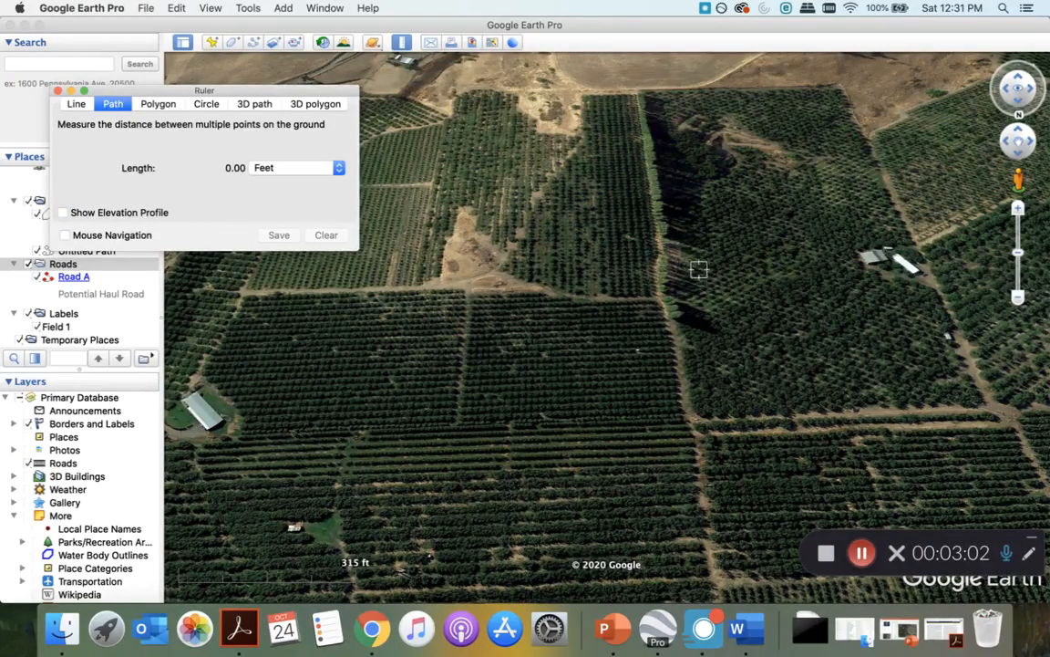
click(662, 282)
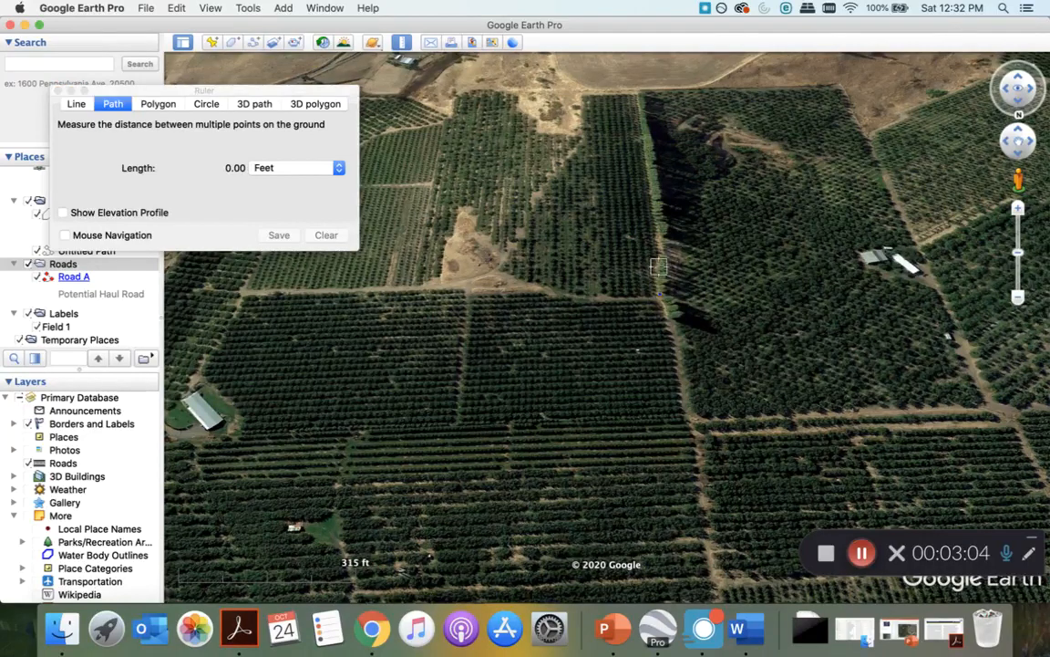
click(656, 223)
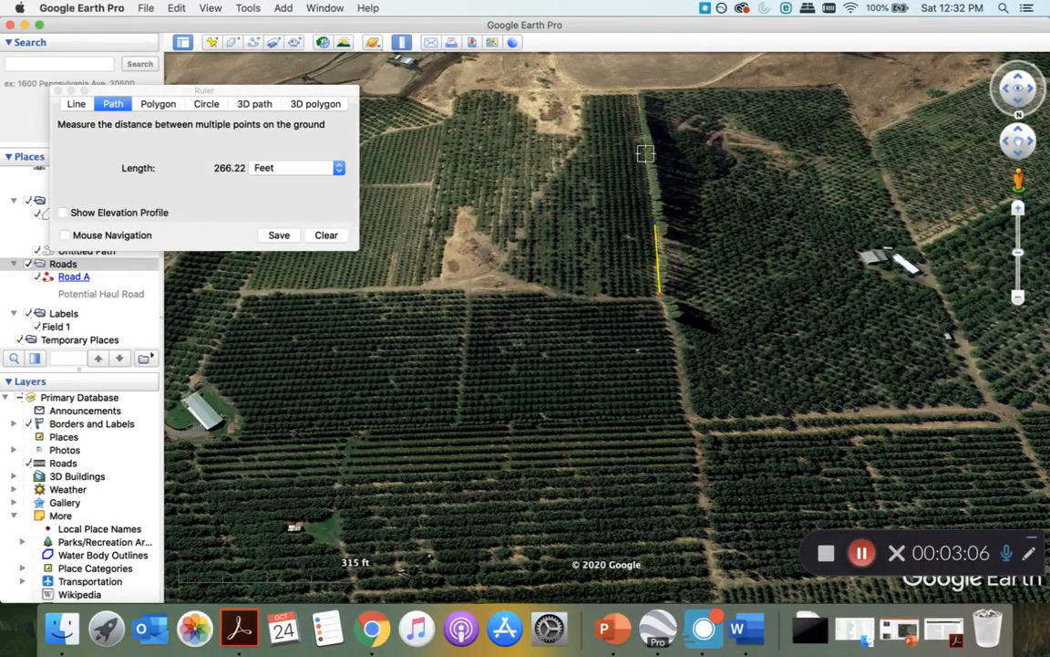
click(646, 153)
click(636, 91)
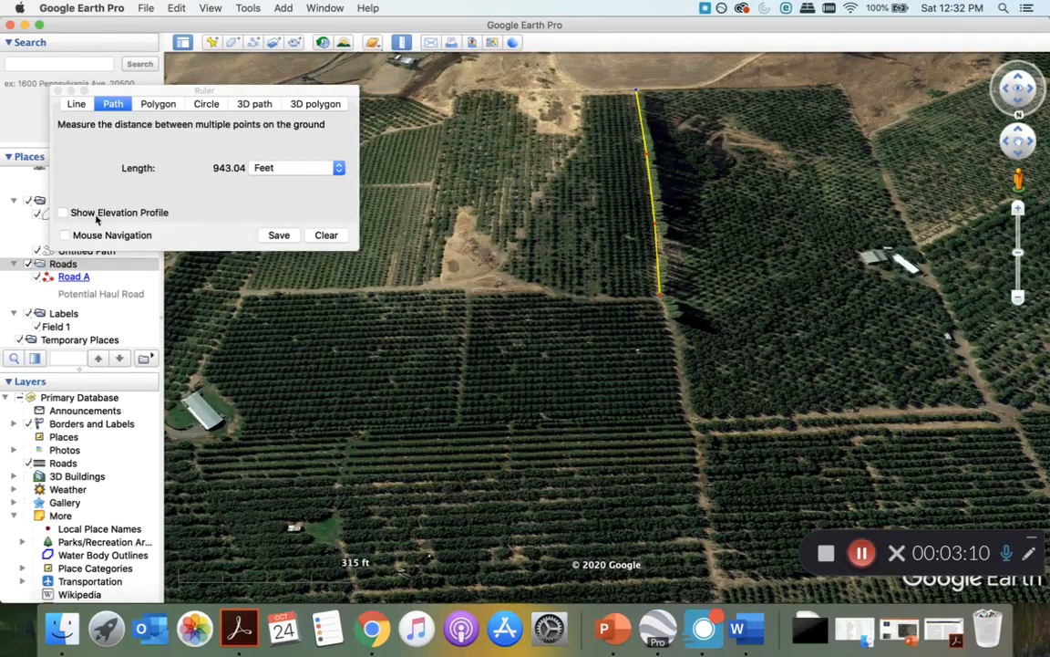
Save the measured path beside the tree line as "Road Option A"
click(279, 236)
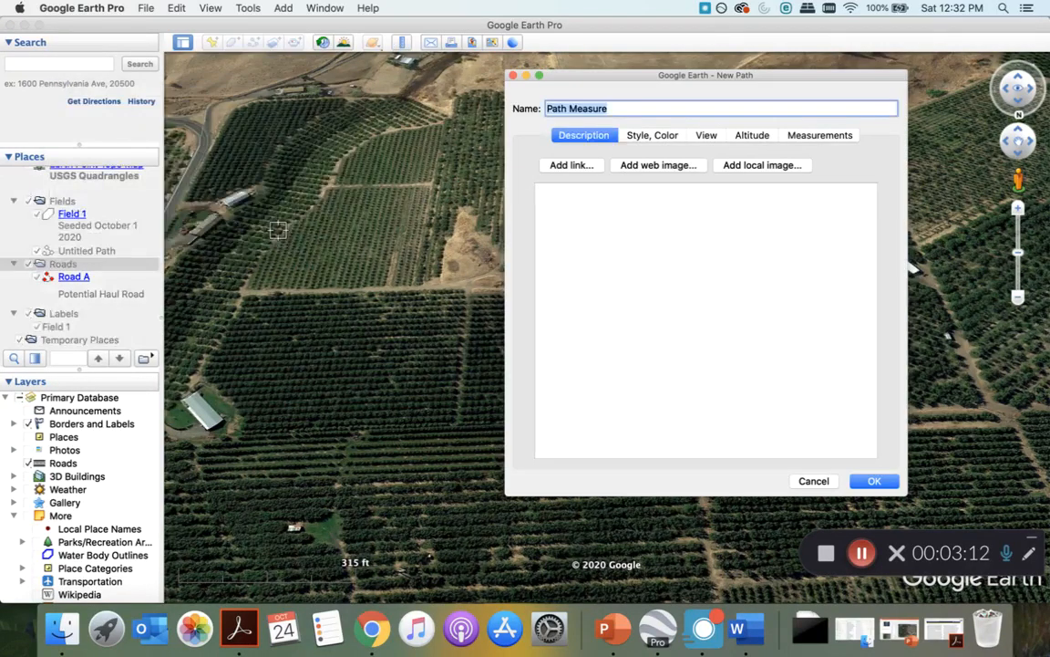
key(BackSpace)
text(Road Option)
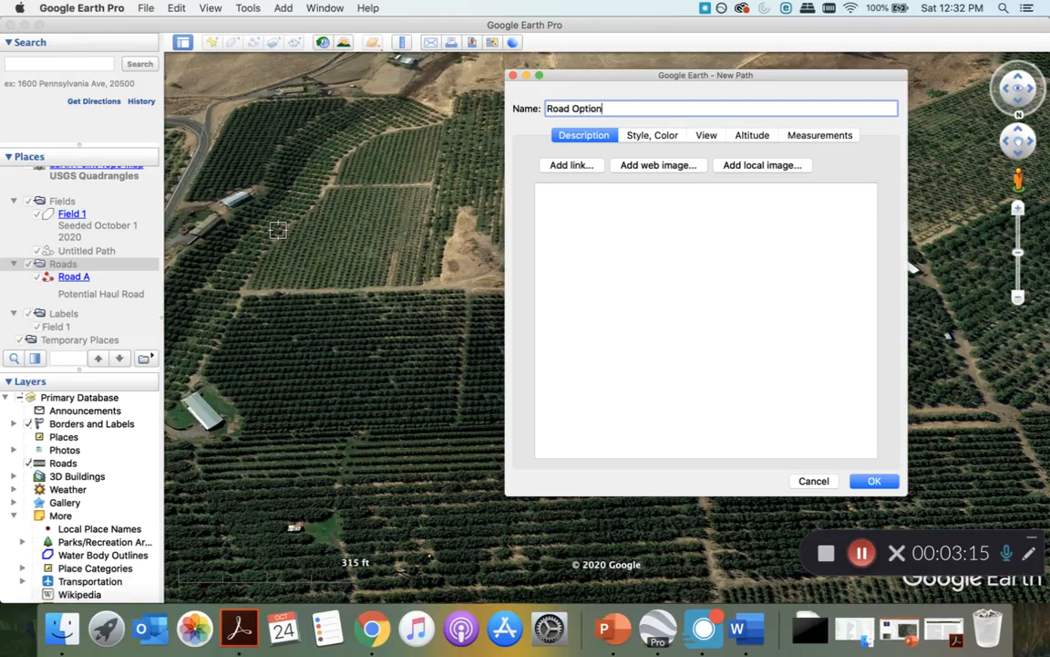
key(Tab)
text(n A)
key(Tab)
click(873, 481)
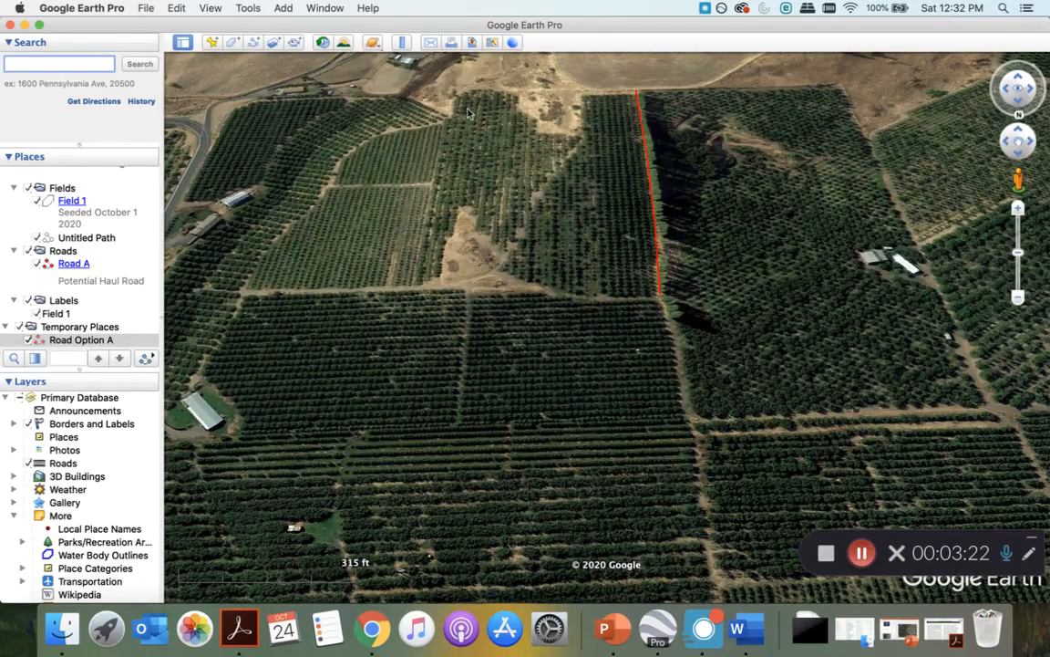
Measure a second ruler path about 923 ft long west of the bare dirt patch, from the track to the orchard's far edge
click(372, 42)
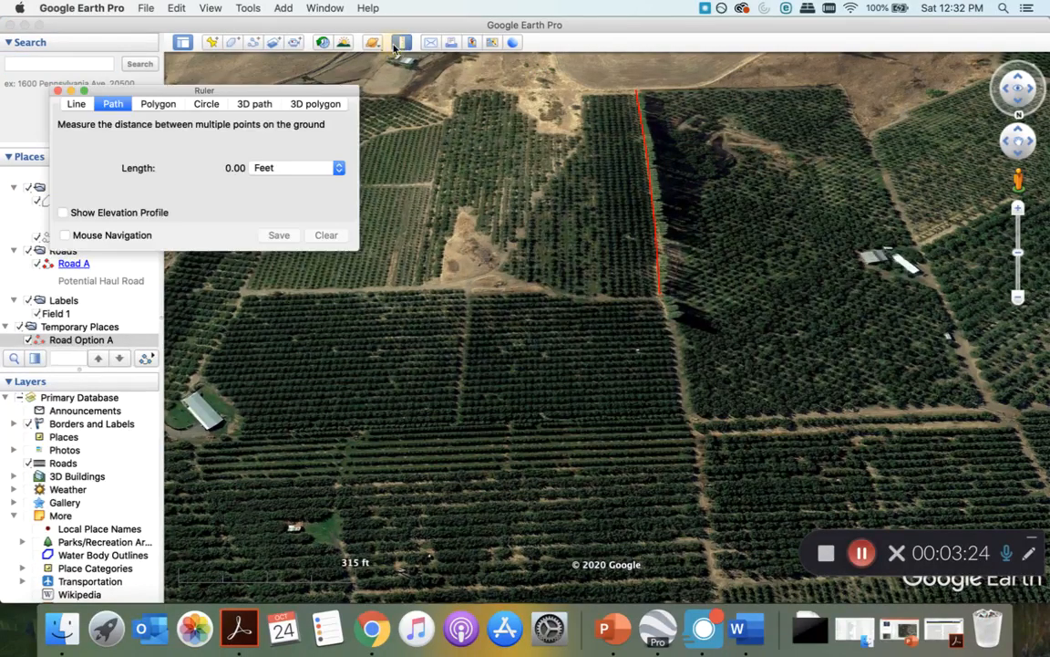
click(417, 282)
click(427, 207)
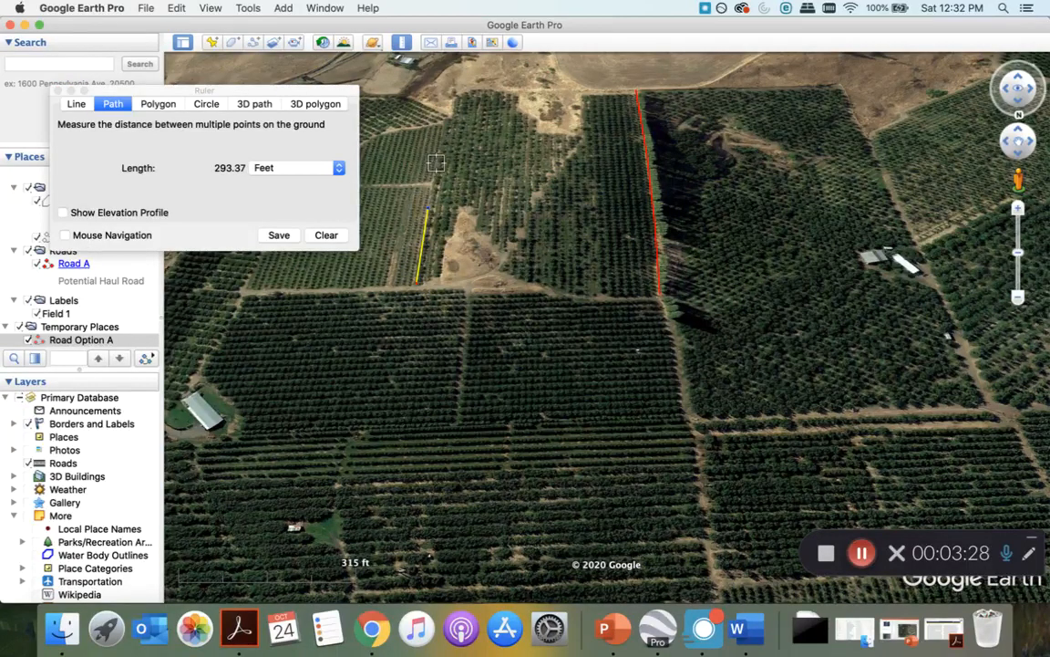
click(438, 161)
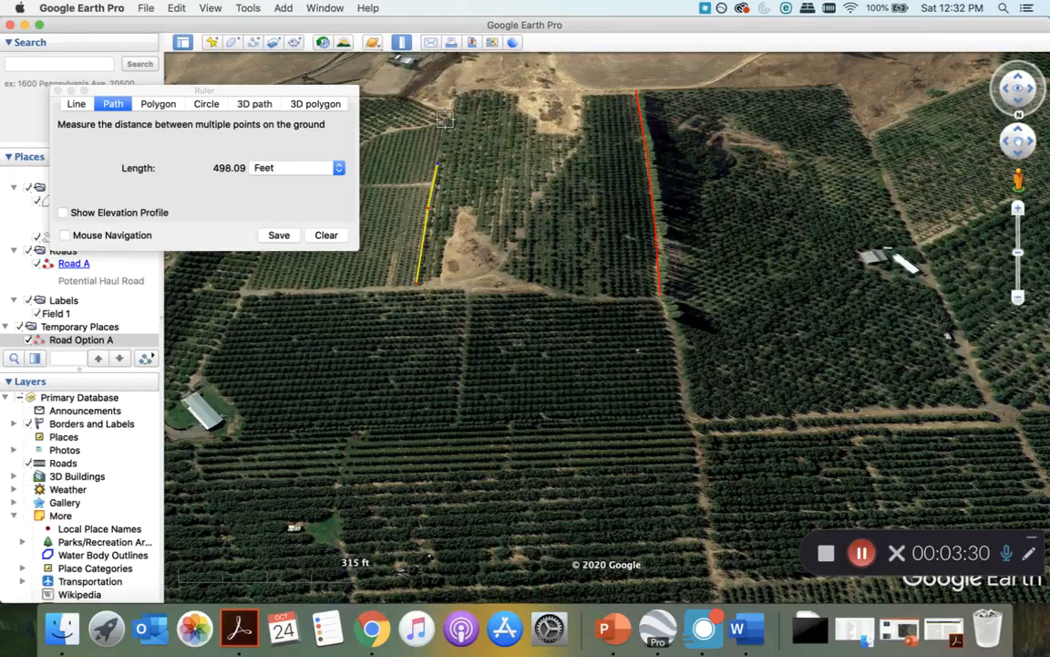
click(444, 123)
click(450, 102)
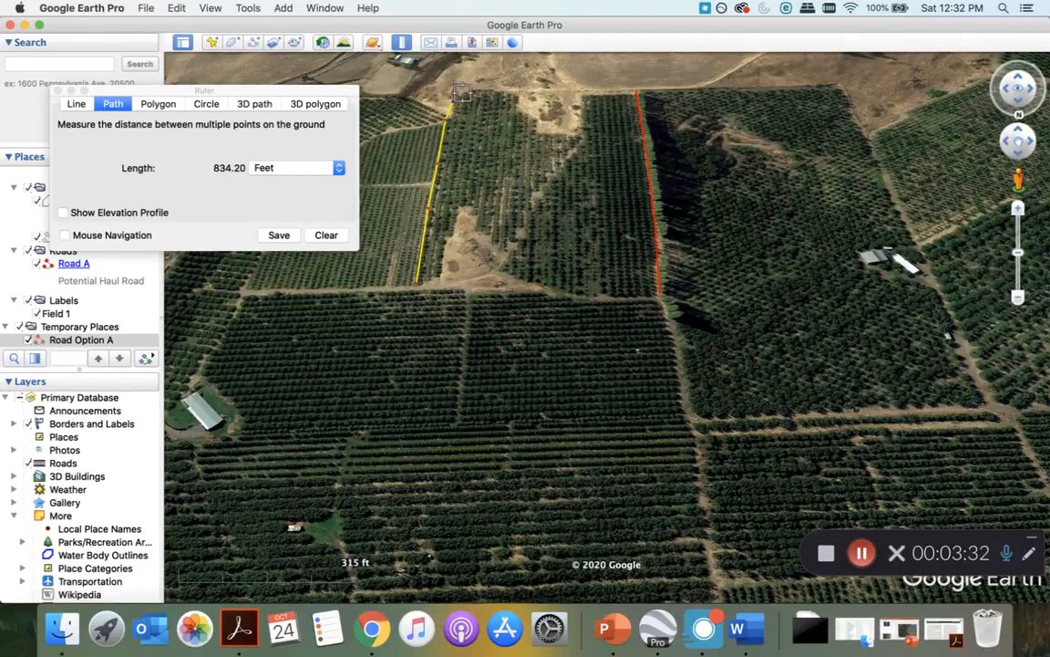
click(466, 92)
Save the second measured path as "Road Option B"
click(274, 235)
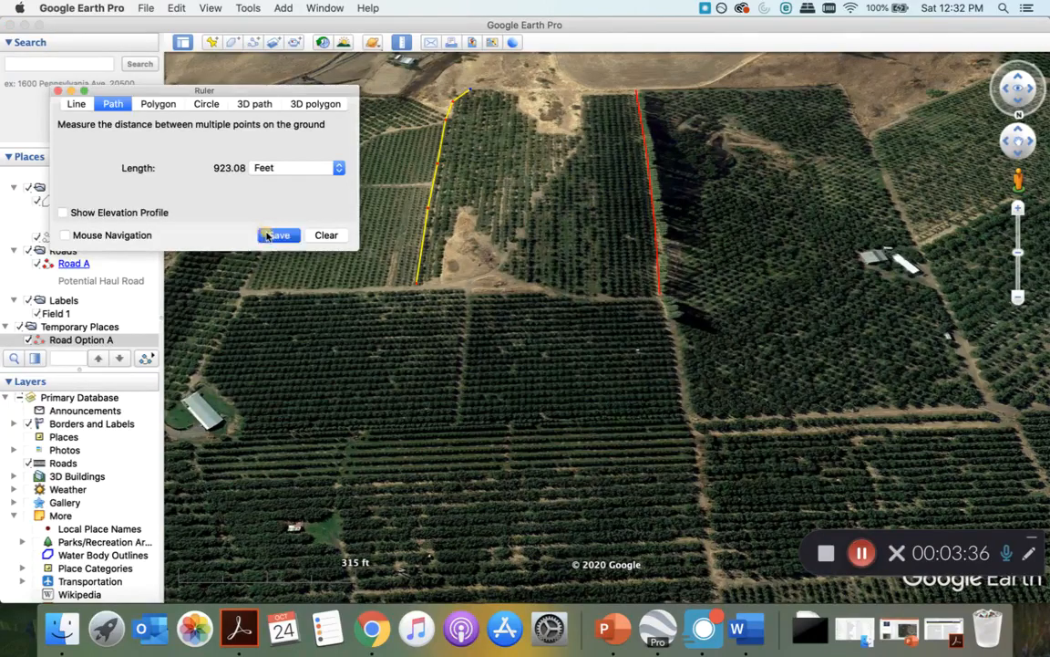
key(BackSpace)
text(Road )
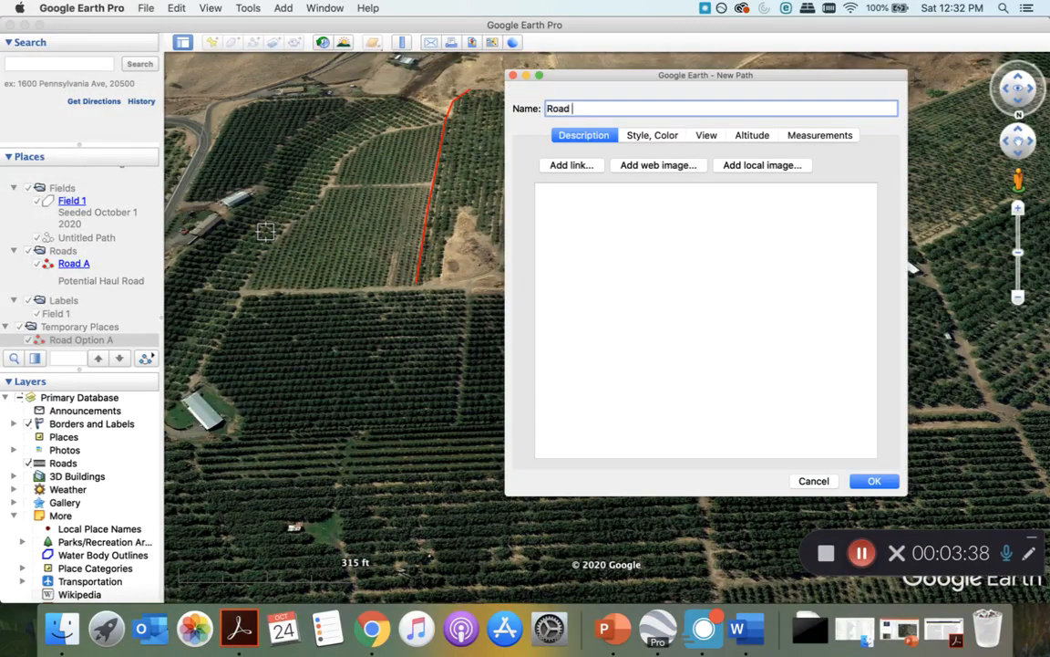
text(OPption B)
click(873, 481)
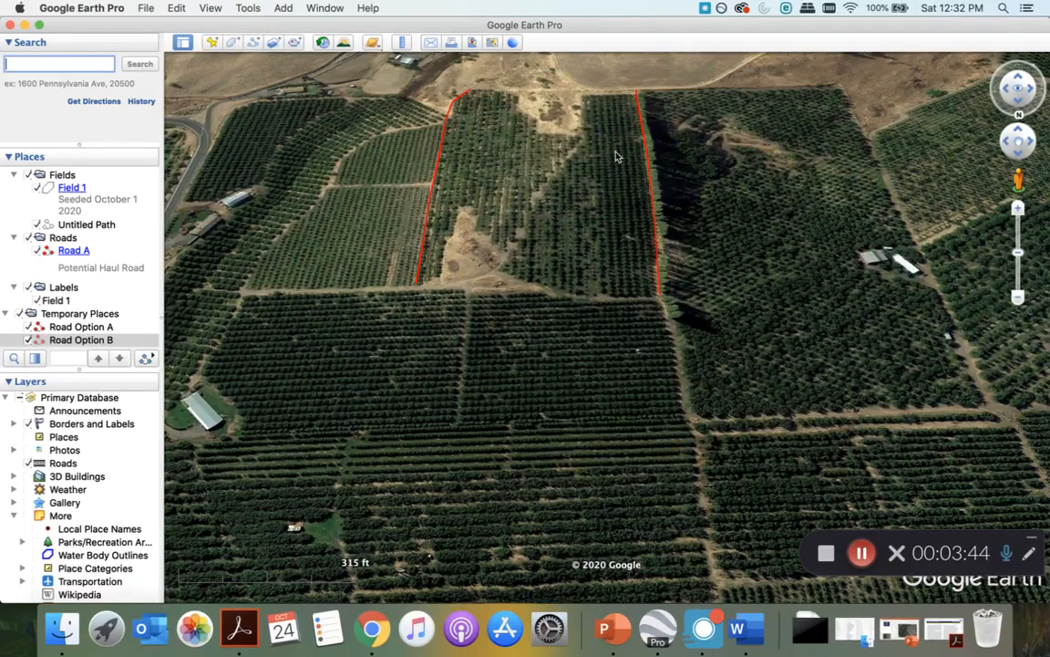
Show the elevation profile of Road Option A and bring both road paths into view
click(83, 326)
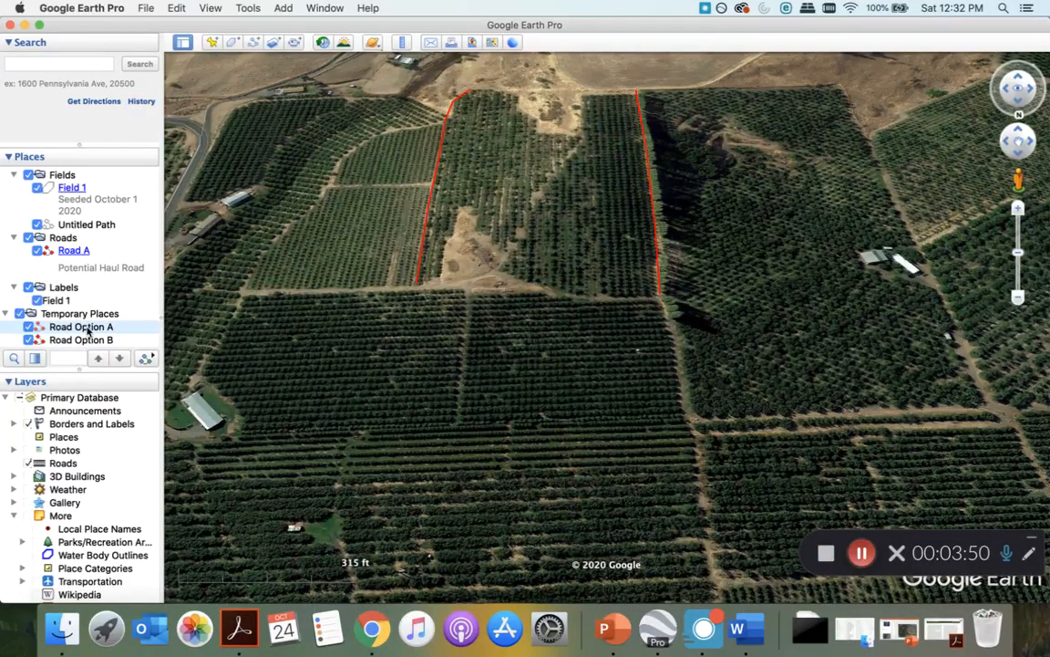
right_click(89, 331)
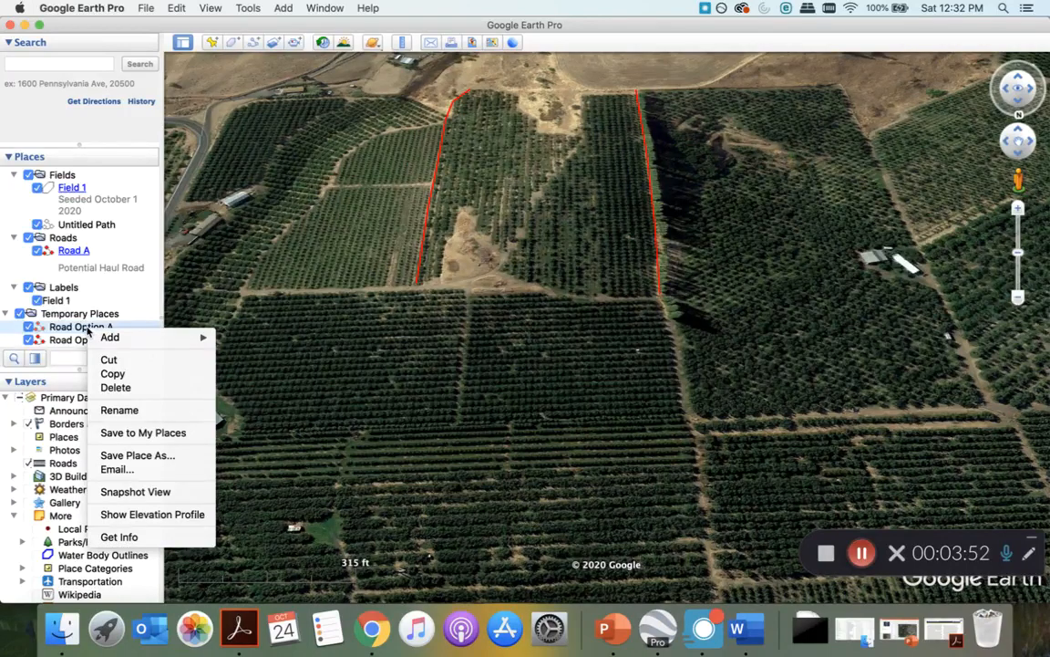
click(133, 515)
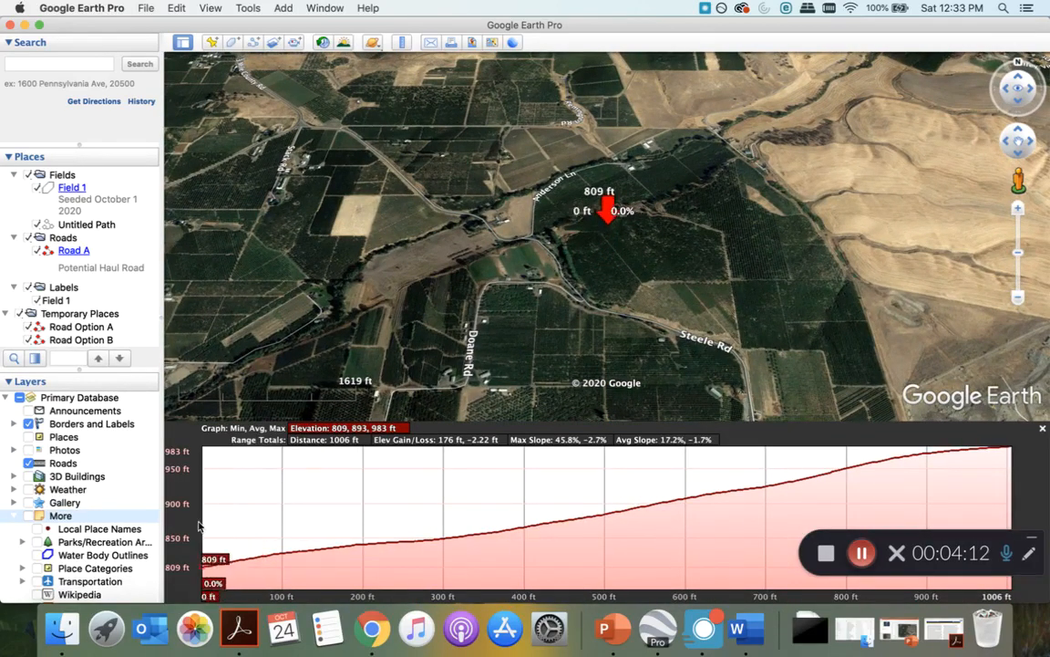
drag(531, 316, 532, 165)
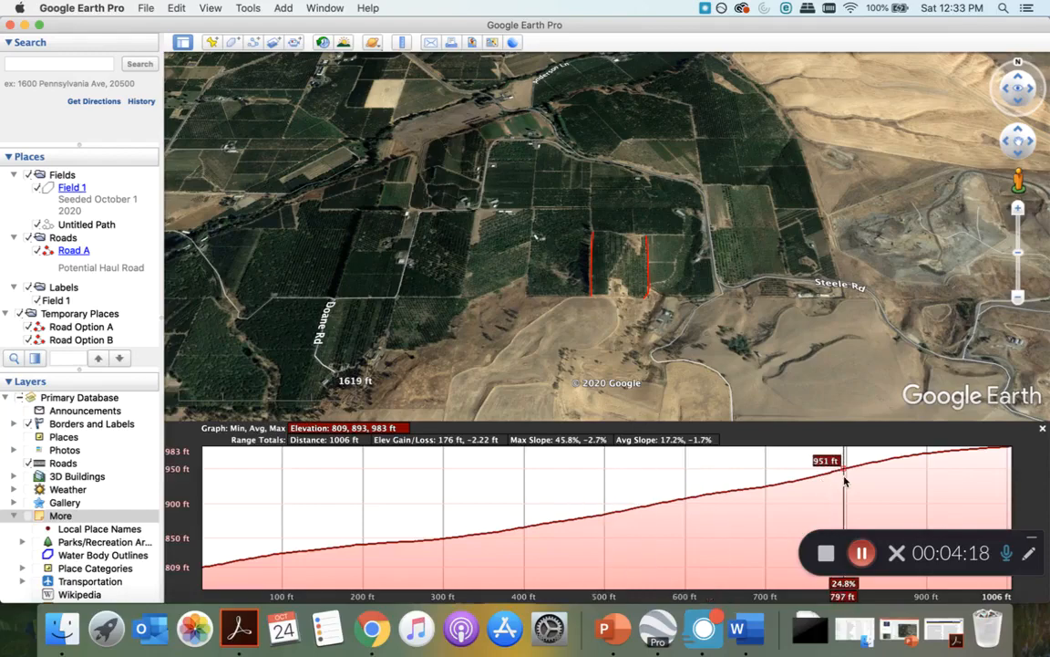
Show the elevation profile of Road Option B
click(66, 340)
right_click(66, 340)
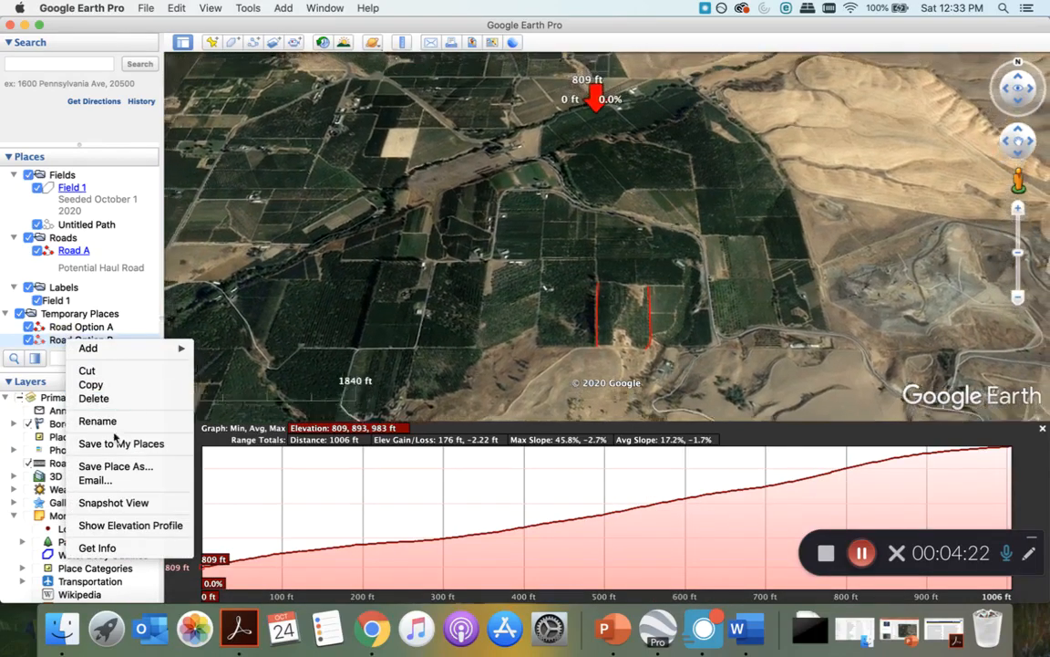
click(135, 525)
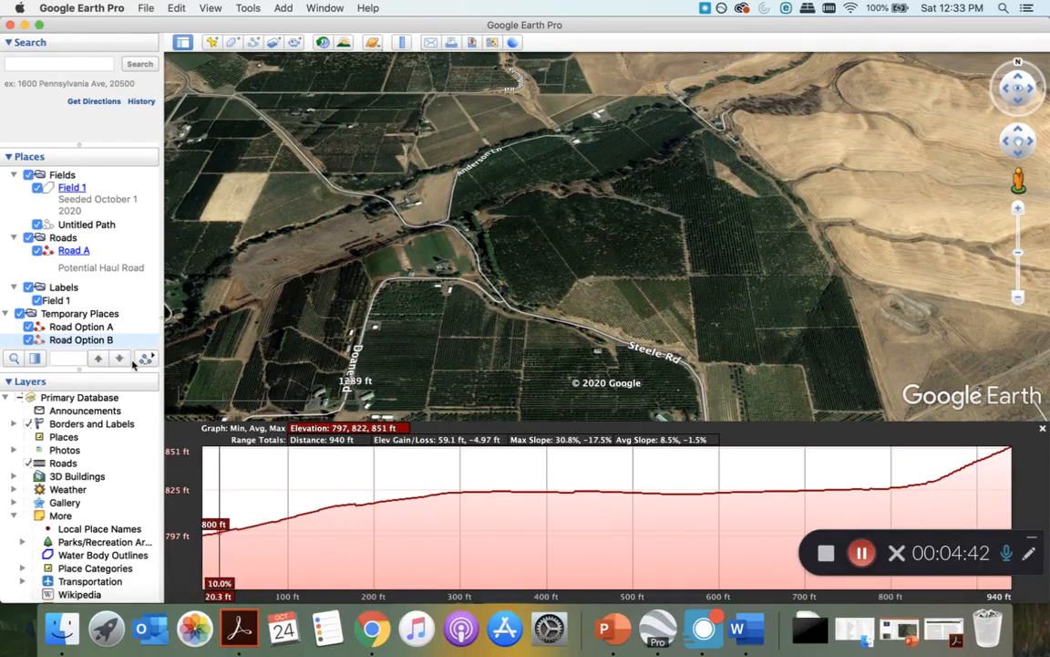
Inspect the description properties of Road Option A without editing them, and close the elevation profile
click(75, 328)
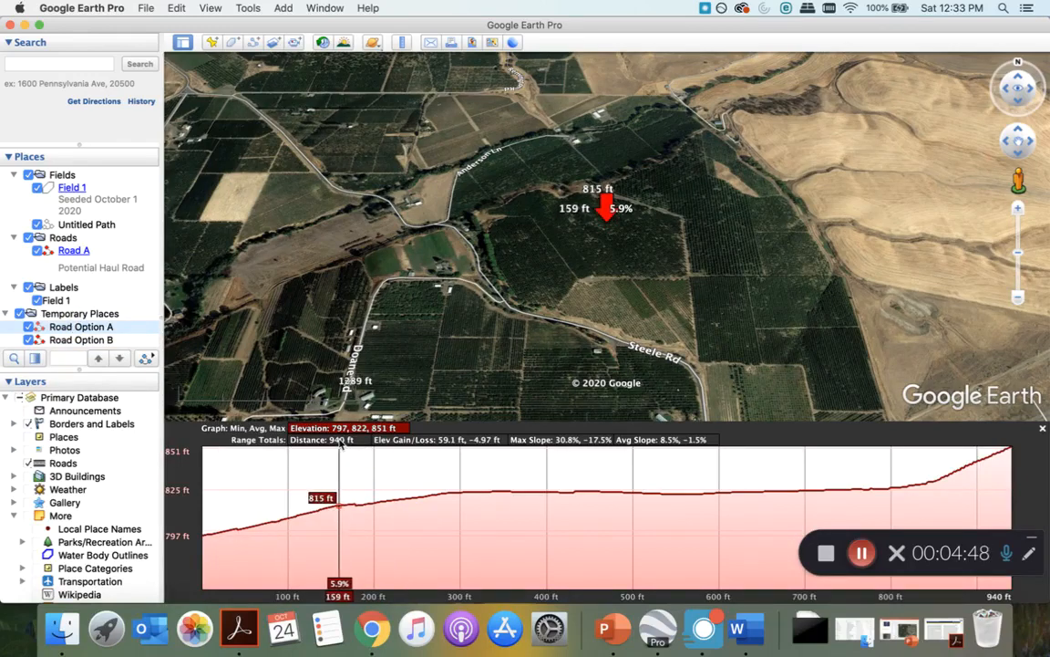
right_click(83, 328)
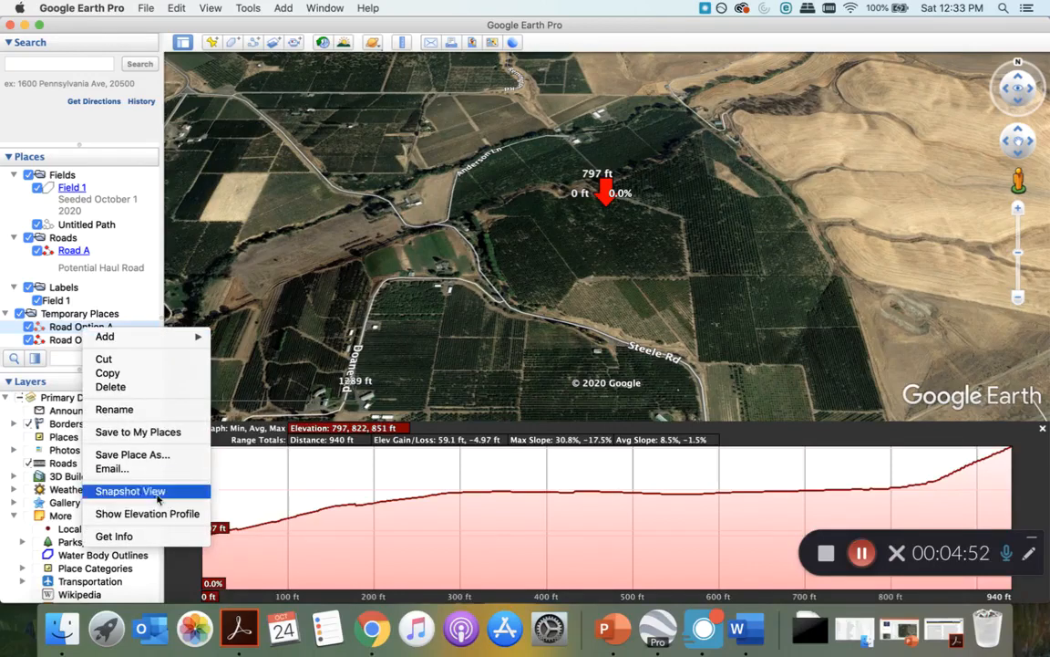
click(110, 536)
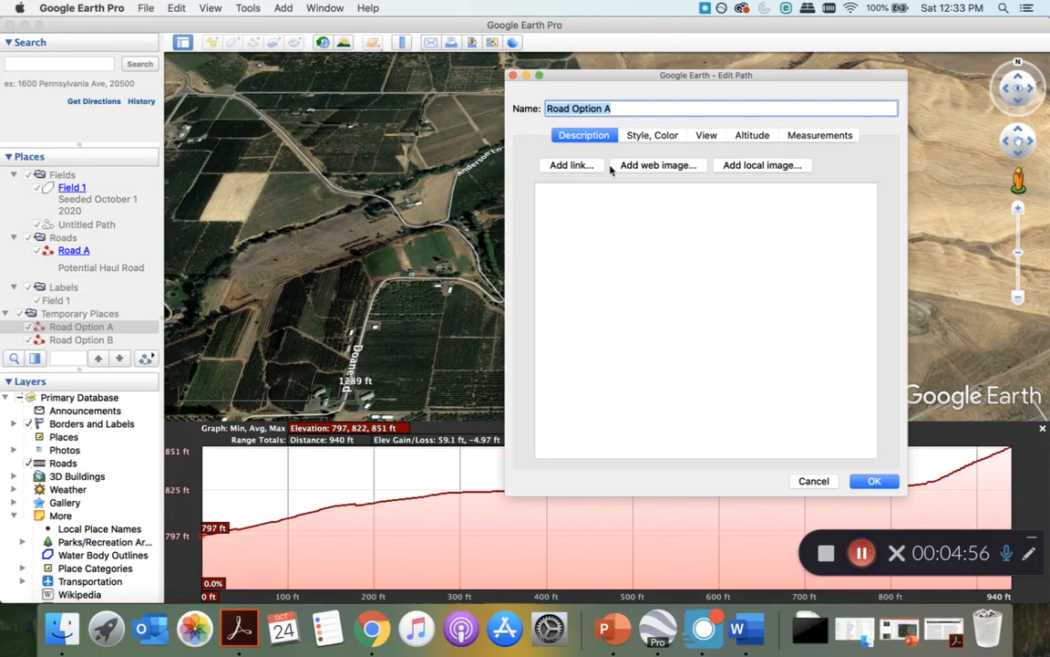
click(584, 213)
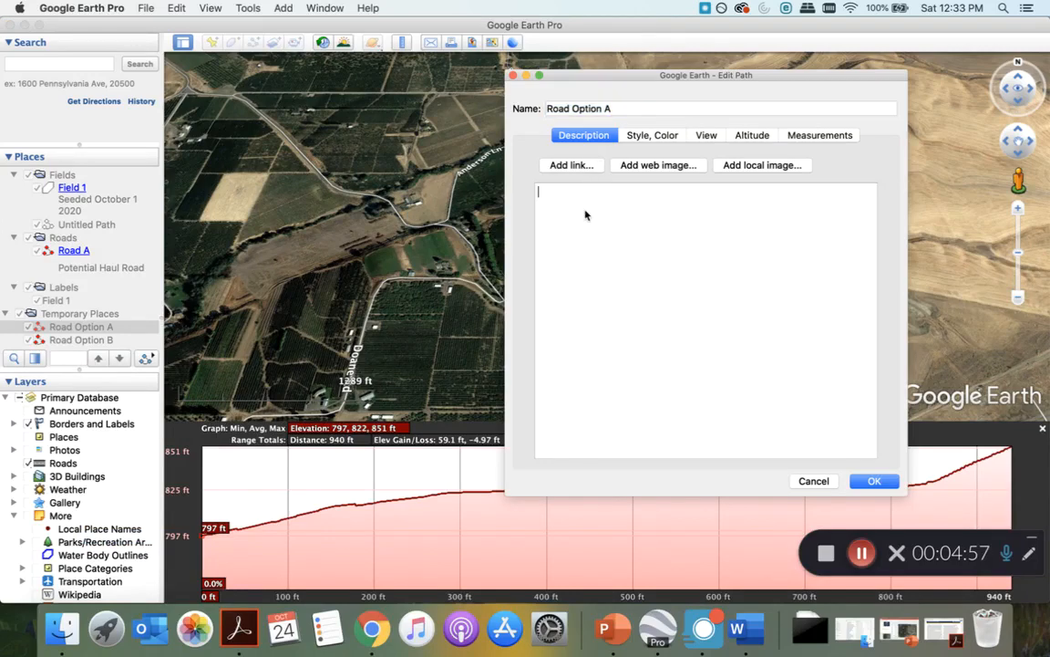
click(874, 482)
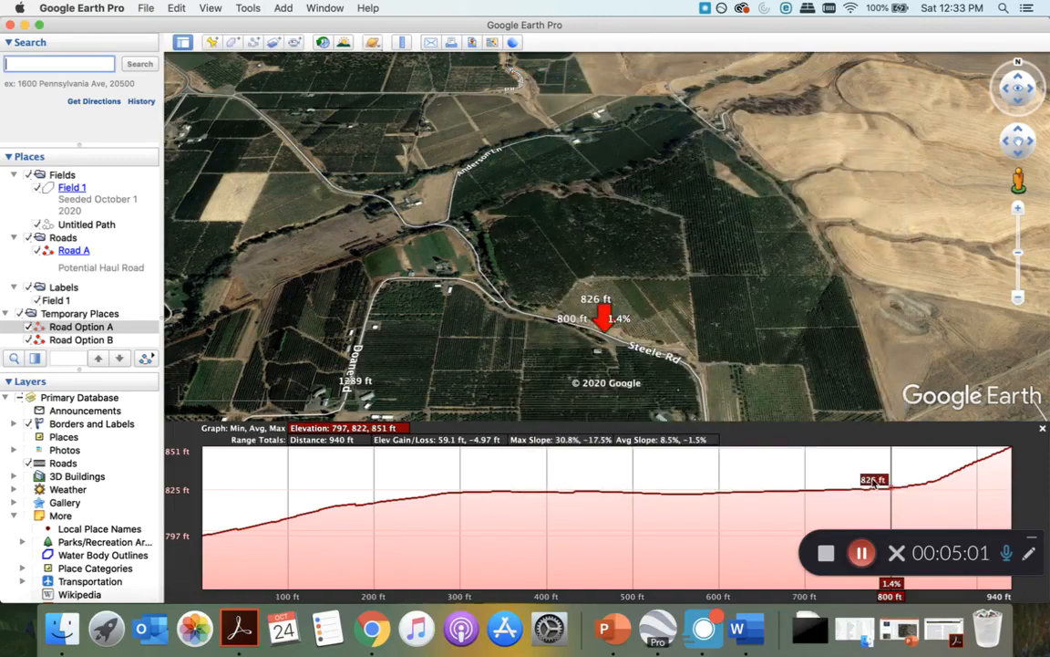
click(1042, 428)
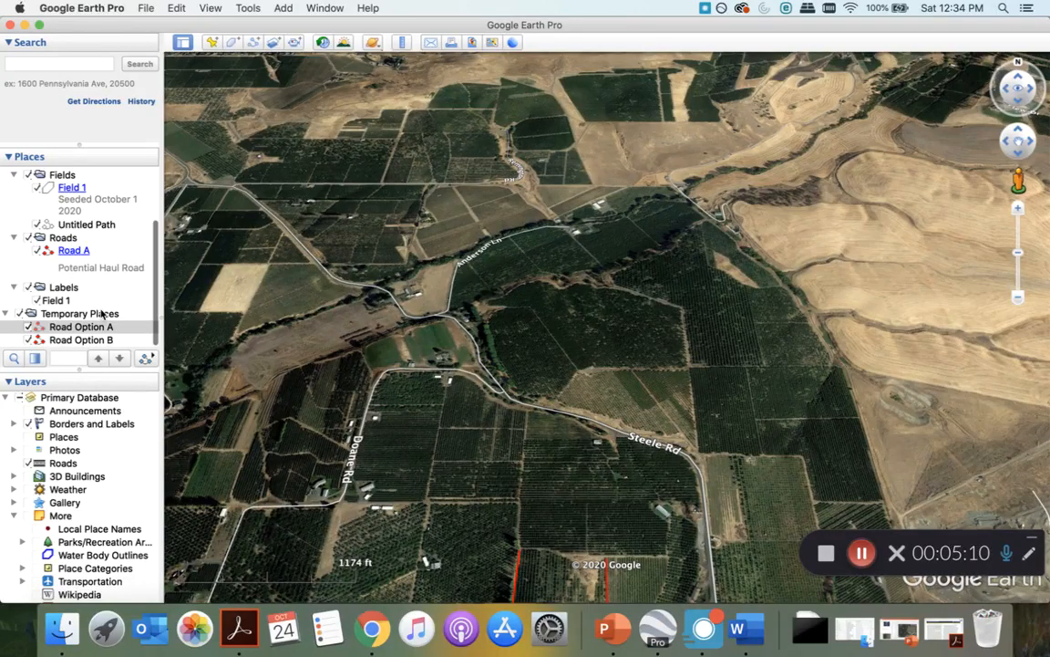
Turn on historical imagery for the orchards north of Steele Rd and narrow the timeline to single days in September 2018
scroll(103, 311, up, 1)
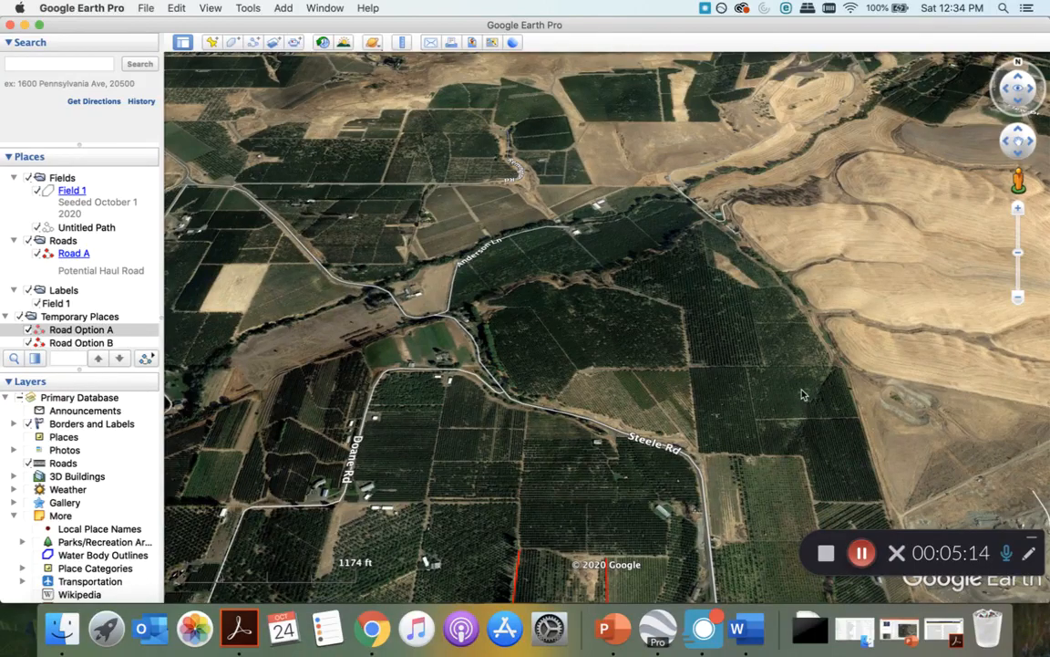
drag(802, 393, 879, 300)
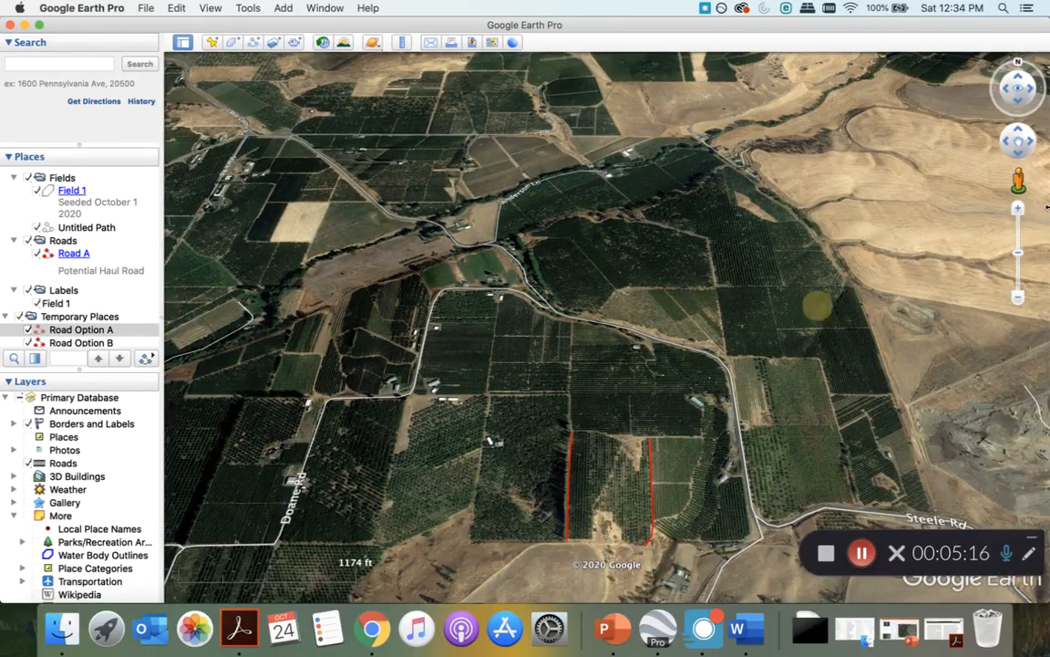
click(1020, 208)
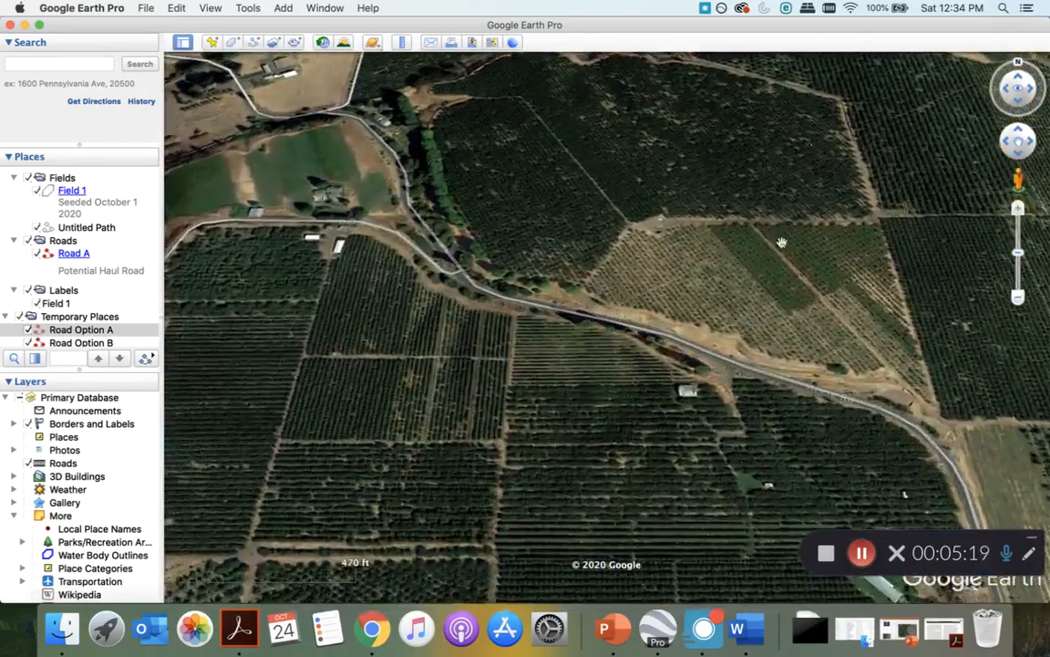
drag(782, 241, 697, 377)
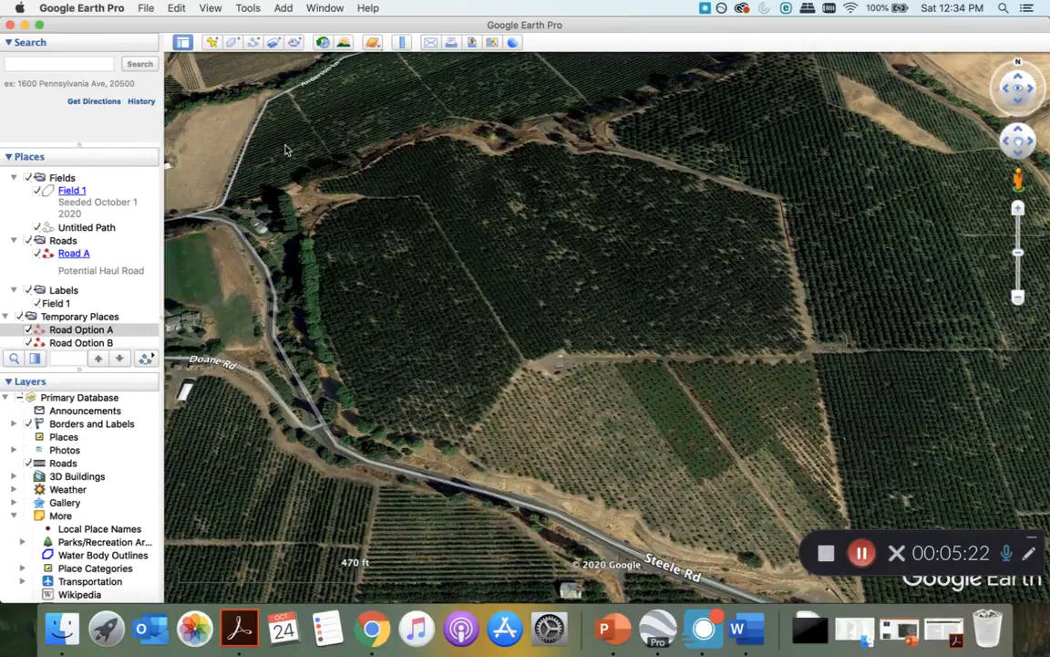
click(322, 44)
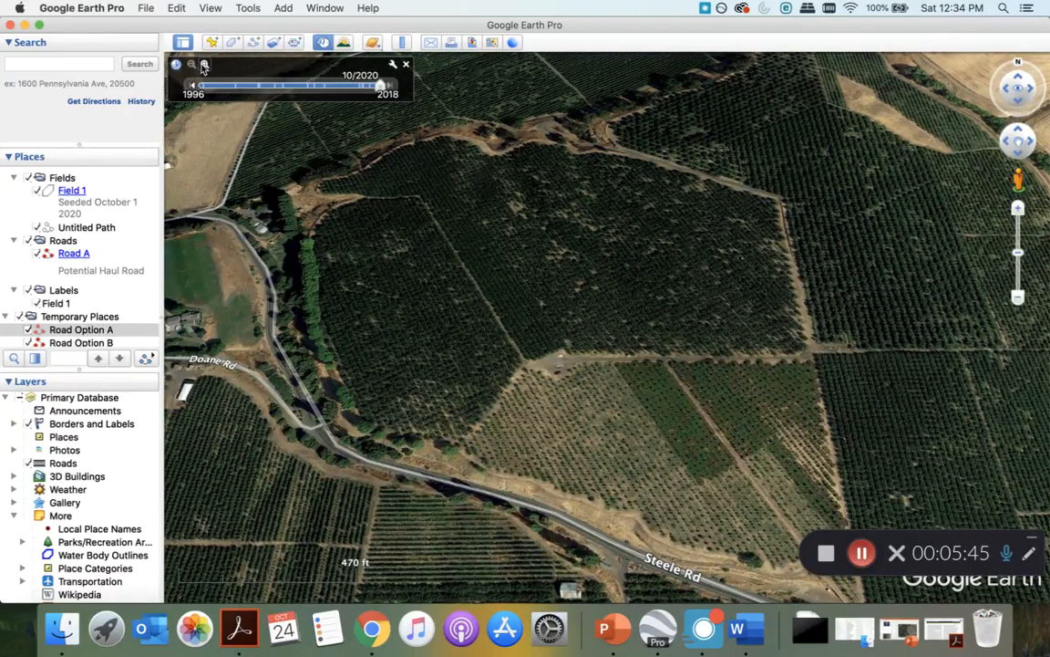
click(204, 65)
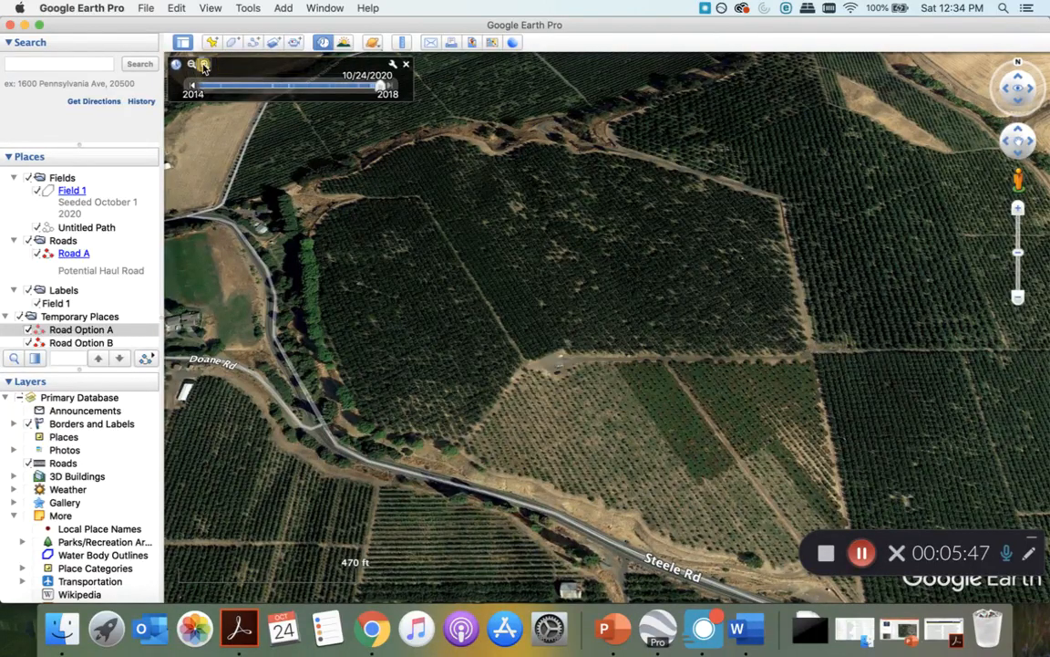
click(204, 65)
click(204, 65)
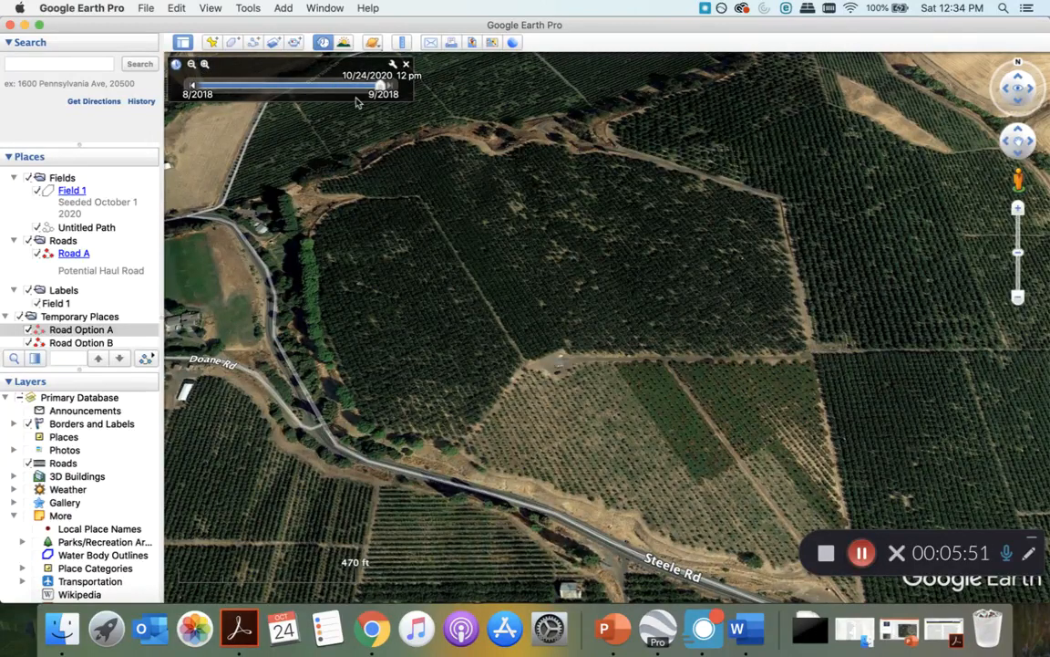
click(204, 65)
click(204, 65)
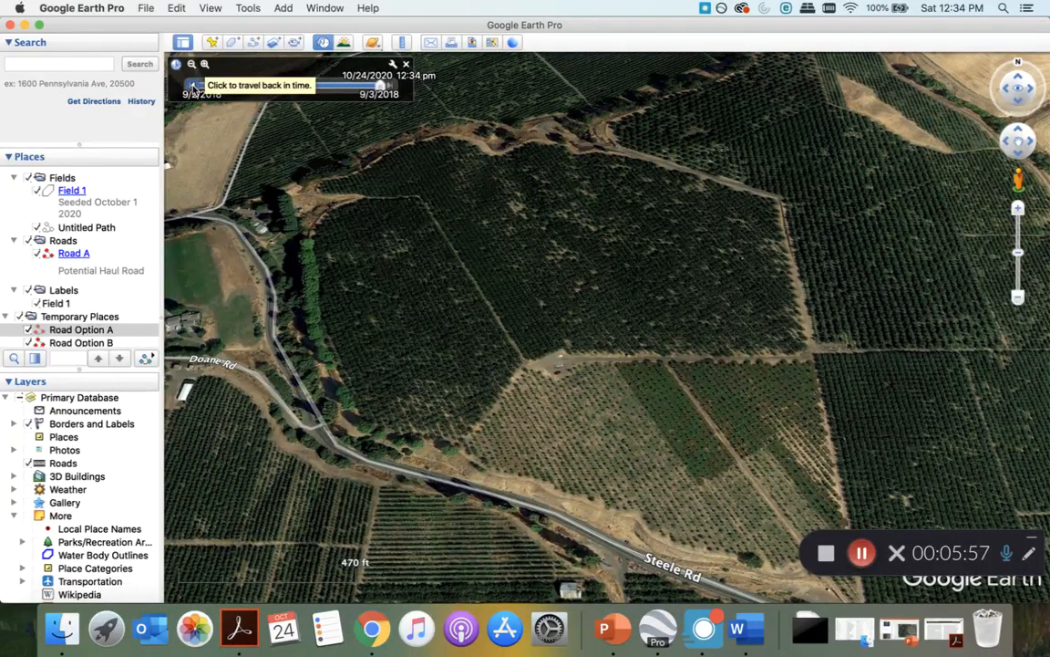
Go back to the 7/20/2018 imagery and widen the timeline to its full range from 1996 to 2018
click(194, 86)
click(193, 86)
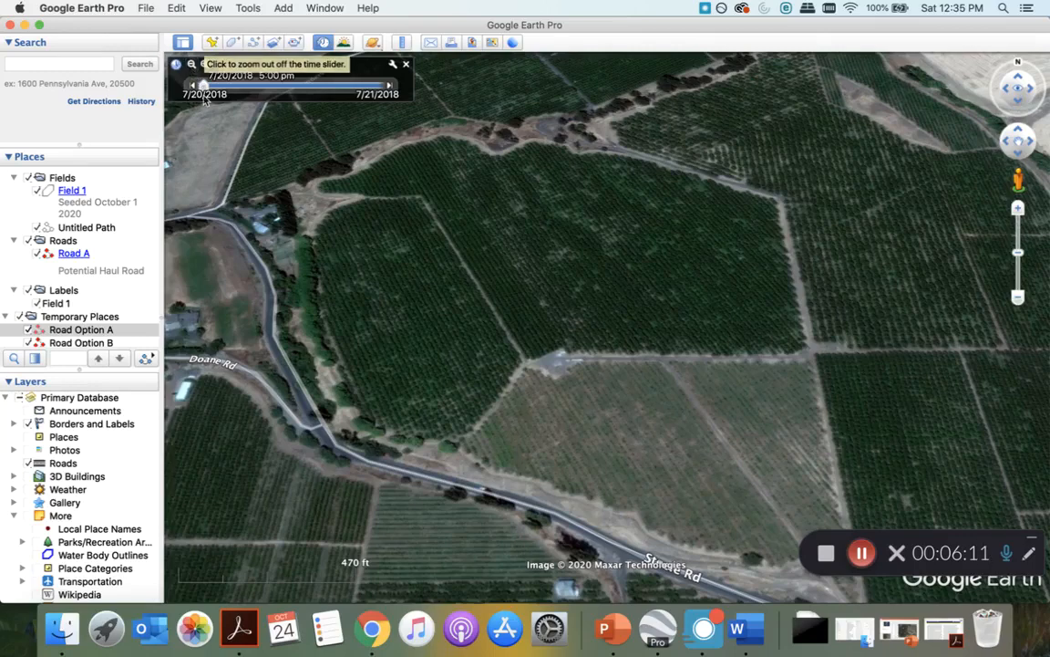
click(192, 65)
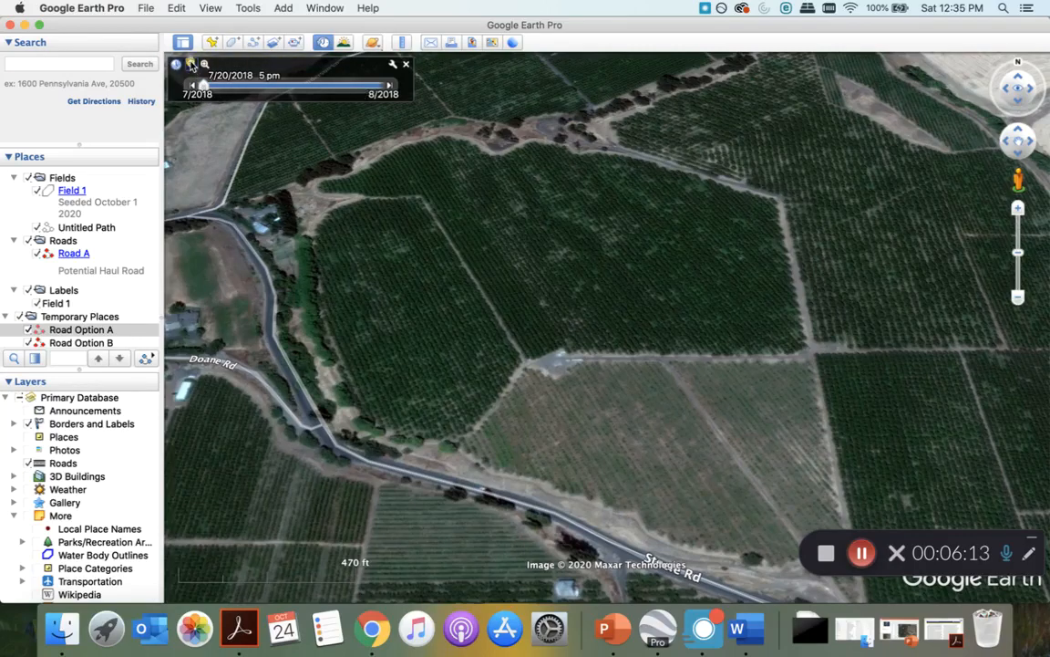
click(192, 64)
click(192, 65)
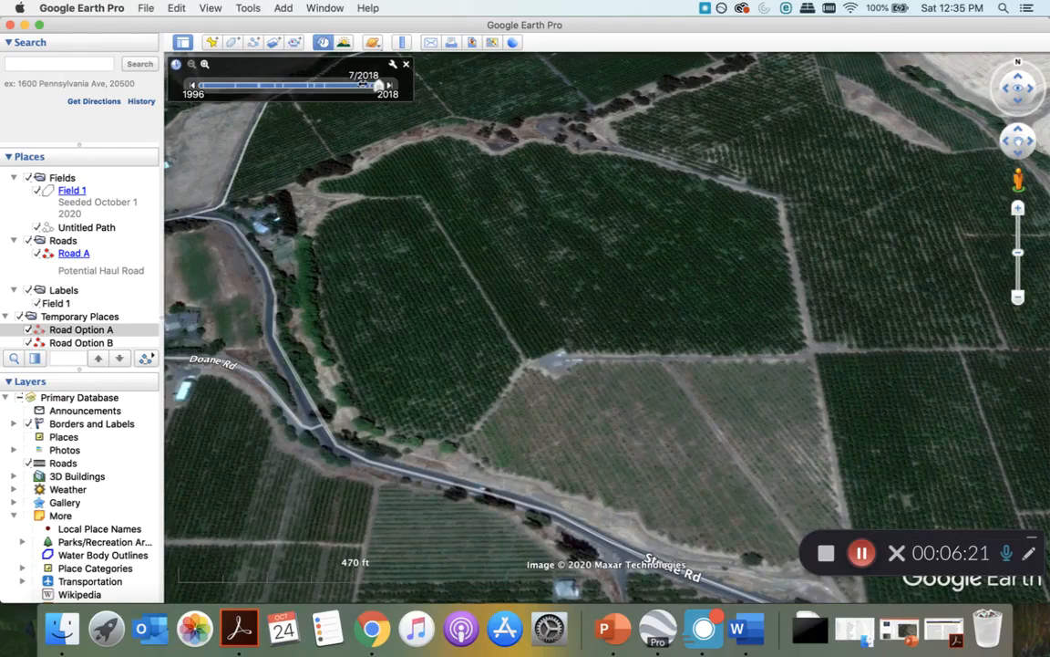
View the orchards in the 9/2016 imagery and in the oldest imagery from 7/1996
drag(377, 85, 363, 85)
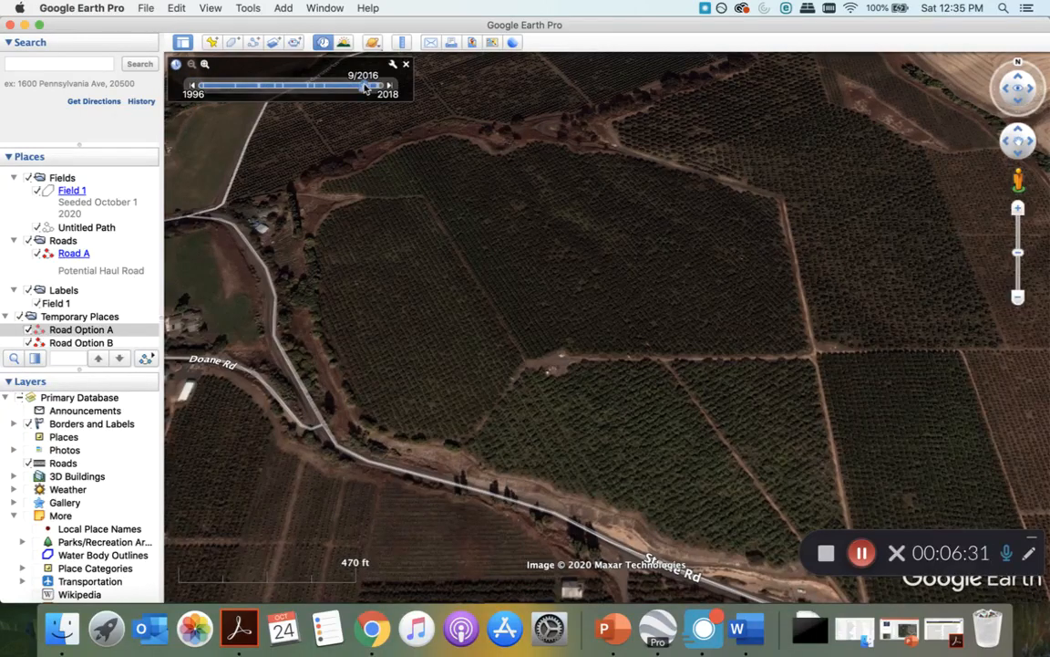
drag(365, 87, 182, 90)
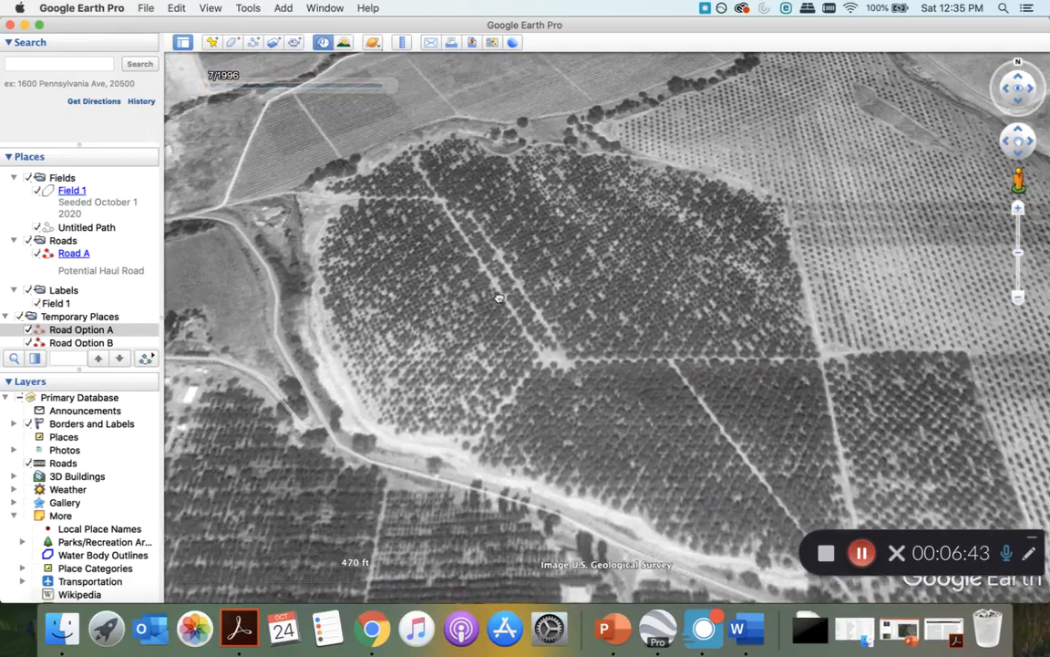
drag(499, 298, 361, 228)
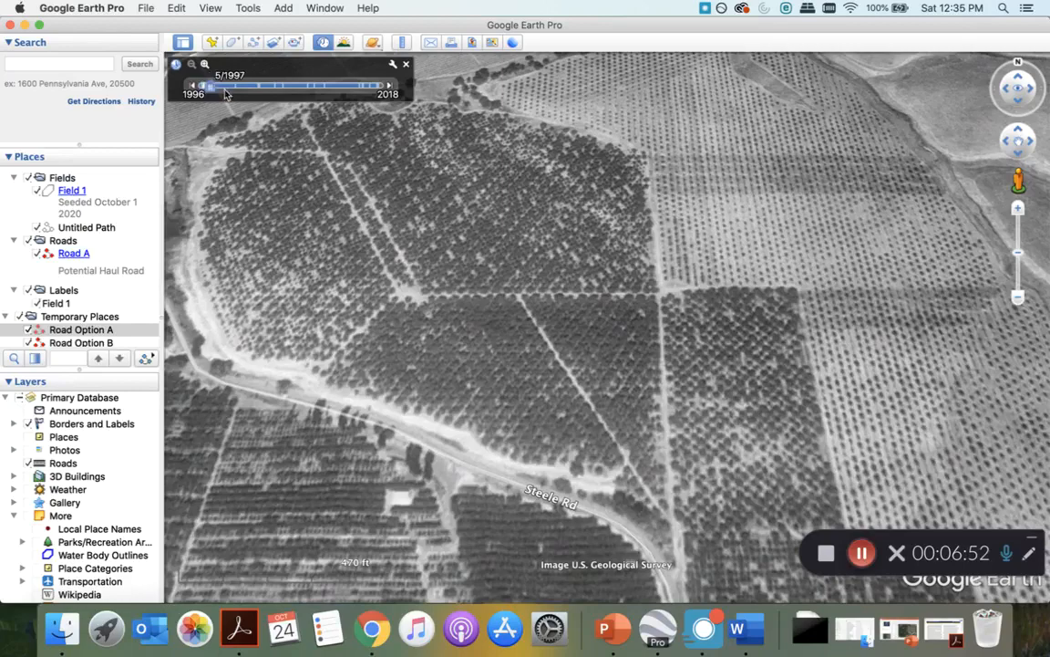
Compare the orchards in the 7/2000 imagery with the 6/2003 imagery, returning to 7/2000
drag(202, 84, 235, 86)
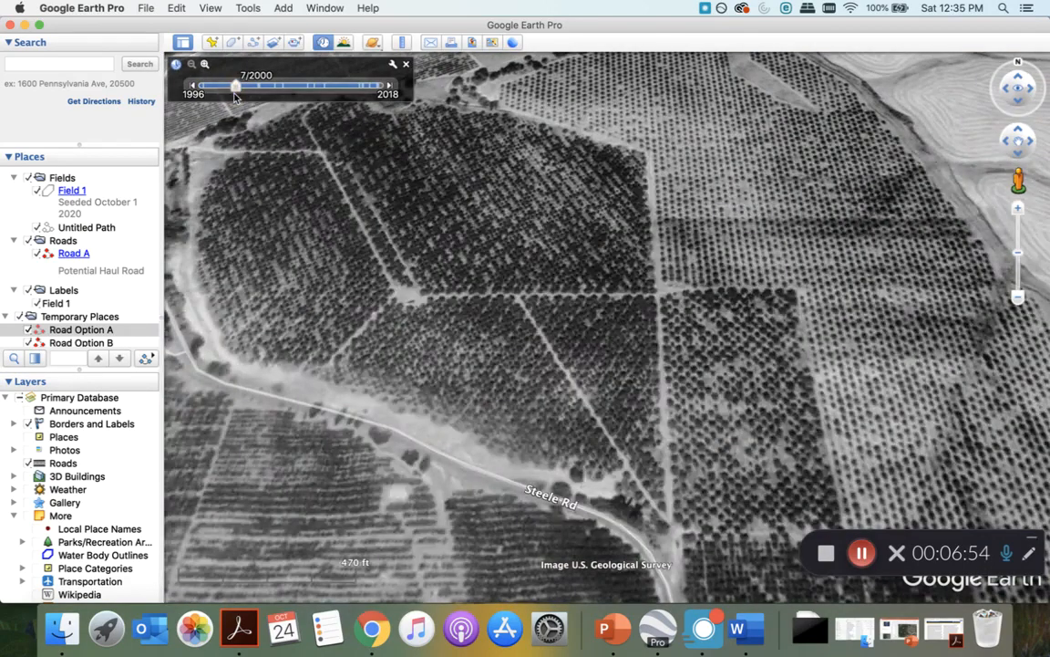
drag(236, 90, 258, 94)
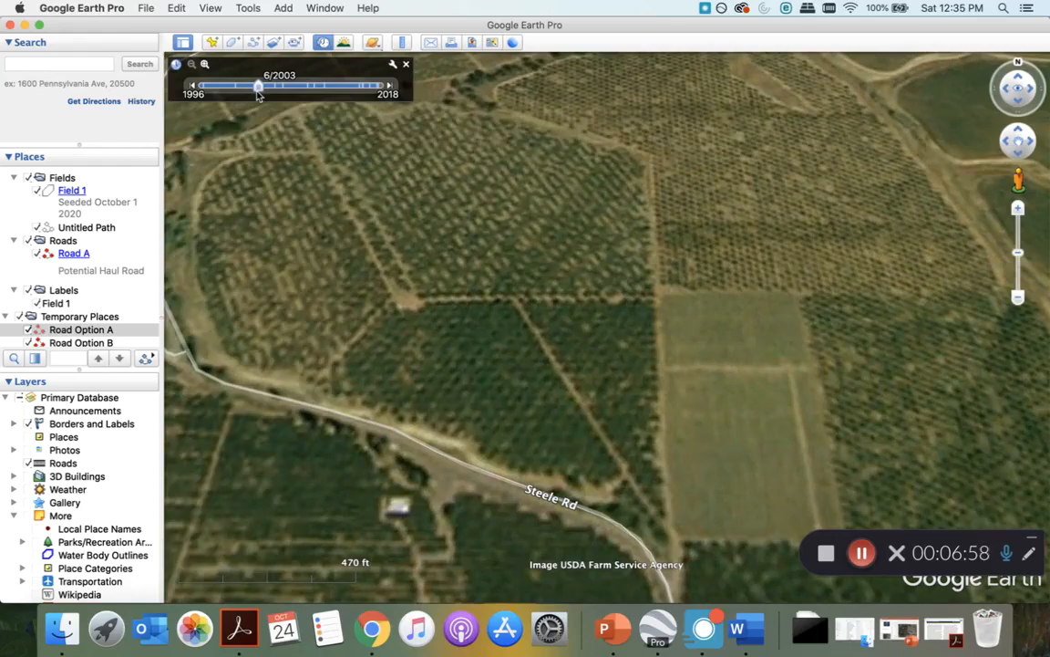
drag(258, 94, 235, 90)
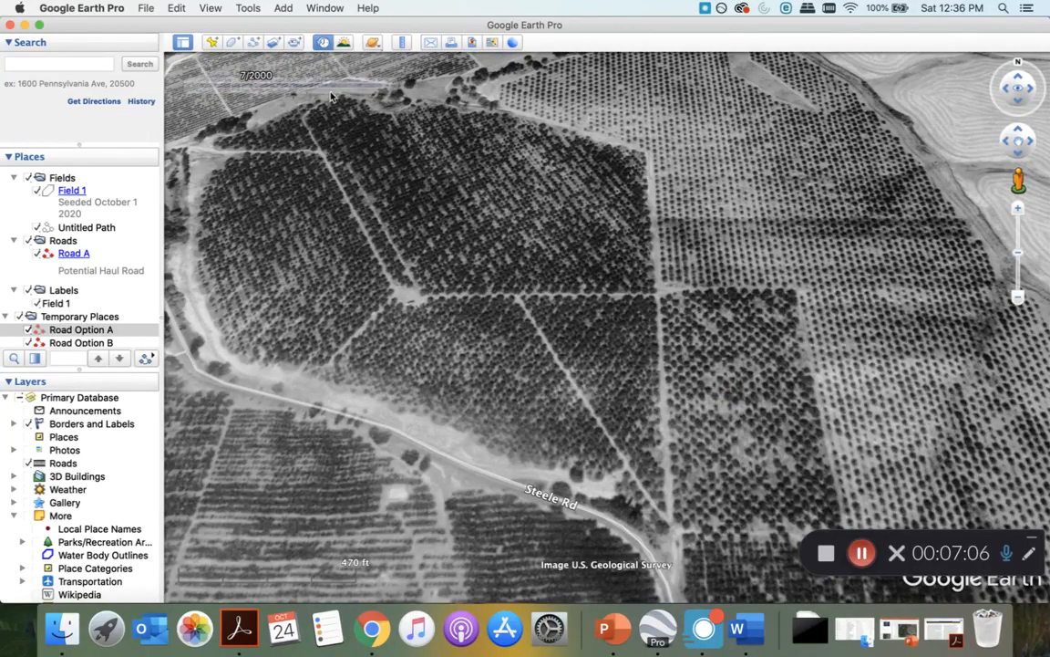
Advance the historical imagery one date at a time from 6/2003 to 8/2005, and move it on to 7/2010
click(388, 87)
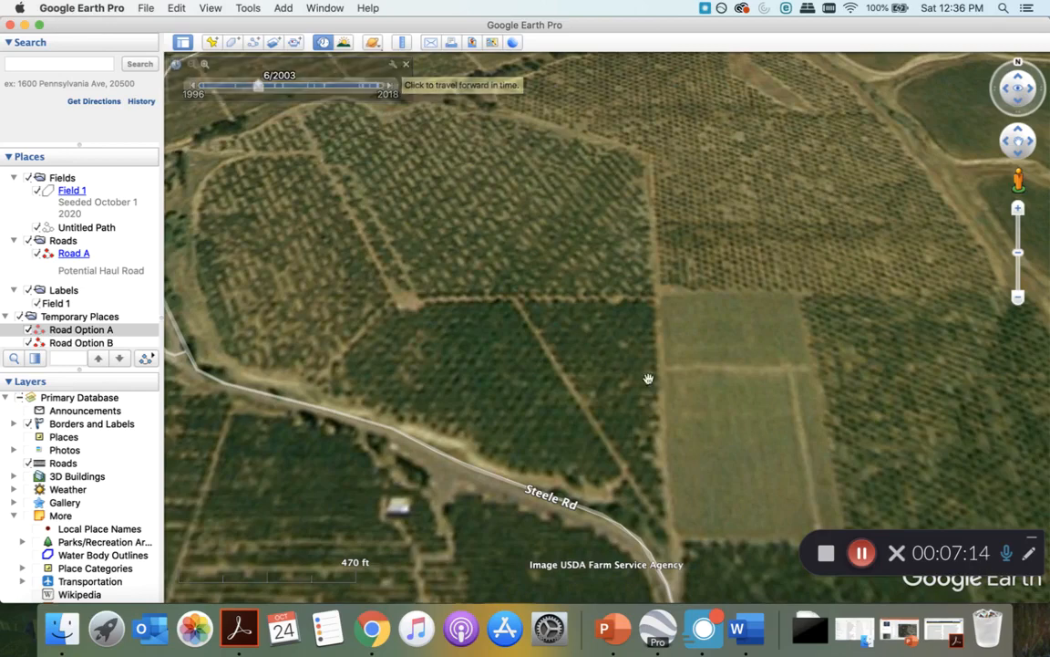
click(388, 86)
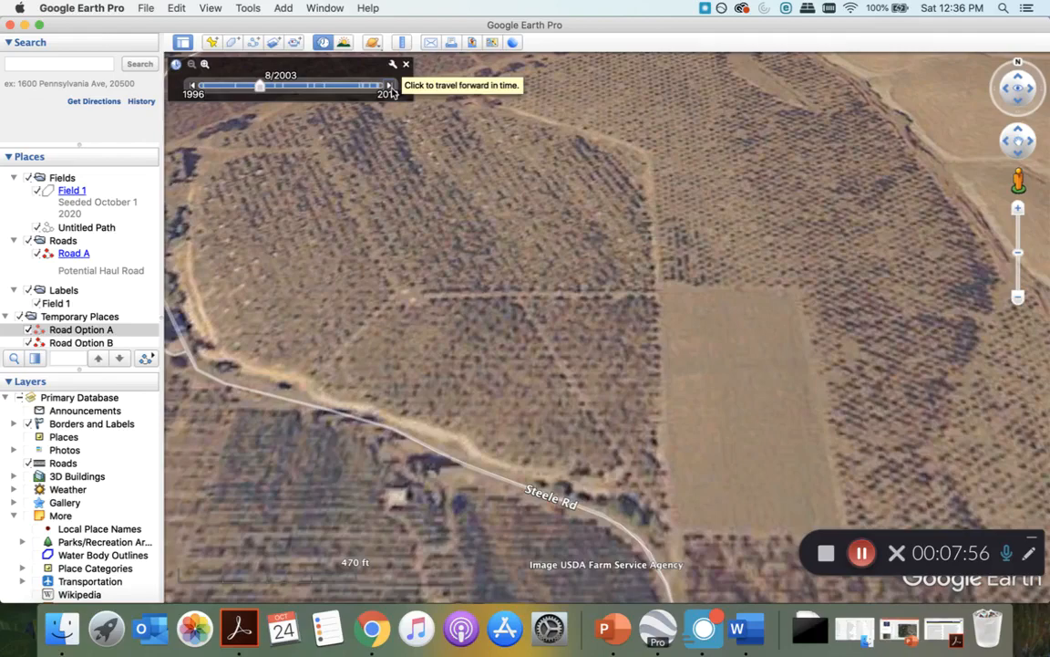
click(393, 87)
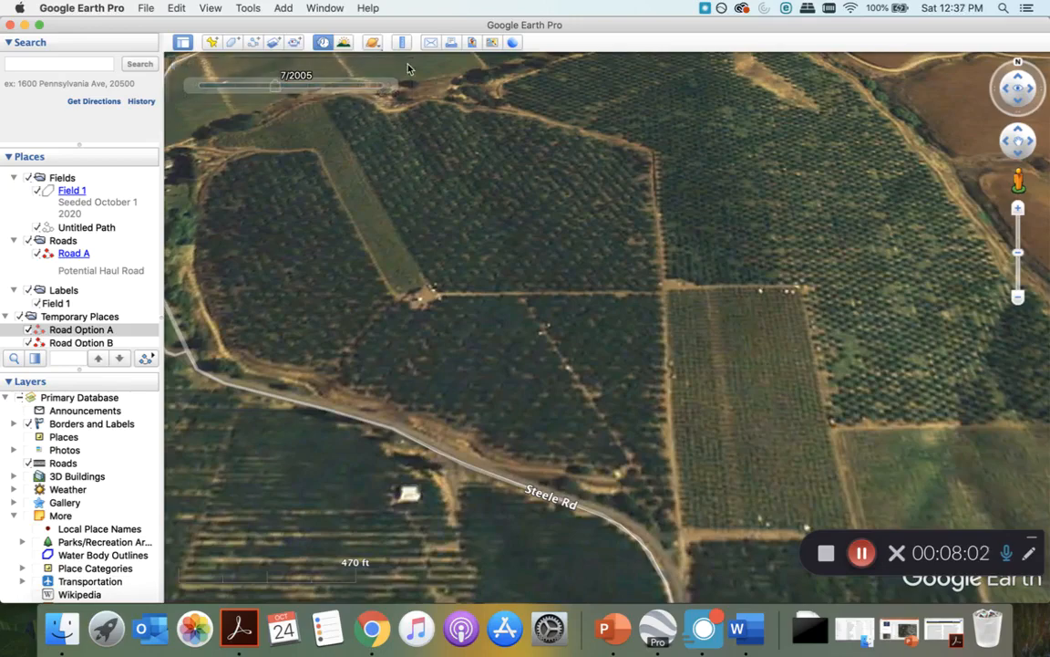
click(390, 87)
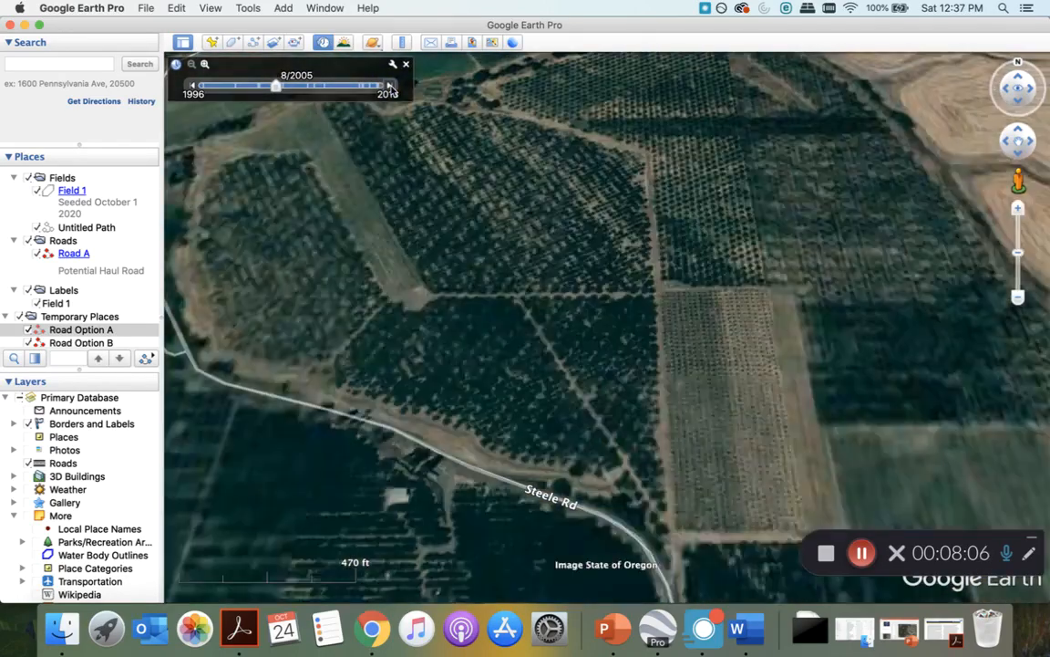
drag(275, 87, 314, 87)
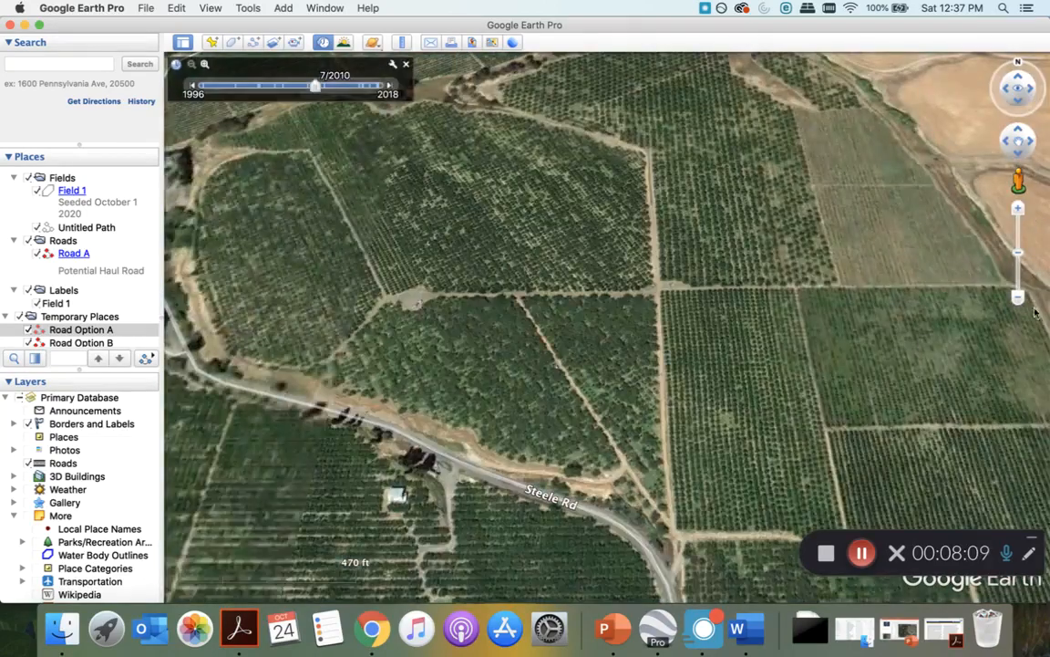
click(1019, 296)
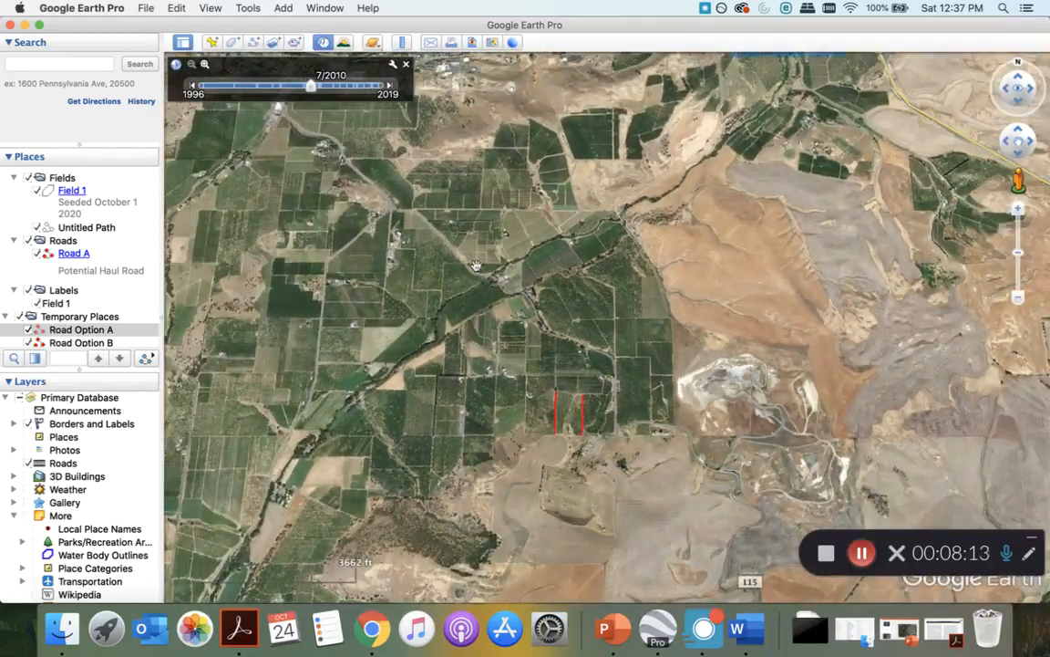
Survey the 7/2010 imagery from the orchards near The Dalles eastward past Fairbanks to Field 1 beside the Deschutes River
drag(476, 265, 992, 253)
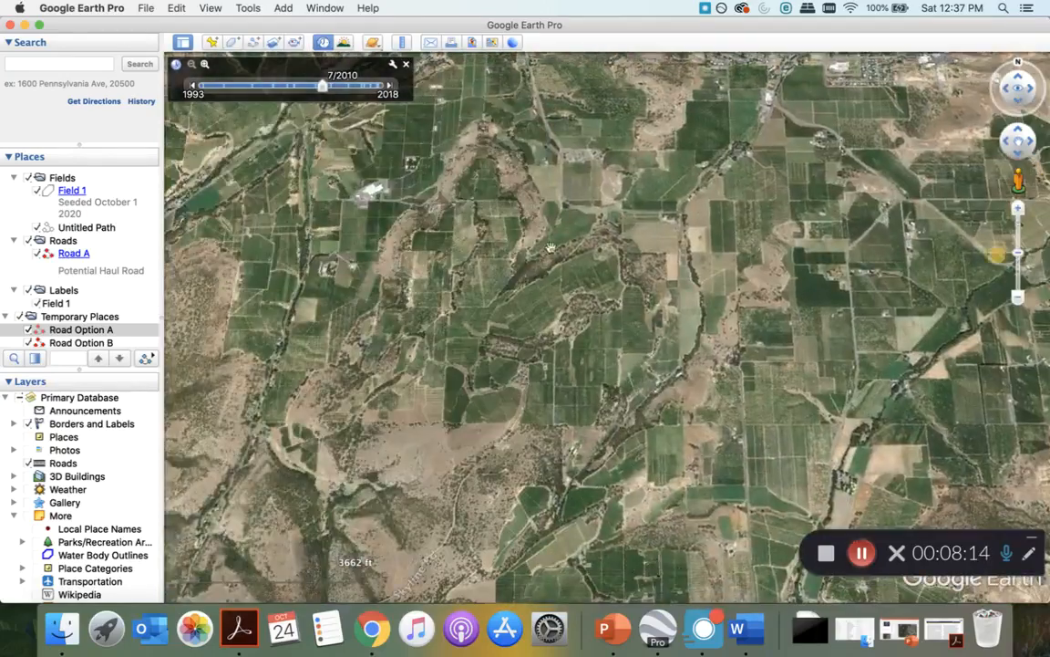
mouse_move(515, 247)
mouse_down()
mouse_move(823, 287)
mouse_move(392, 301)
mouse_move(204, 282)
mouse_up()
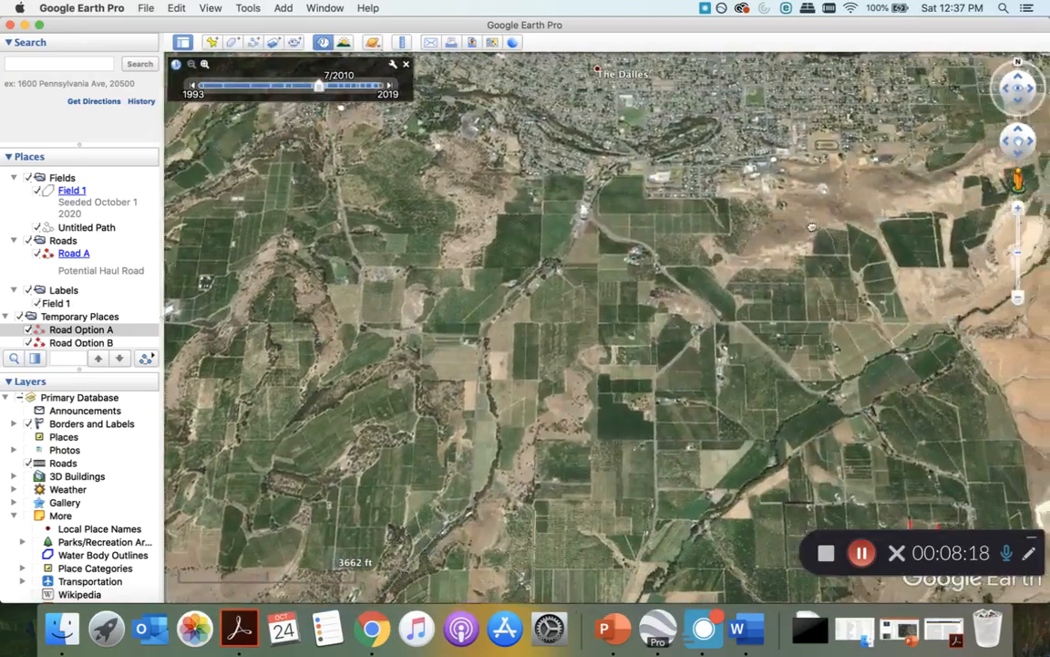
drag(812, 214, 246, 326)
mouse_move(826, 237)
mouse_down()
mouse_move(625, 277)
mouse_move(343, 481)
mouse_up()
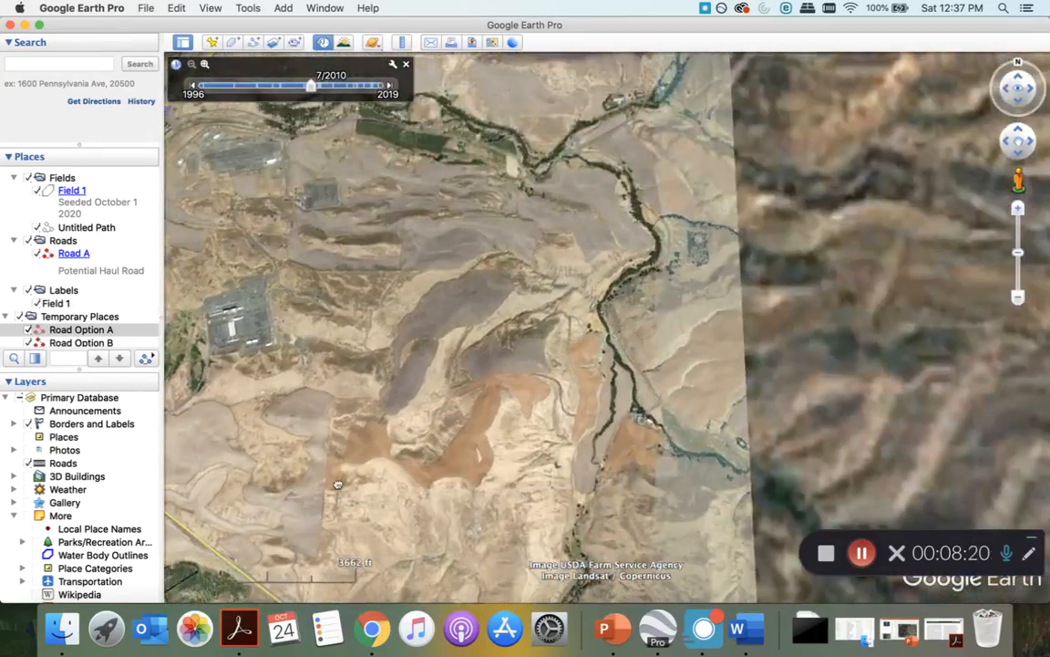
drag(633, 245, 87, 407)
drag(580, 287, 49, 293)
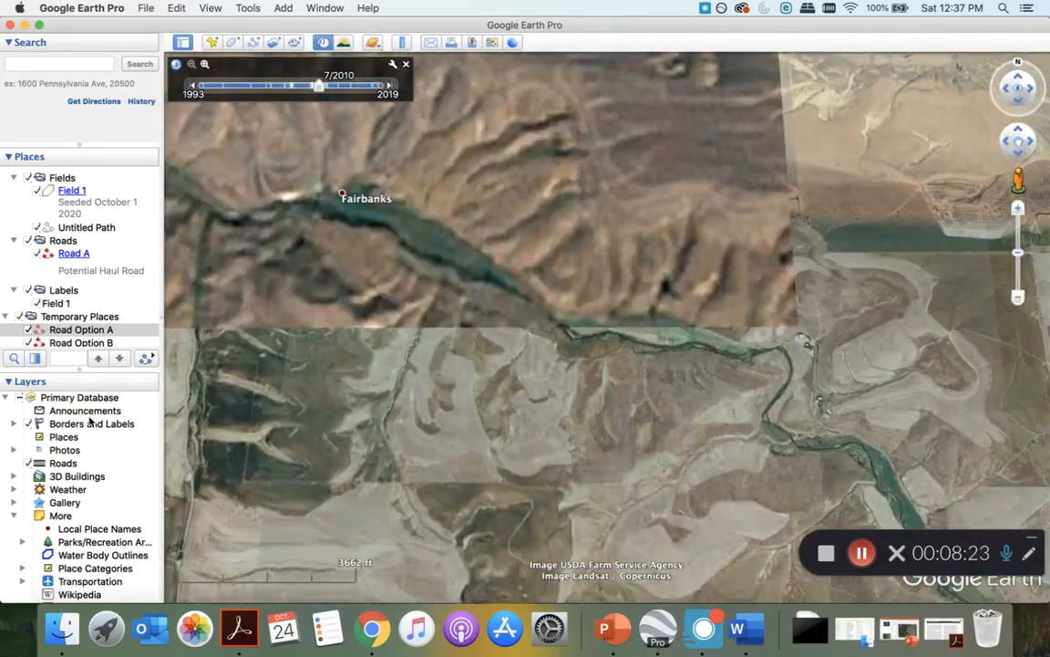
scroll(604, 319, down, 5)
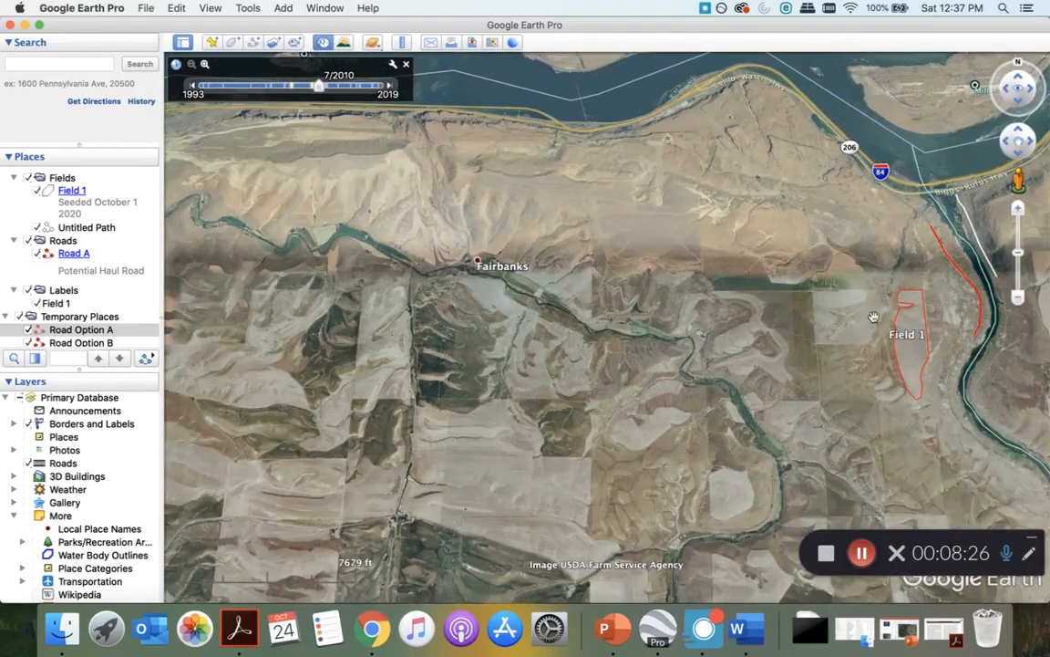
drag(873, 316, 606, 322)
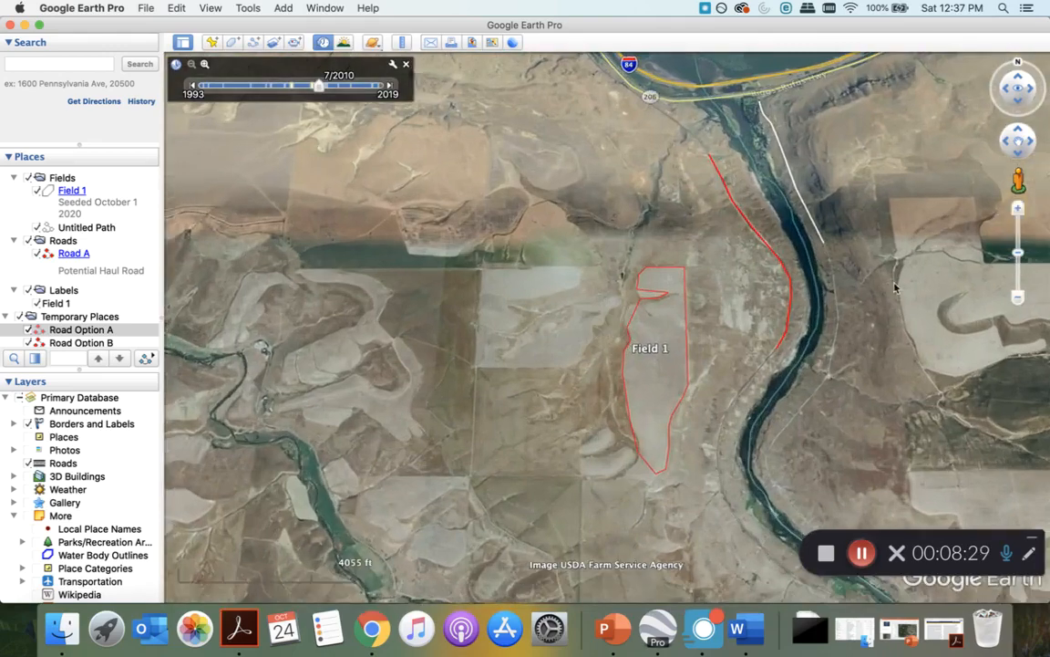
drag(900, 283, 716, 329)
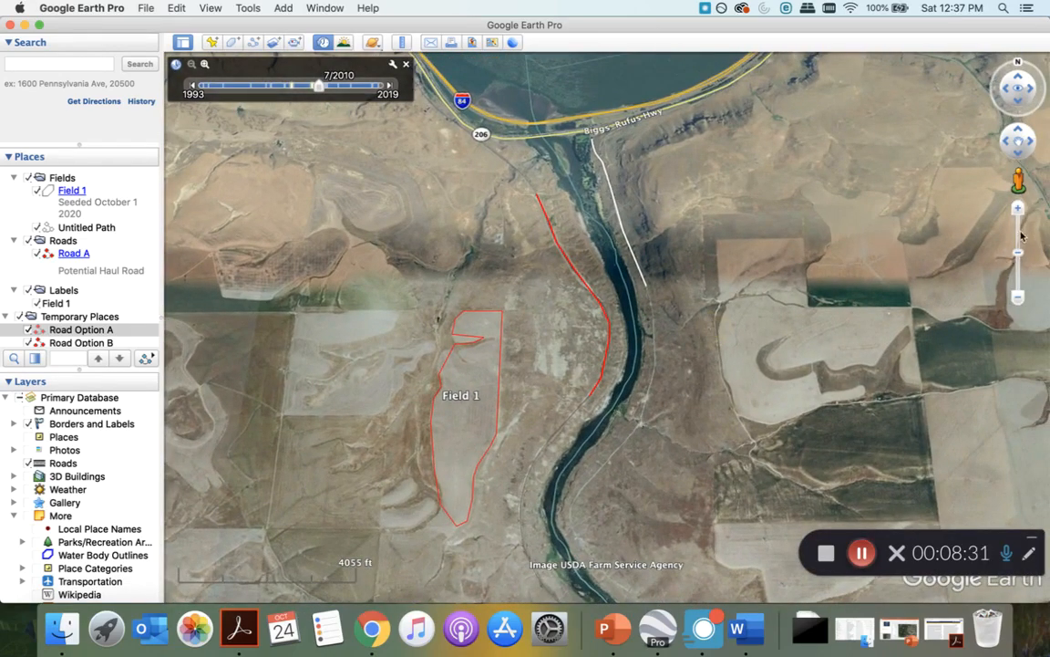
scroll(607, 321, up, 3)
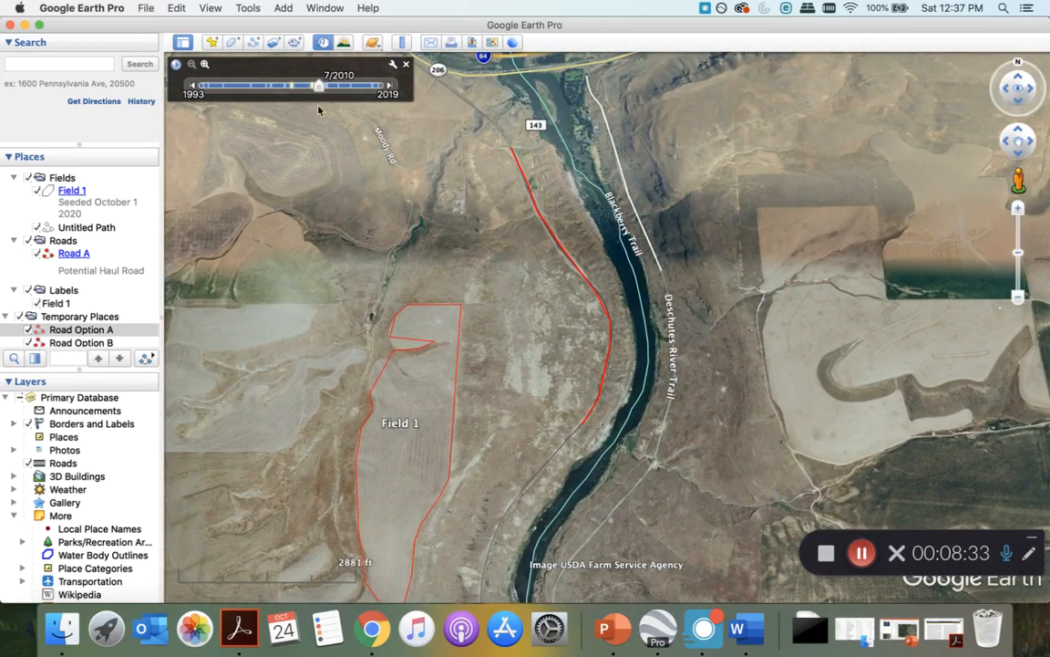
Advance the imagery around Field 1 through 11/2011 to 7/2018, and narrow the timeline to 6/2018 through 7/2018
mouse_move(319, 88)
mouse_down()
mouse_move(301, 89)
mouse_move(334, 88)
mouse_up()
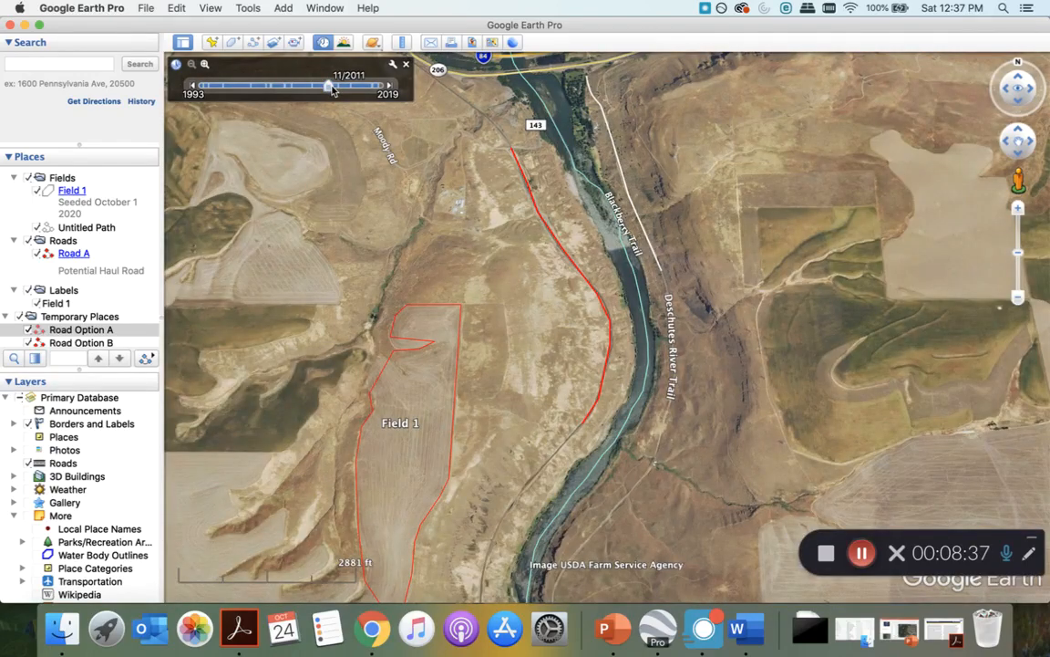
drag(334, 89, 378, 87)
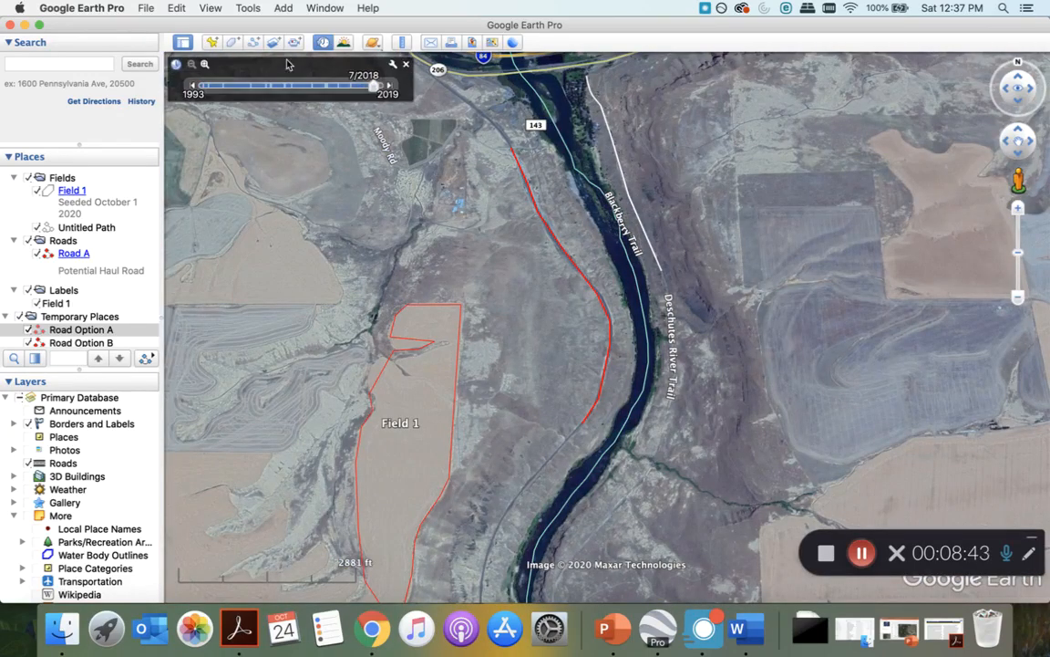
click(205, 65)
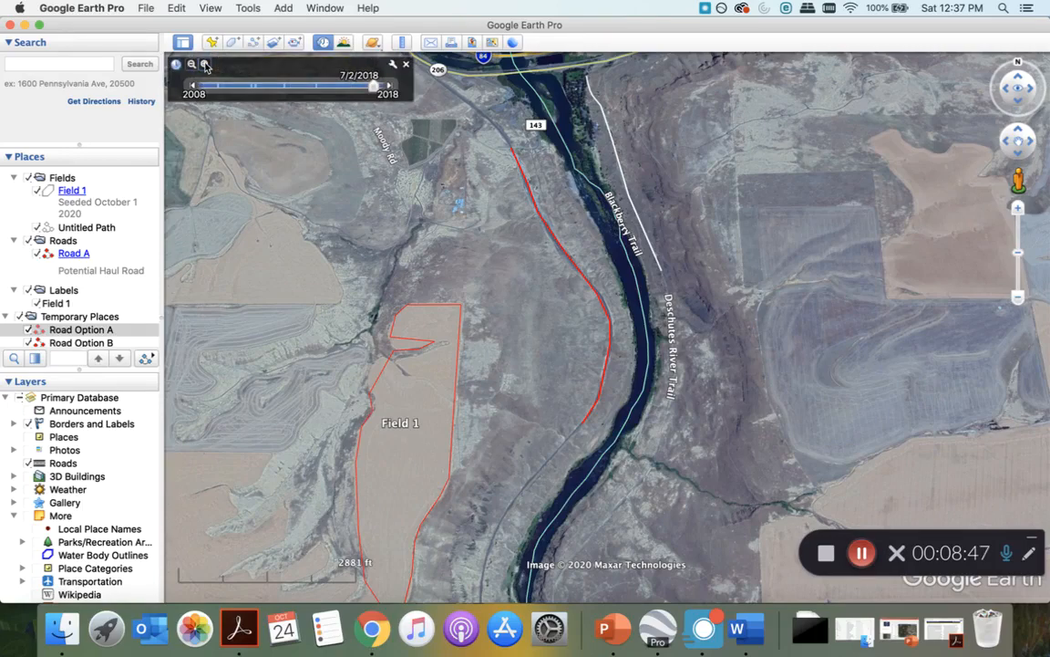
click(205, 65)
click(205, 65)
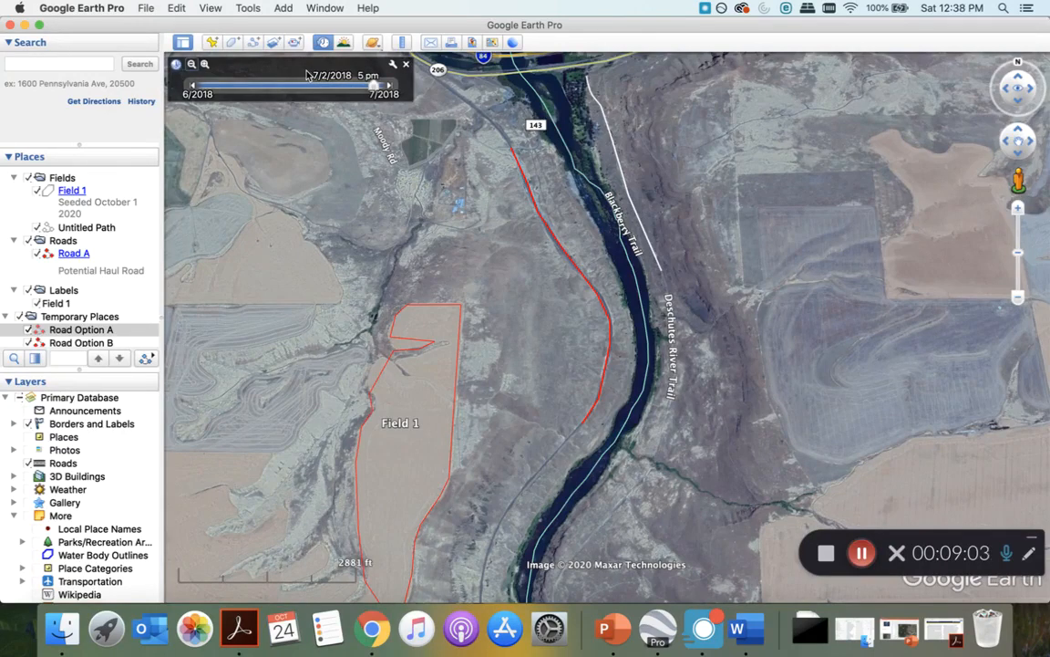
Show the 7/22/2018 imagery and examine the extent of the darkened land along the Deschutes River, returning to Field 1
click(393, 88)
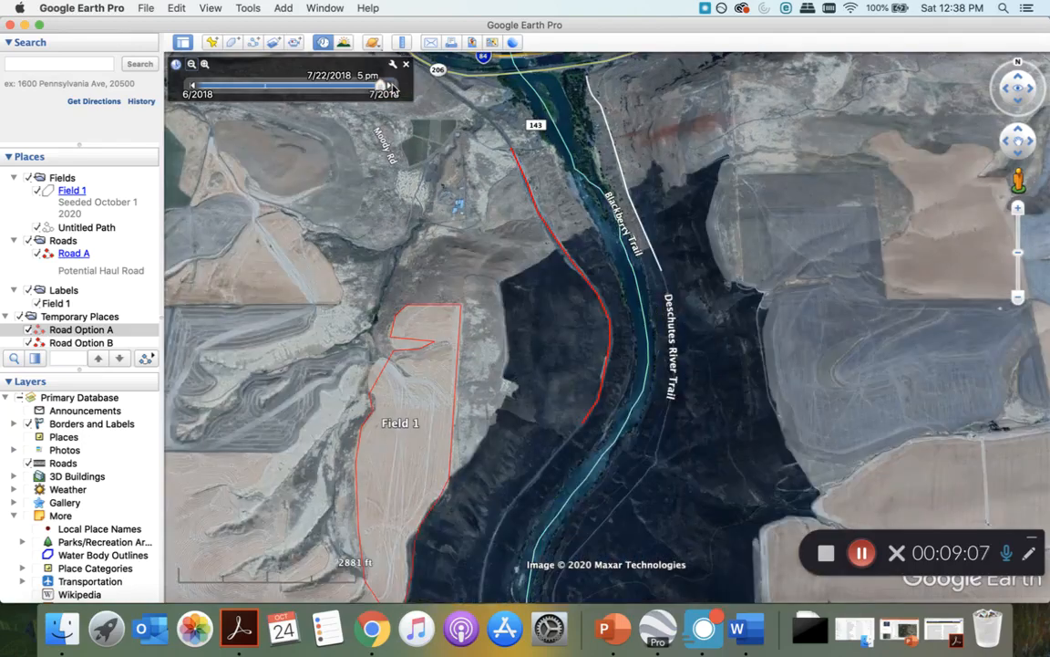
drag(740, 367, 677, 454)
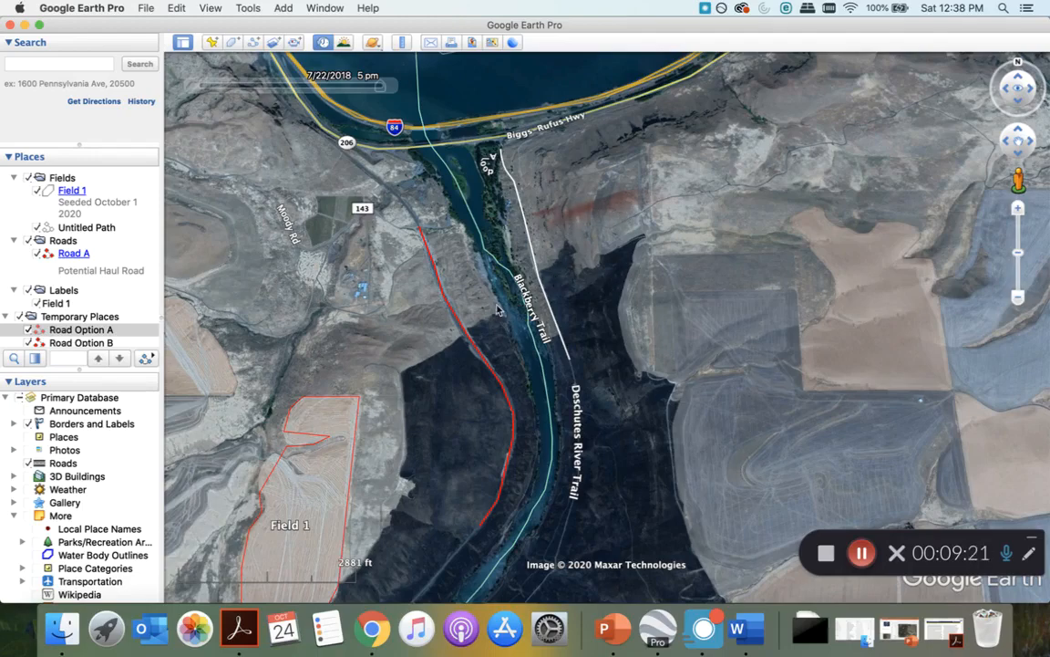
drag(498, 278, 565, 95)
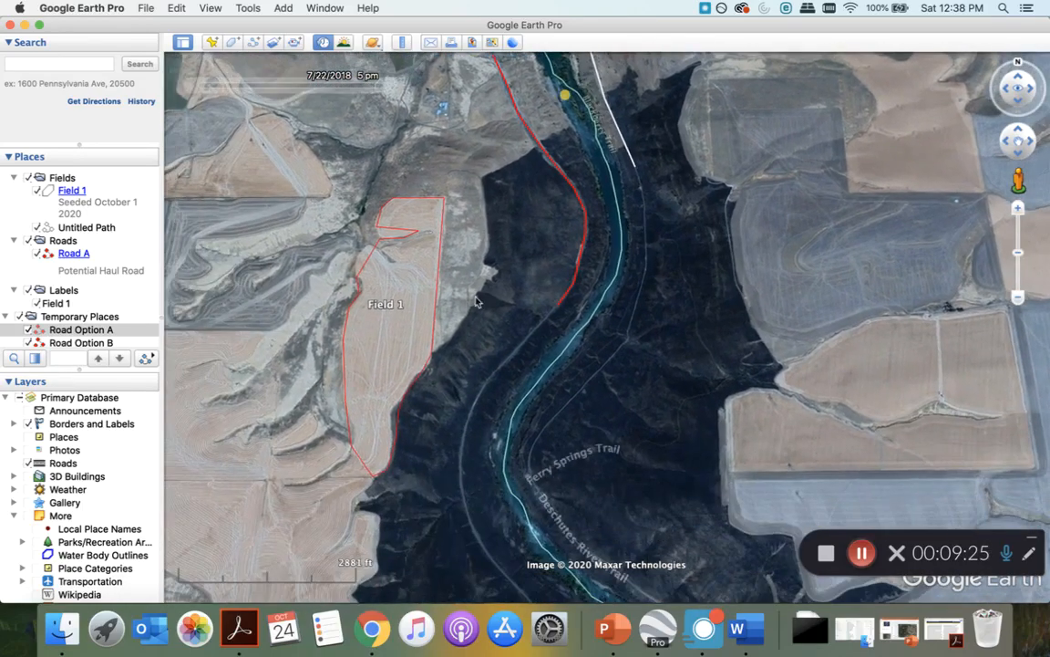
drag(445, 351, 375, 130)
drag(664, 392, 535, 109)
drag(556, 351, 561, 5)
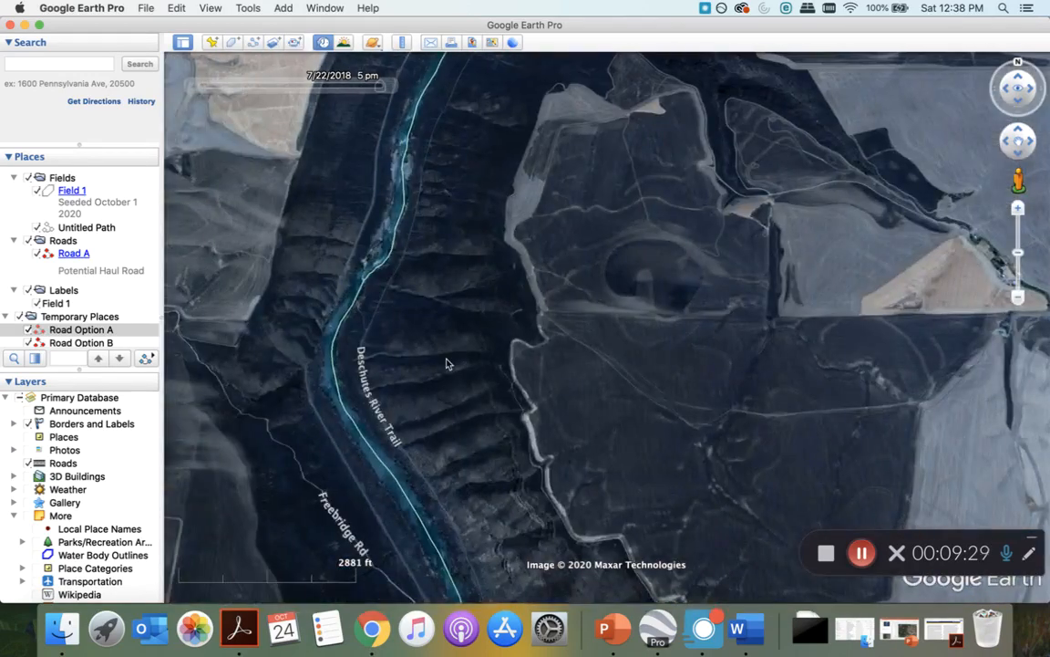
drag(401, 323, 650, 429)
drag(680, 188, 650, 470)
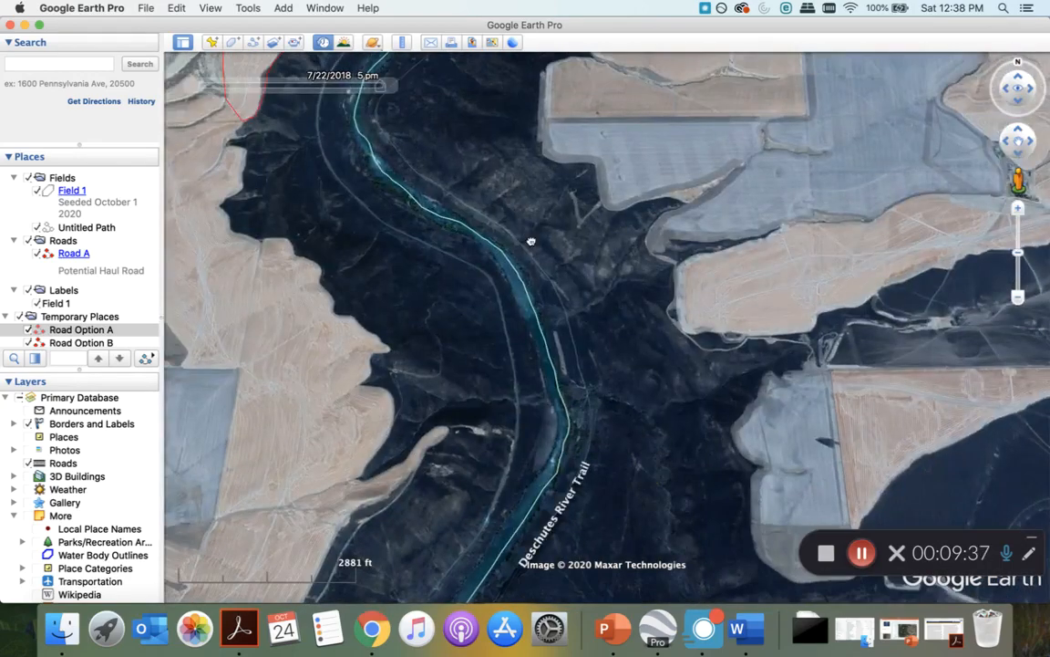
drag(535, 237, 625, 504)
drag(604, 279, 635, 491)
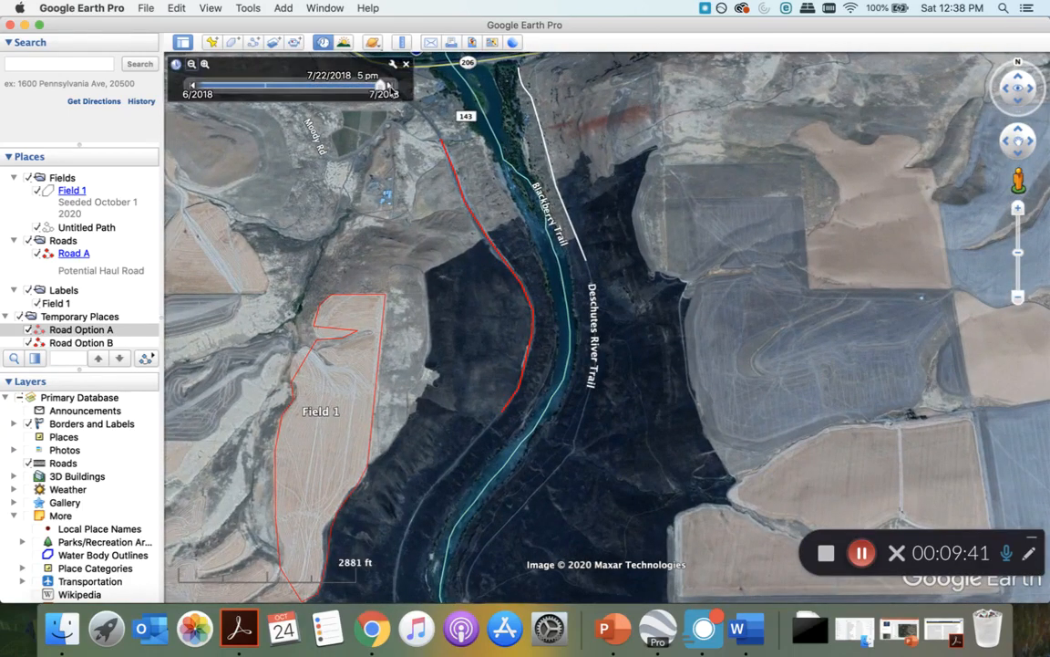
Compare the land around Field 1 in the 6/14/2019 imagery with the 7/2/2018 imagery
click(391, 89)
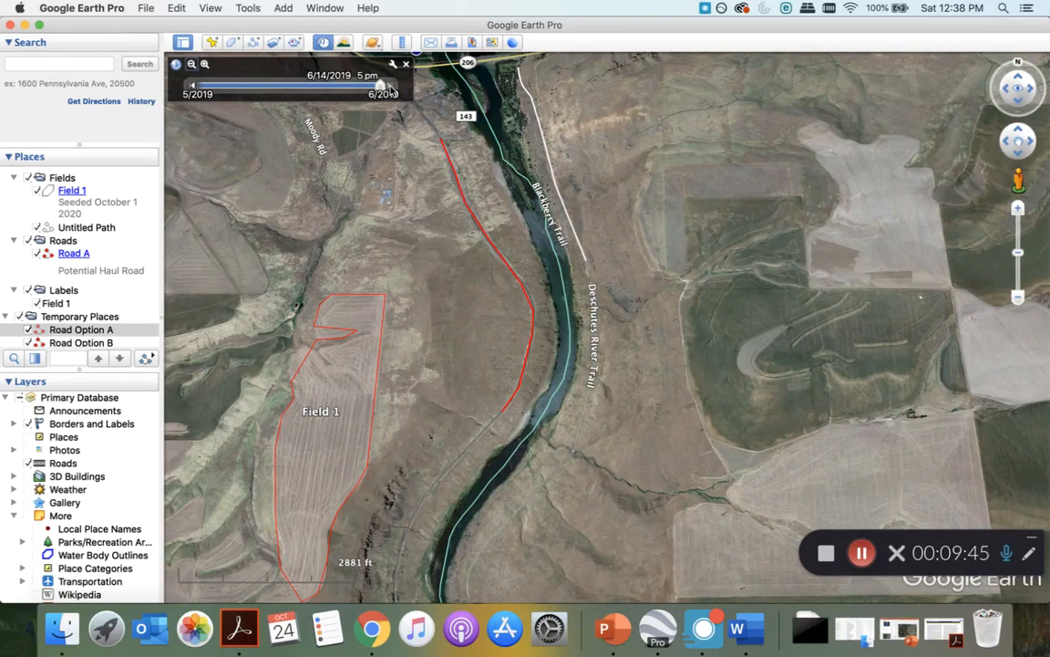
click(191, 85)
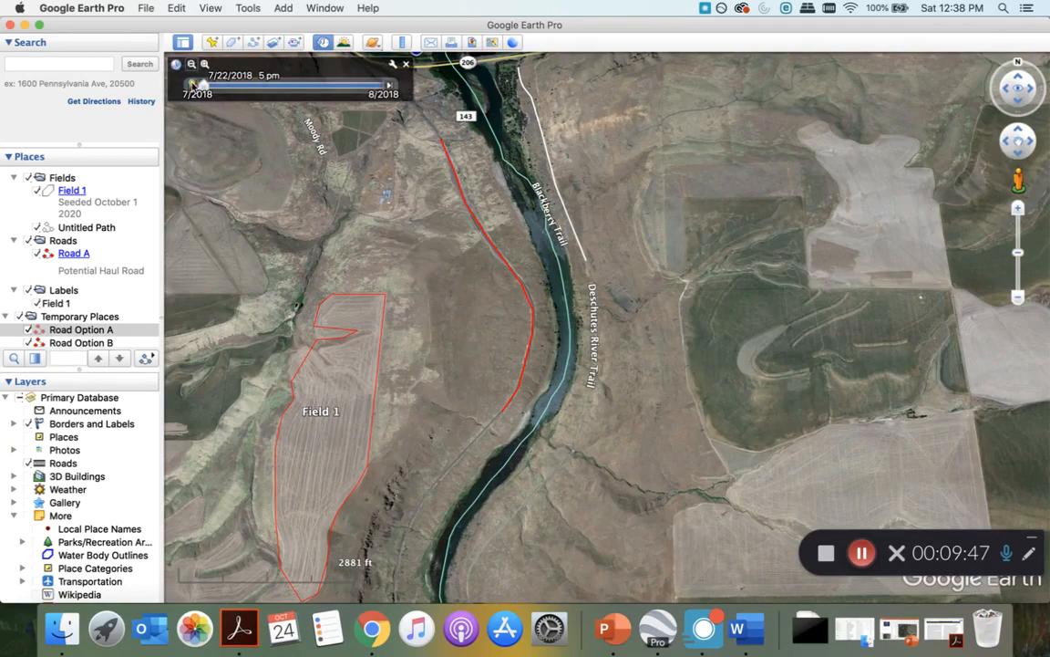
click(391, 87)
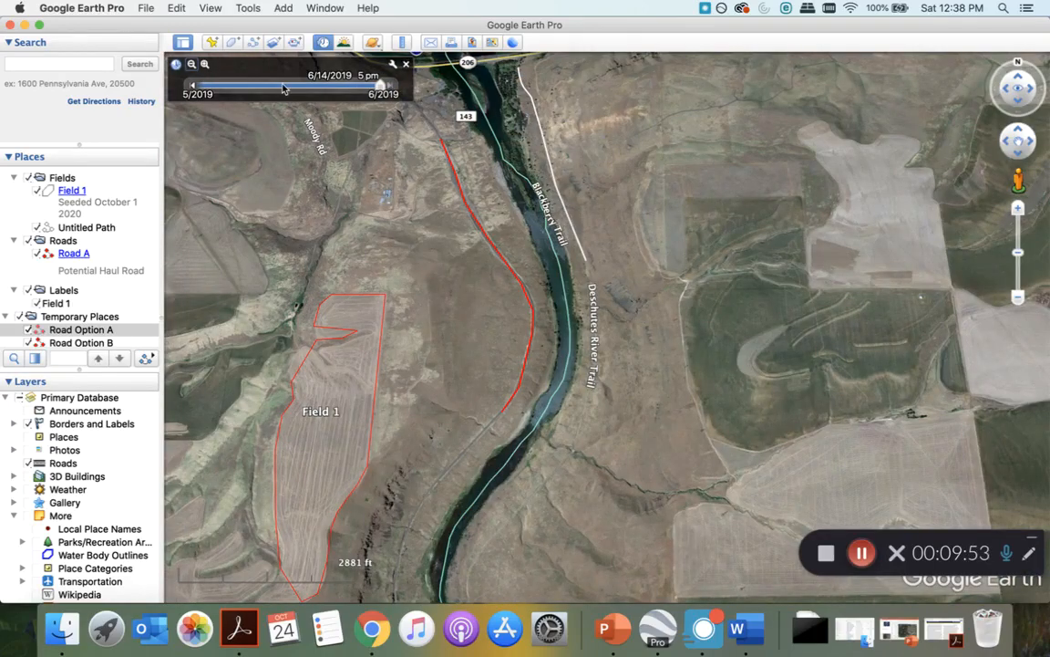
click(193, 86)
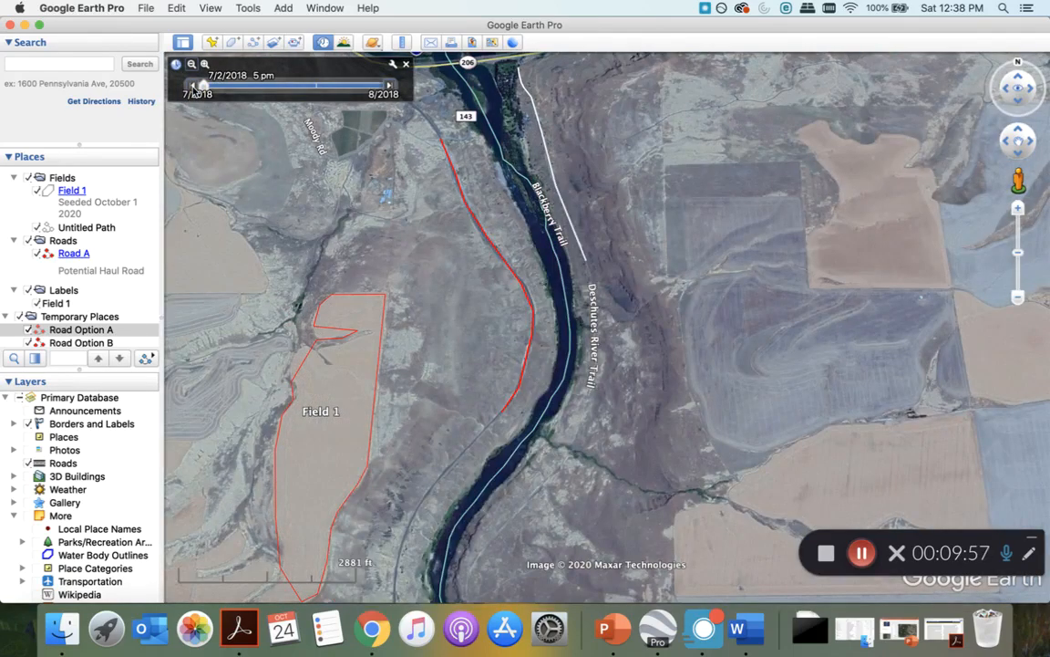
Compare the northern part of Field 1 at close range between the 7/2/2018 and 7/22/2018 imagery, returning to 7/2/2018
drag(447, 320, 598, 303)
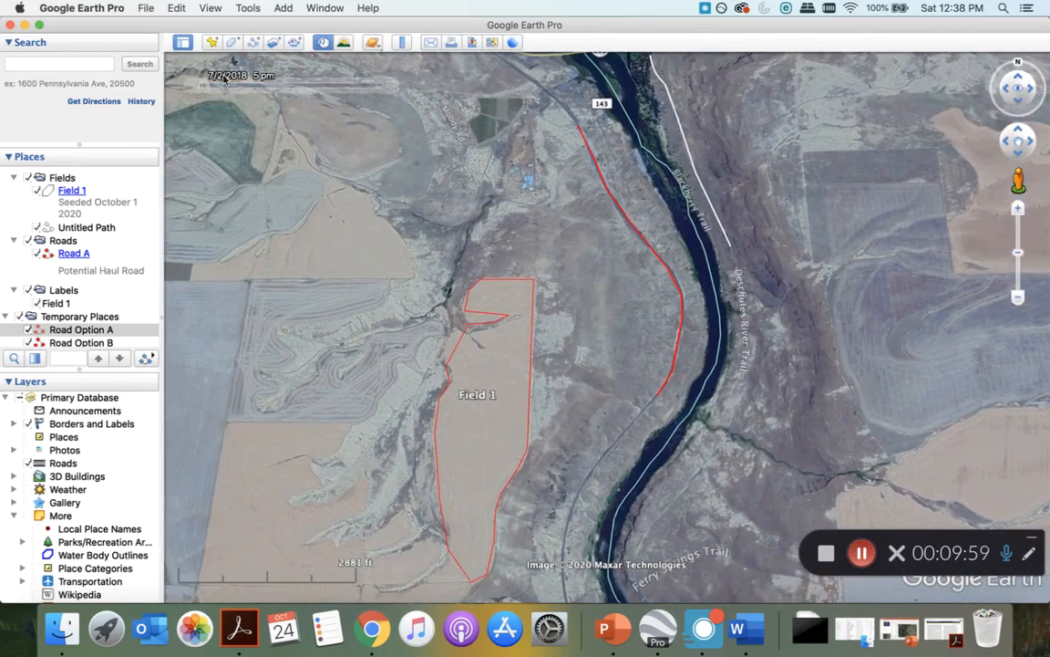
mouse_move(200, 83)
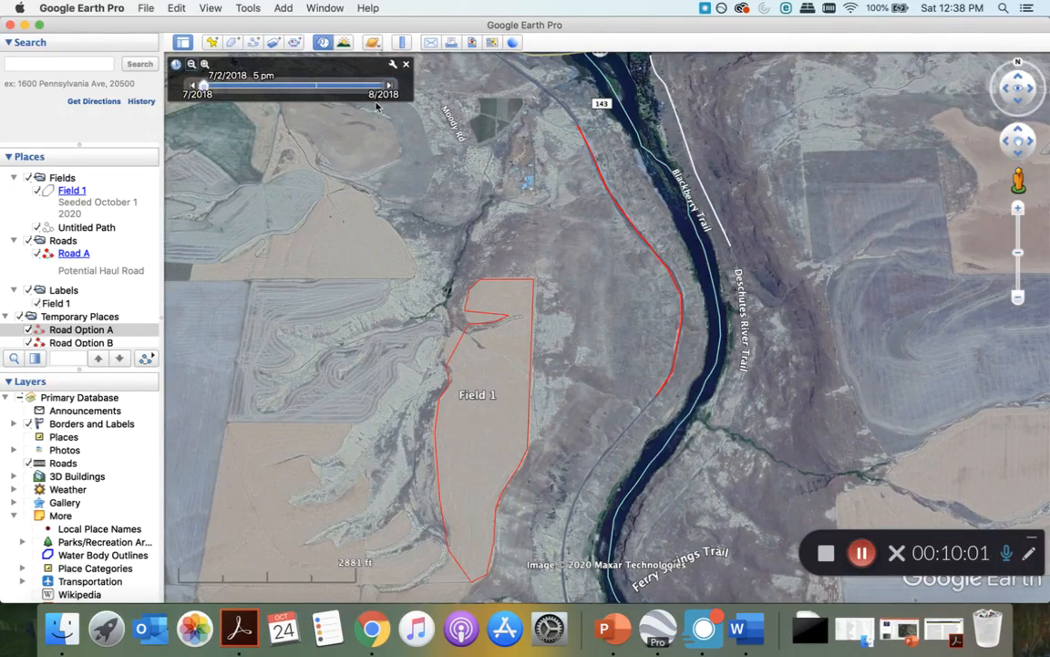
click(1022, 209)
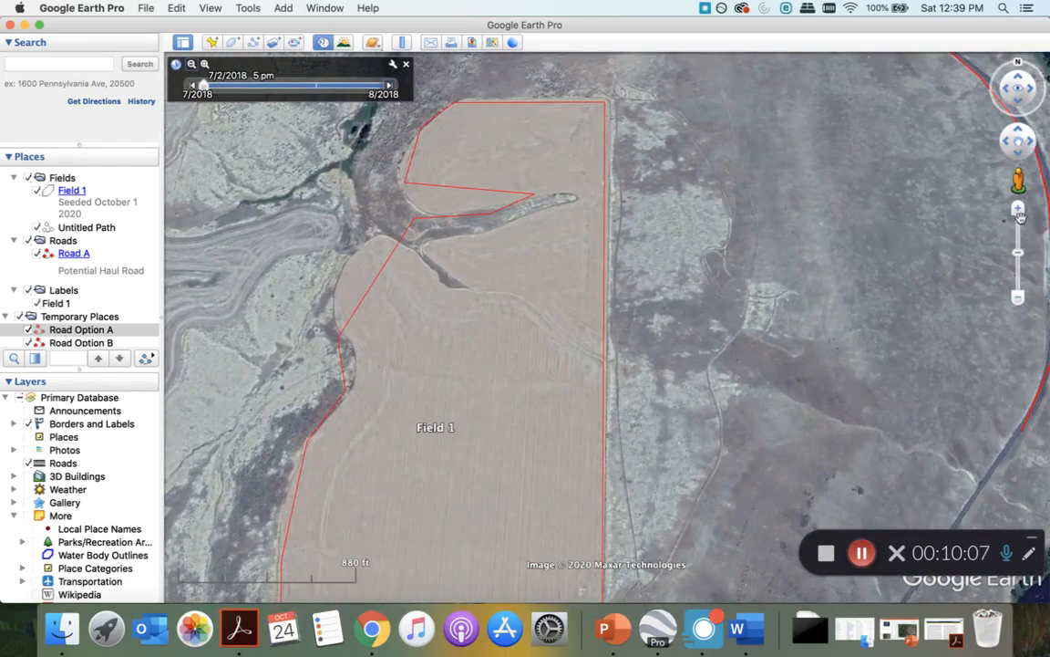
click(1021, 211)
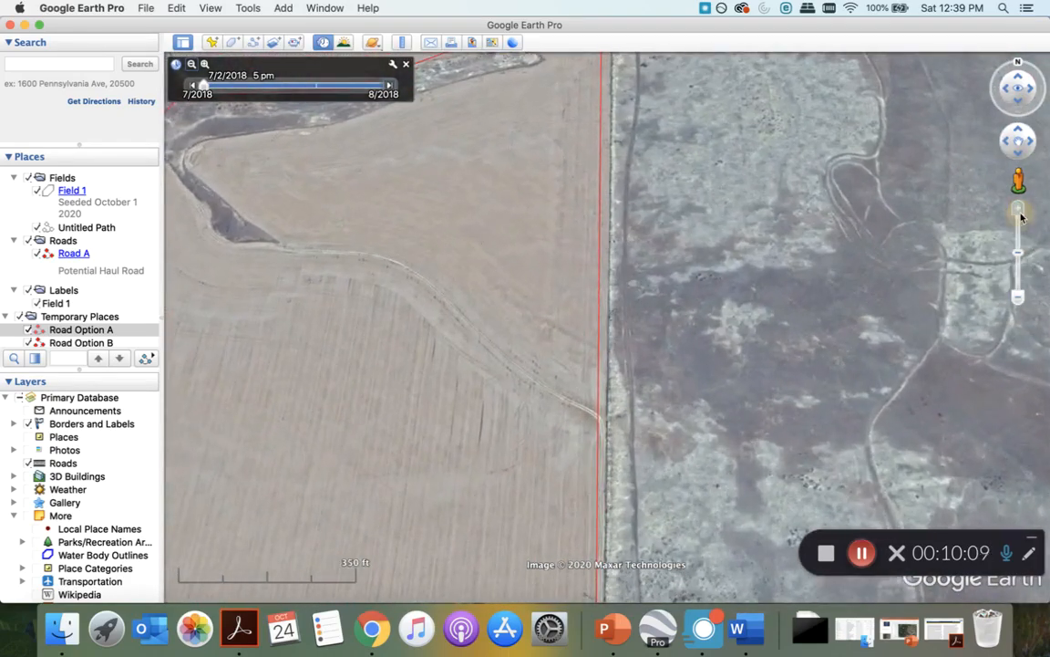
click(390, 85)
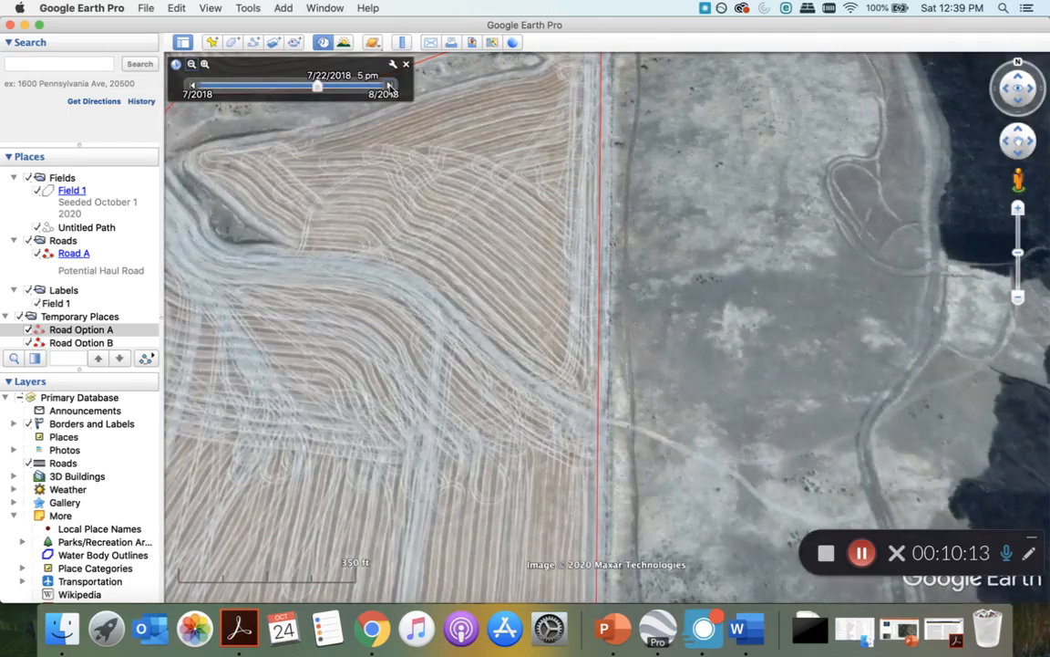
click(191, 86)
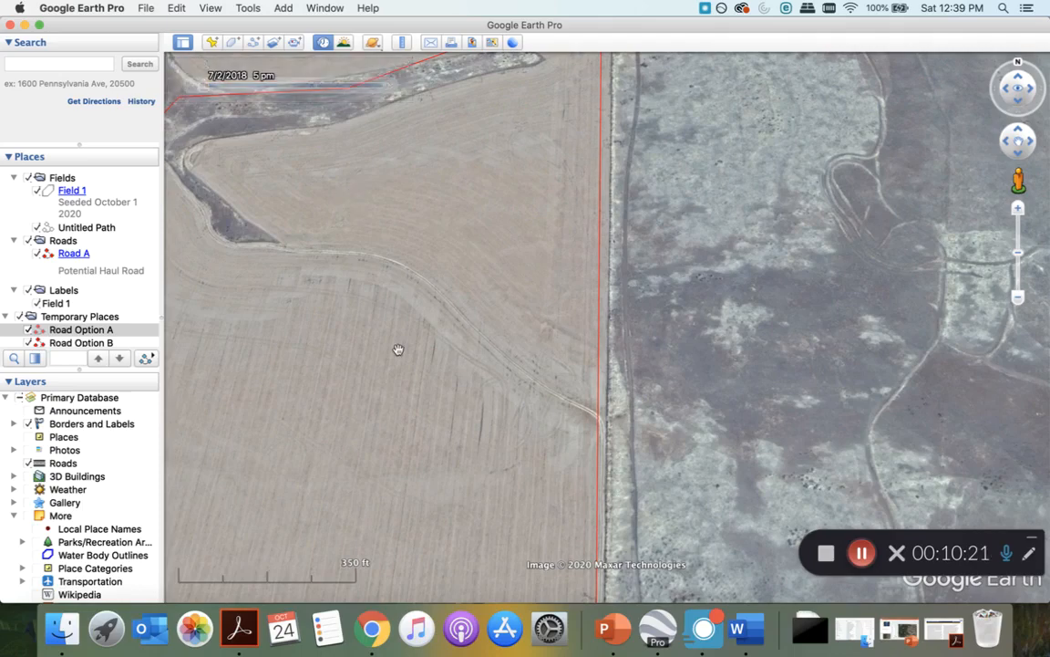
Inspect the ground along Field 1's eastern boundary up close in the 7/2/2018 imagery, and switch to 7/22/2018
drag(398, 351, 433, 307)
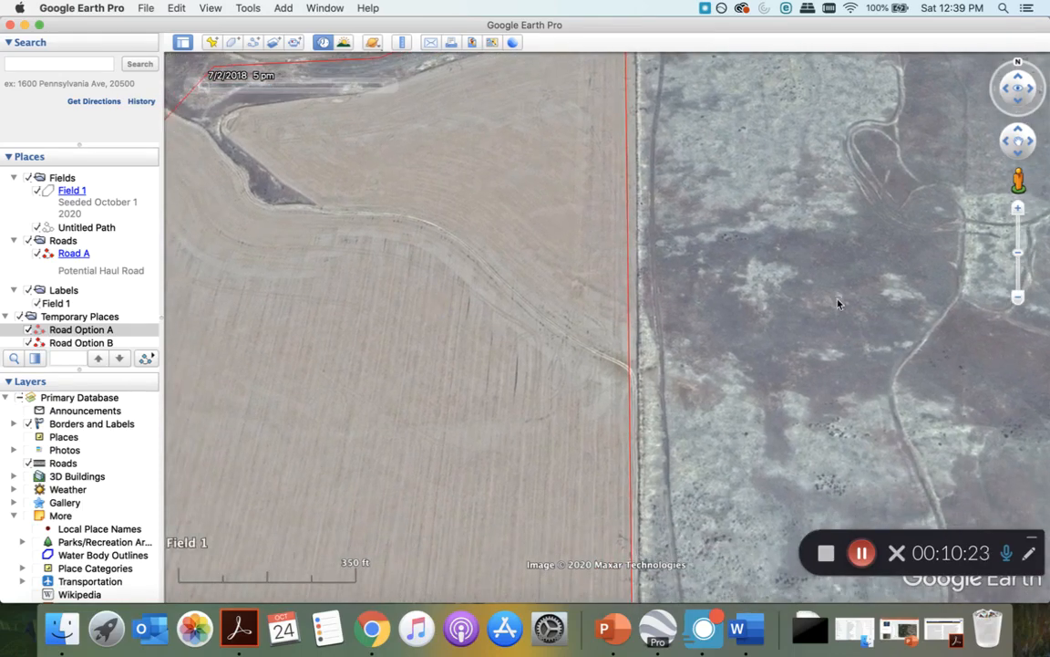
click(1018, 207)
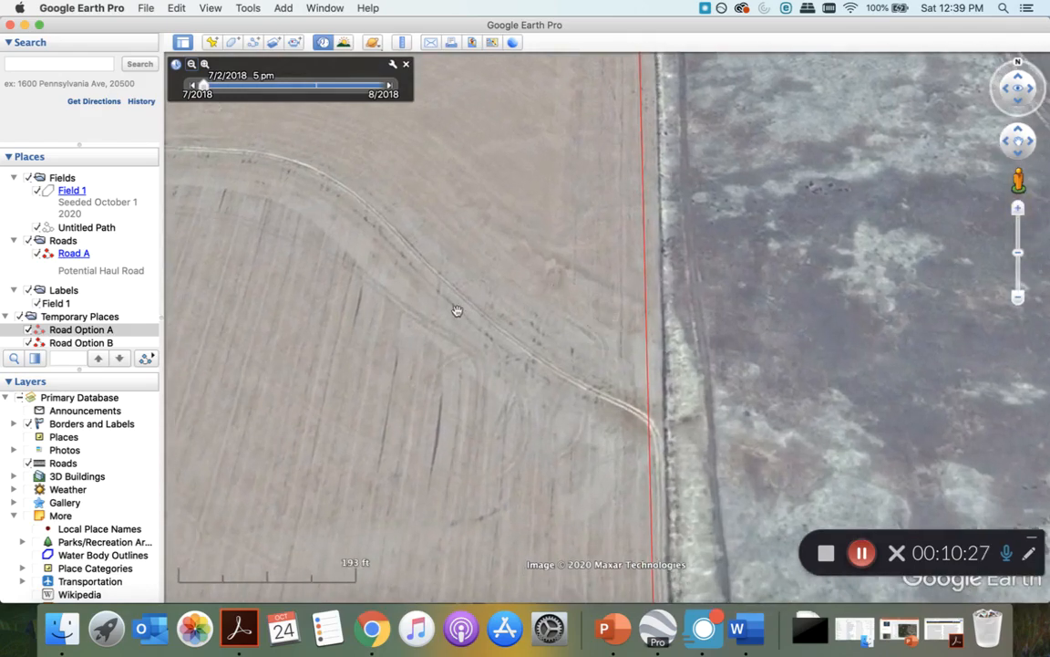
drag(457, 311, 509, 130)
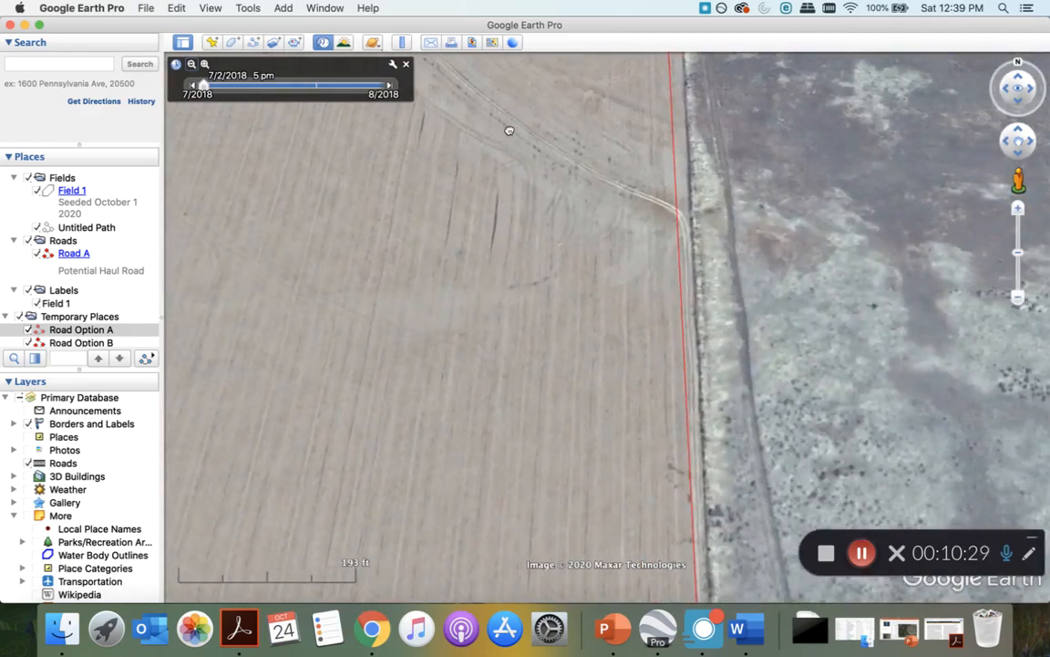
click(1018, 207)
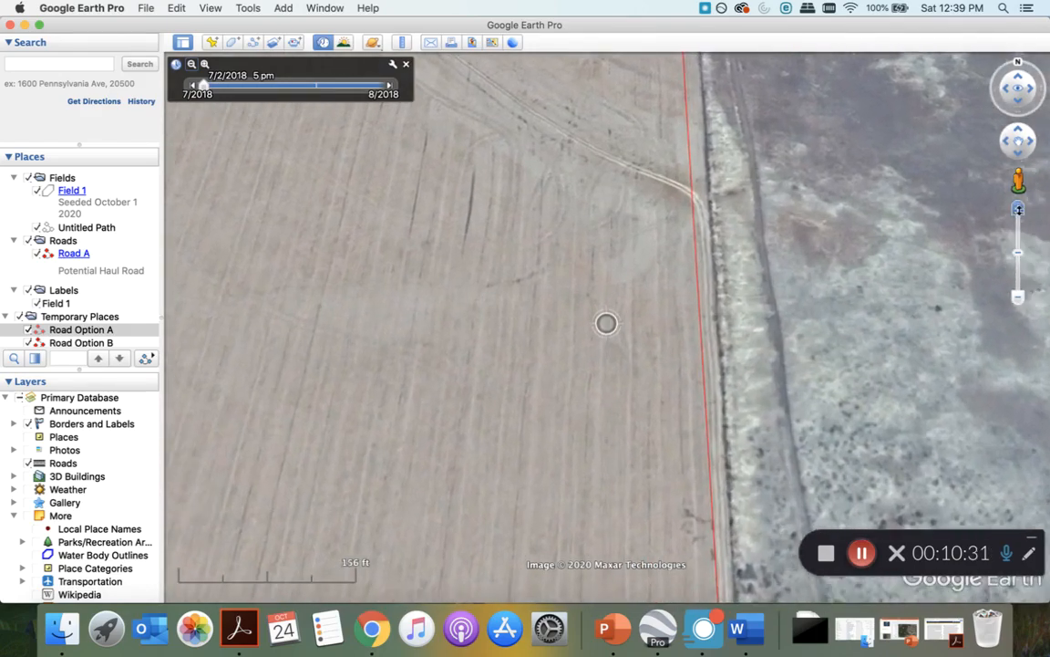
click(390, 84)
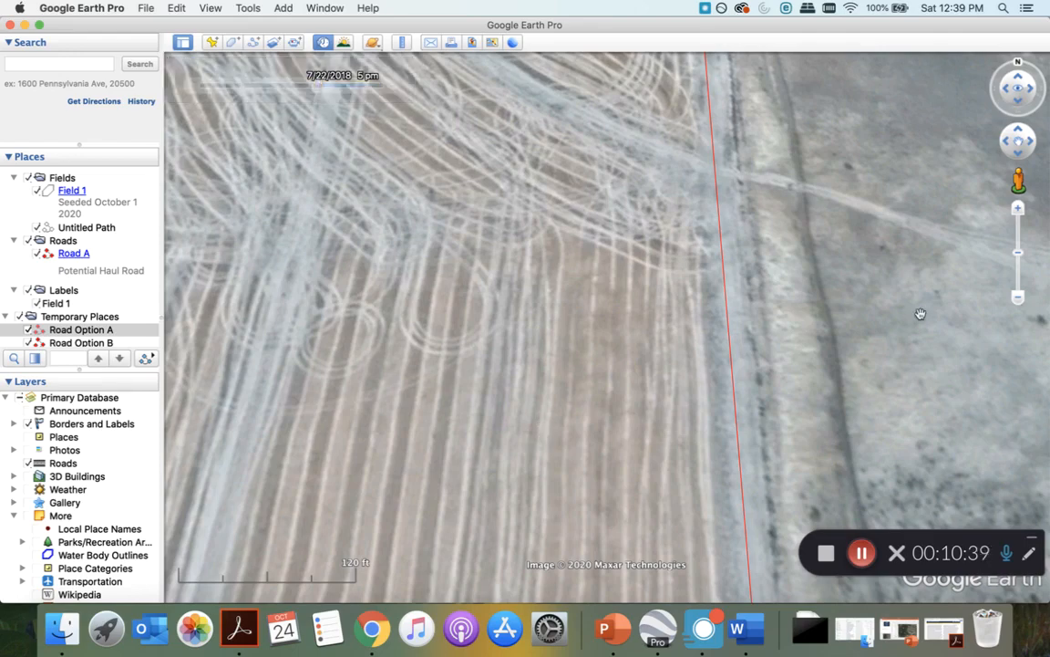
Return to an overview of Field 1 in the 7/22/2018 imagery and view the darkened land around the road paths northeast of it
drag(1017, 285, 1018, 299)
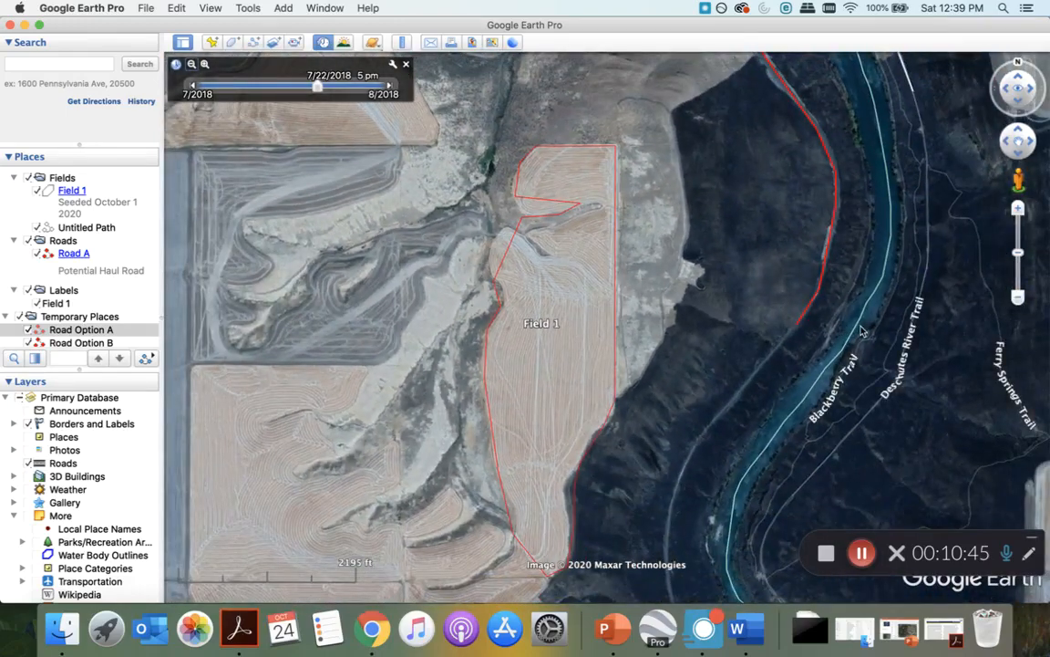
drag(934, 259, 646, 434)
drag(628, 222, 757, 511)
drag(704, 258, 642, 113)
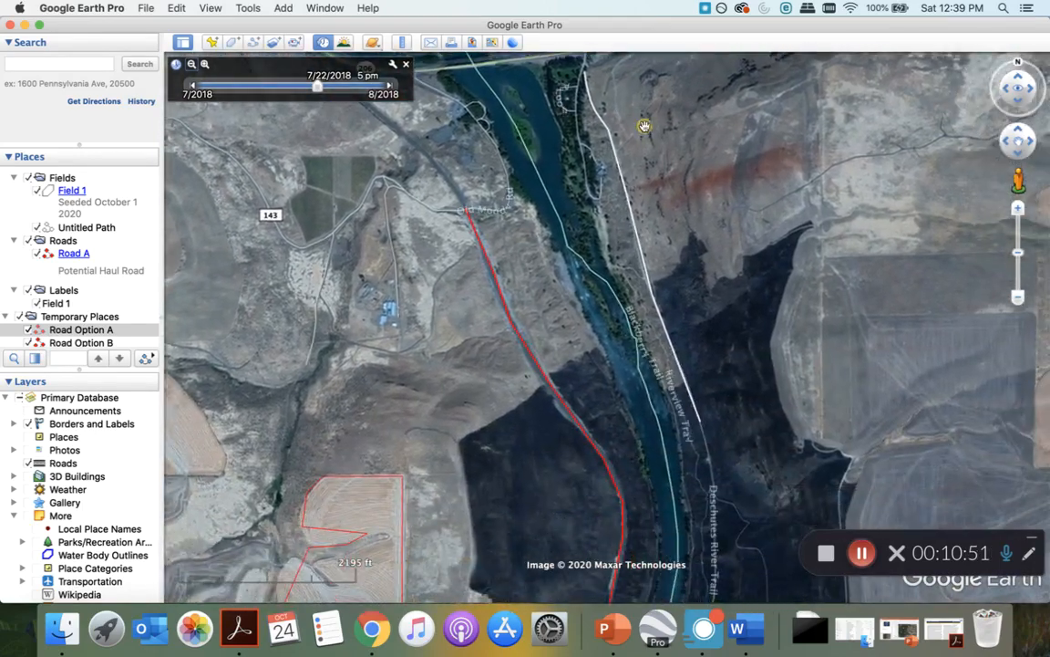
View the land from the highway crossing north of the road paths down to Field 1 in the 6/14/2019 imagery
click(389, 86)
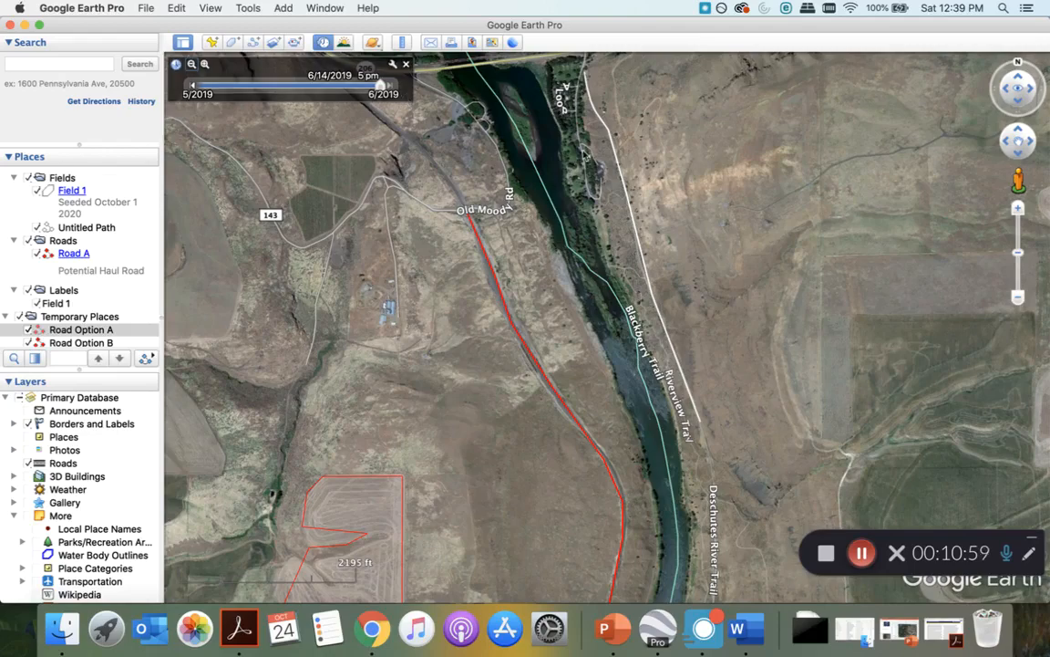
drag(627, 171, 762, 276)
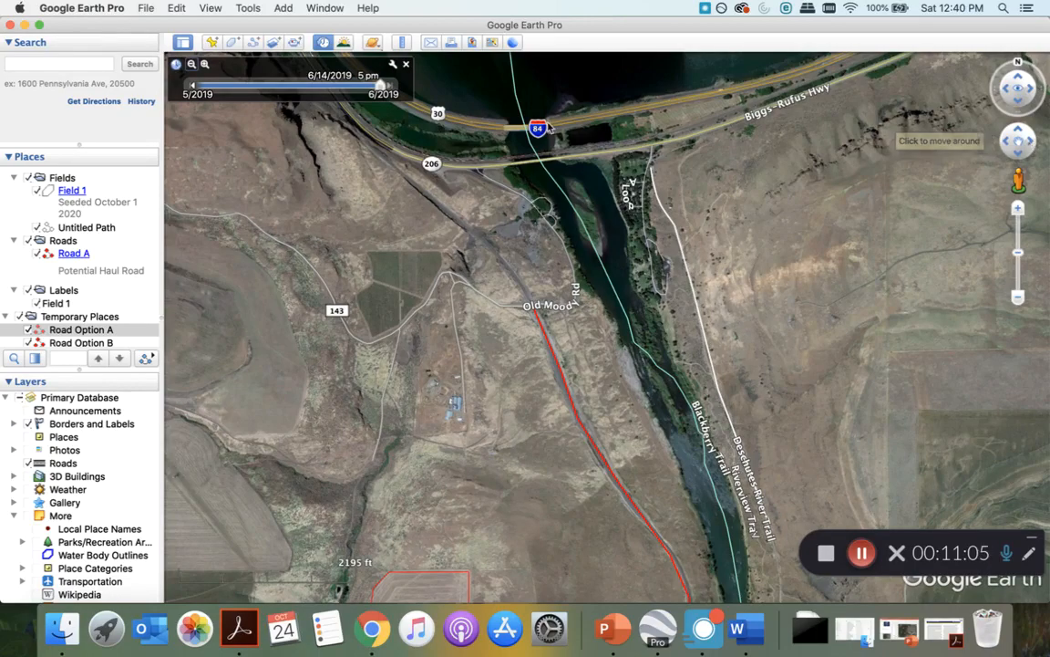
drag(352, 317, 244, 118)
drag(358, 294, 369, 190)
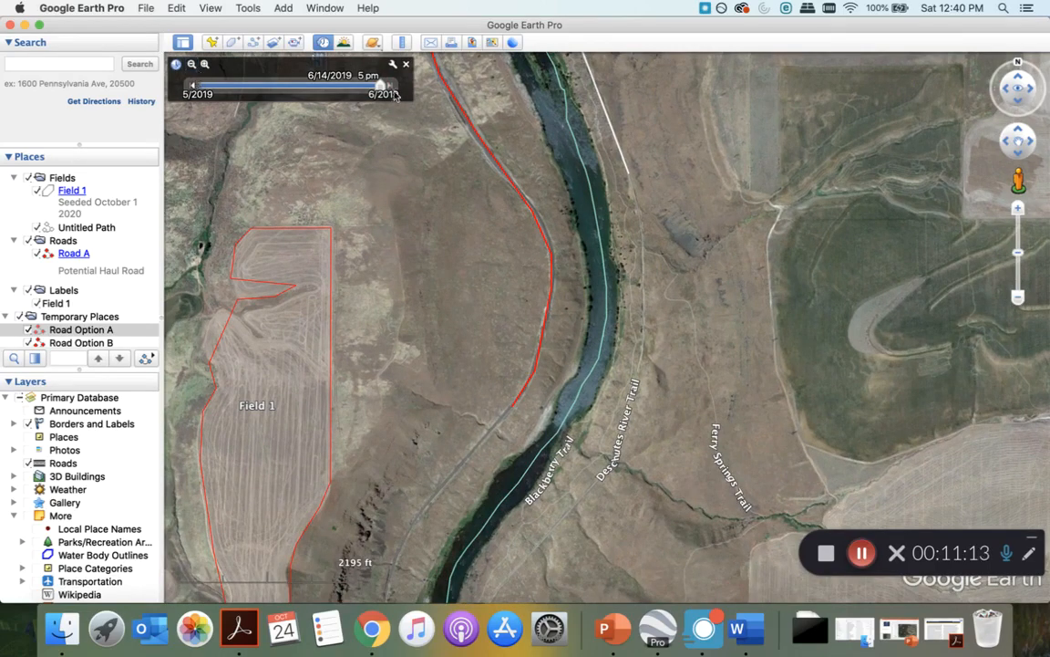
Step the historical imagery around Field 1 back through 7/22/2018 and 7/2/2018 to 5/3/2015
click(191, 84)
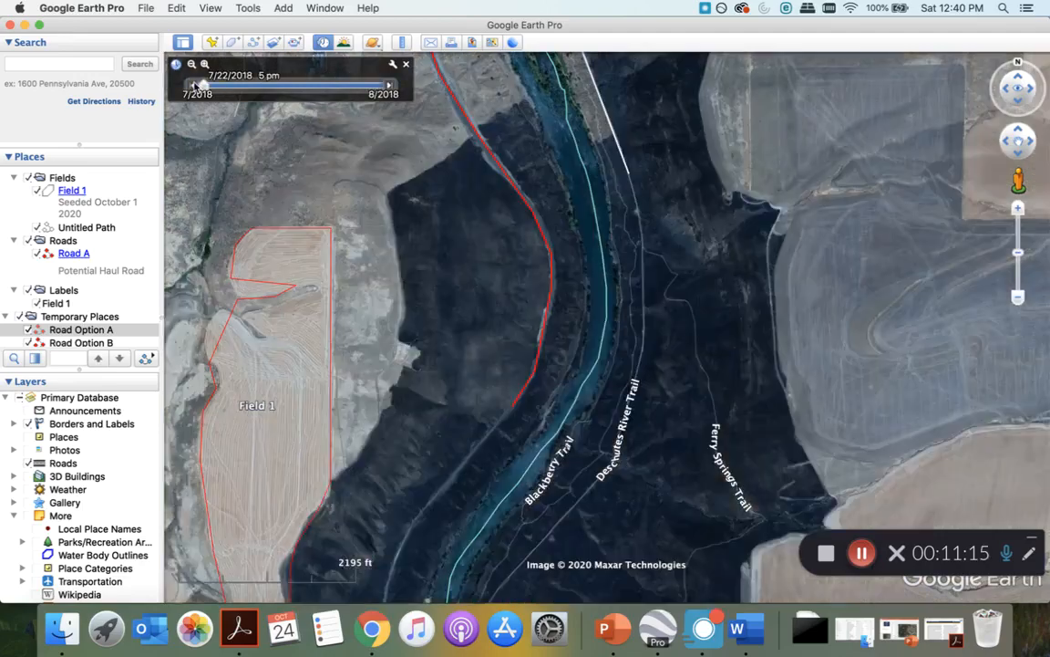
click(192, 84)
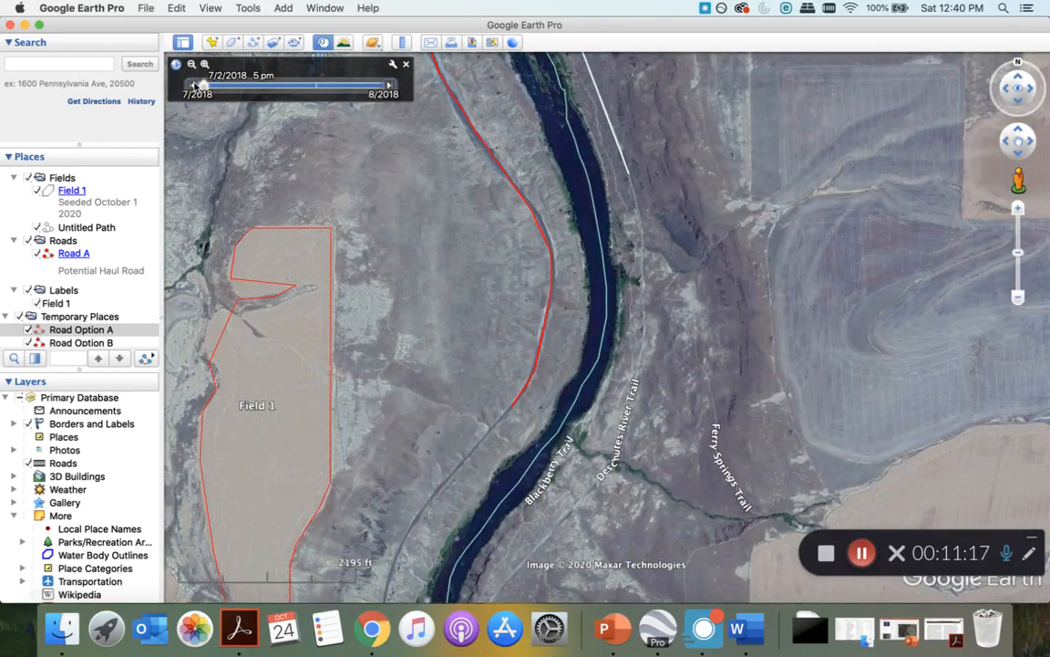
click(193, 85)
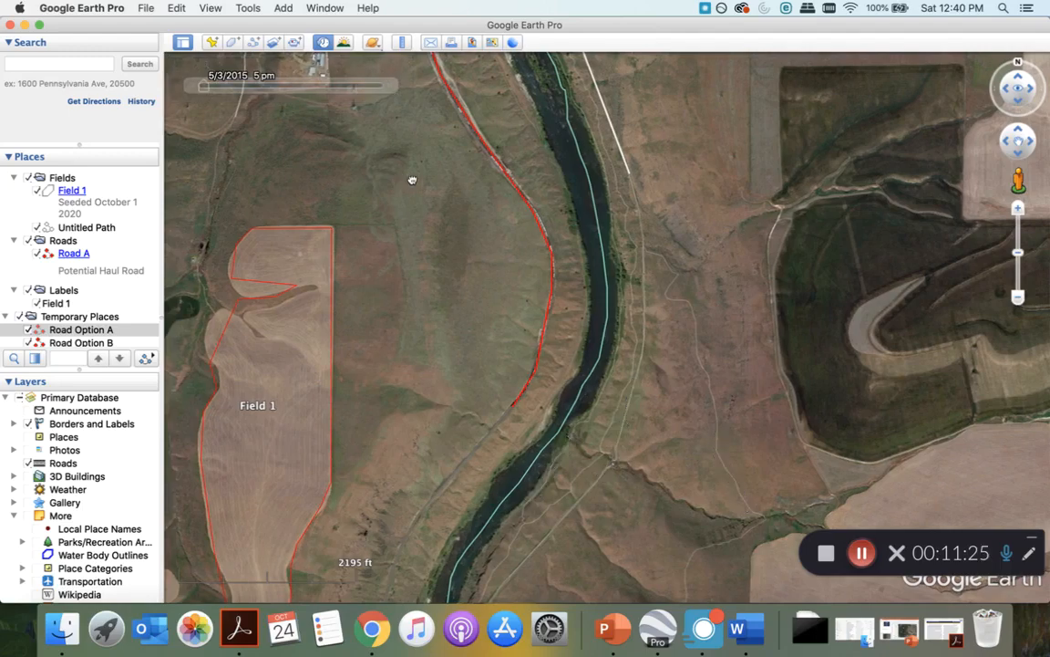
Examine the land around Field 1 and the road path beside the river up close in the 5/3/2015 imagery, returning to an overview
drag(410, 177, 632, 157)
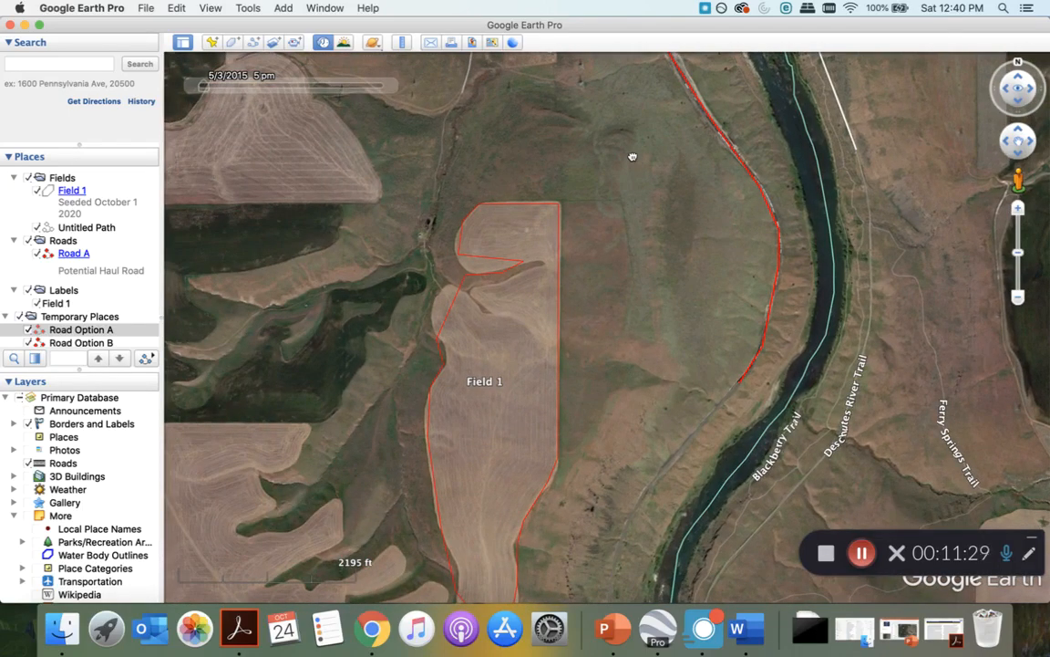
drag(629, 156, 619, 129)
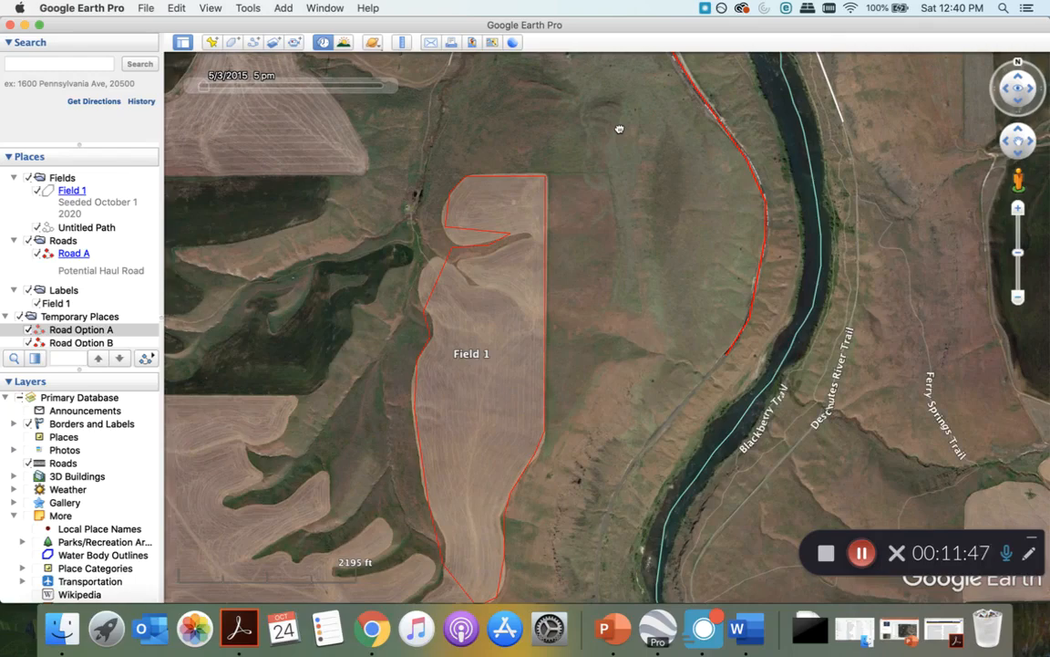
drag(619, 129, 428, 211)
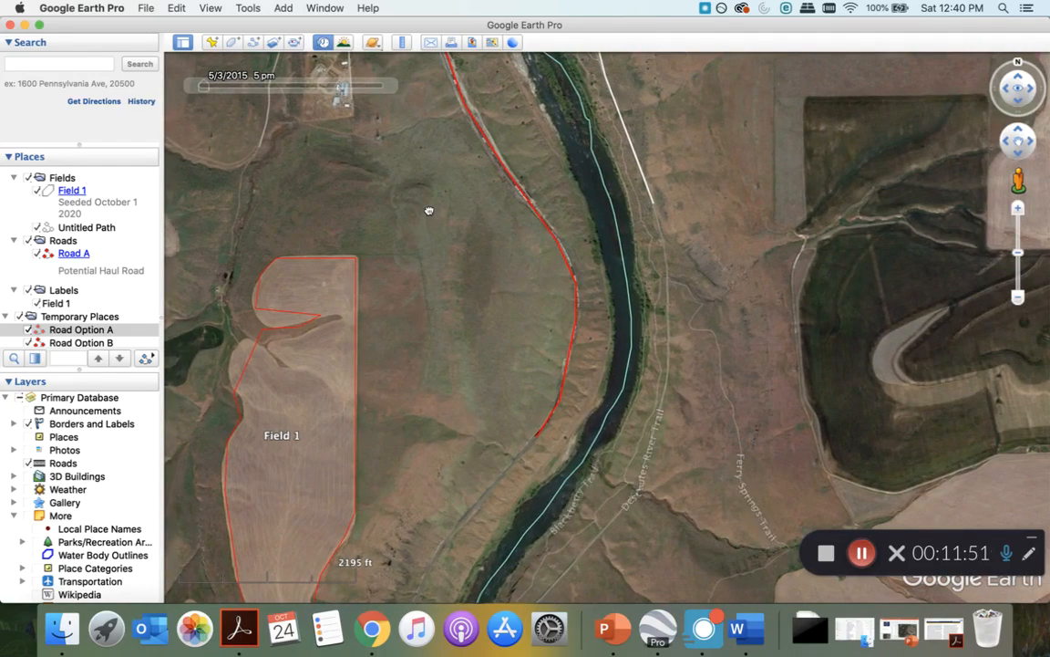
drag(428, 211, 435, 248)
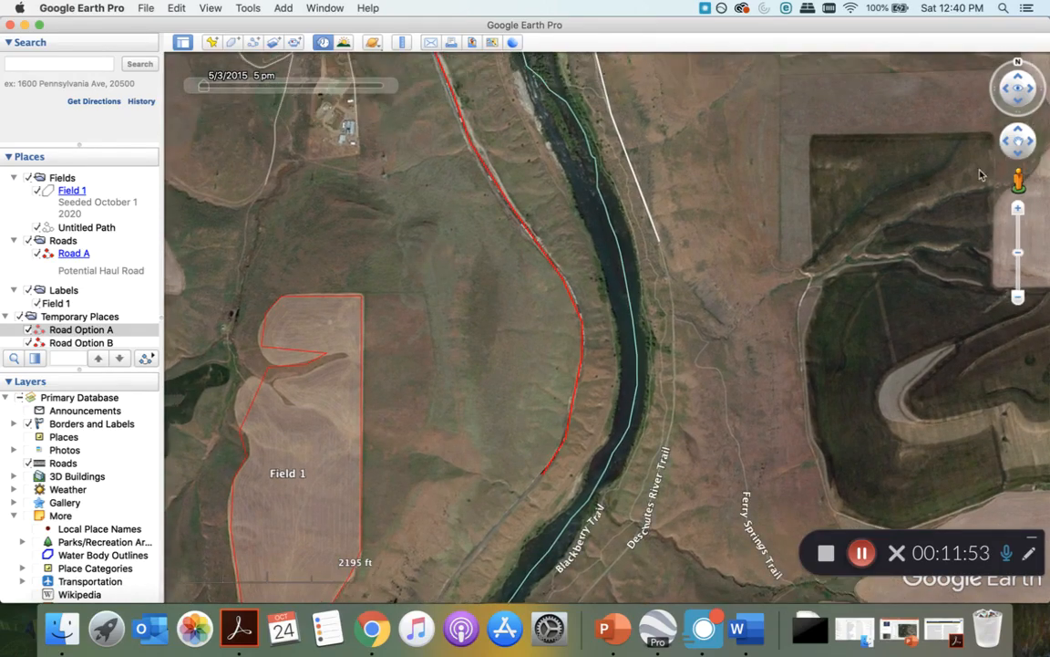
click(1017, 208)
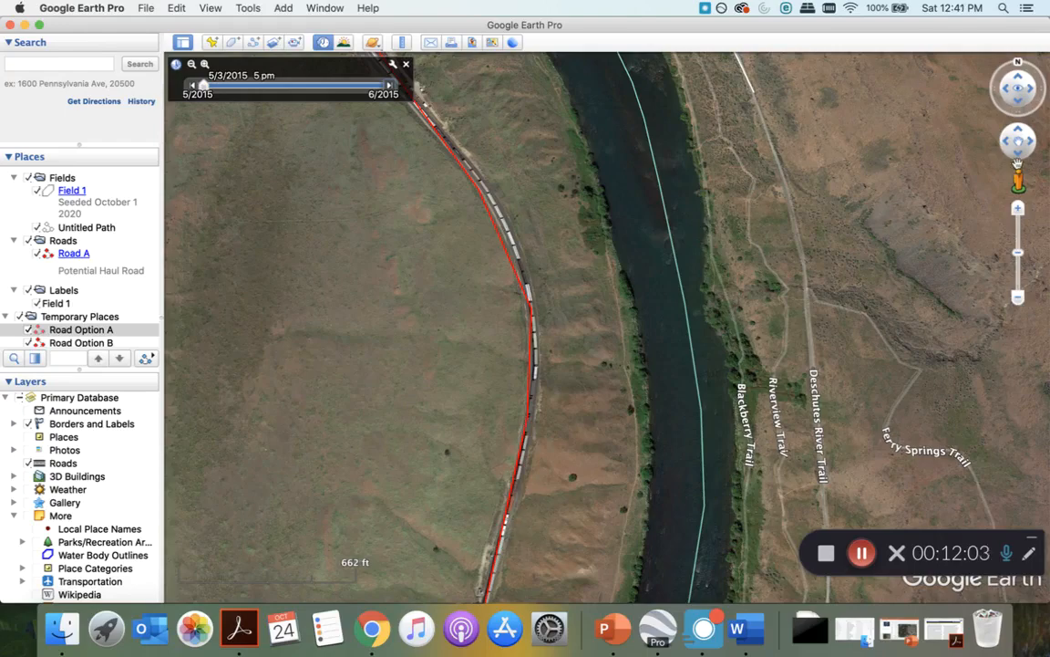
click(1016, 298)
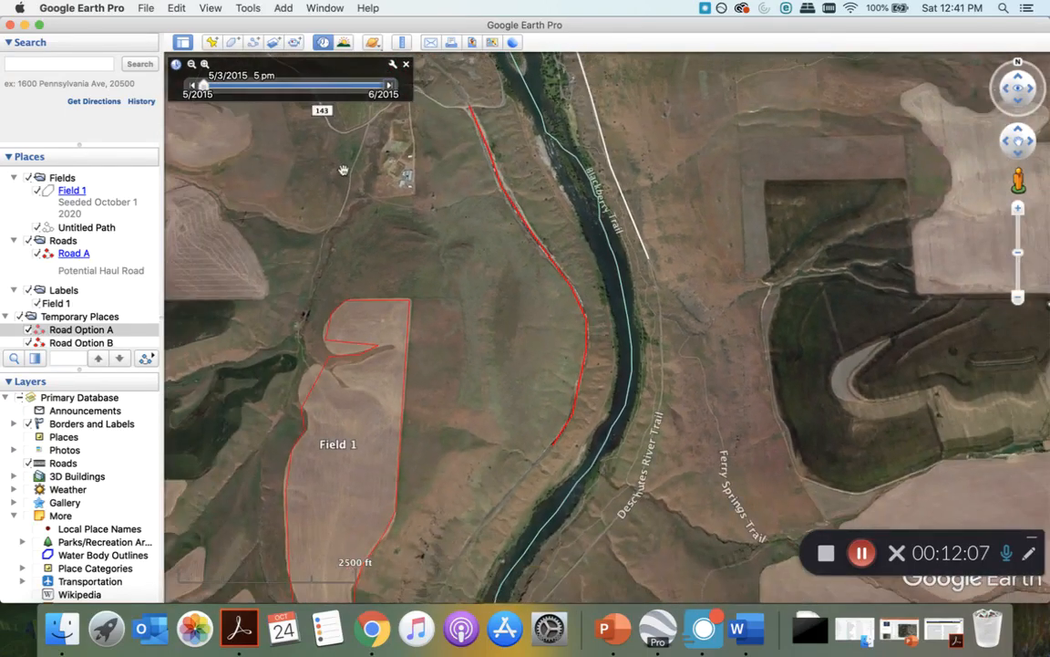
Step the imagery back to 6/27/2013 and 11/16/2011, and view Field 1 with the wider river surroundings
click(191, 84)
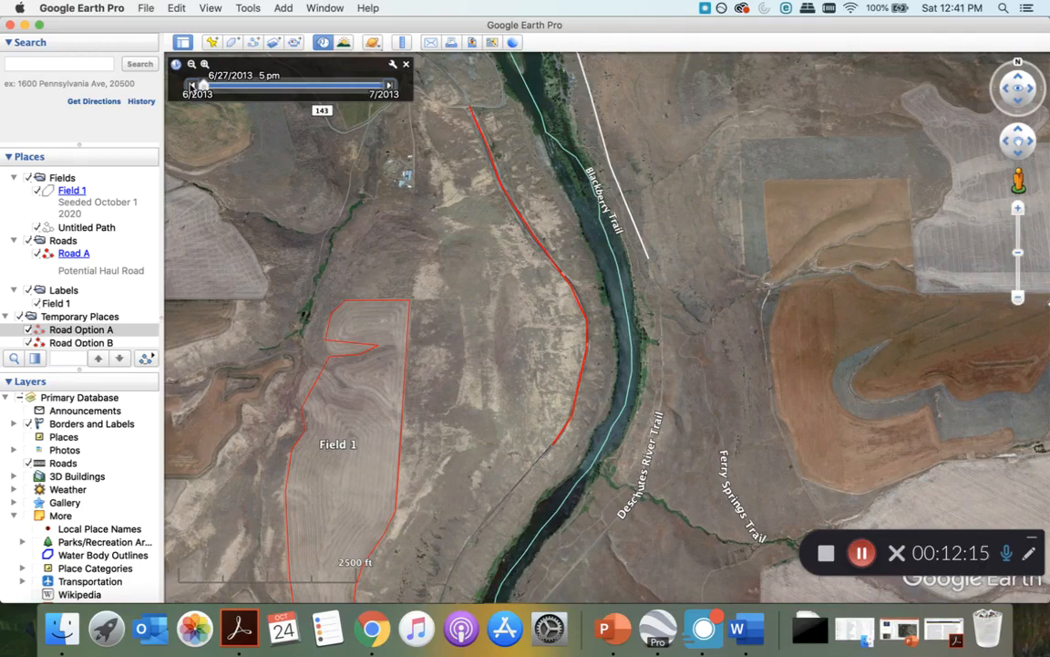
click(190, 84)
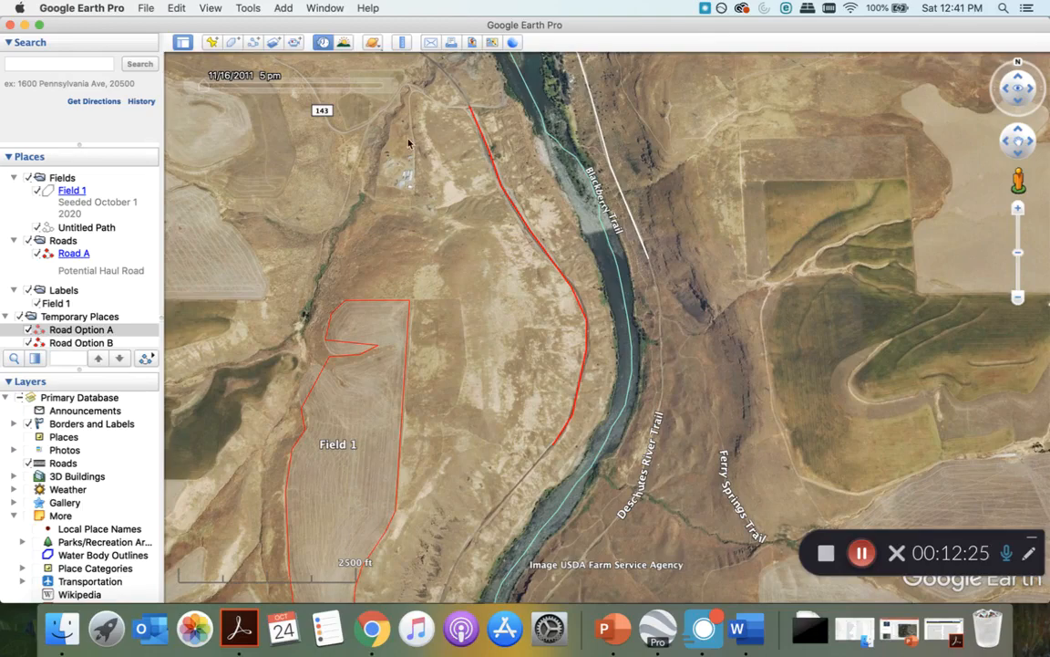
mouse_move(280, 66)
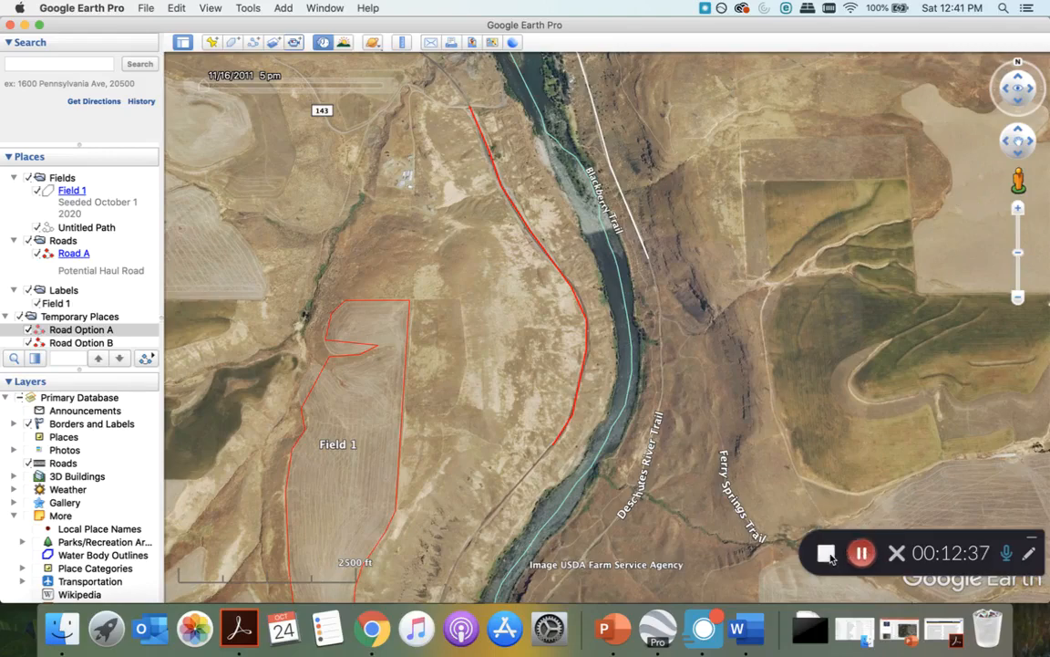
drag(732, 300, 737, 437)
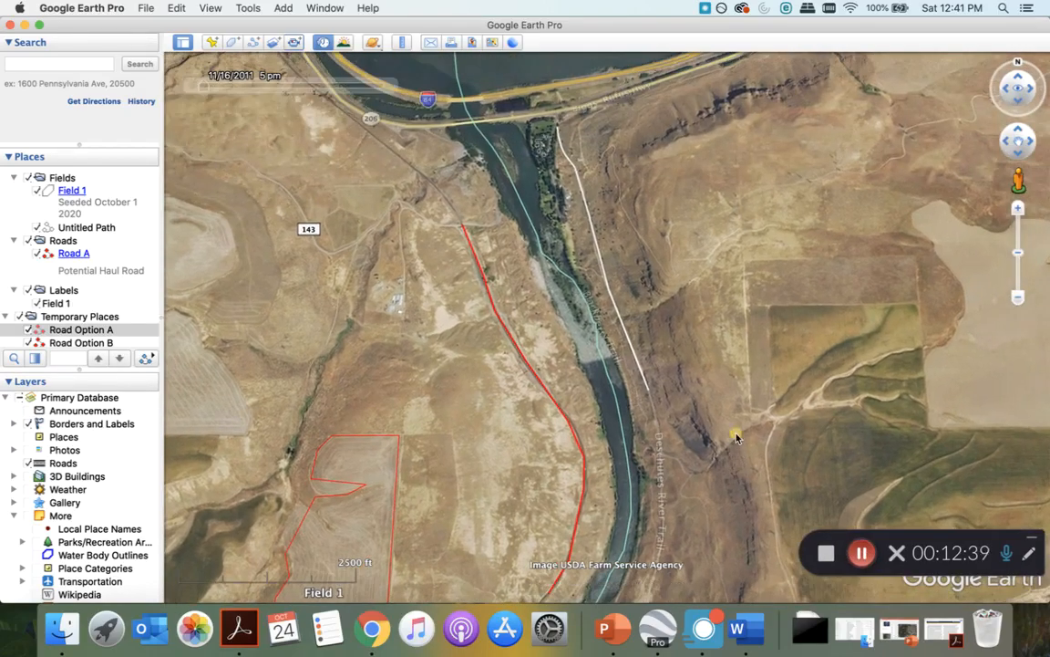
click(1018, 297)
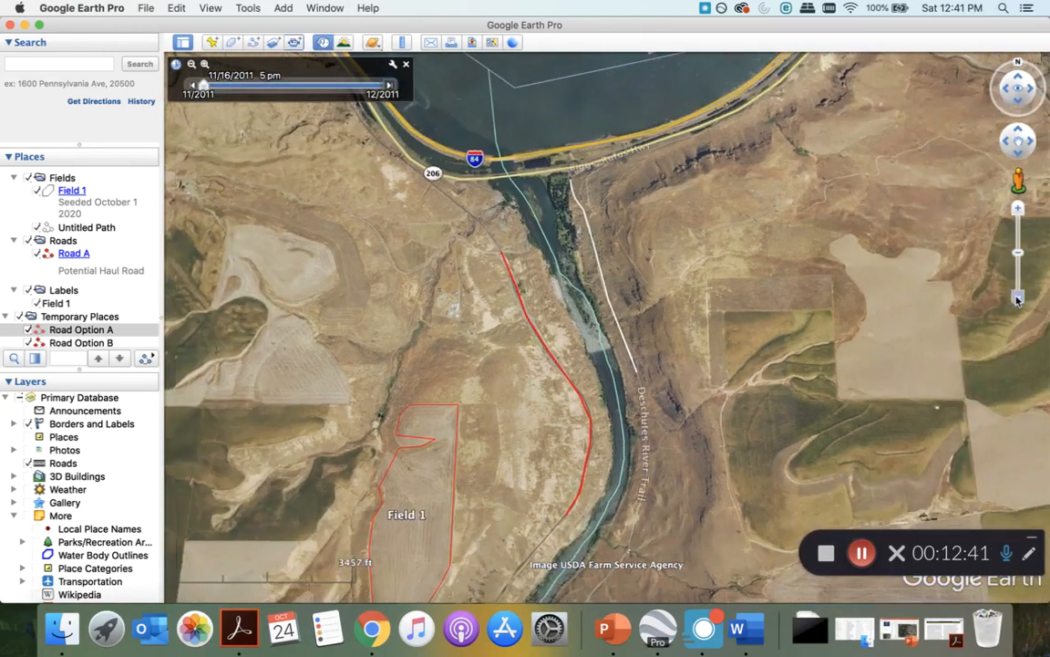
drag(722, 329, 718, 251)
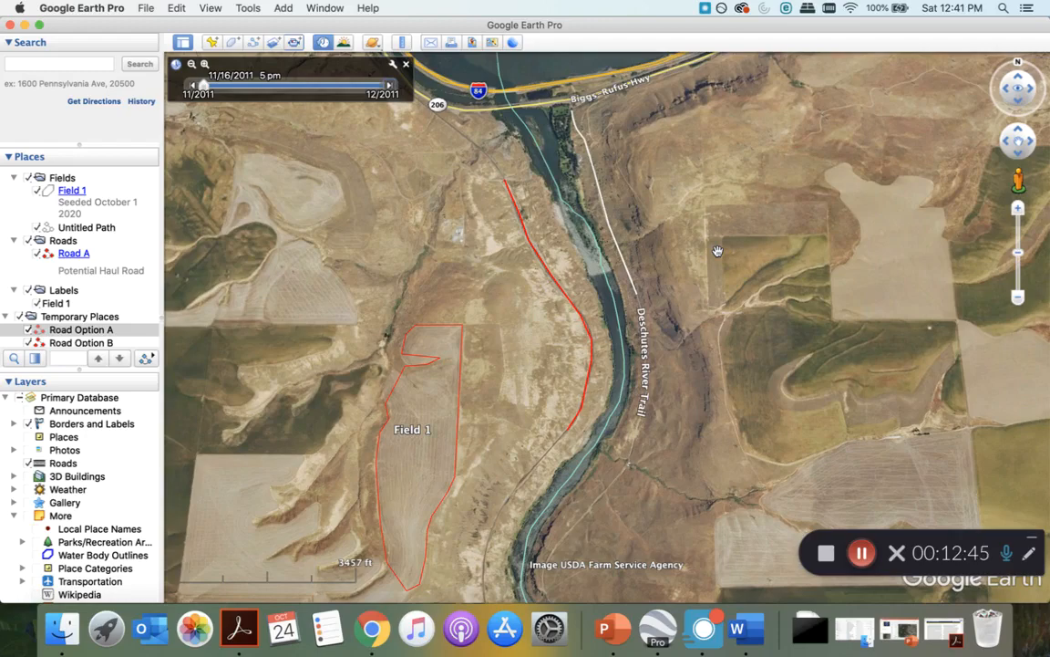
Exit historical imagery and open the print layout for the current view of Field 1 and the road paths
click(406, 64)
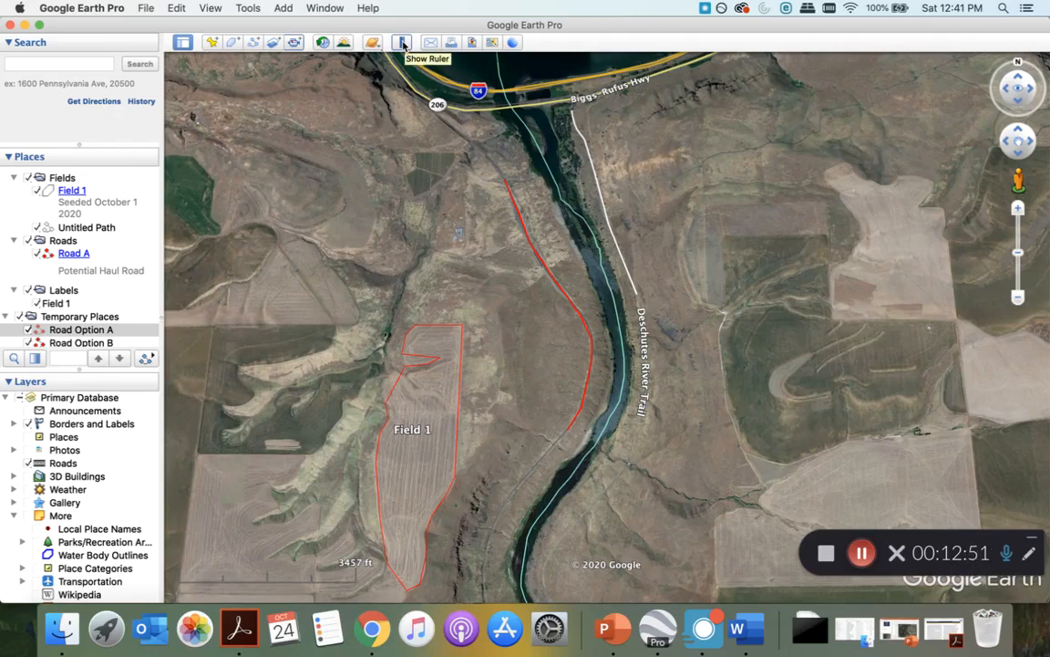
click(404, 44)
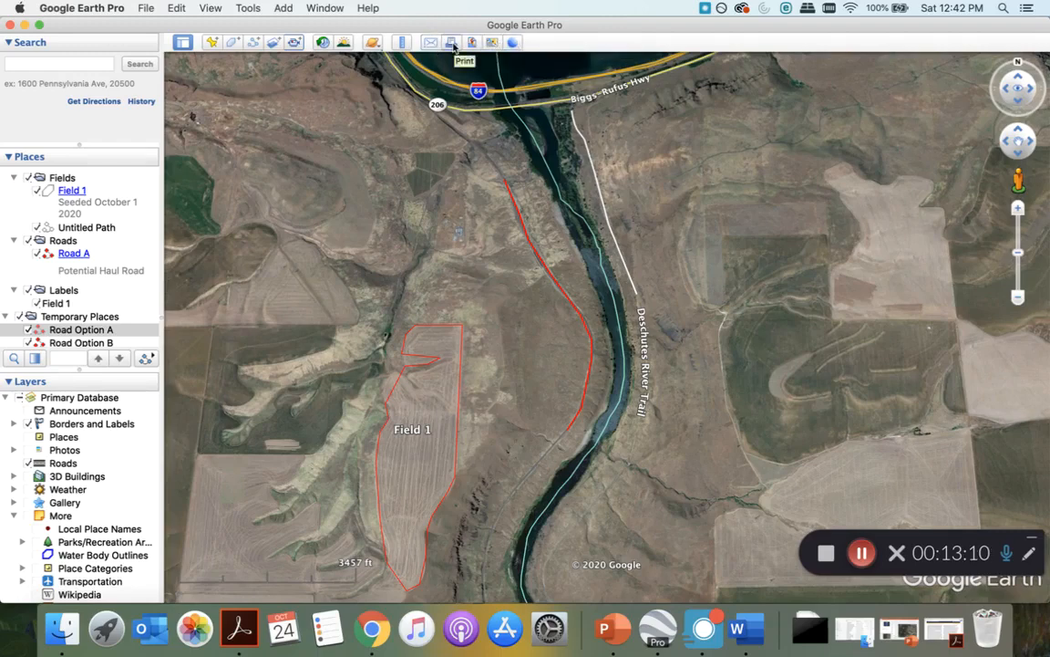
click(452, 43)
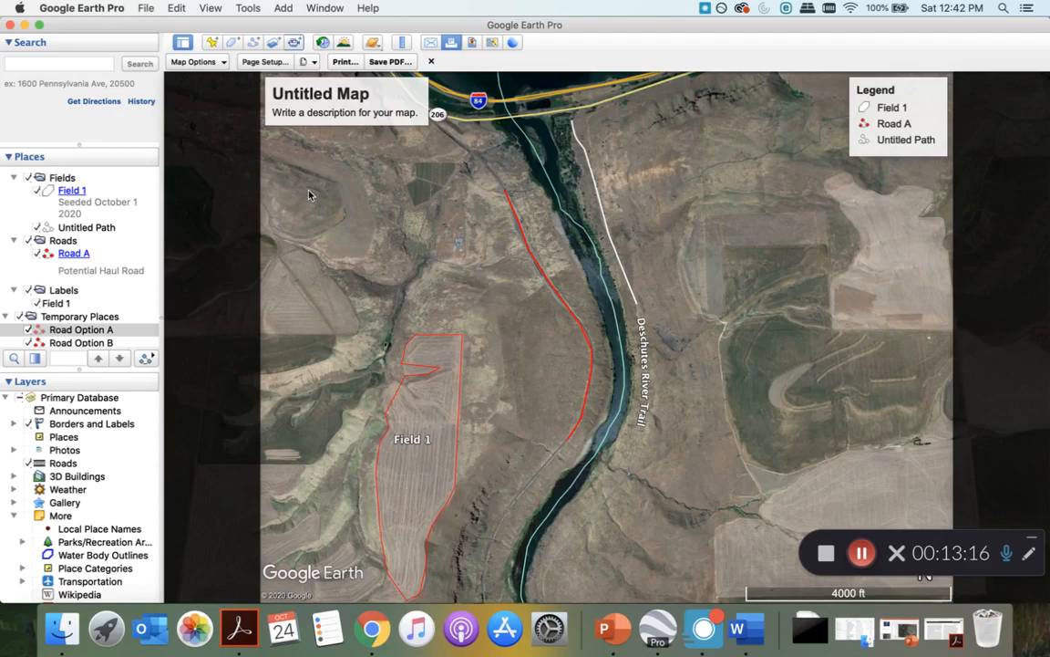
Set the print map's title to "Example Farm" and clear the placeholder description
click(306, 92)
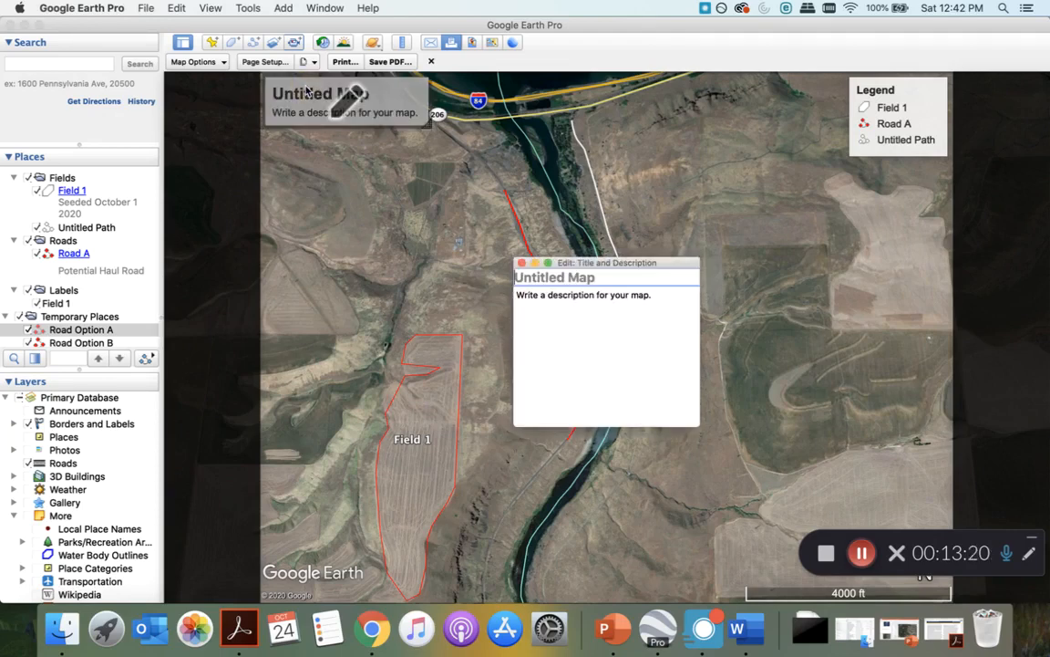
text(Exam)
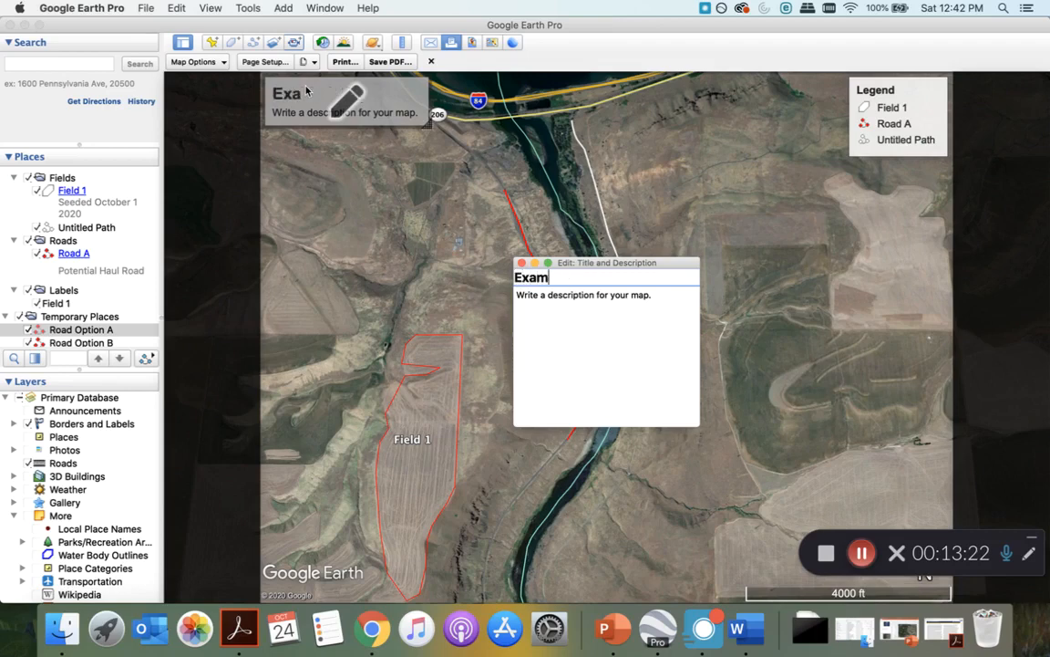
text(ple Farm)
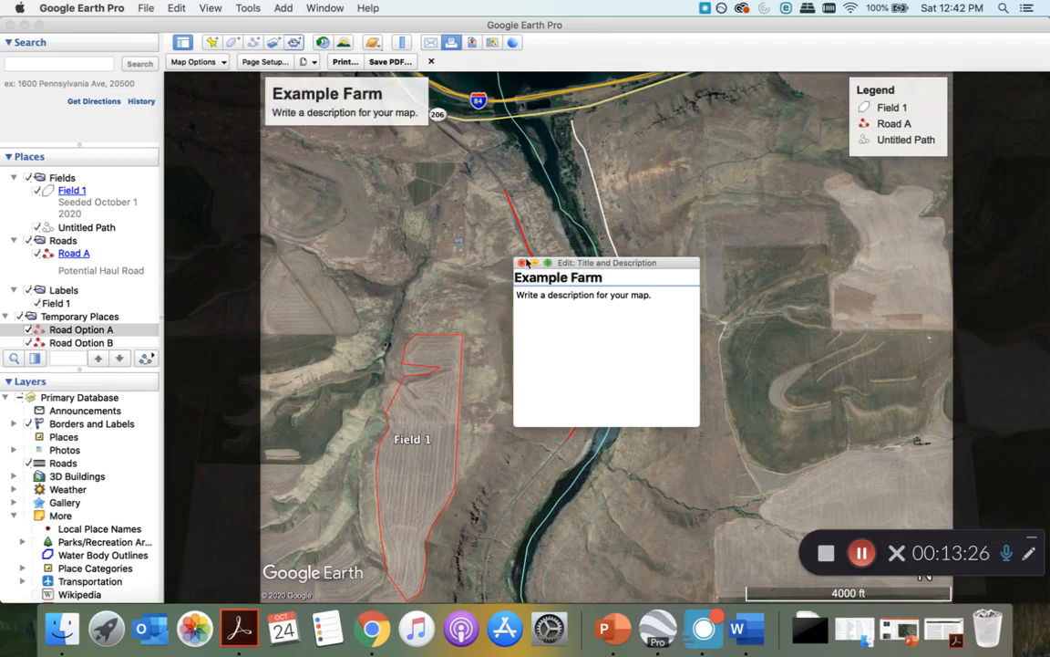
click(523, 262)
click(322, 118)
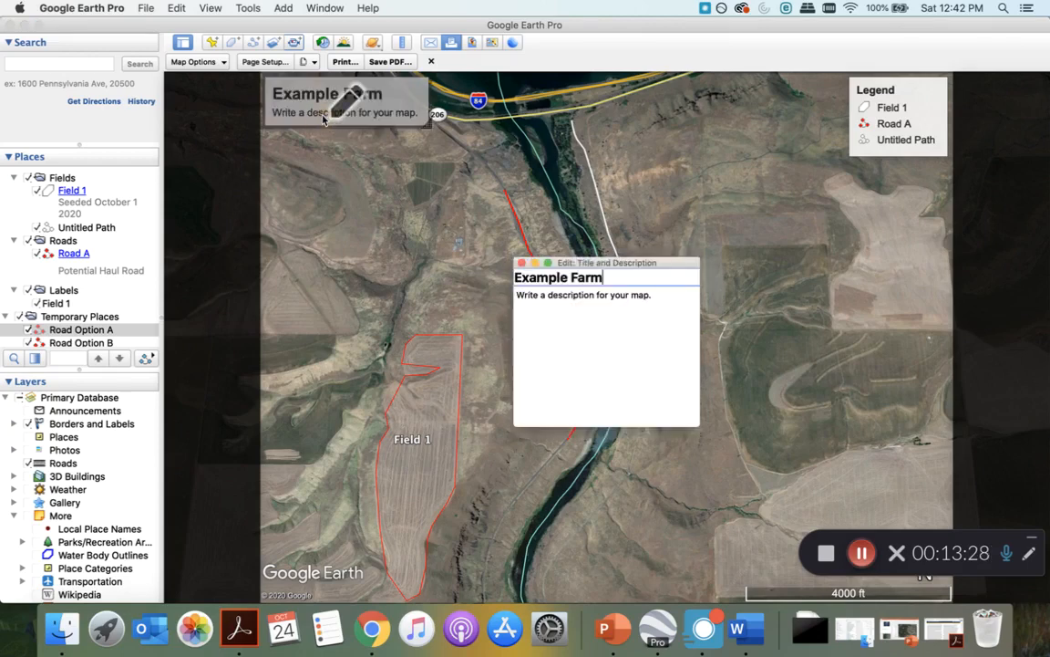
click(640, 307)
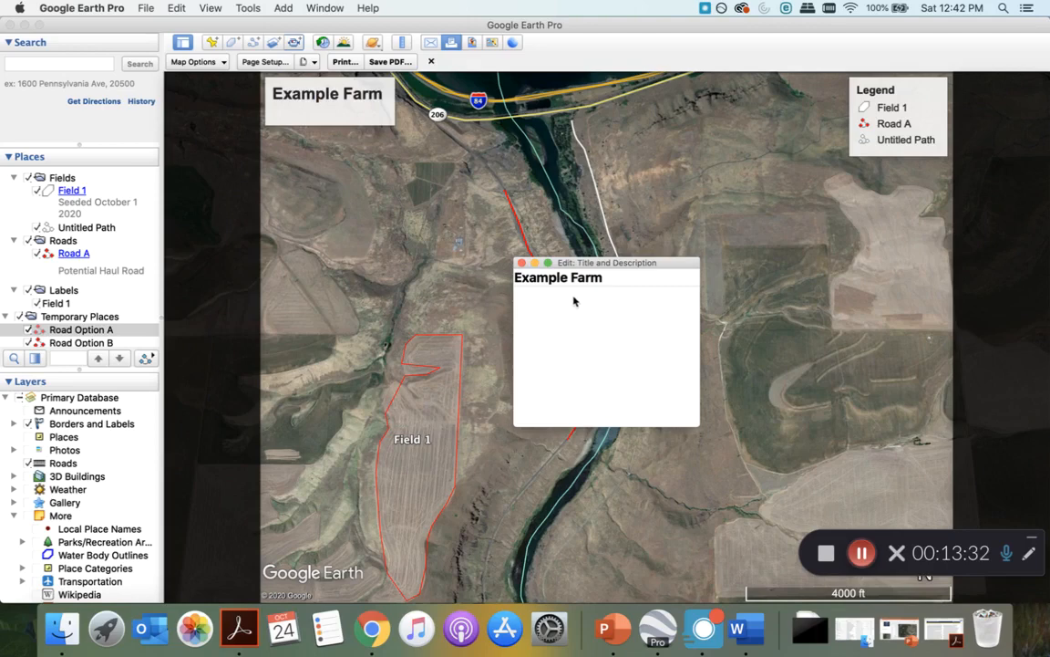
mouse_move(343, 102)
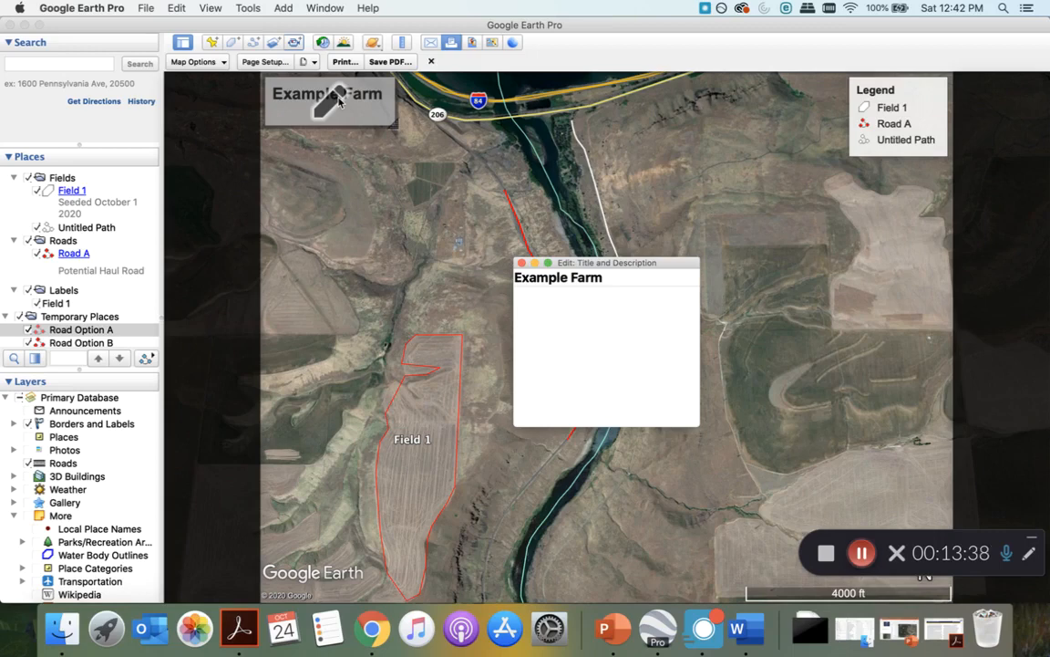
click(522, 264)
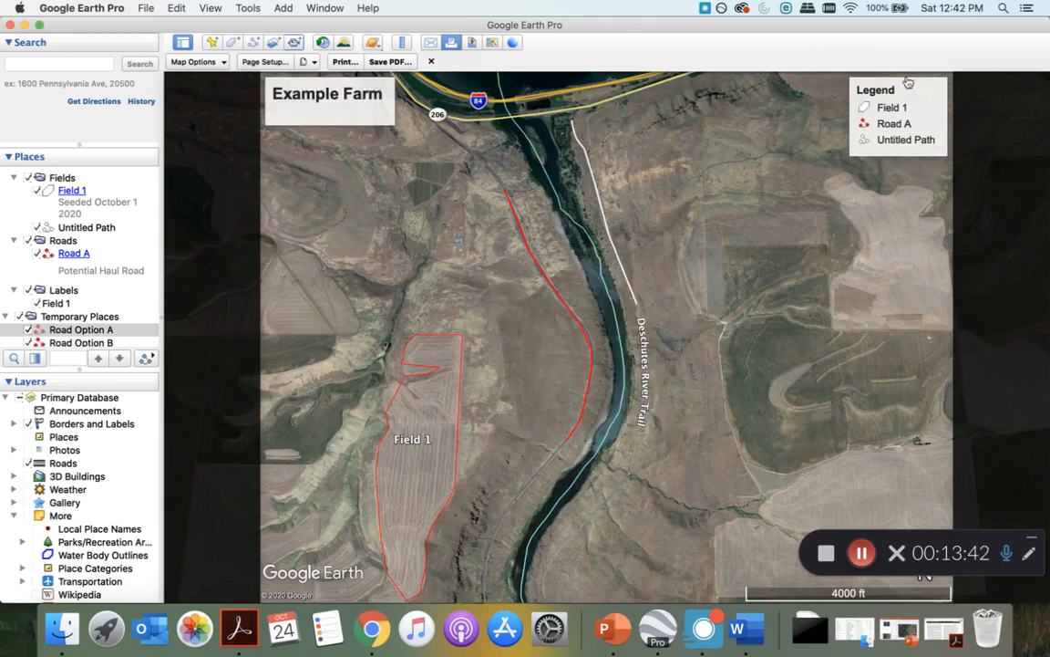
Hide the Field 1 entry from the map legend, restore it, and close the legend editor
mouse_move(907, 110)
click(892, 128)
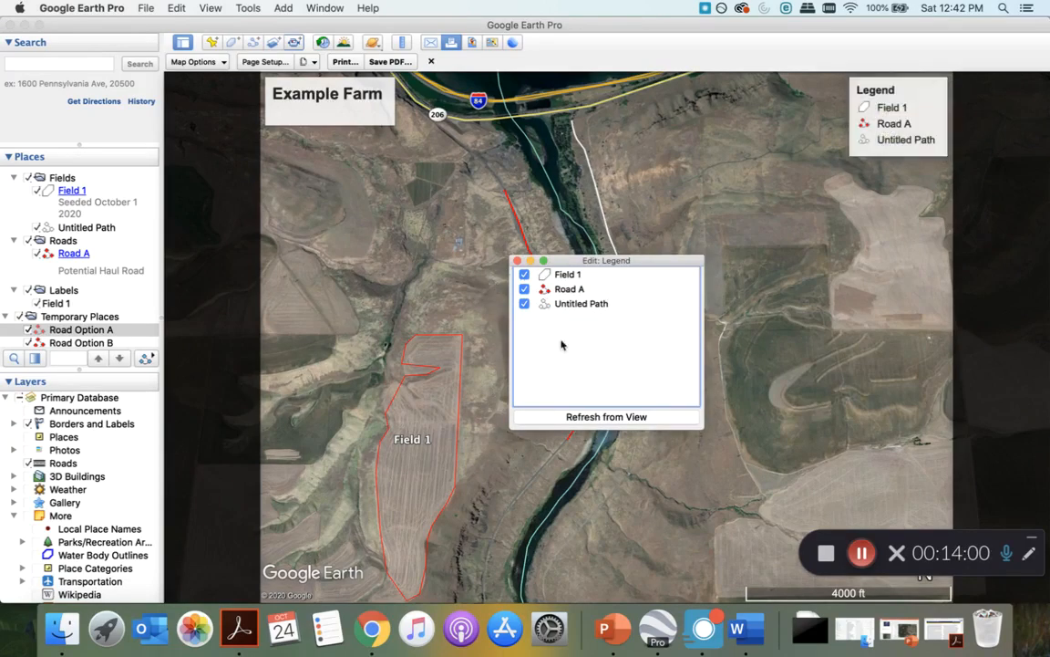
click(524, 275)
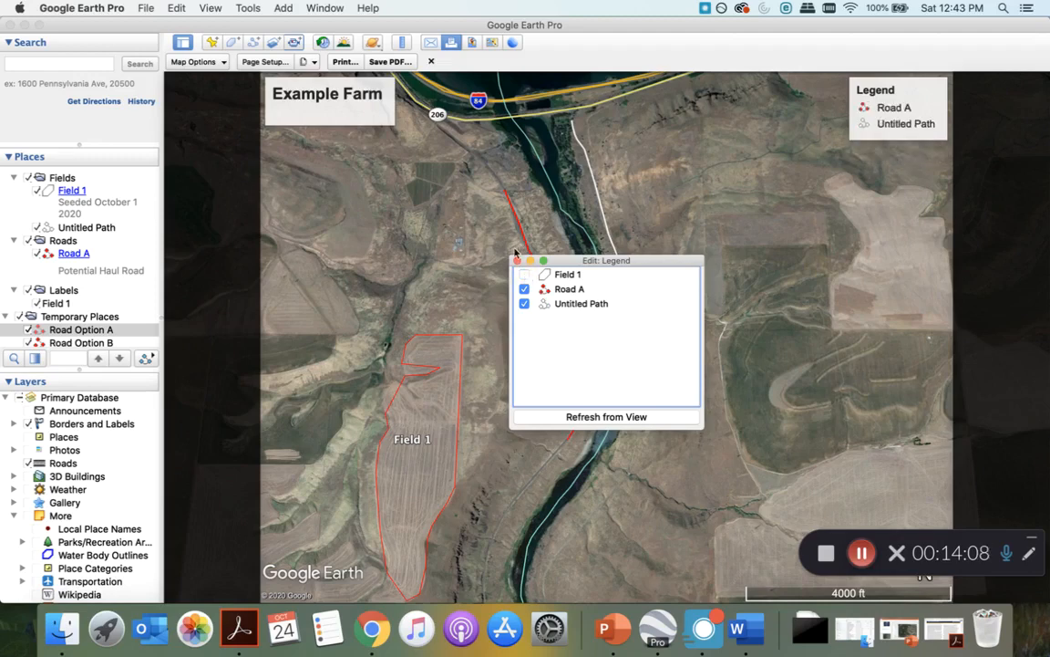
click(524, 274)
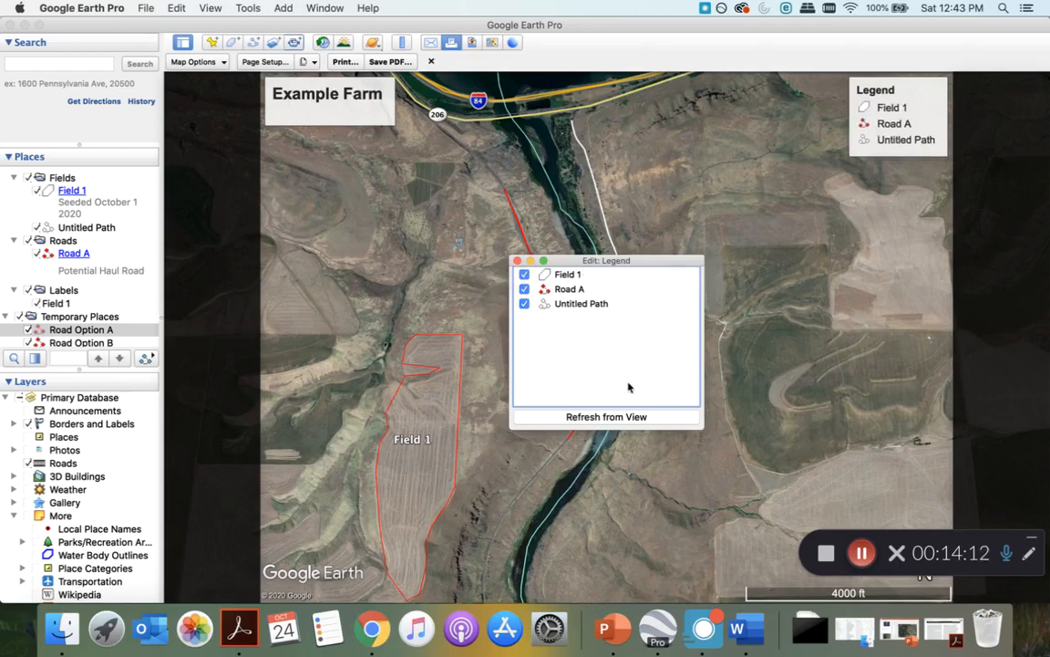
click(517, 261)
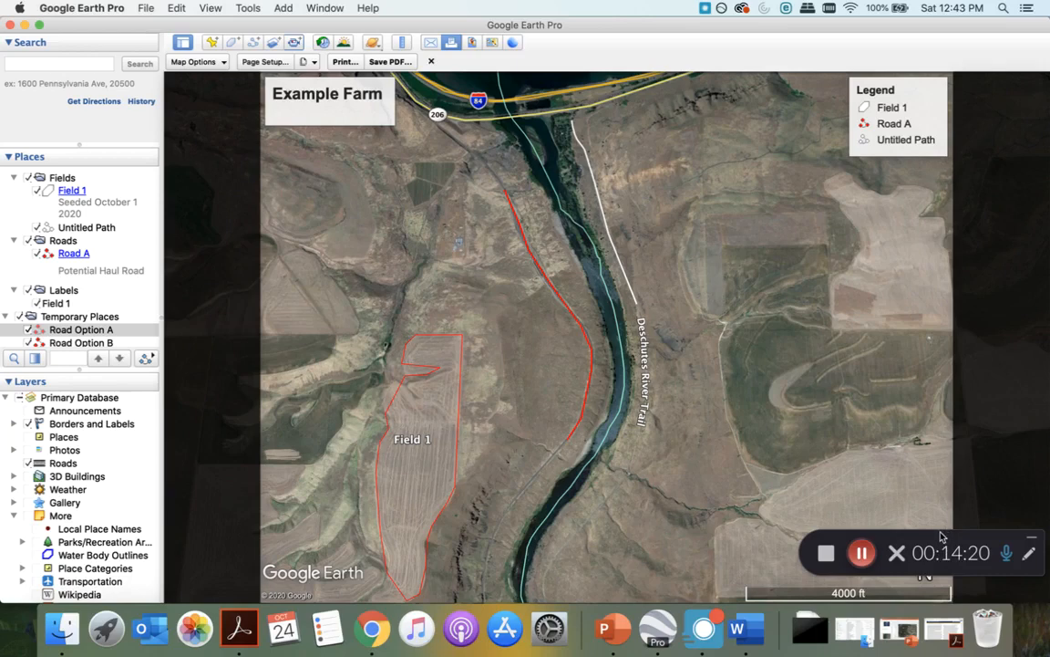
Remove the title and description and the legend from the print map's elements
drag(942, 536, 953, 417)
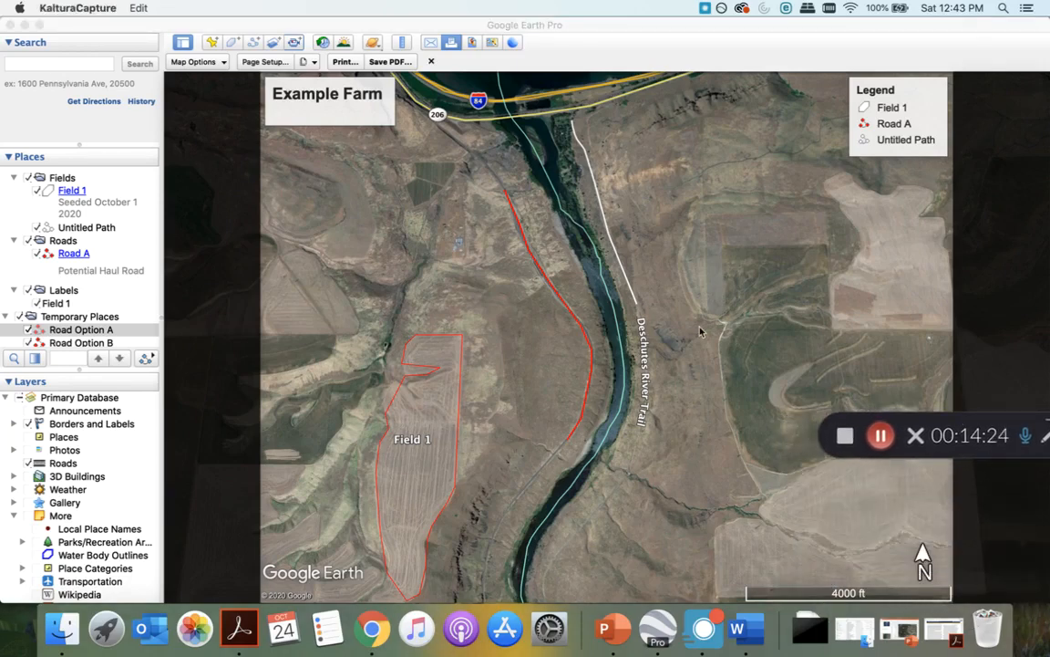
click(189, 62)
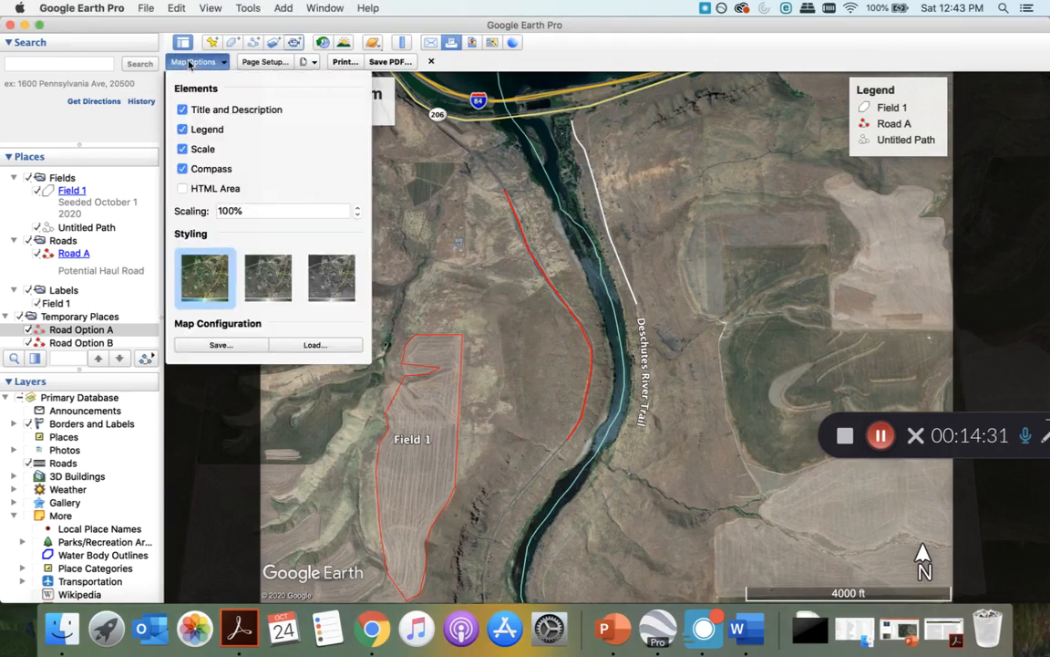
click(181, 110)
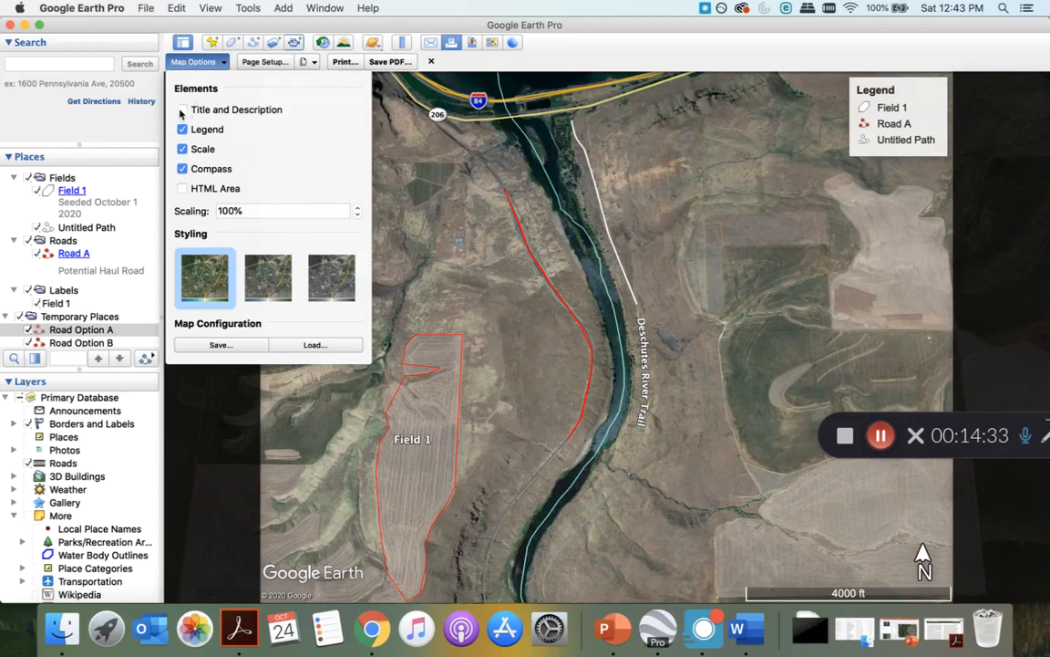
click(183, 129)
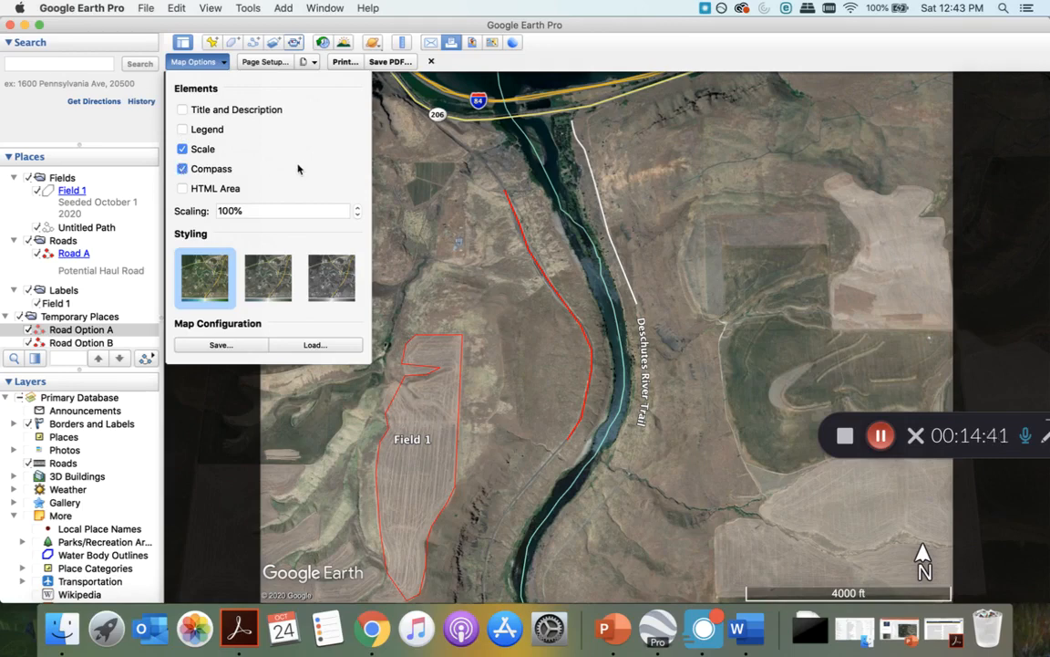
Try the less saturated base map styling, restore the full color base map, and cancel saving the map configuration
click(262, 277)
click(218, 268)
click(270, 266)
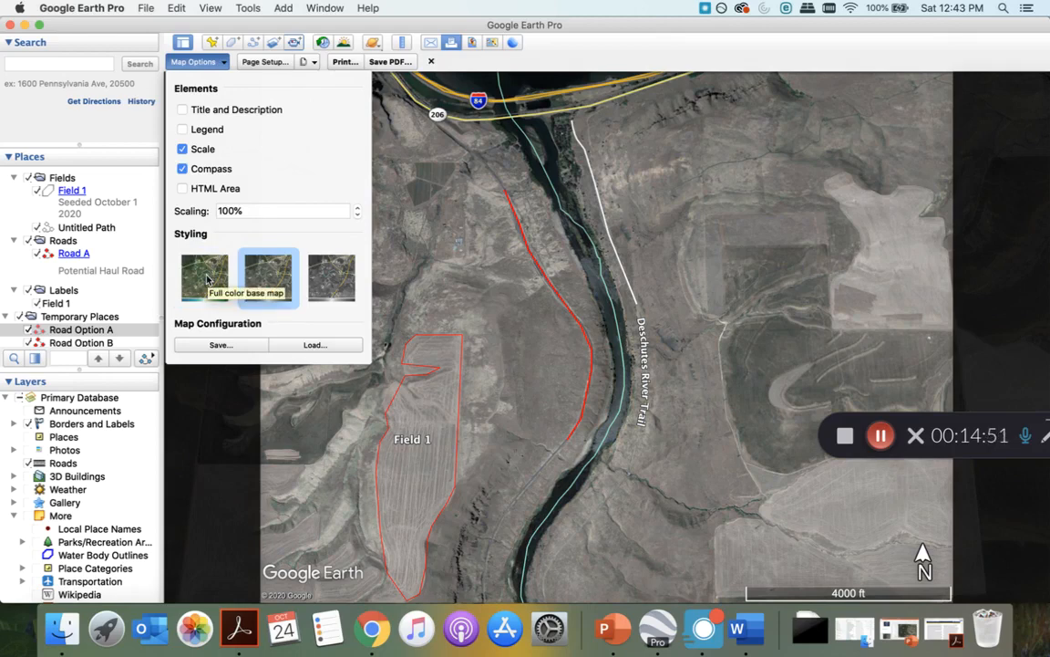
click(179, 262)
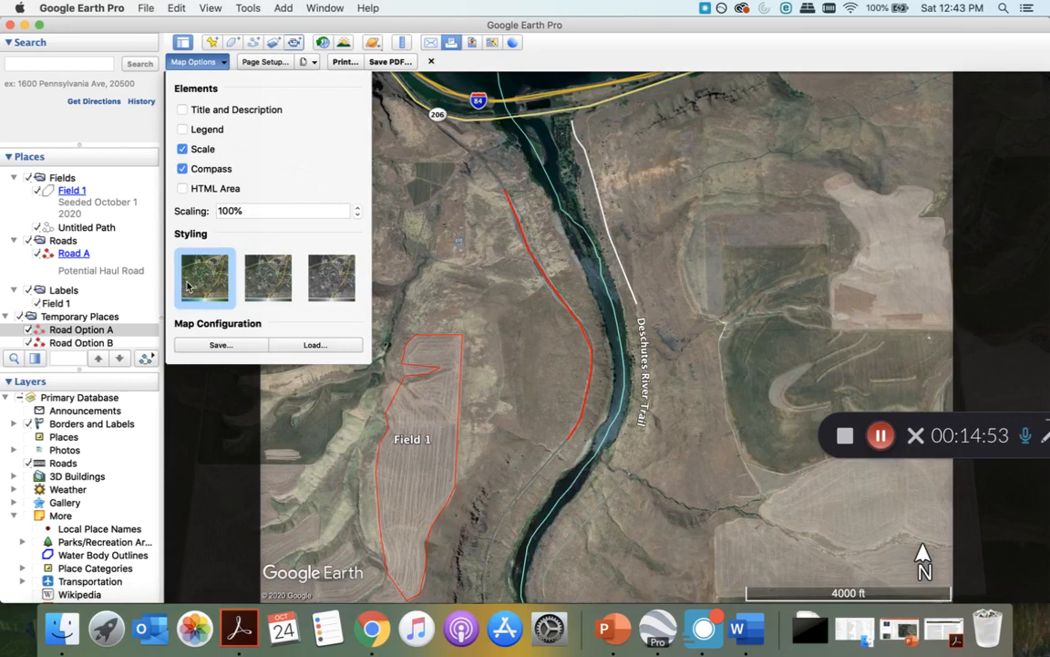
click(219, 345)
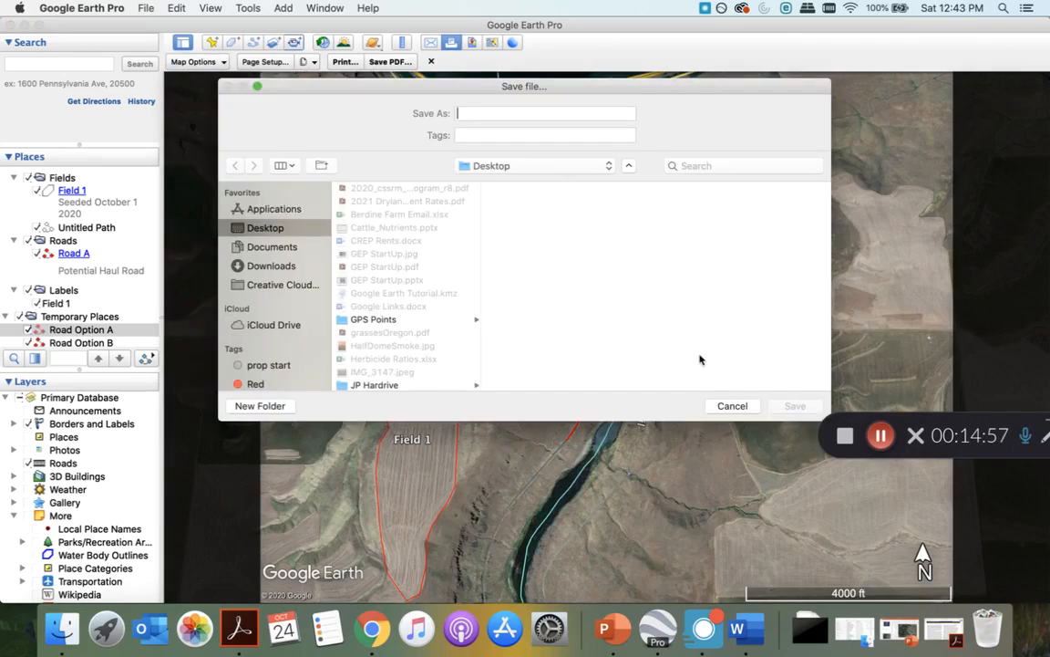
click(730, 406)
Review the paper sizes in the page setup and accept US Letter in landscape at 100% scale
click(262, 62)
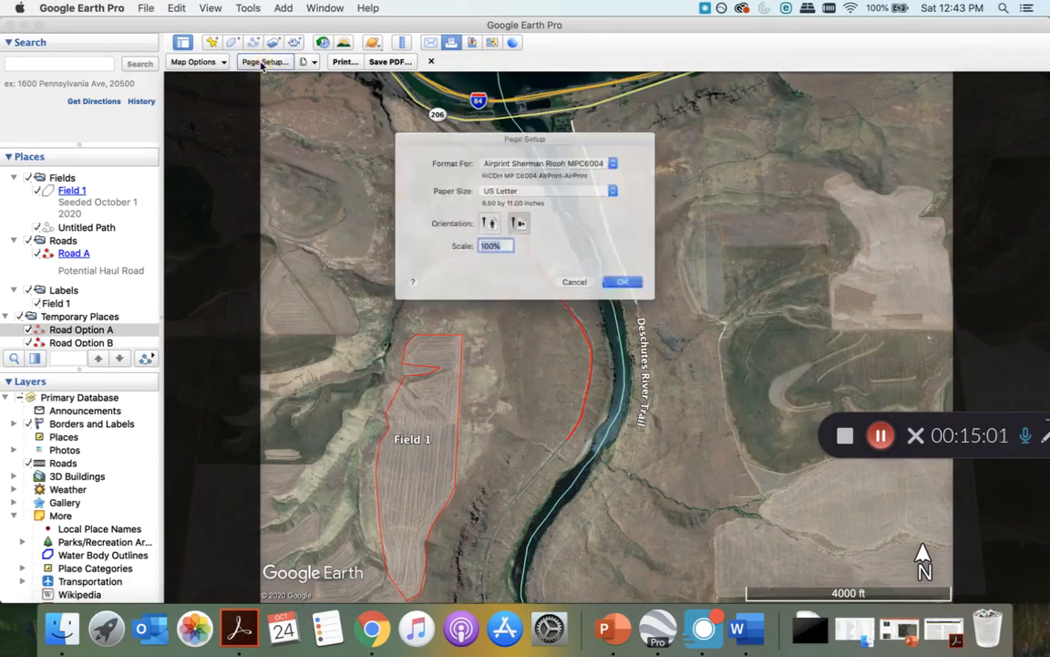
click(634, 185)
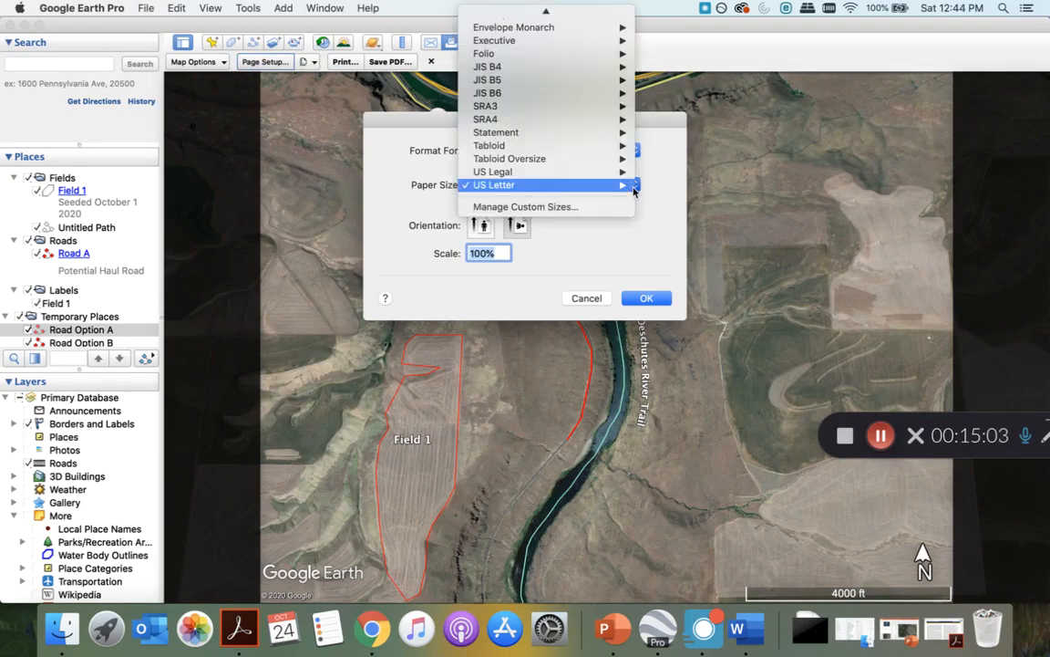
mouse_move(564, 187)
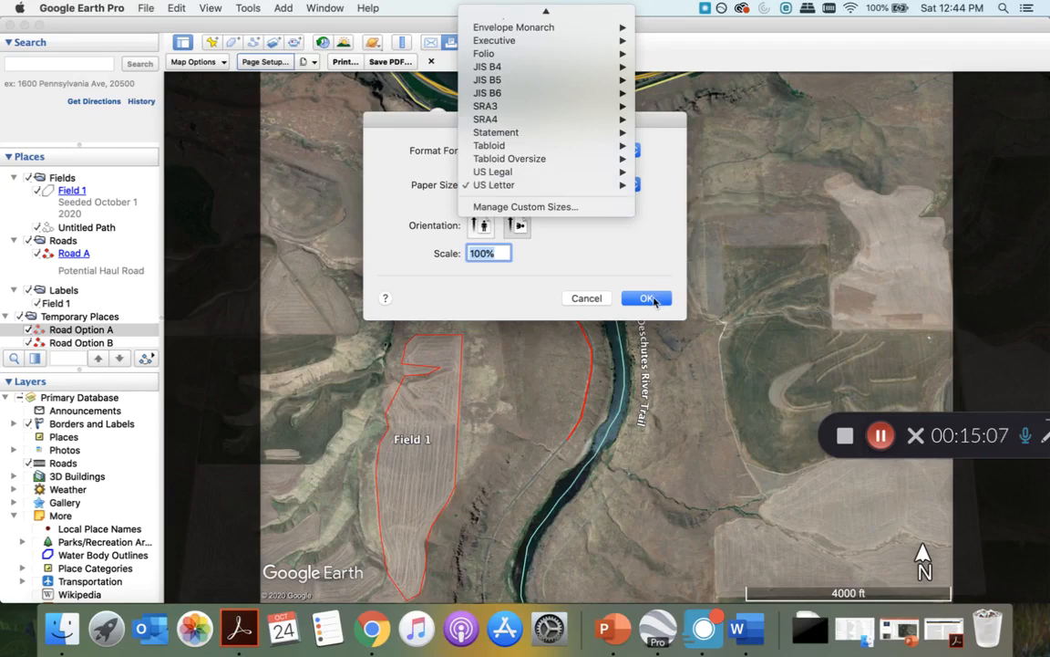
click(592, 274)
click(644, 298)
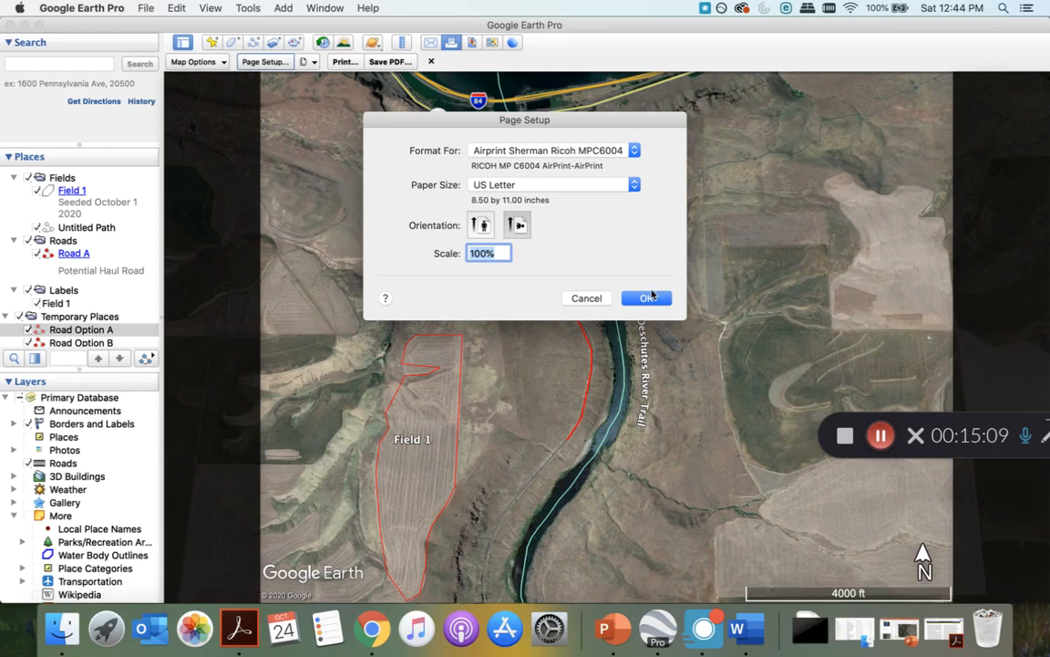
click(653, 299)
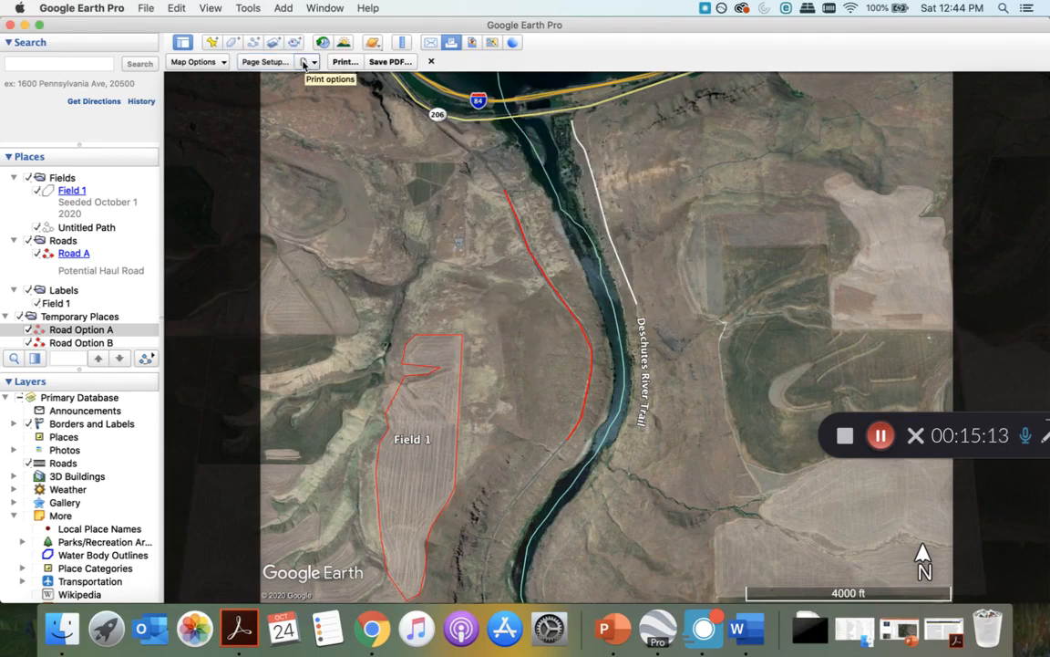
Check the print quality options and the printer settings for the map, and cancel printing
click(305, 62)
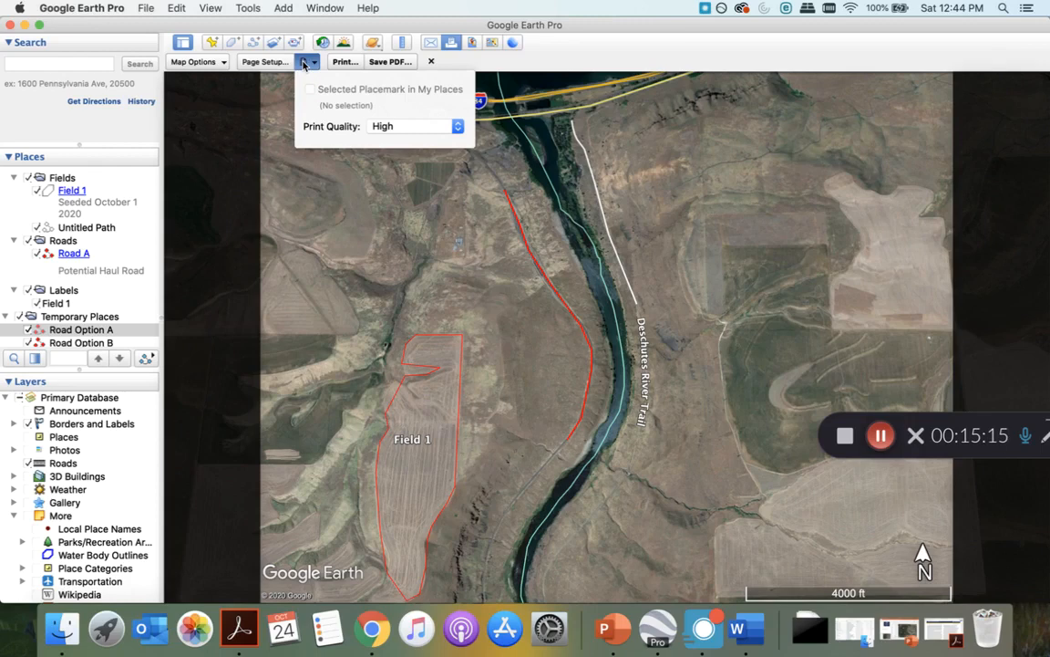
click(305, 64)
click(343, 62)
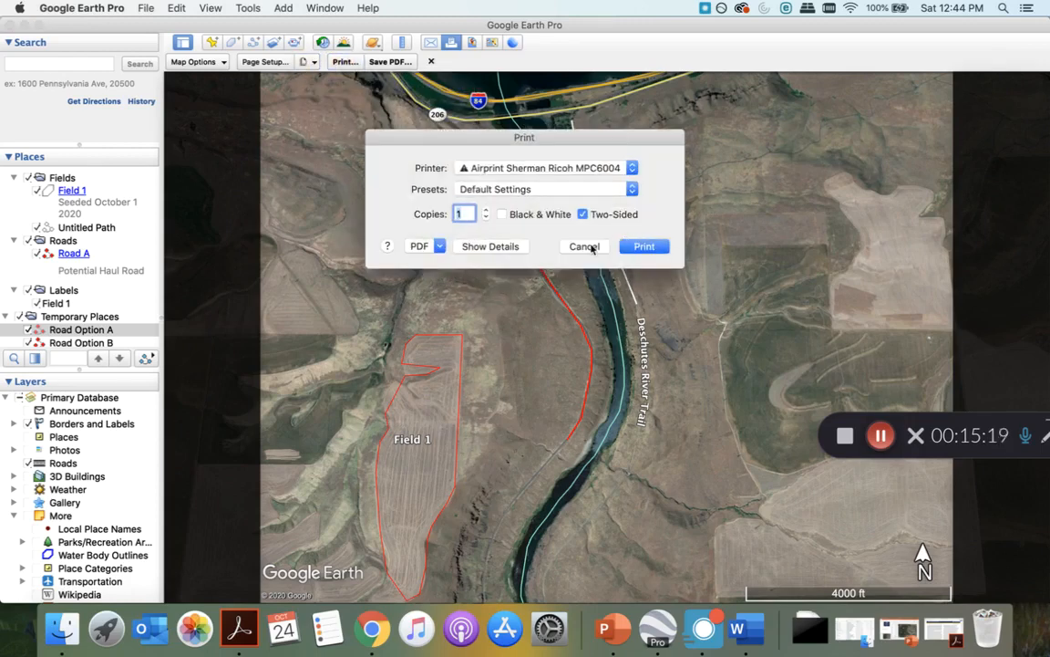
click(585, 247)
Save the print map as a PDF named "Test" on the Desktop
click(381, 62)
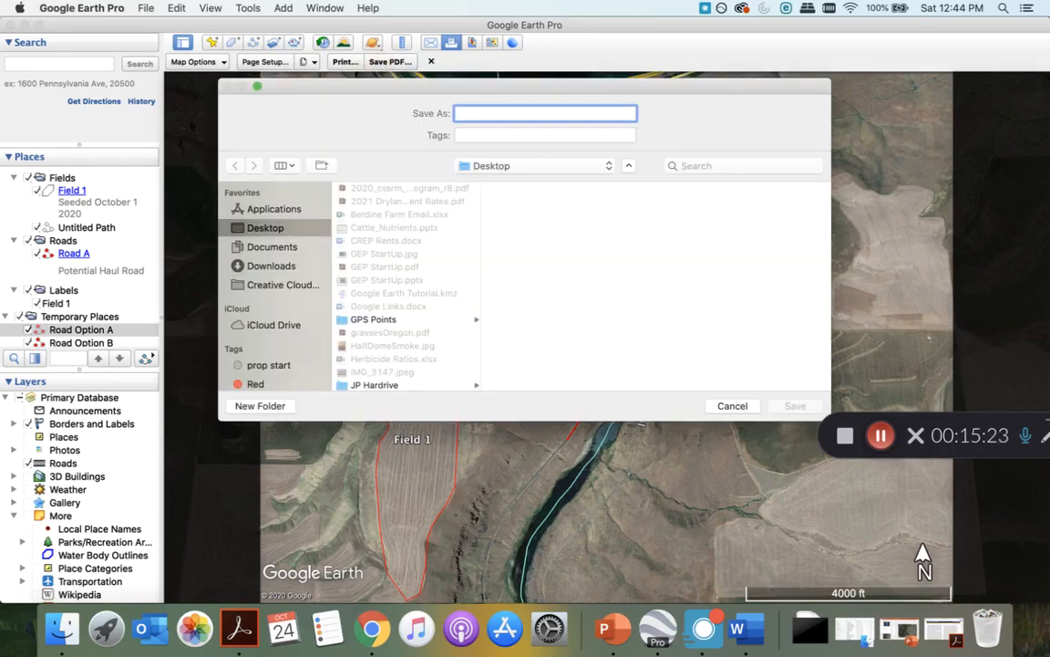
text(Test)
key(Return)
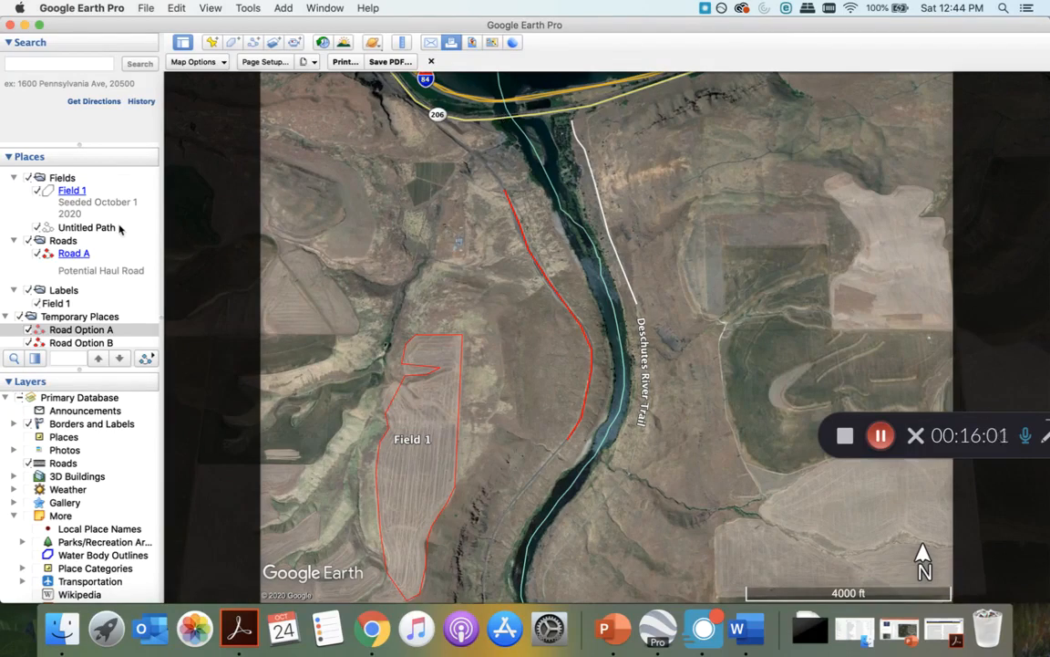
Find the saved Test.pdf with a Spotlight search and open it in Acrobat
scroll(120, 229, up, 3)
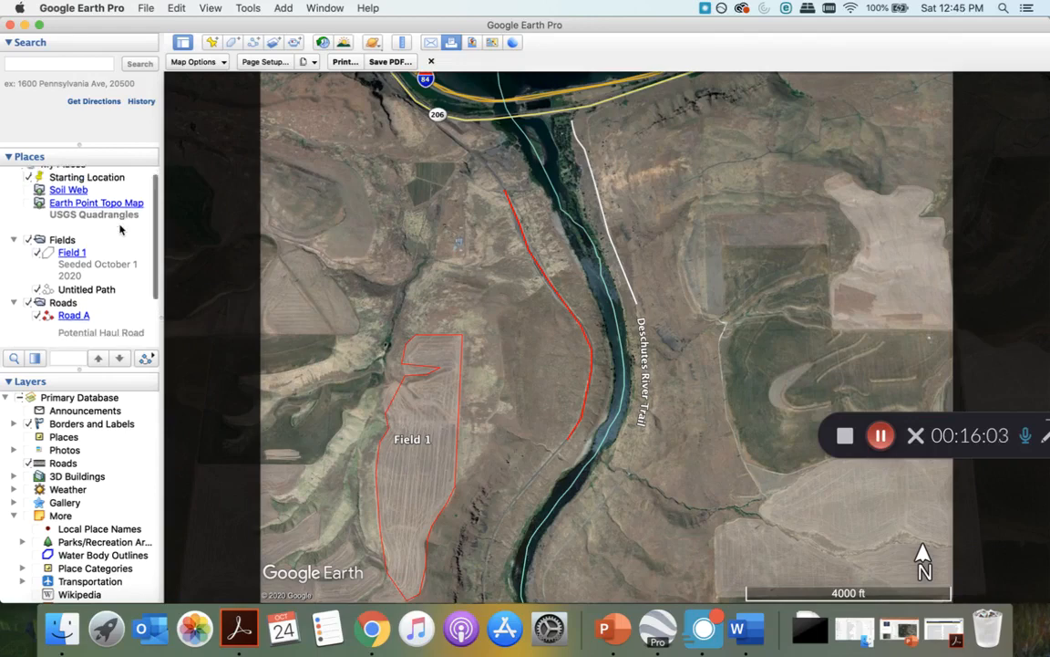
click(1002, 8)
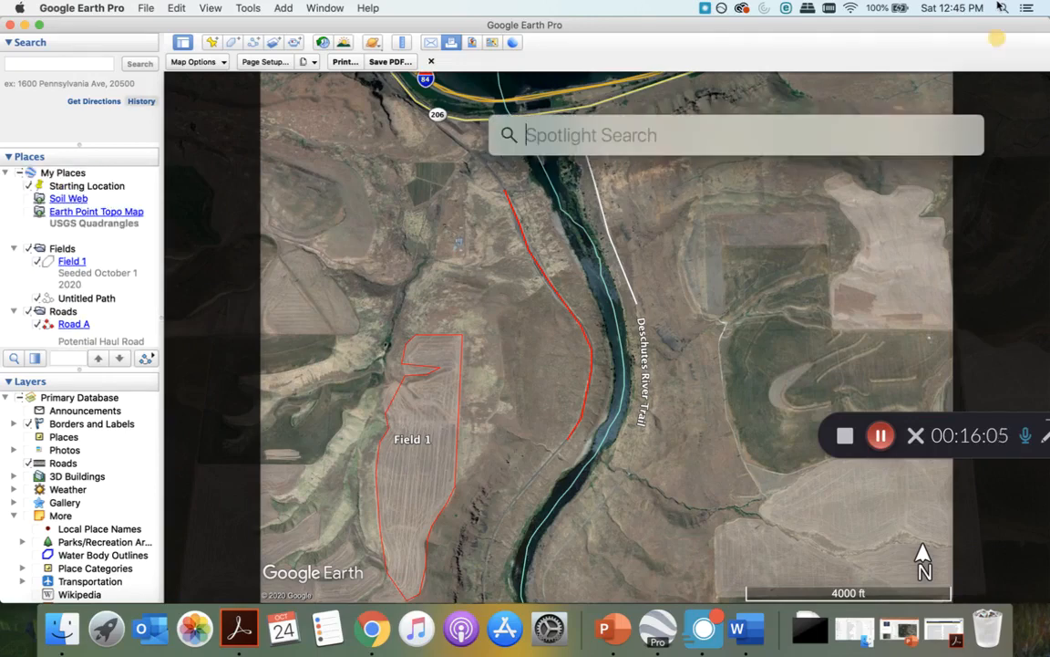
text(Test.jpg)
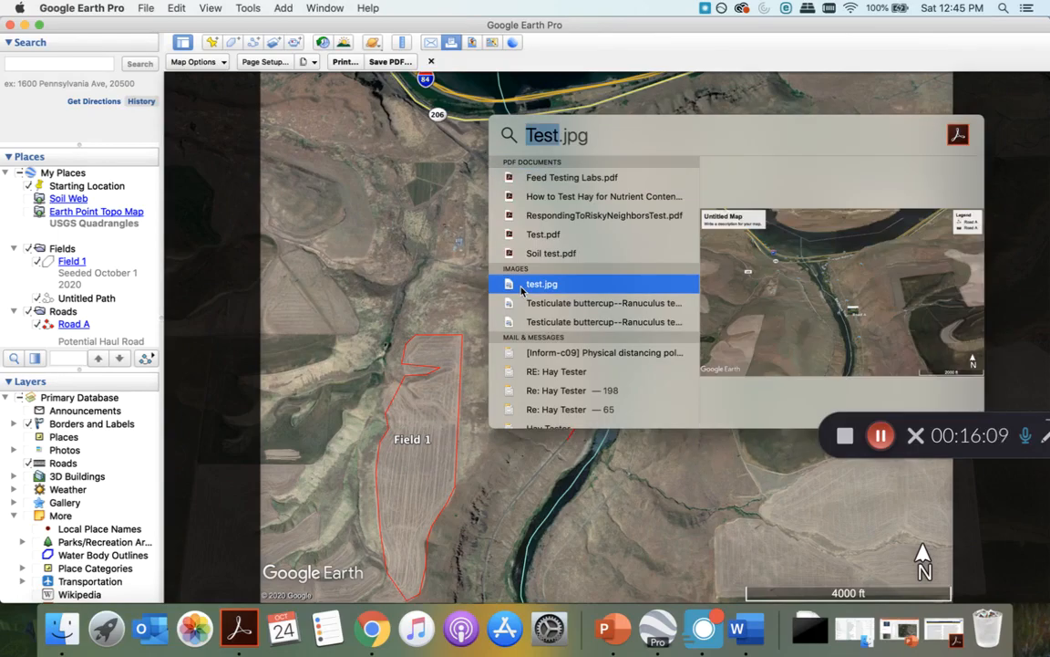
click(522, 286)
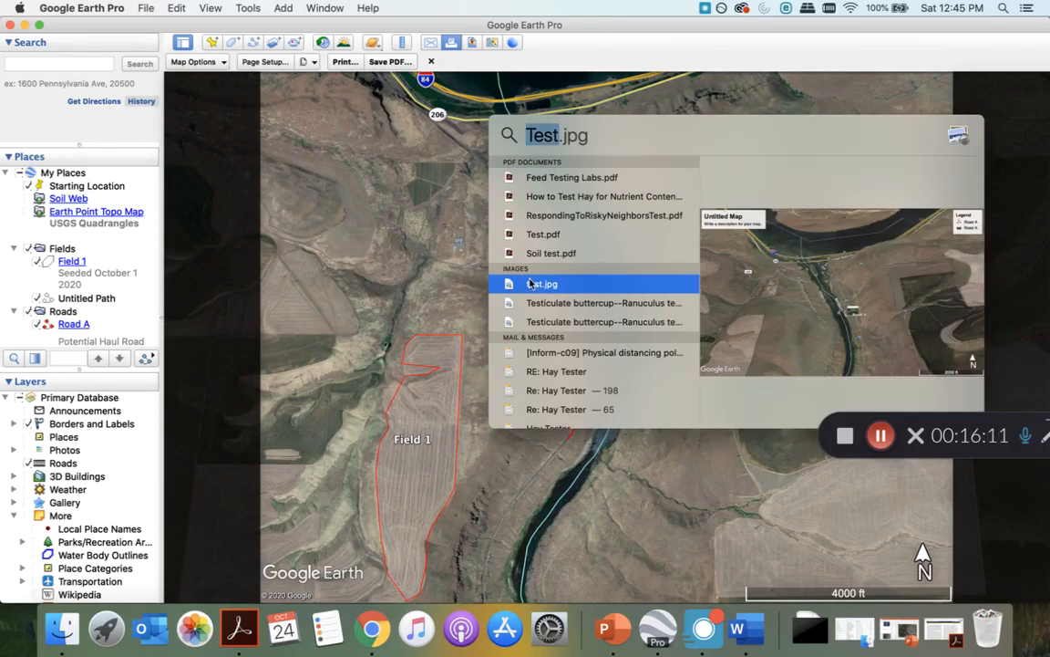
click(543, 235)
double_click(543, 236)
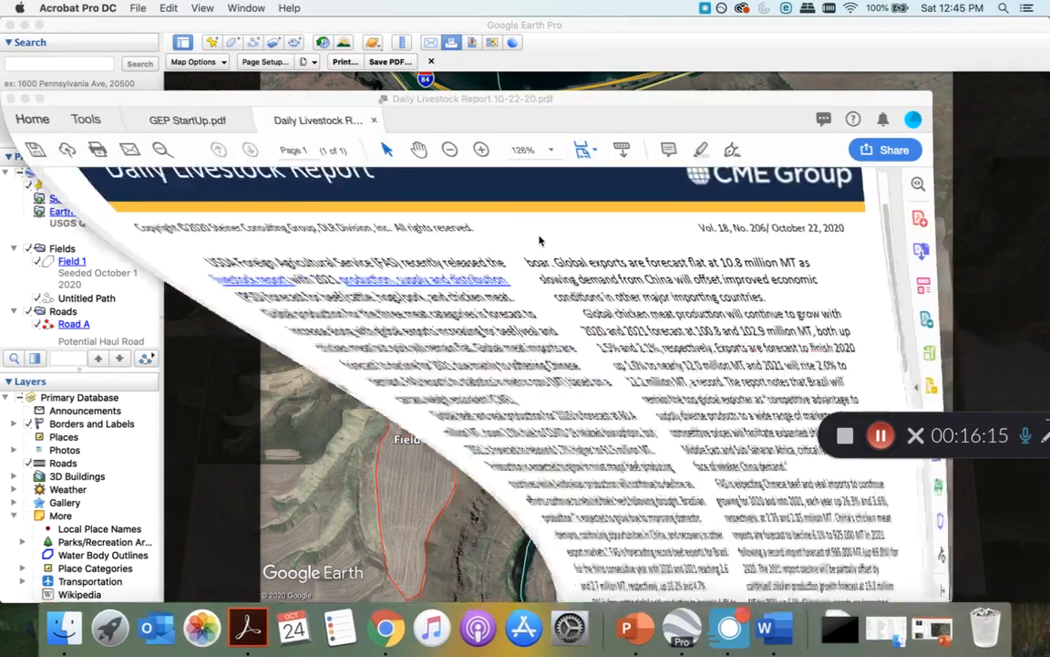
Look over the exported map in Test.pdf and minimize the Acrobat window
drag(546, 103, 550, 30)
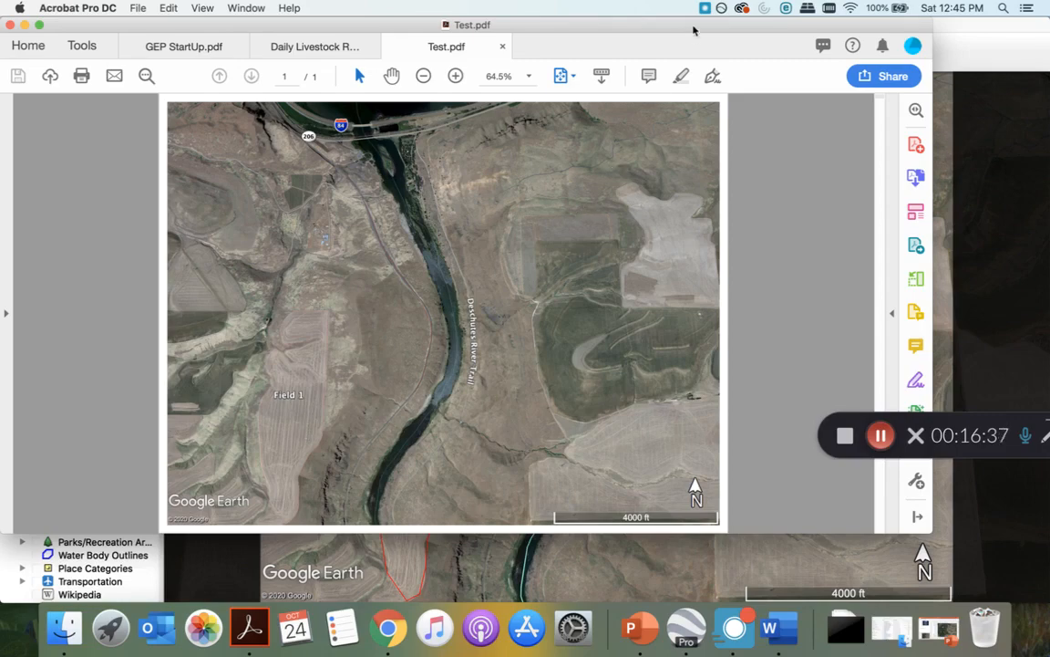
drag(675, 37, 798, 105)
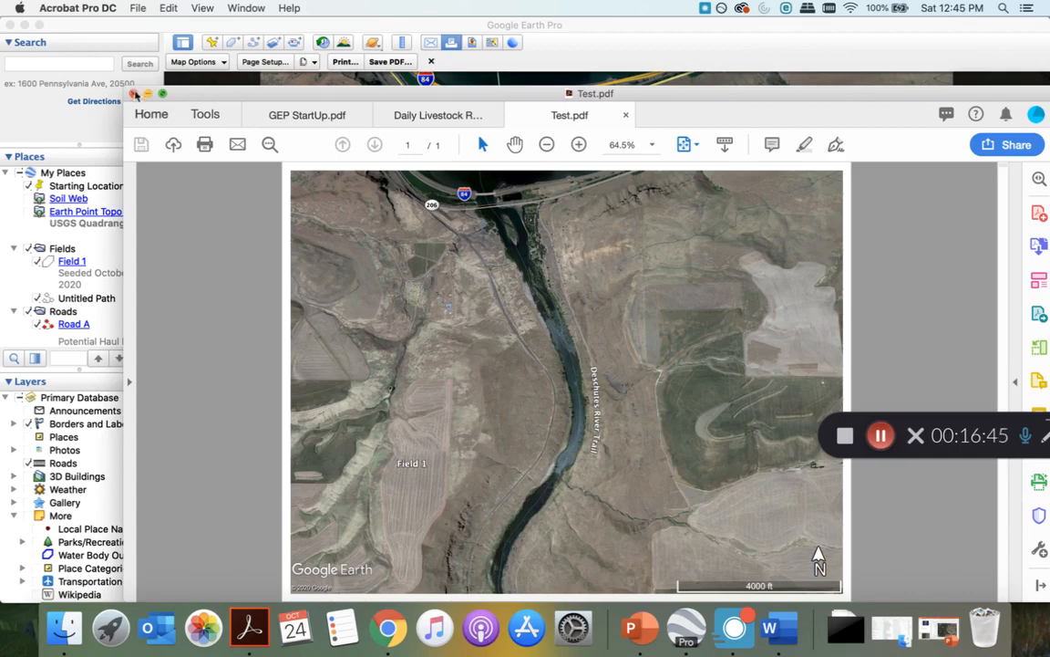
click(148, 94)
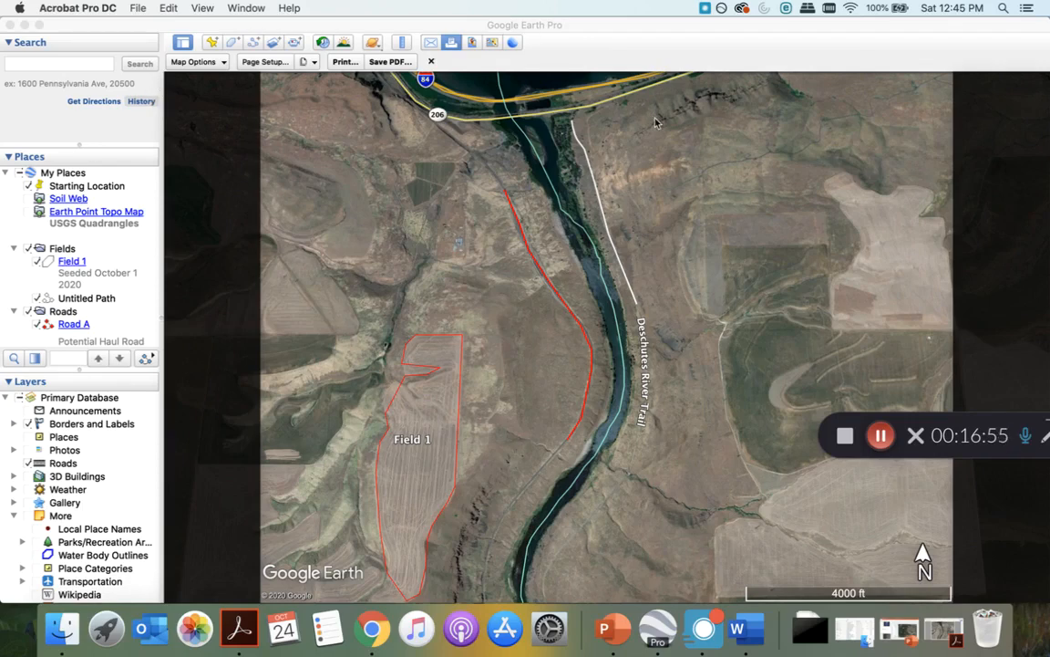
Return to Google Earth Pro and close the print layout
click(770, 210)
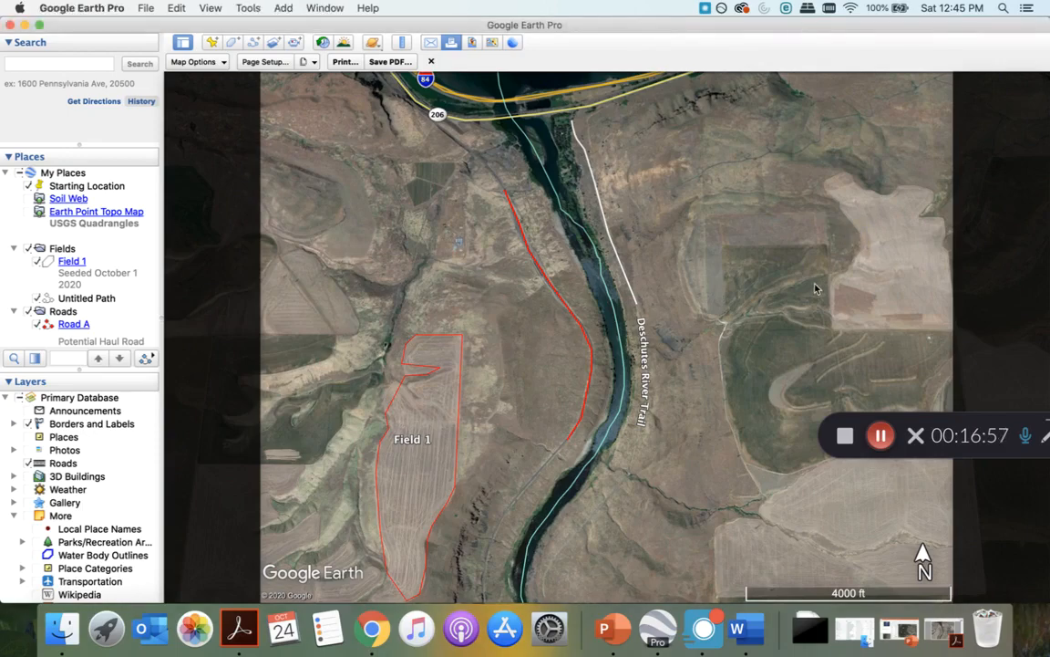
drag(814, 284, 846, 353)
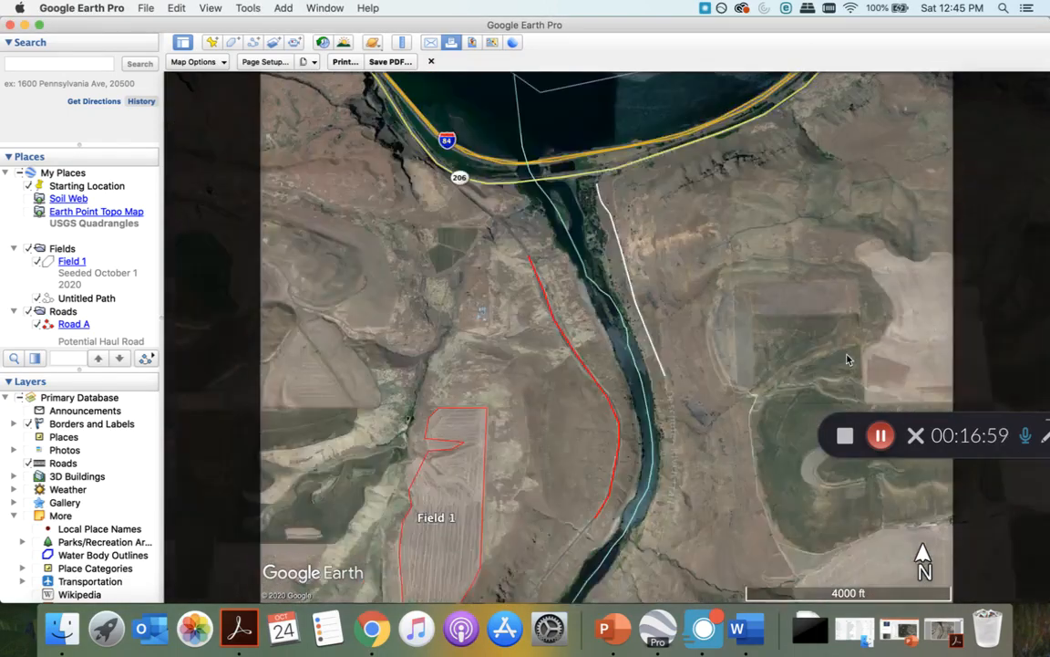
drag(762, 318, 703, 339)
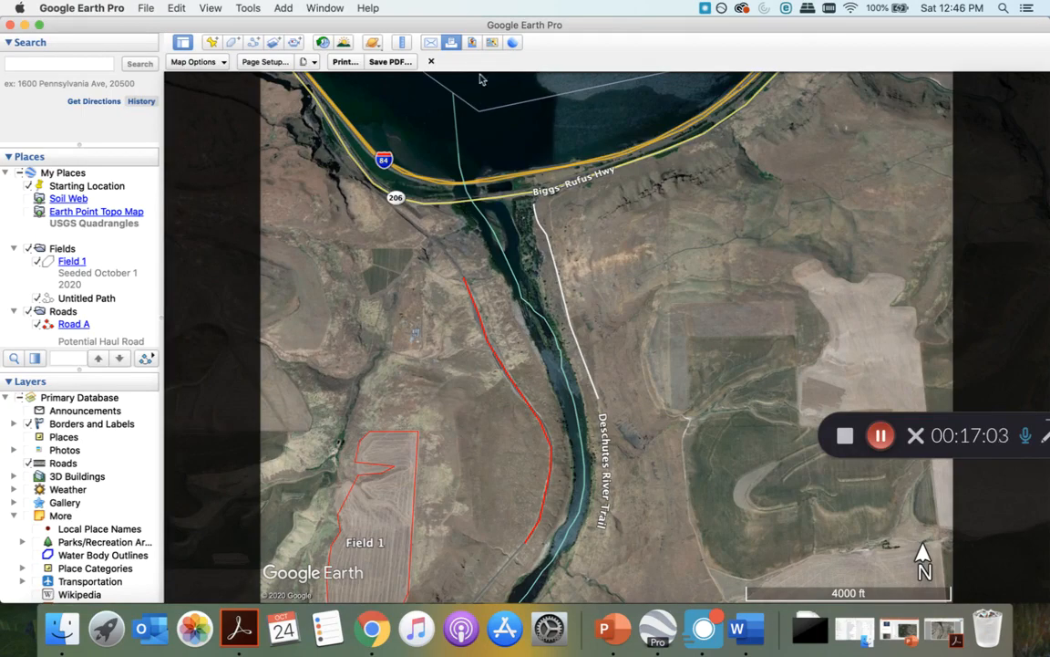
click(432, 61)
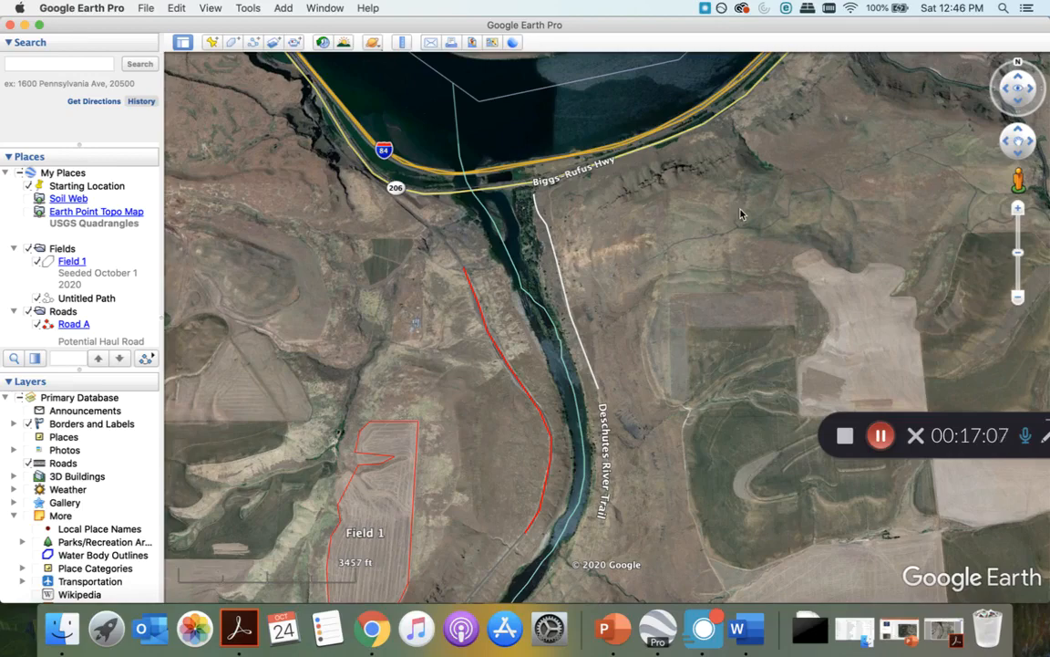
Examine the riverside parking area near the Deschutes River Trail and the road path by Old Moody Rd up close
click(1019, 209)
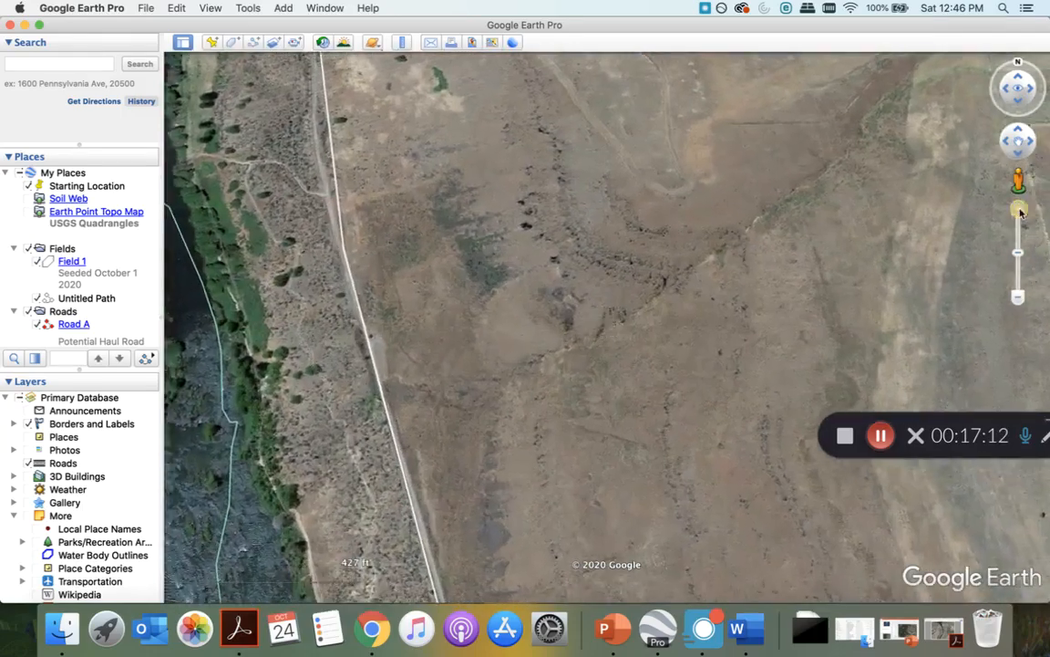
drag(444, 306, 734, 534)
drag(518, 262, 728, 444)
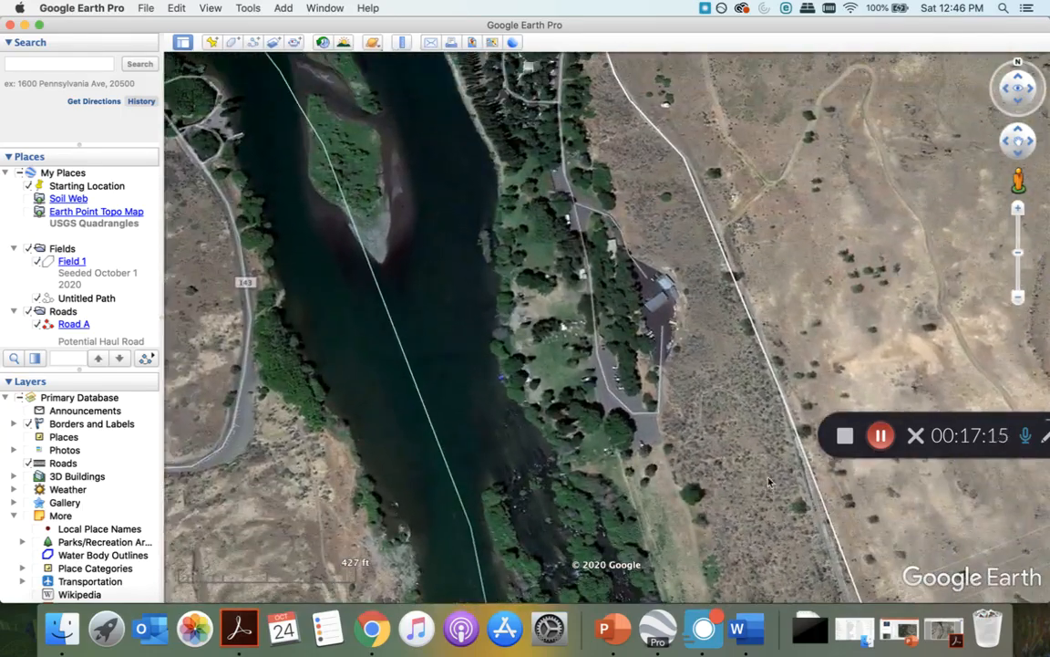
click(1017, 208)
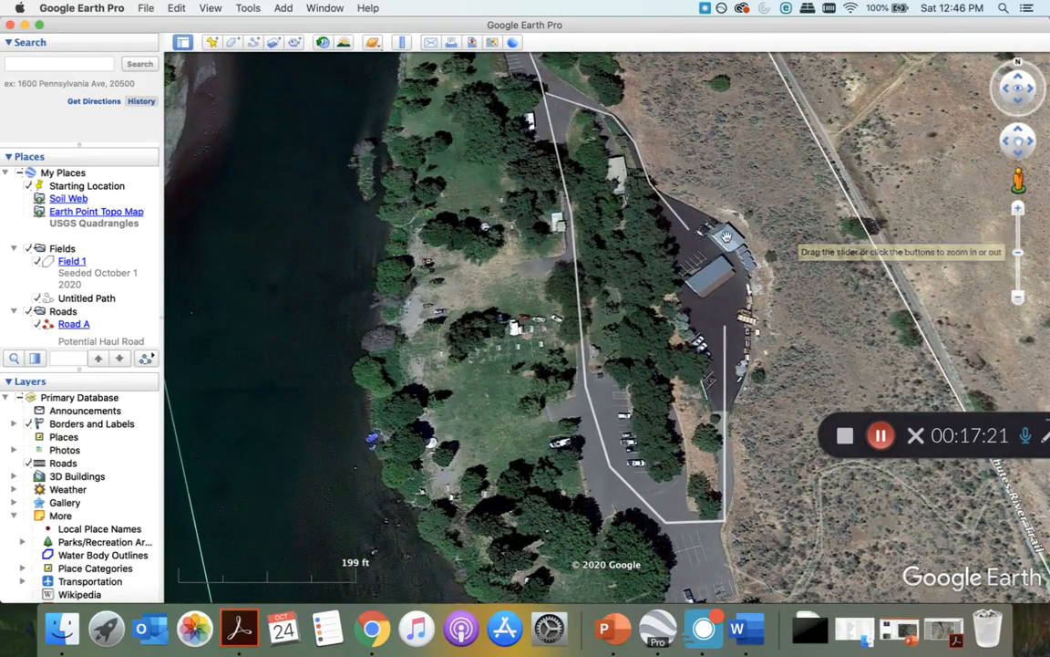
click(1019, 298)
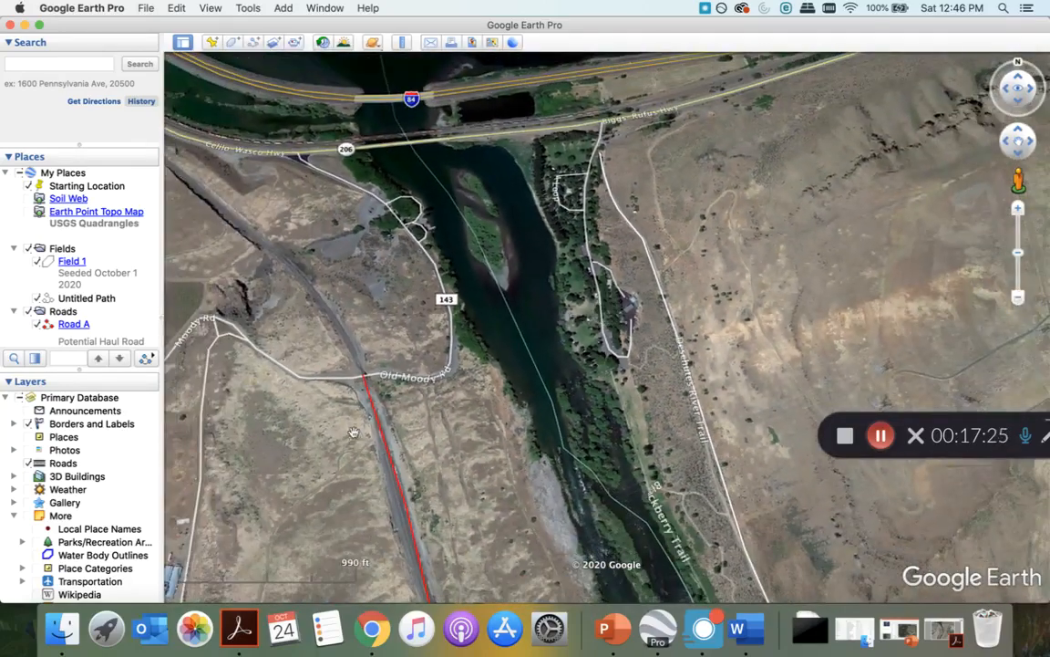
drag(368, 427, 546, 427)
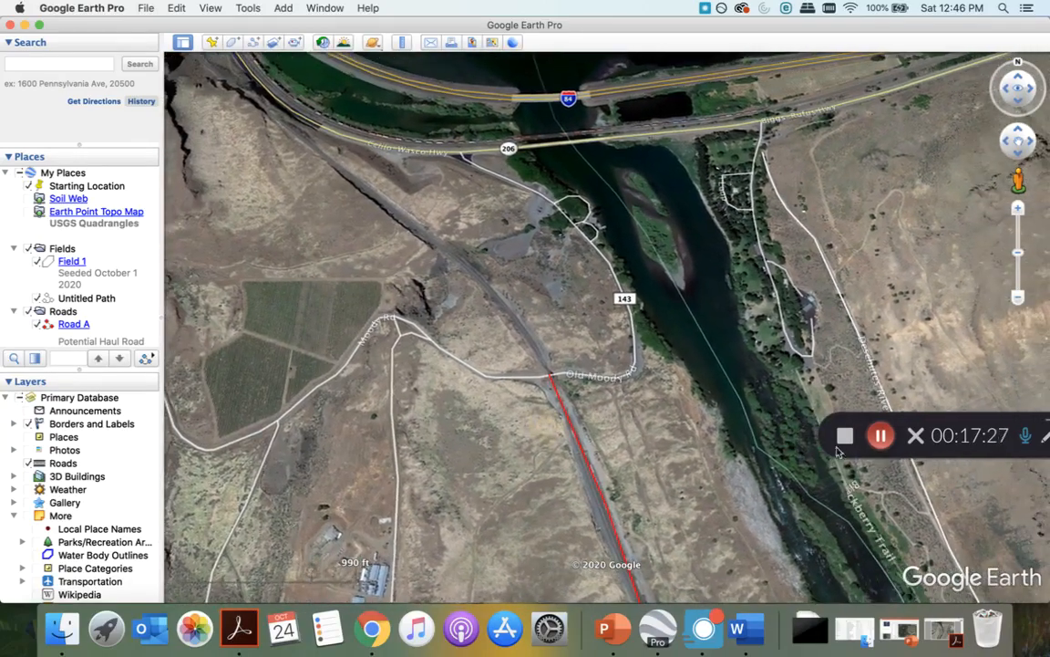
Switch to Google Chrome with the Earth Point Topo search results
click(880, 436)
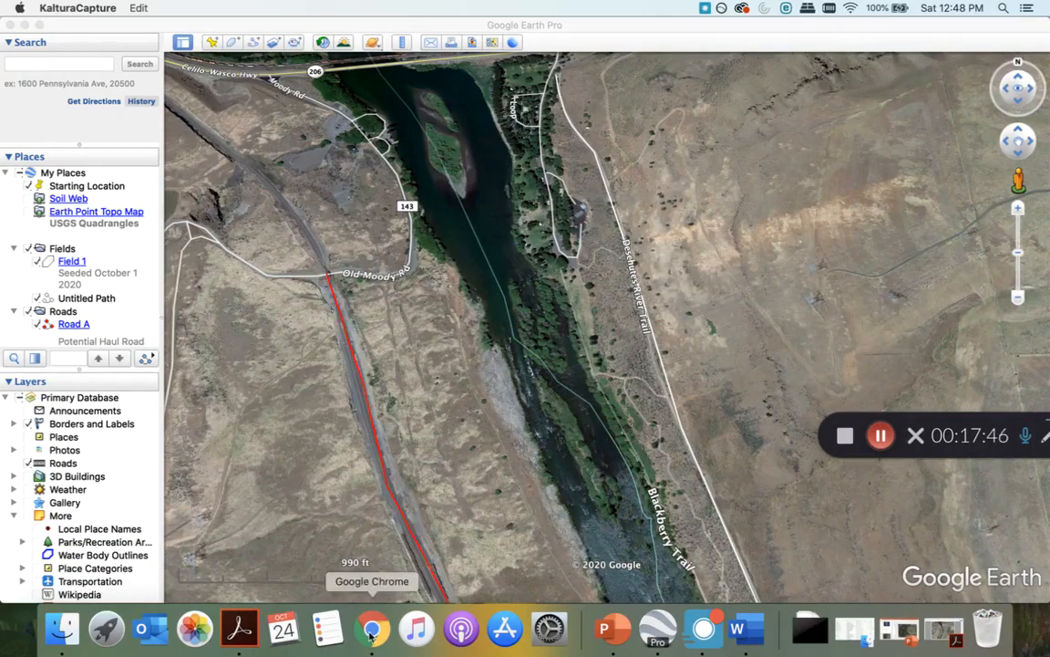
click(372, 631)
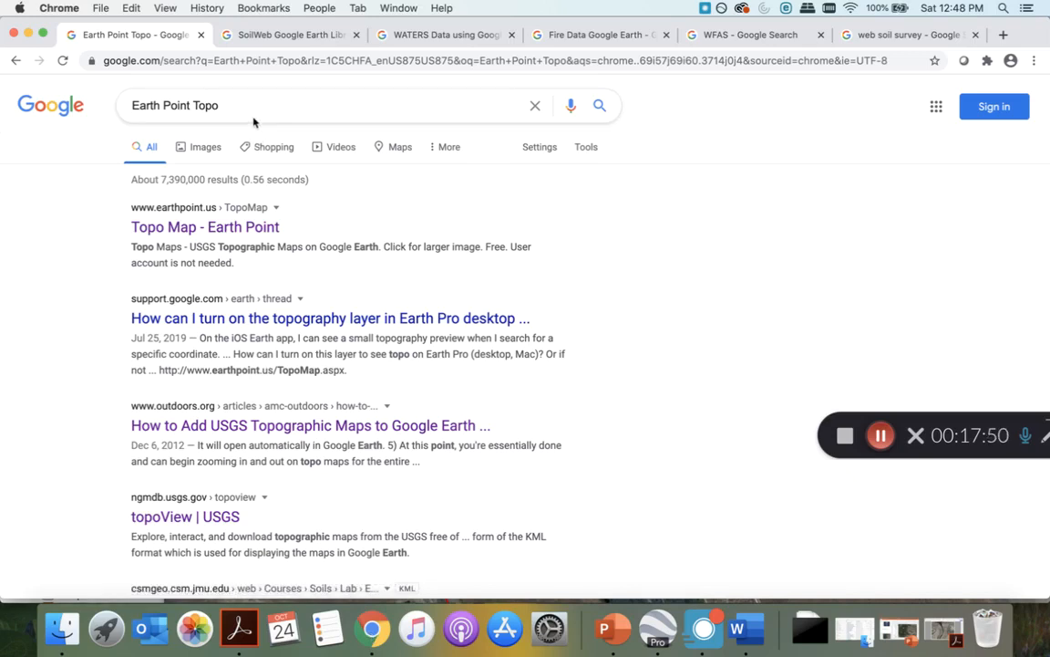
Open the Topo Map - Earth Point result, download its topo map KML file and open it in Google Earth Pro
click(199, 230)
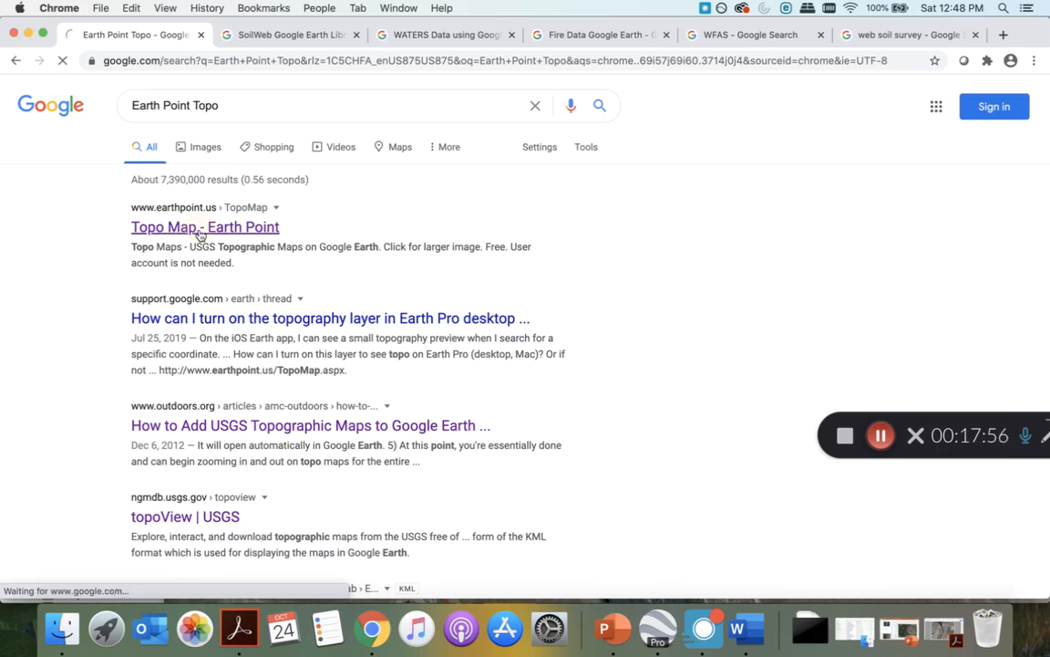
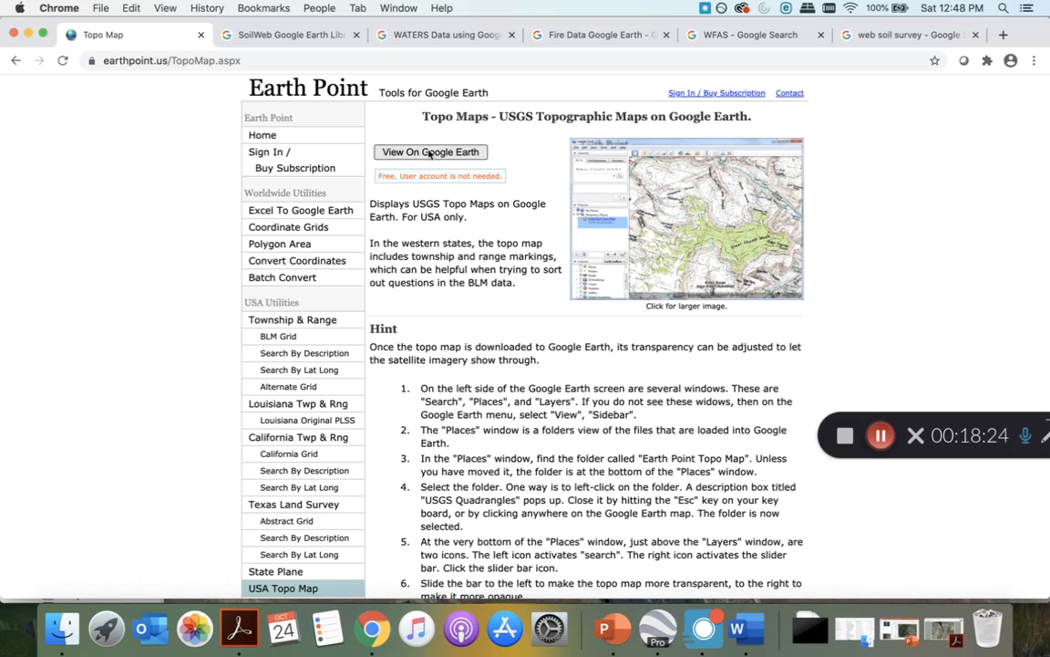
click(427, 152)
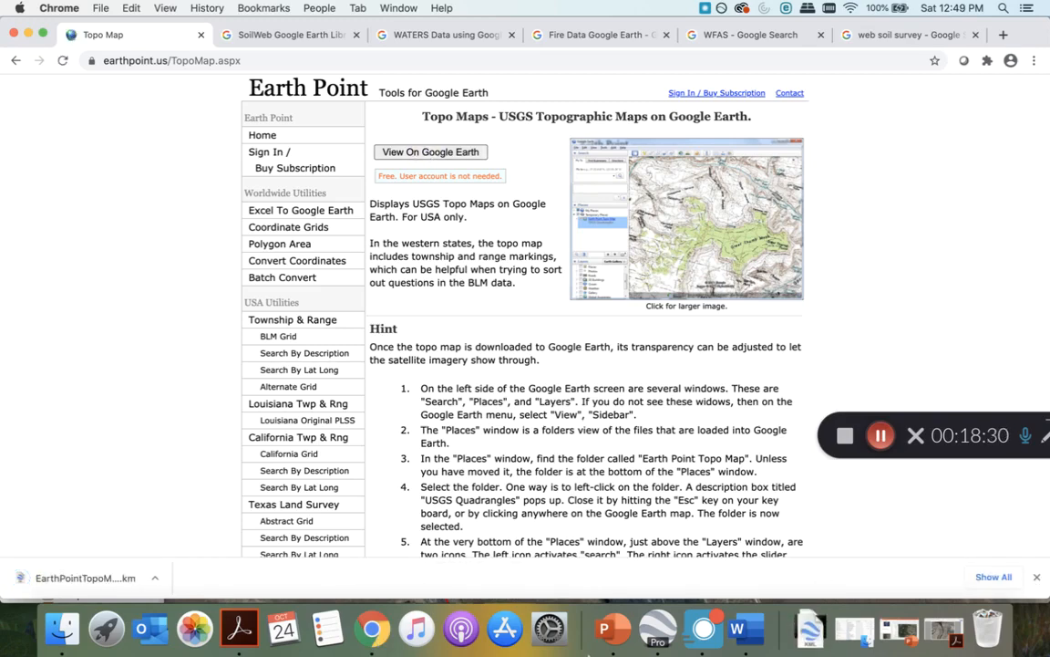
click(66, 576)
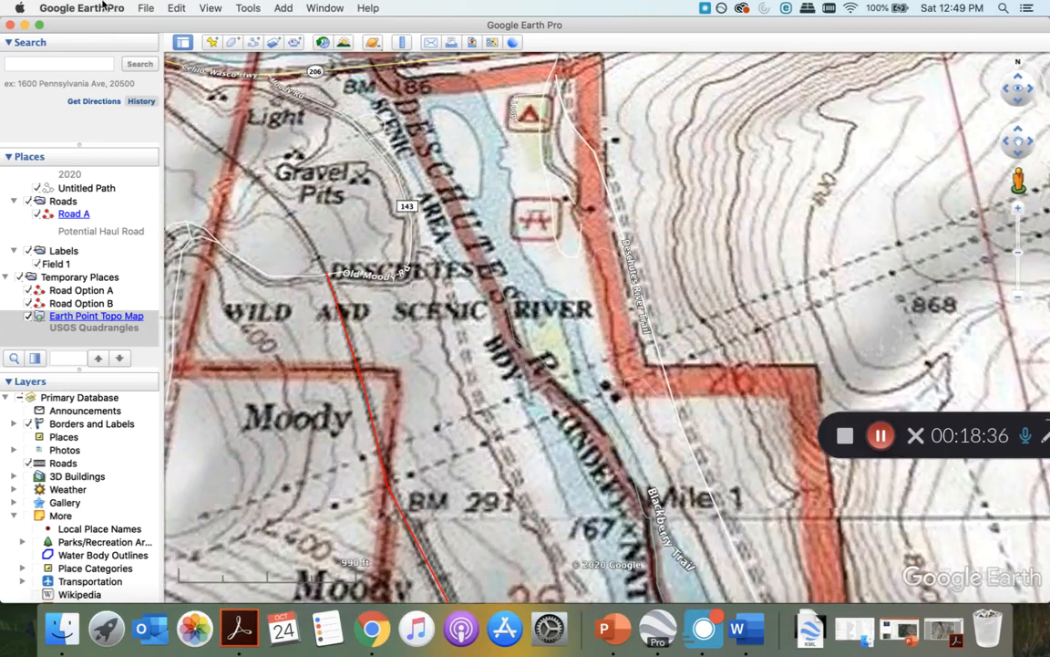
click(144, 8)
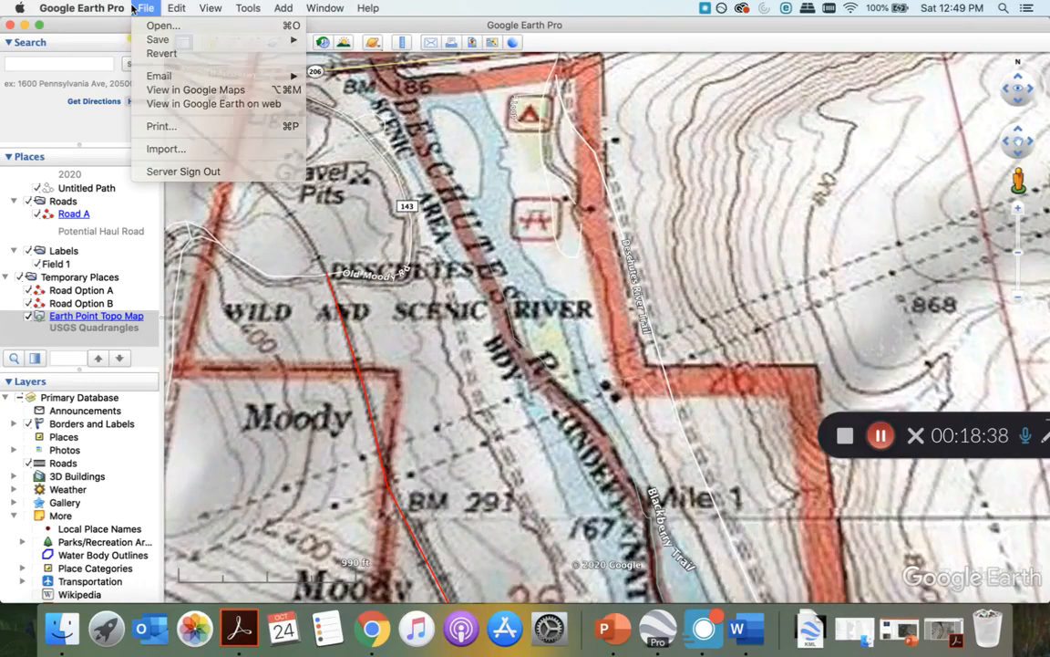
mouse_move(248, 8)
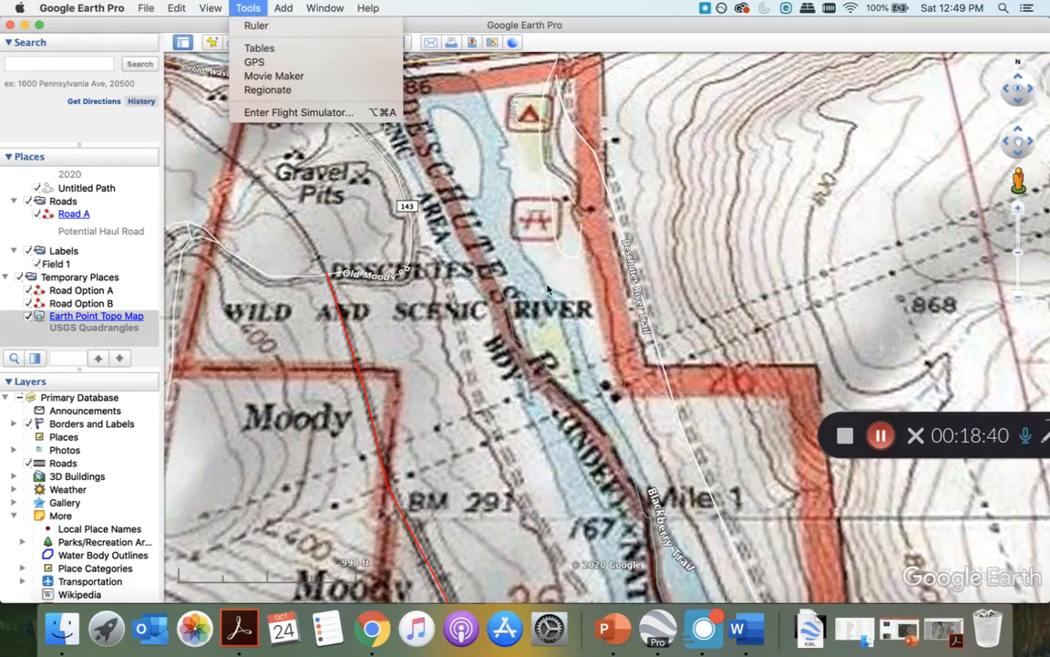
click(548, 290)
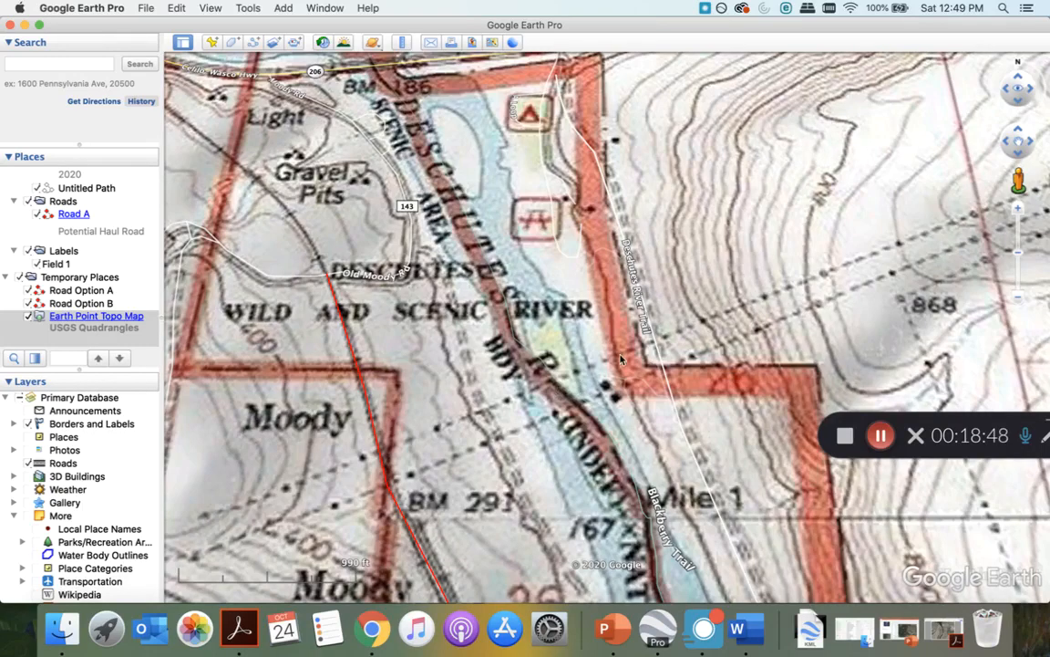
Hide and redisplay the Earth Point Topo Map under Temporary Places to compare it with the satellite imagery
scroll(96, 214, up, 5)
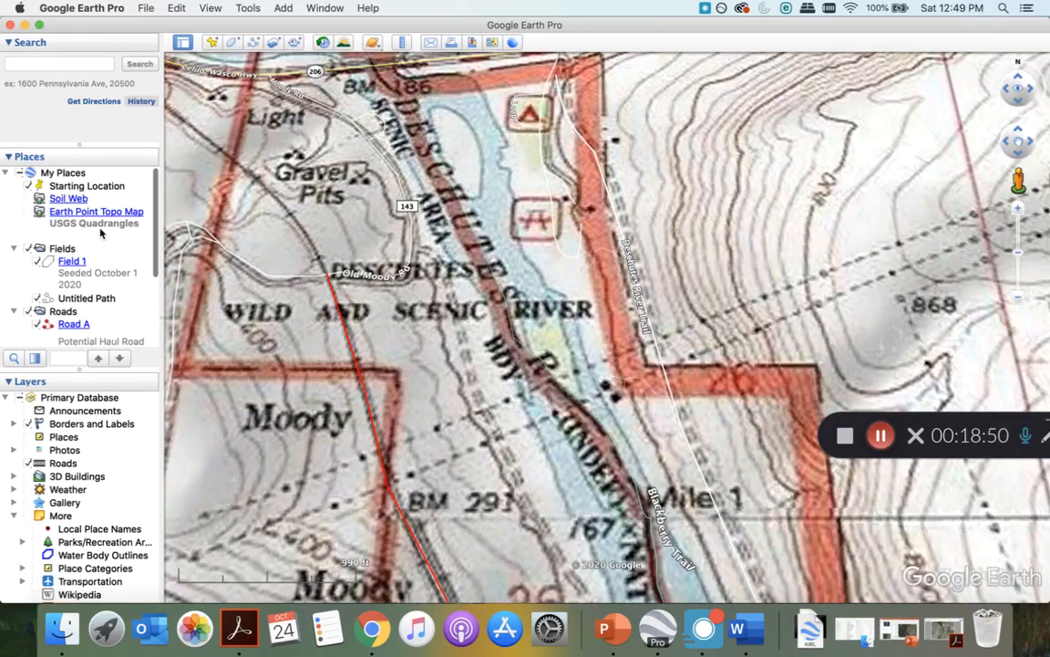
scroll(100, 234, down, 5)
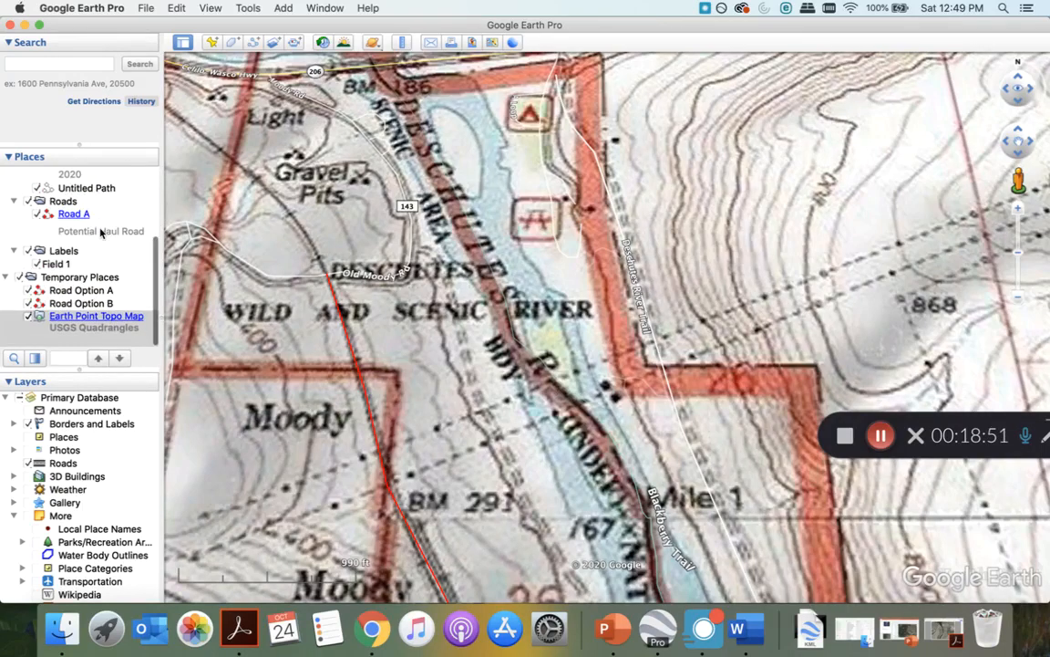
click(27, 316)
click(27, 316)
click(27, 317)
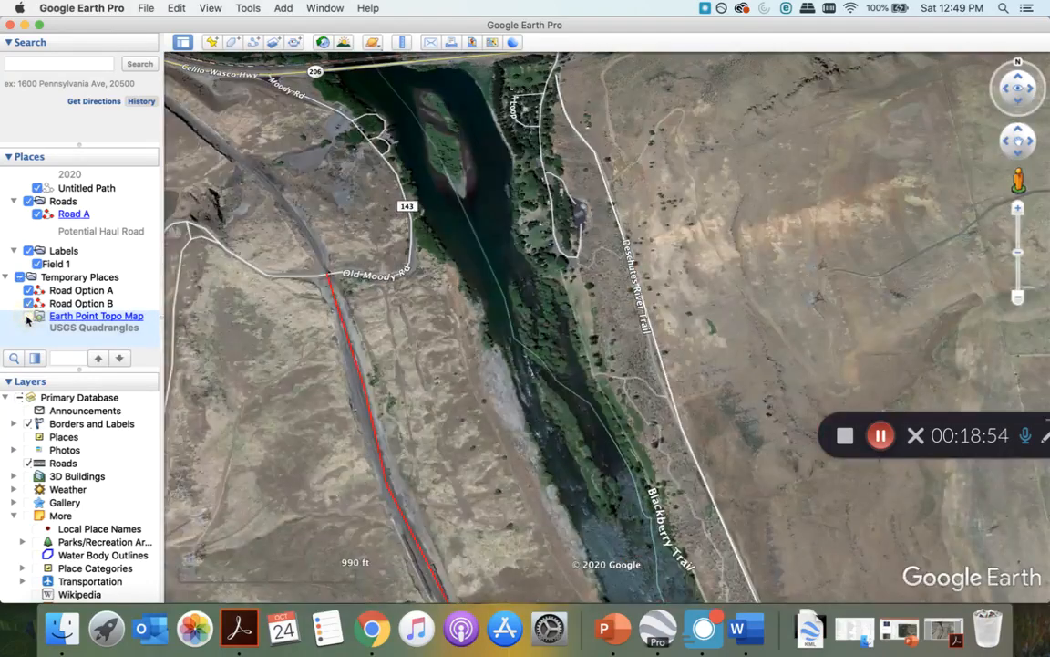
click(27, 317)
click(27, 317)
click(27, 317)
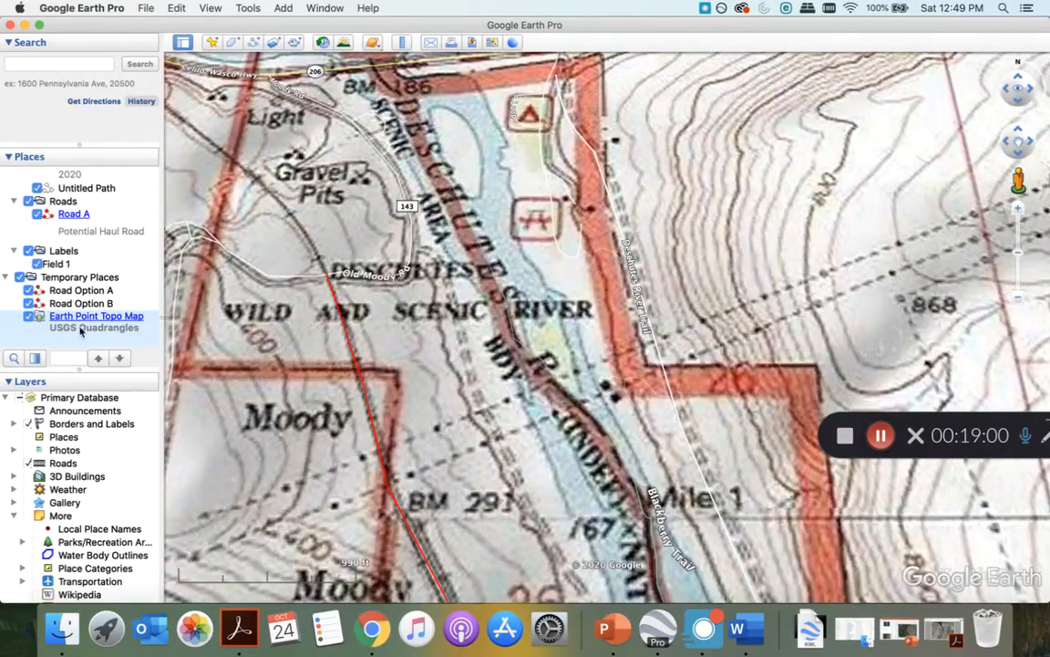
Delete the duplicate Earth Point Topo Map from Temporary Places
scroll(80, 279, up, 5)
scroll(80, 278, up, 1)
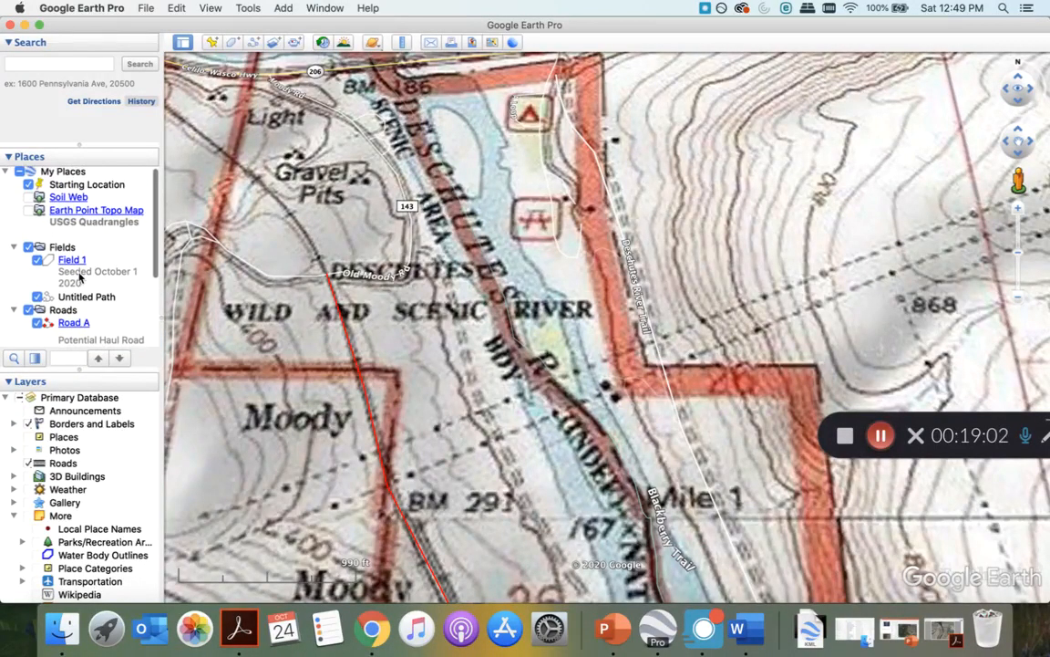
scroll(80, 278, down, 5)
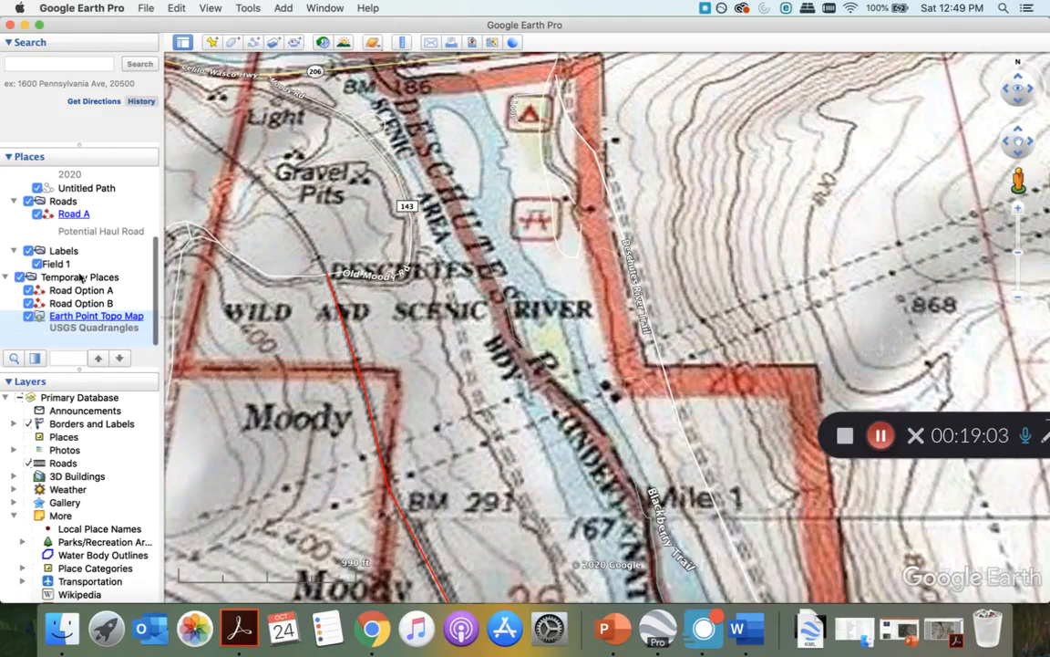
mouse_move(68, 316)
mouse_down()
mouse_move(71, 188)
mouse_move(71, 290)
mouse_move(56, 321)
mouse_up()
right_click(60, 319)
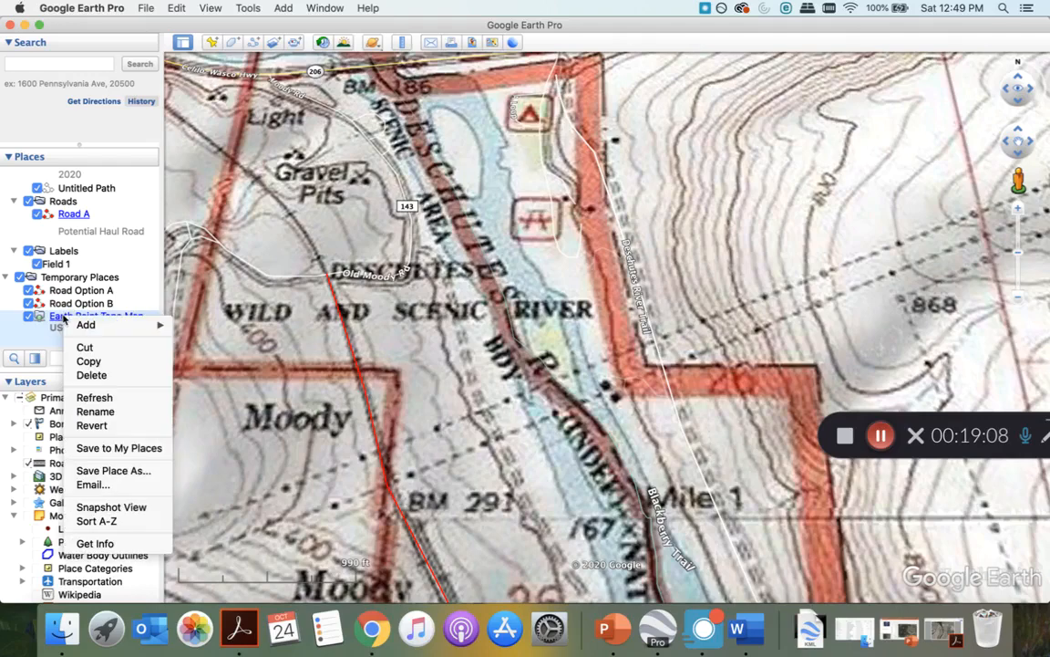
click(115, 376)
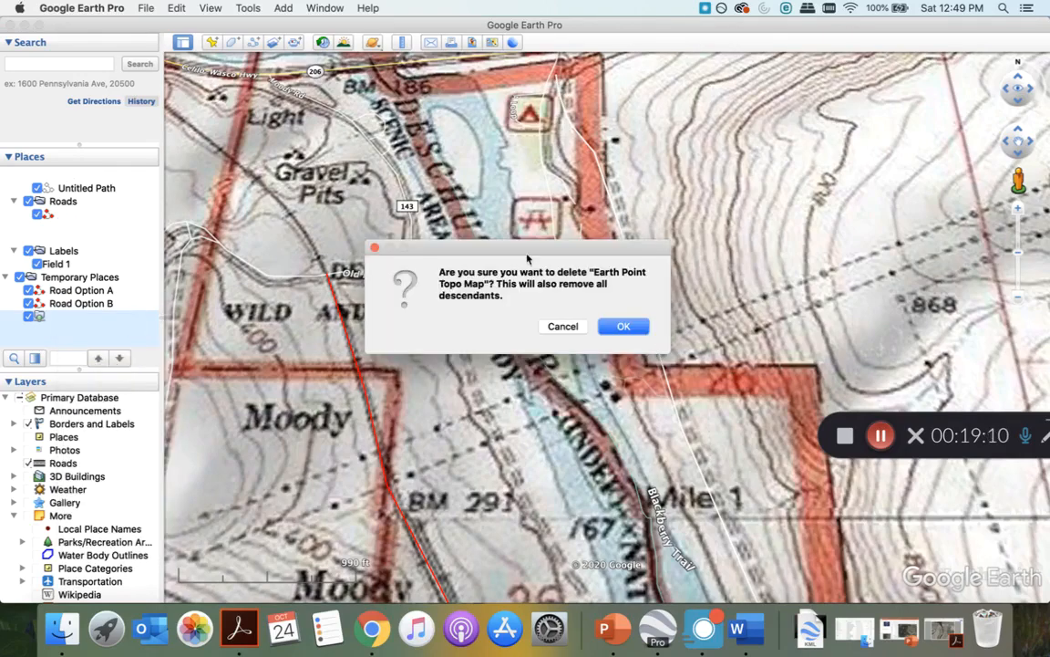
click(621, 325)
Display the Earth Point Topo Map saved in My Places and view it at a wider scale around the Columbia River
scroll(29, 203, up, 4)
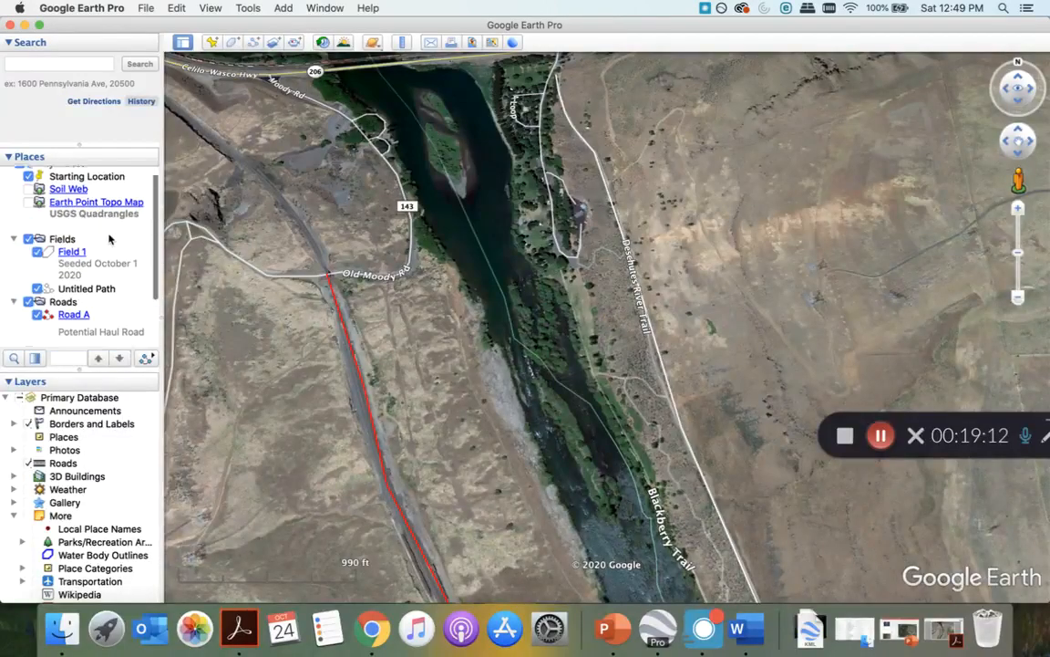
click(28, 211)
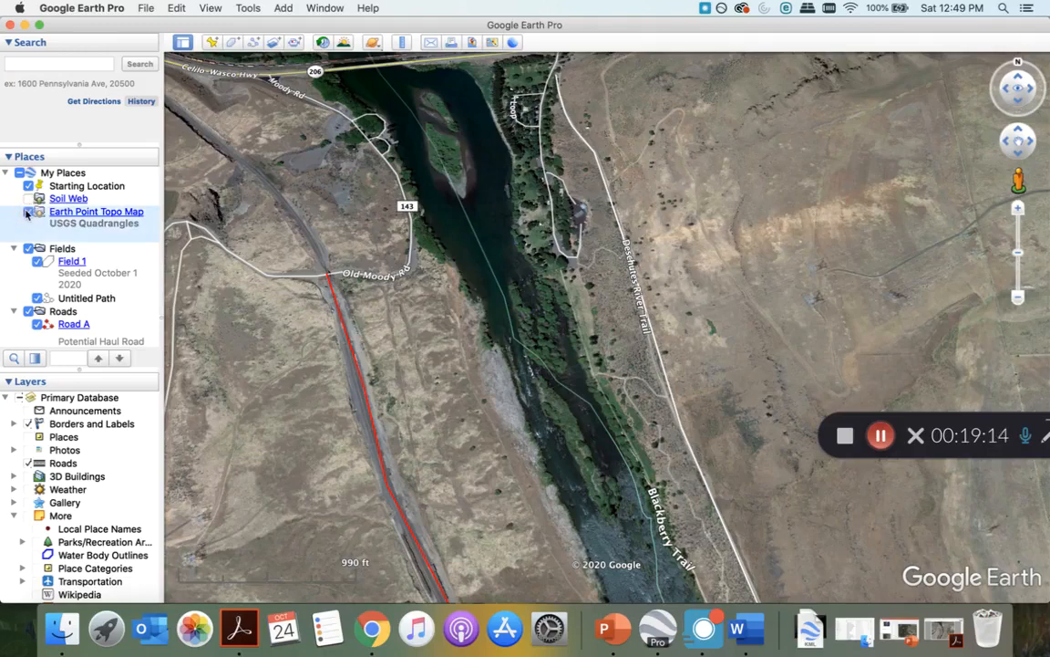
click(1019, 300)
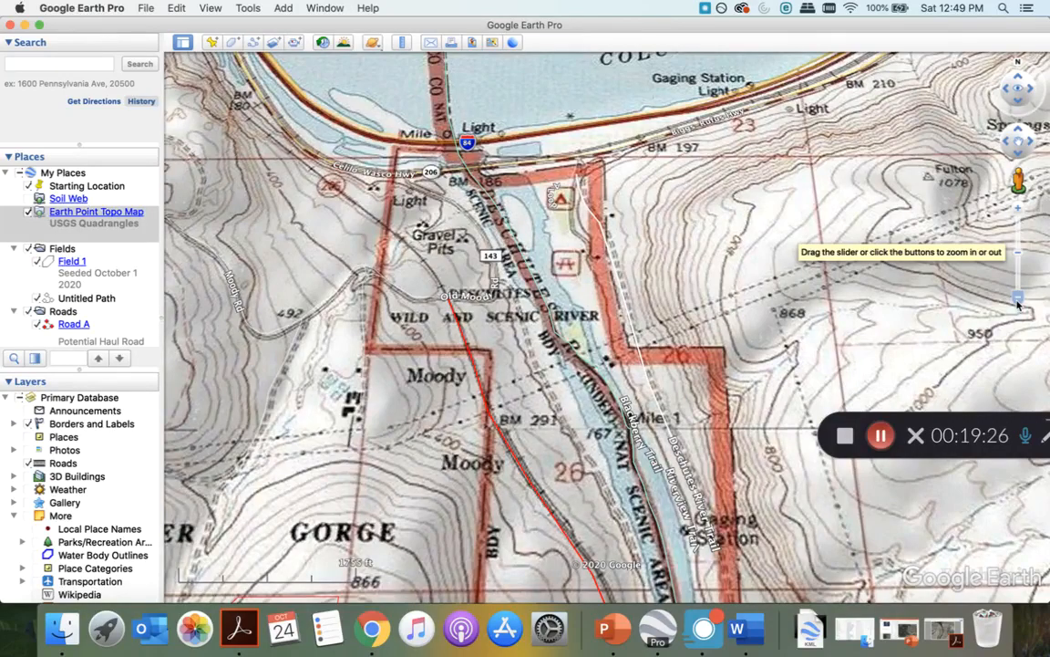
click(1019, 304)
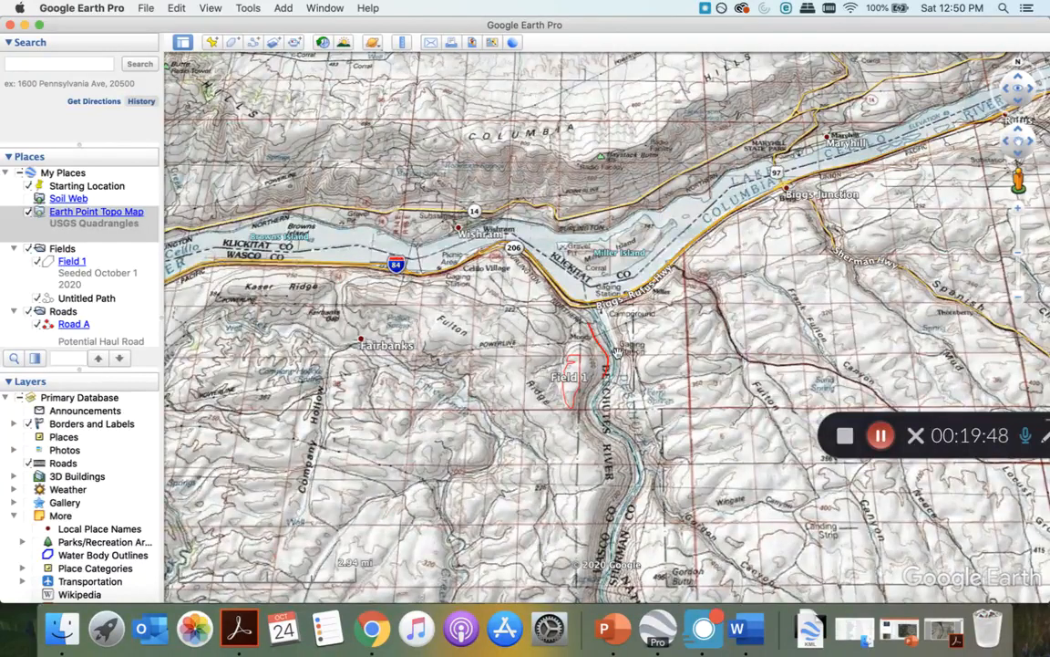
Examine the topo map around Field 1 and the Deschutes River at several scales, and hide the topo layer to view the imagery
drag(617, 352, 594, 269)
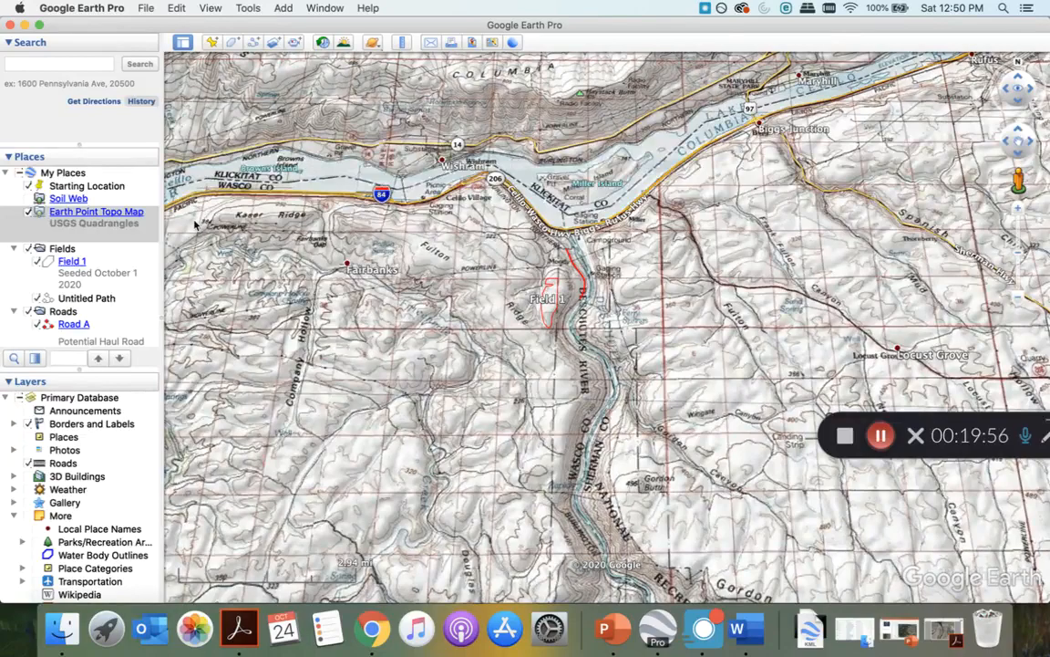
scroll(608, 319, up, 2)
scroll(607, 319, up, 2)
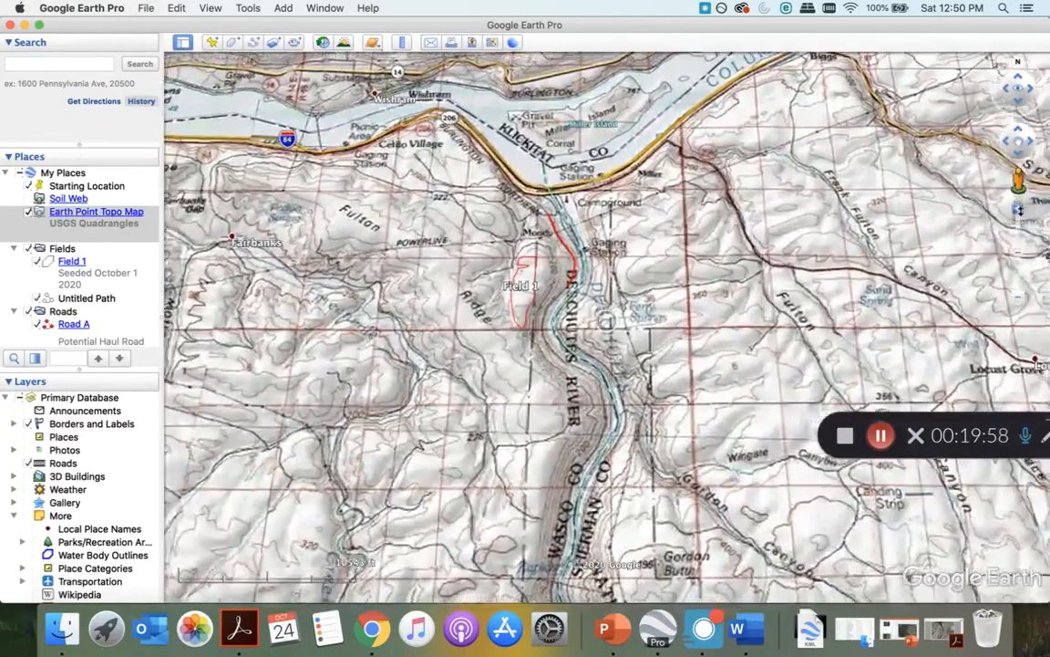
scroll(705, 348, up, 1)
drag(705, 347, 566, 396)
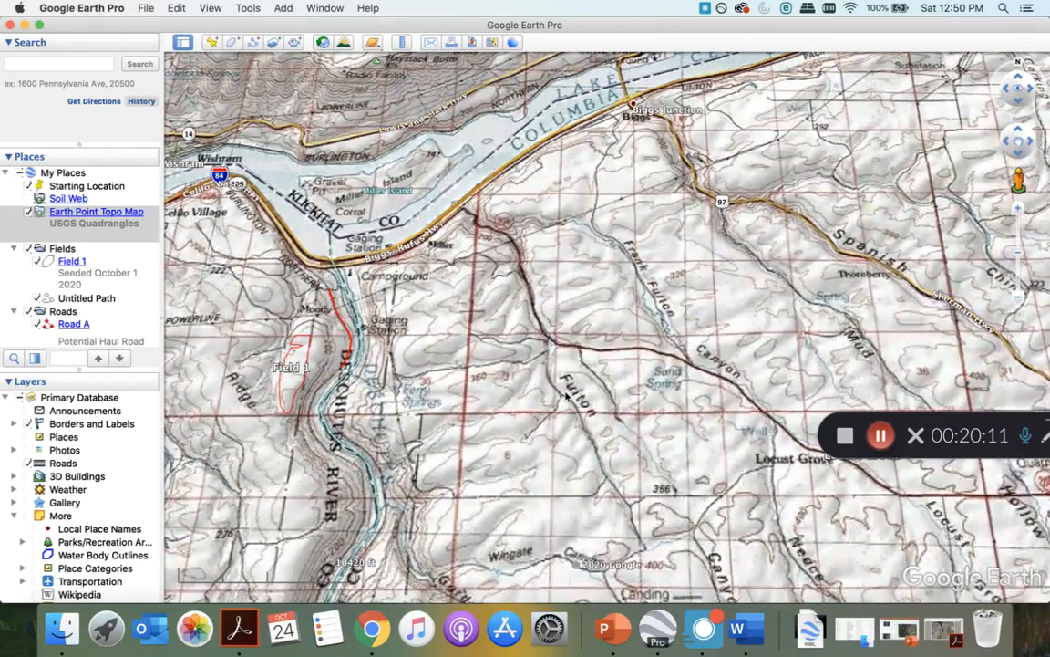
drag(567, 396, 699, 326)
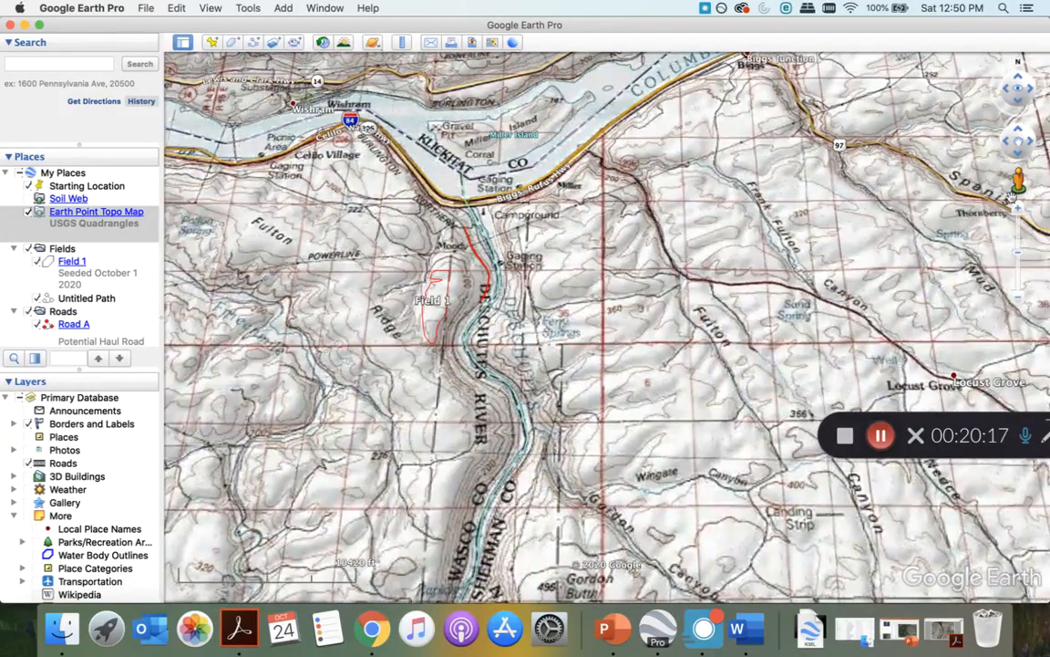
click(1018, 207)
click(1017, 207)
drag(472, 337, 617, 430)
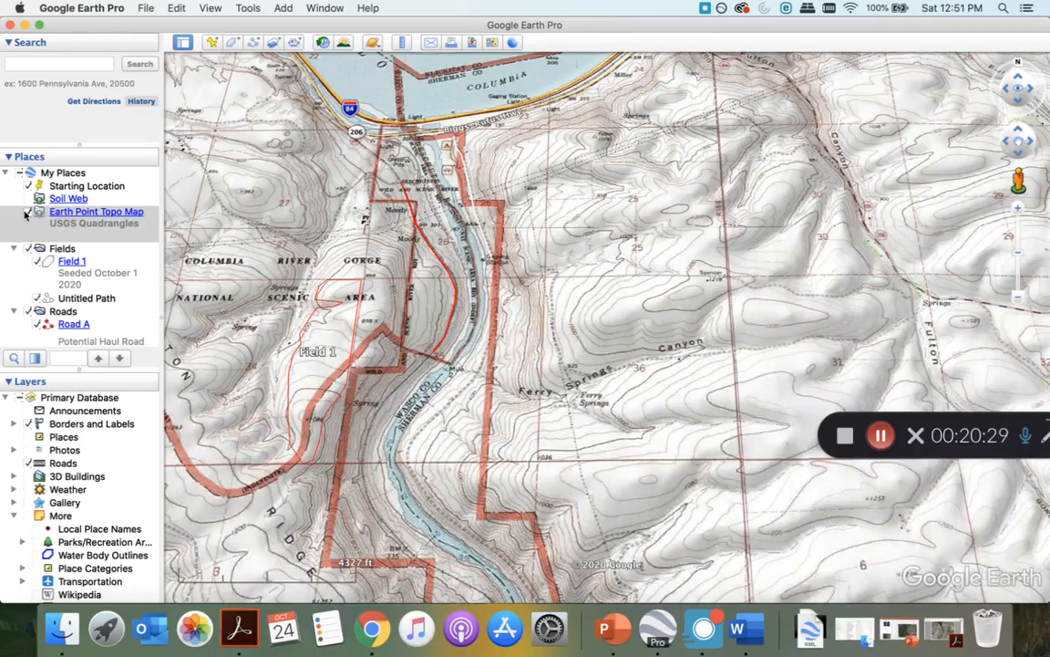
click(1017, 208)
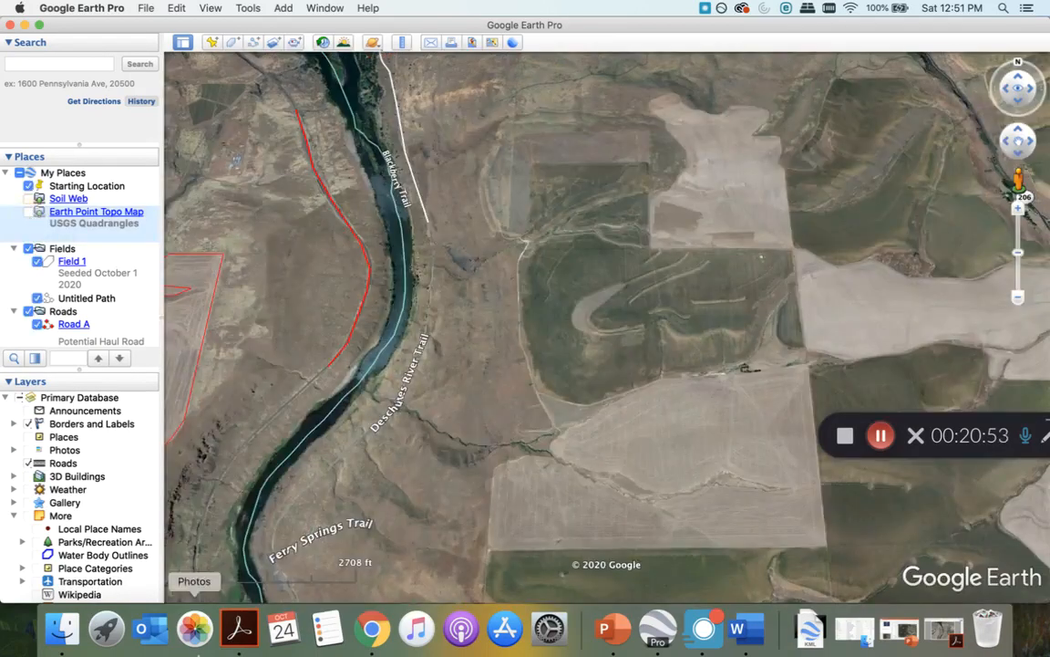
Switch to Google Chrome and open the SoilWeb page of the Google Earth Library from its search results
click(372, 633)
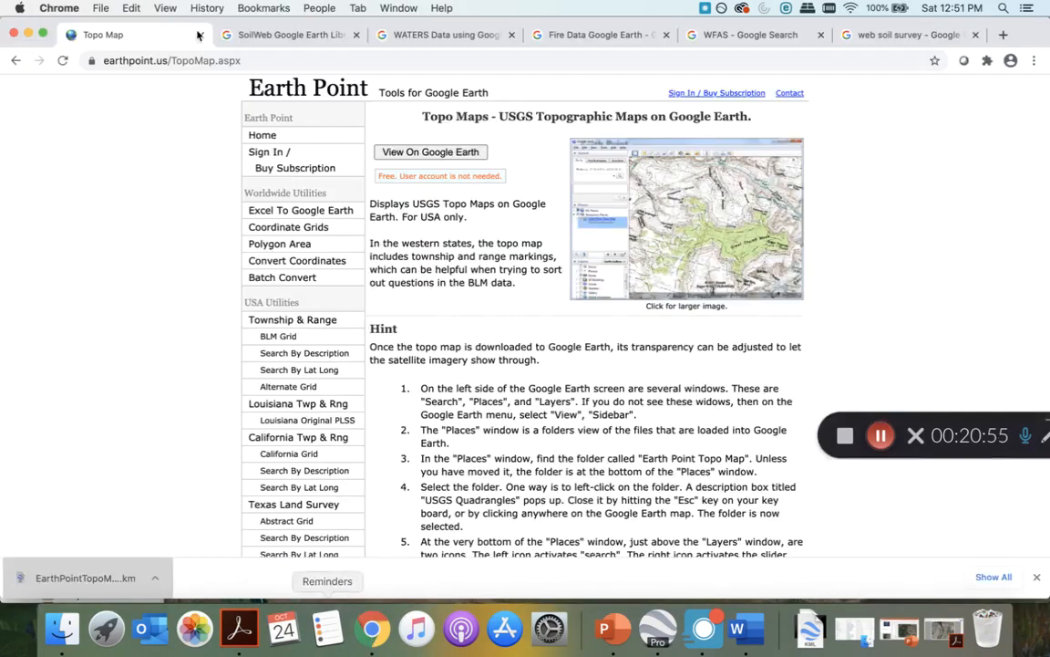
click(274, 39)
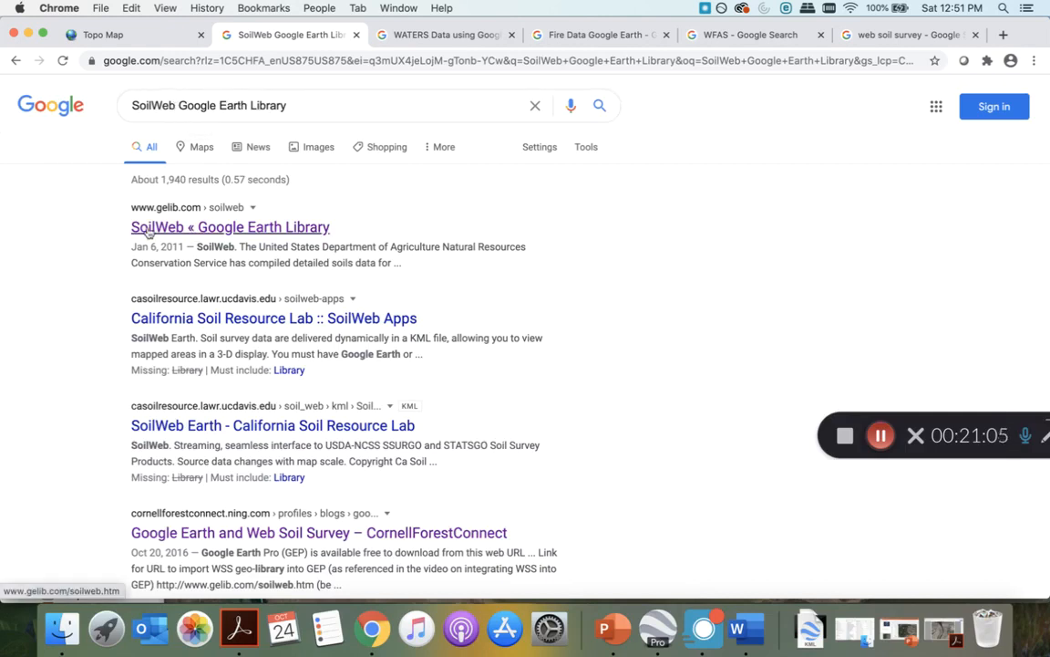
click(160, 227)
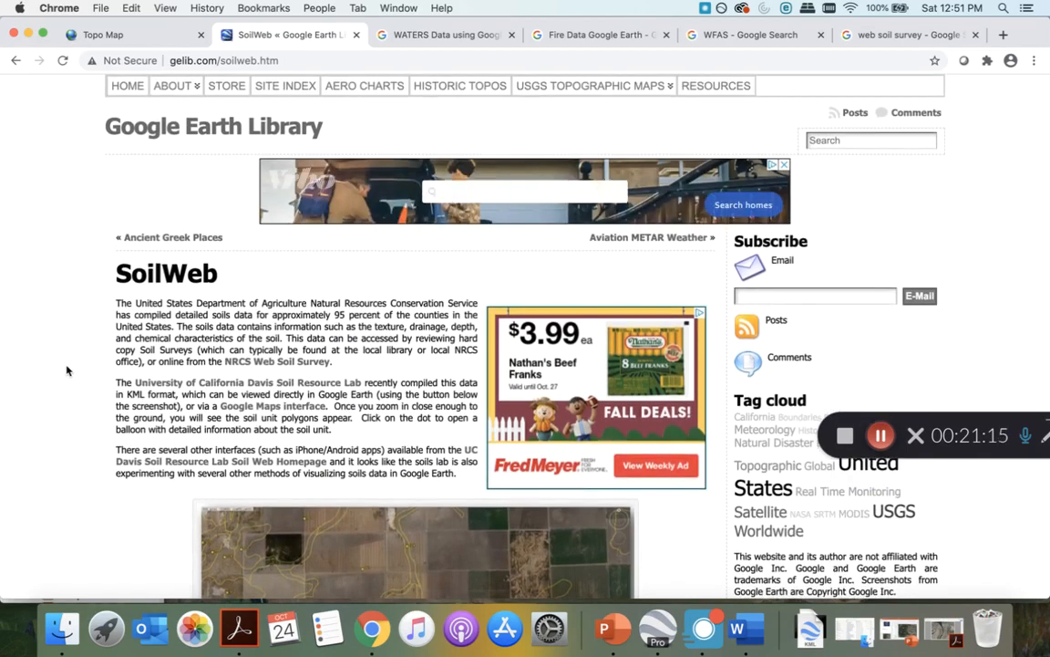
Look over the SoilWeb page's description, sample map and Google Earth download link
scroll(67, 371, down, 3)
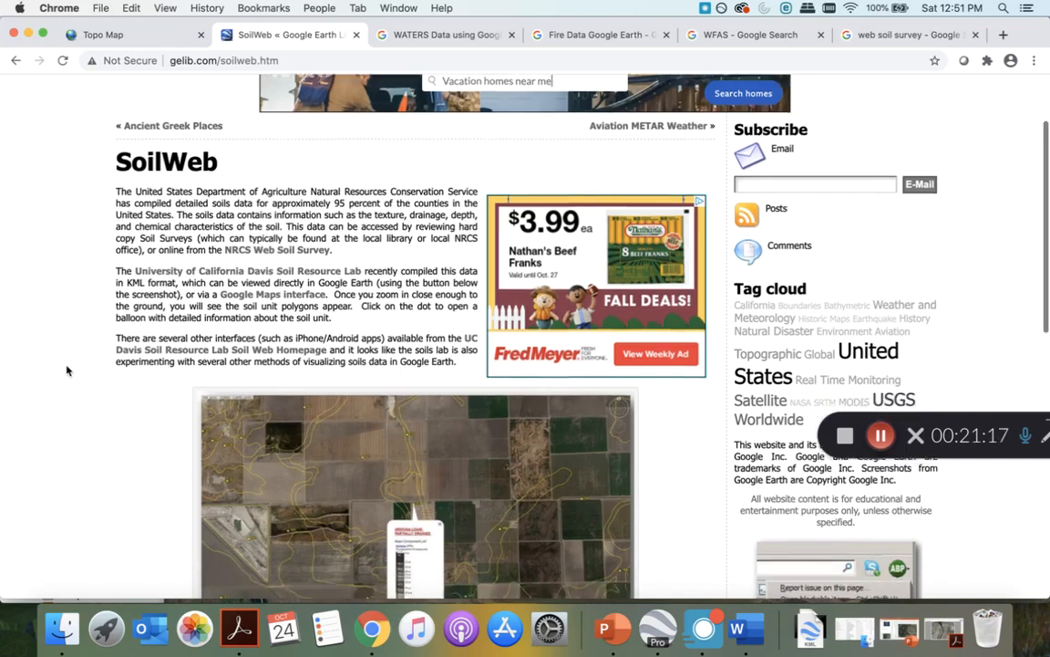
scroll(66, 370, down, 3)
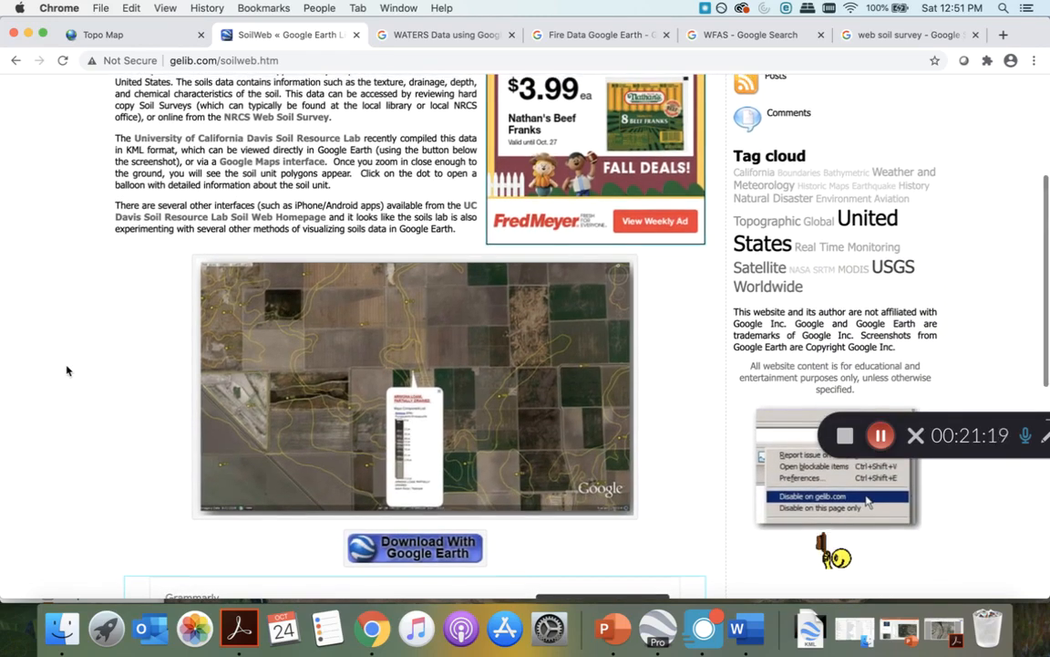
scroll(66, 370, down, 2)
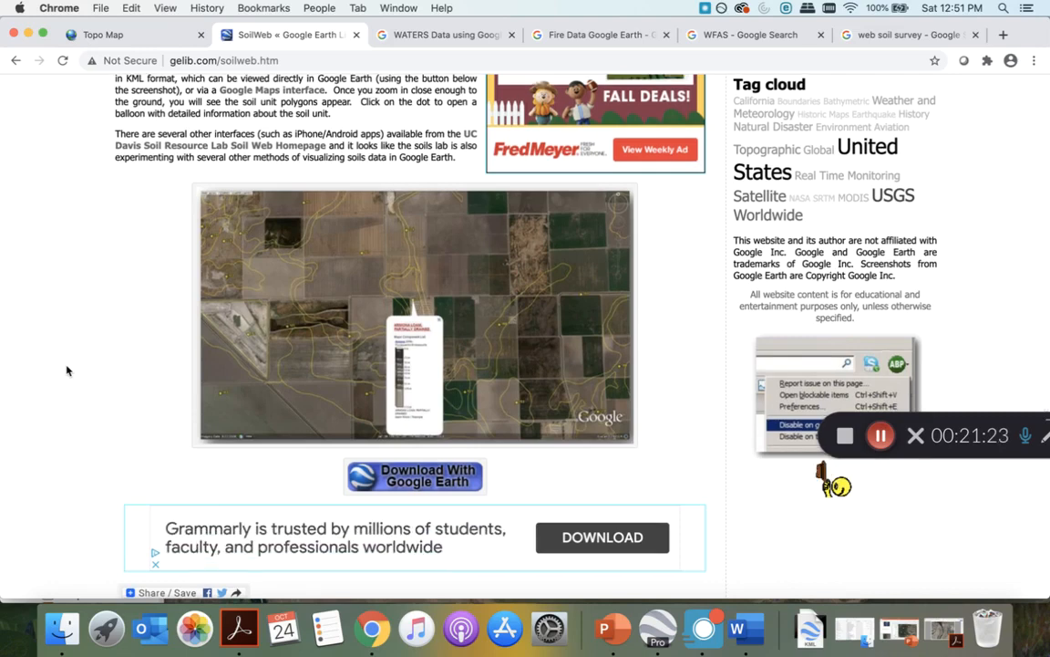
scroll(67, 371, down, 3)
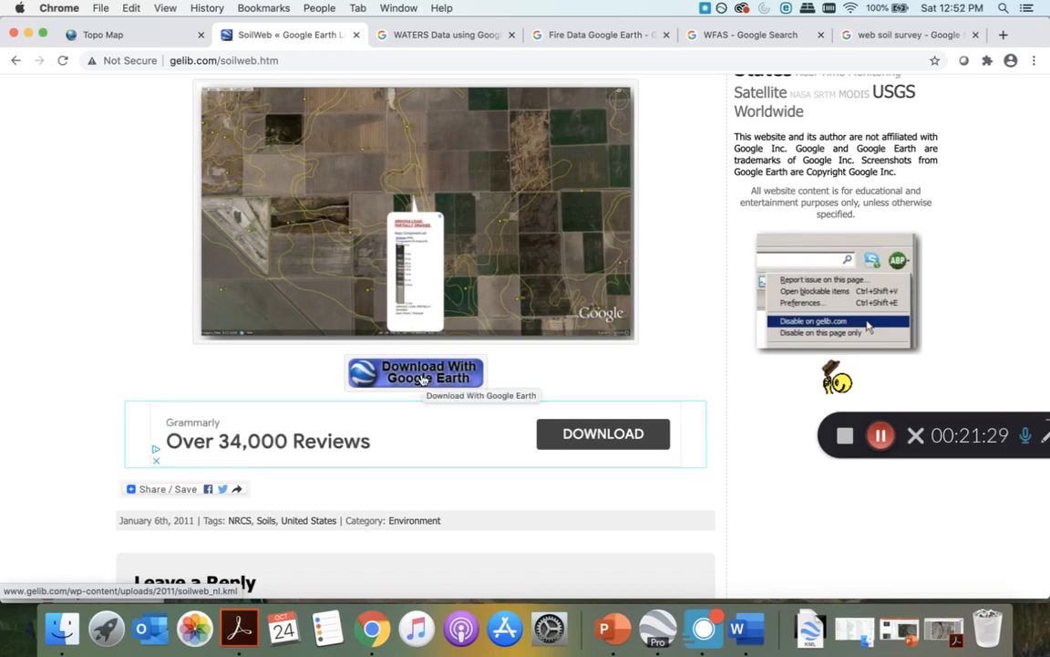
scroll(549, 362, up, 1)
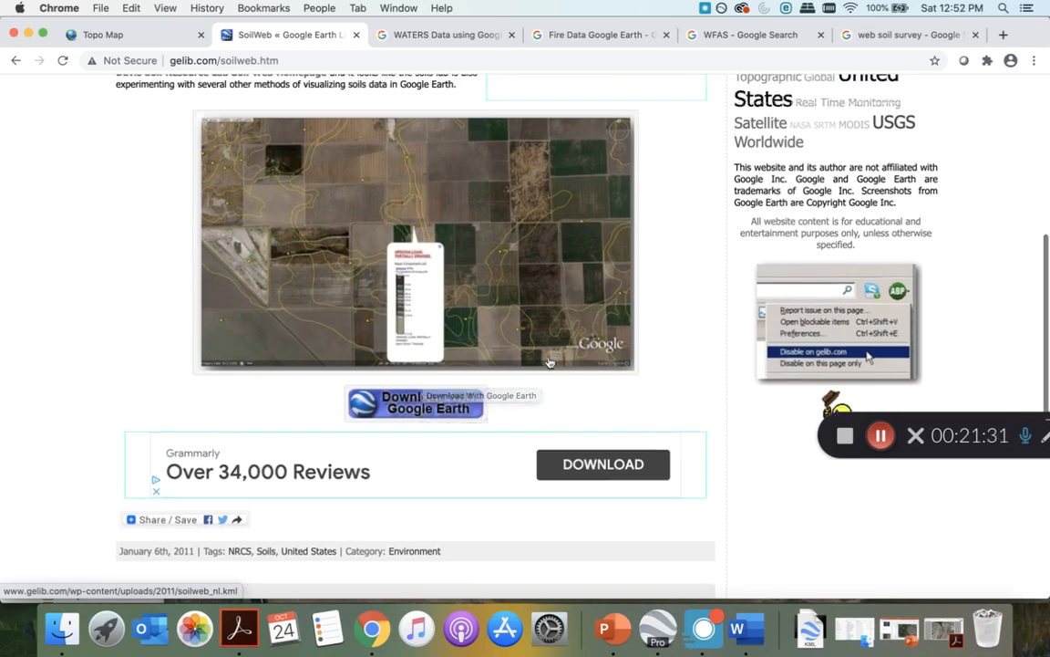
scroll(549, 362, up, 10)
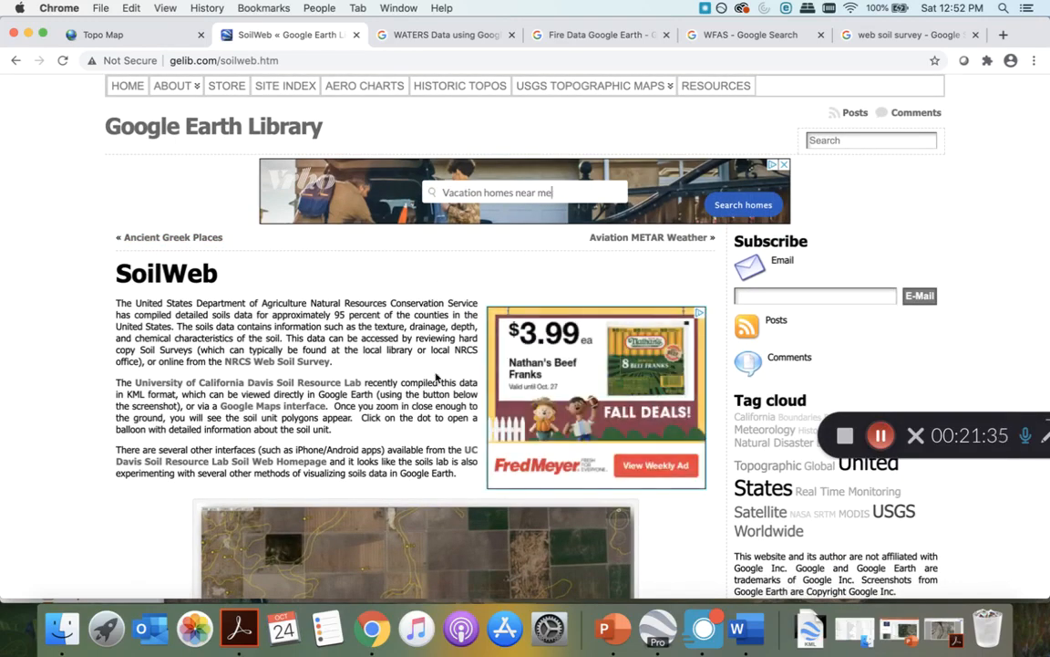
scroll(436, 377, down, 10)
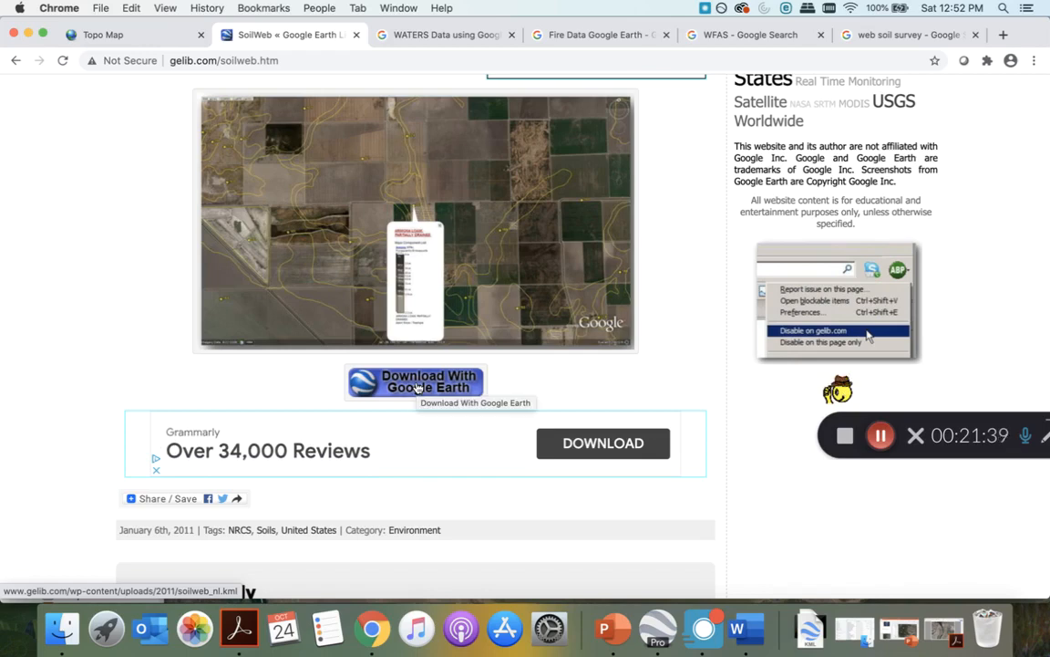
Download soilweb_nl.kml from the SoilWeb page, open it in Google Earth Pro, and view the Soil Web layer's description
click(417, 388)
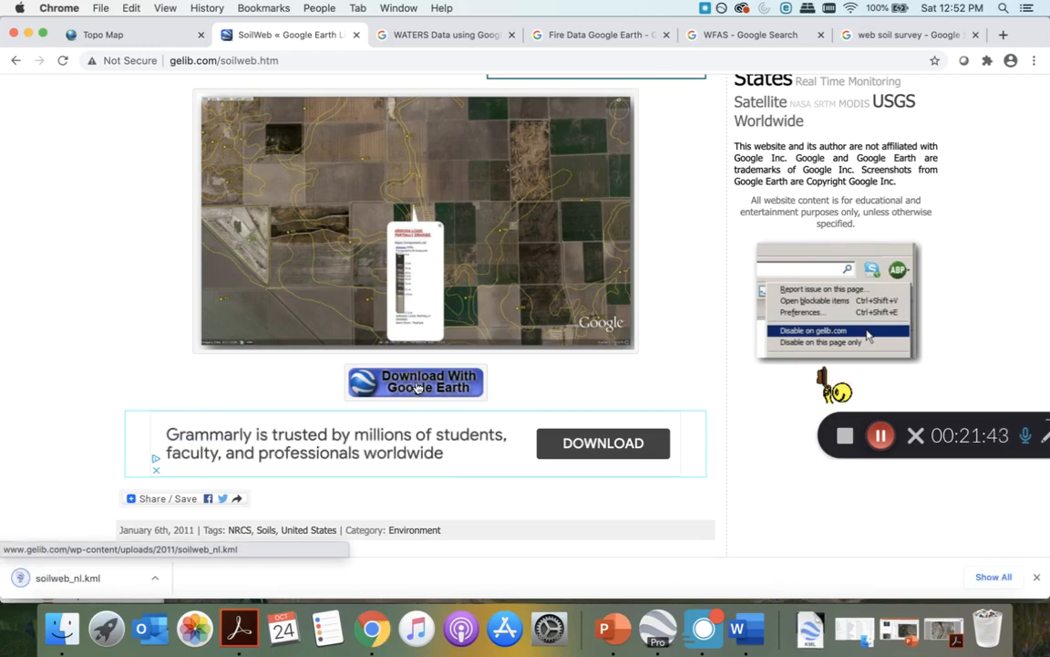
click(46, 587)
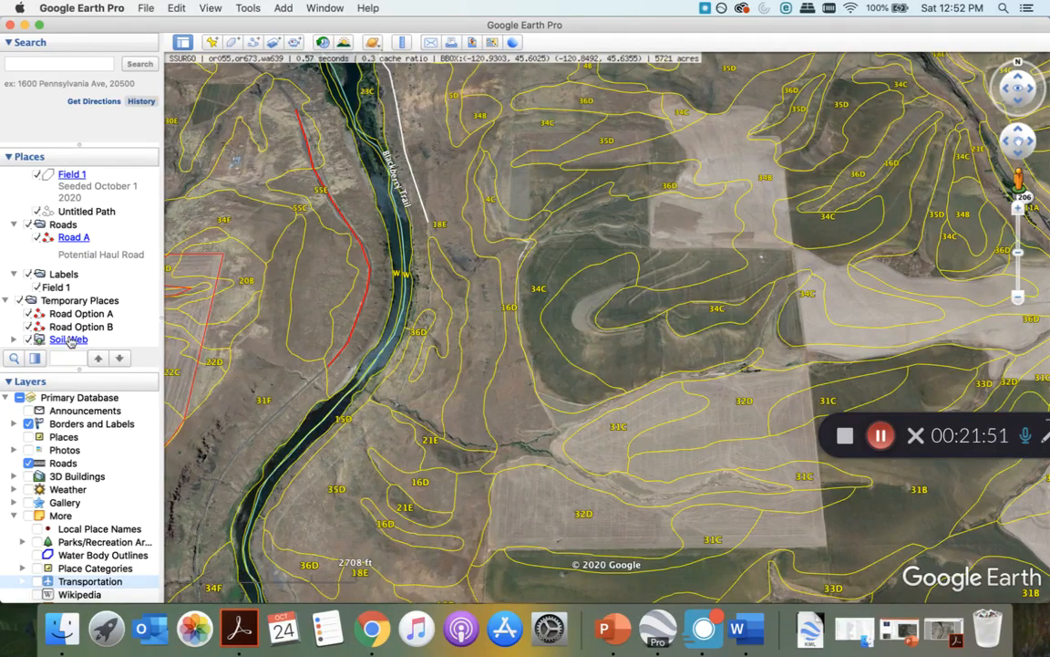
click(69, 340)
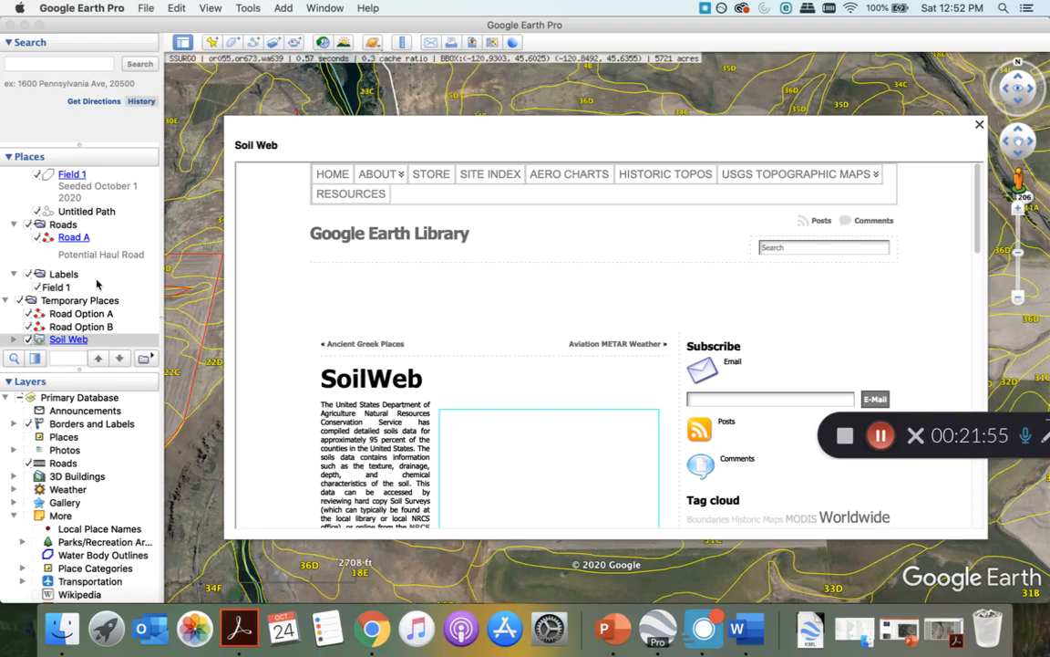
scroll(95, 237, up, 5)
scroll(103, 257, down, 5)
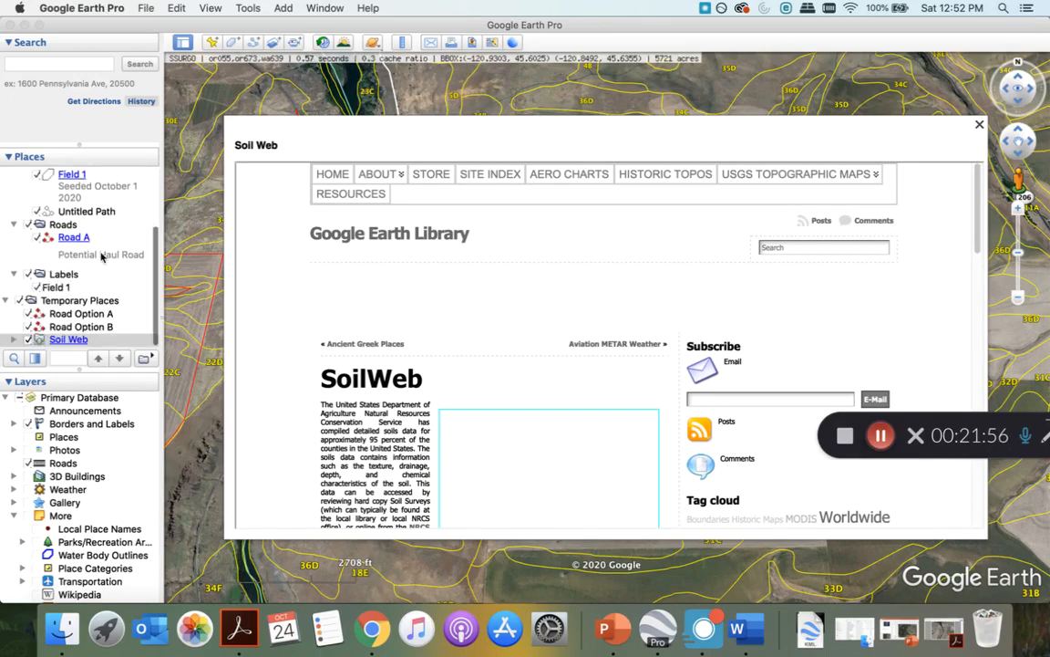
Delete the duplicate Soil Web layer from Temporary Places and display the Soil Web layer saved in My Places
right_click(94, 340)
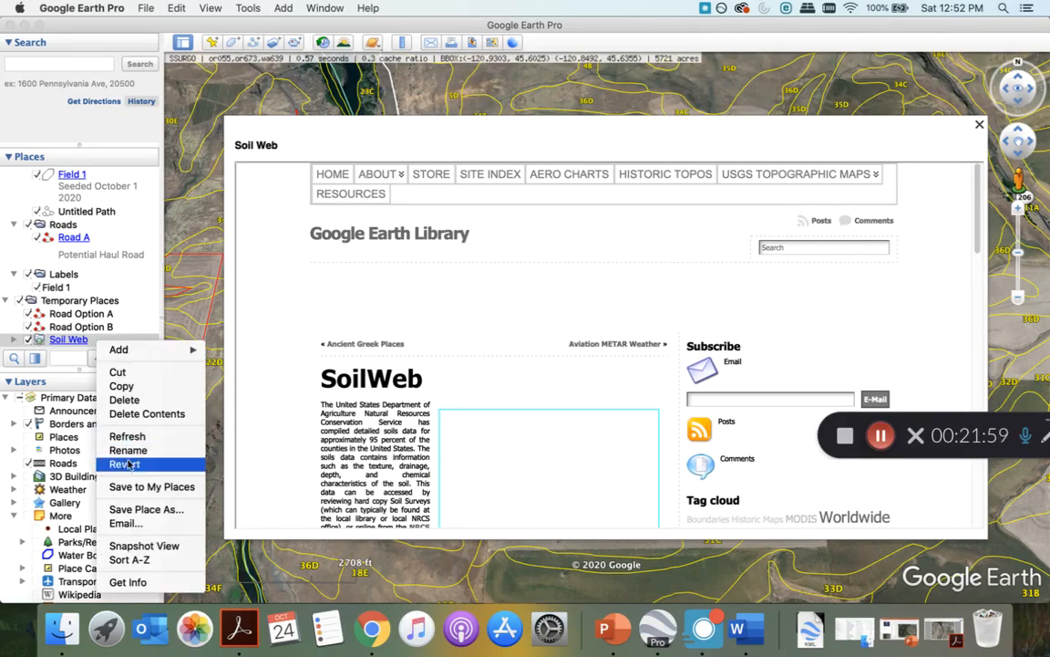
click(125, 400)
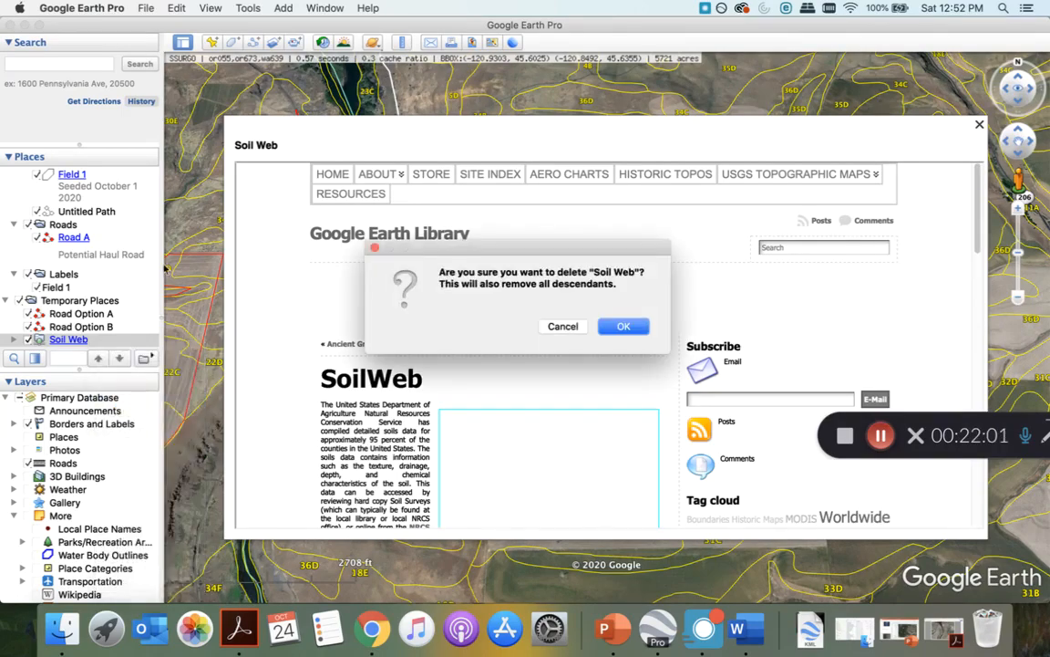
click(604, 332)
scroll(92, 239, up, 3)
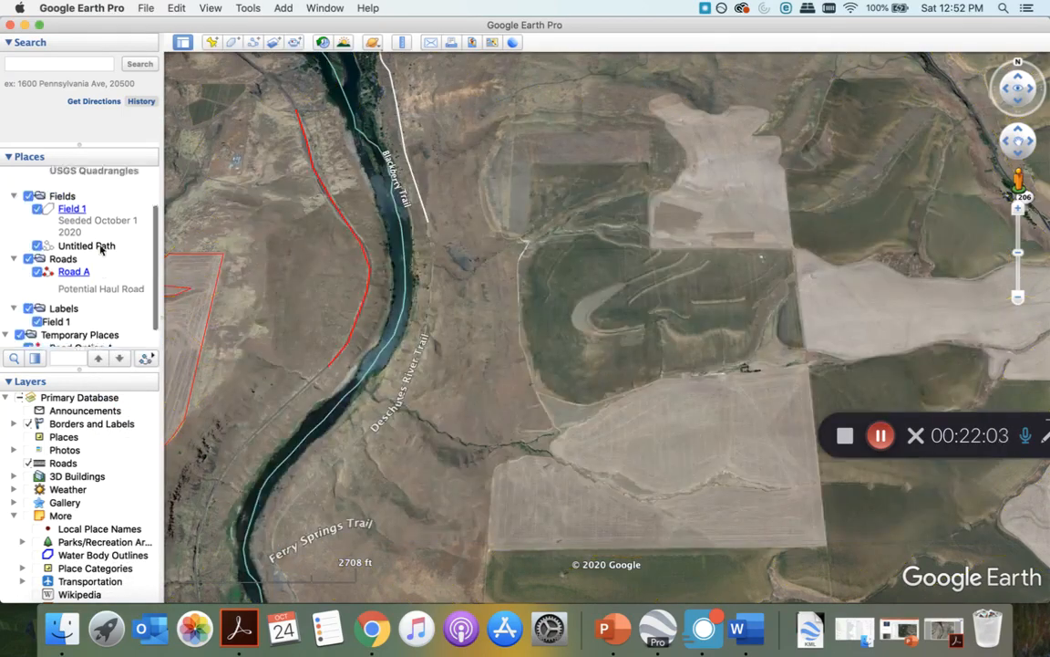
click(28, 198)
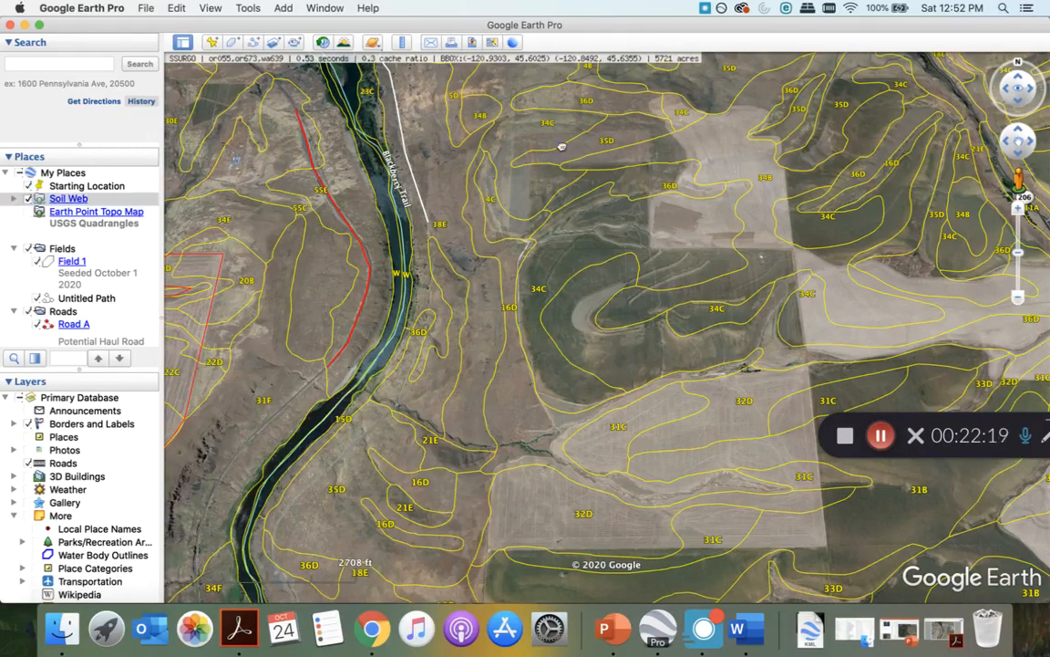
Inspect the soil information for map unit 18E east of the Deschutes River and close its balloon
drag(510, 146, 673, 309)
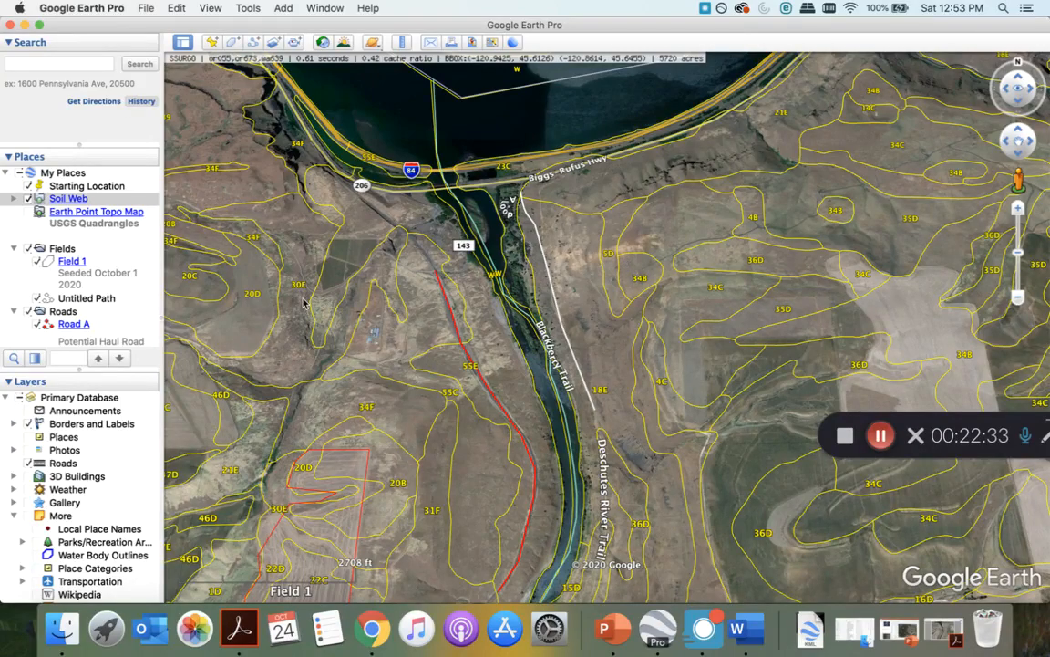
scroll(382, 329, up, 2)
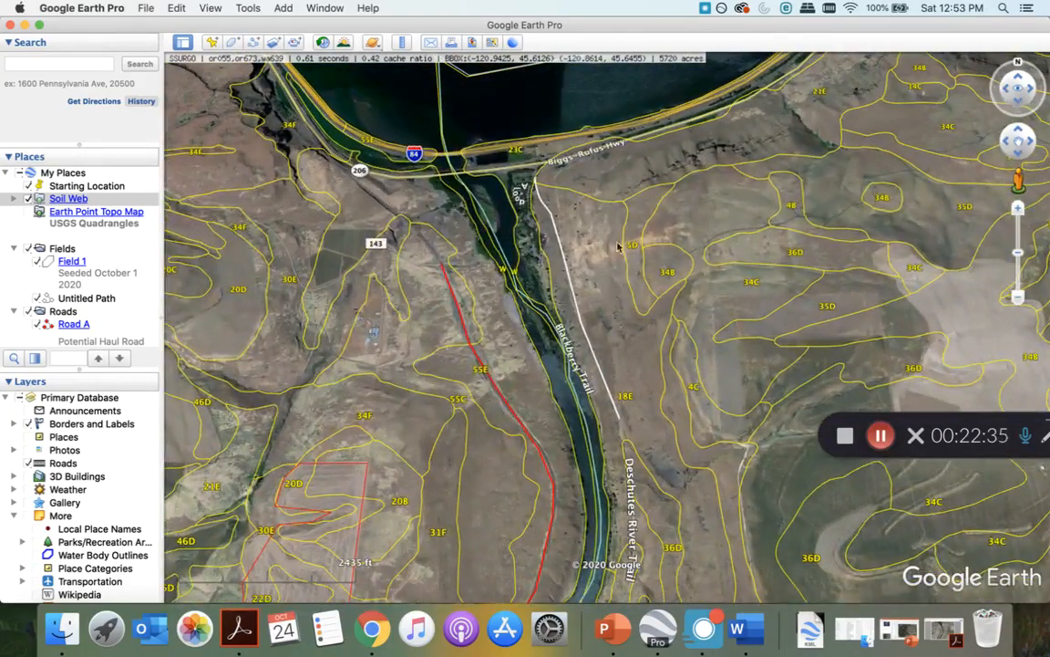
click(640, 363)
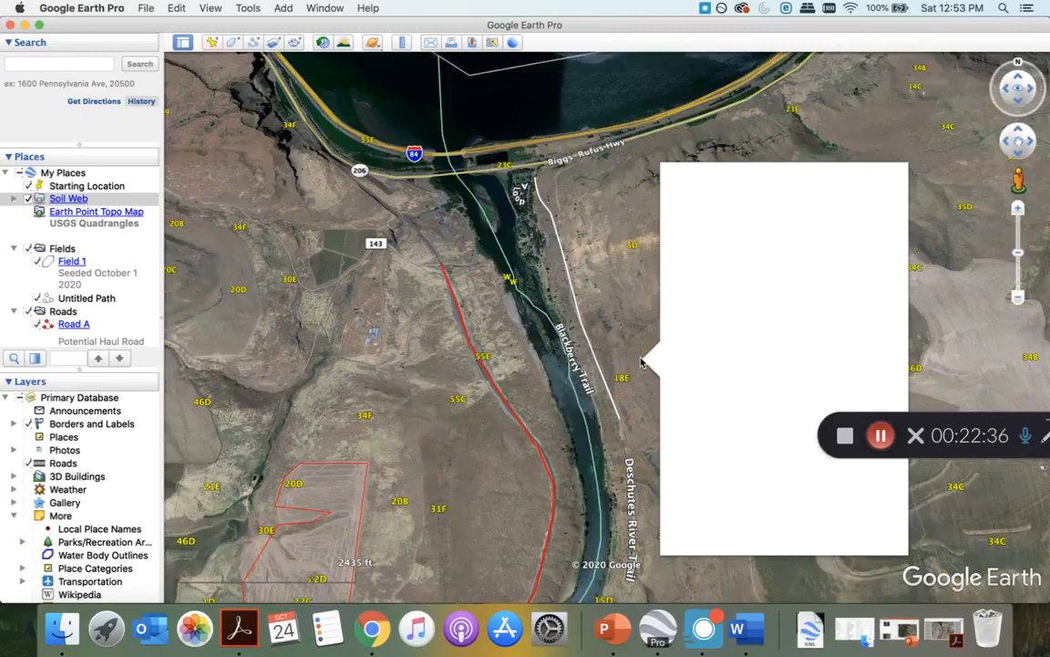
click(640, 363)
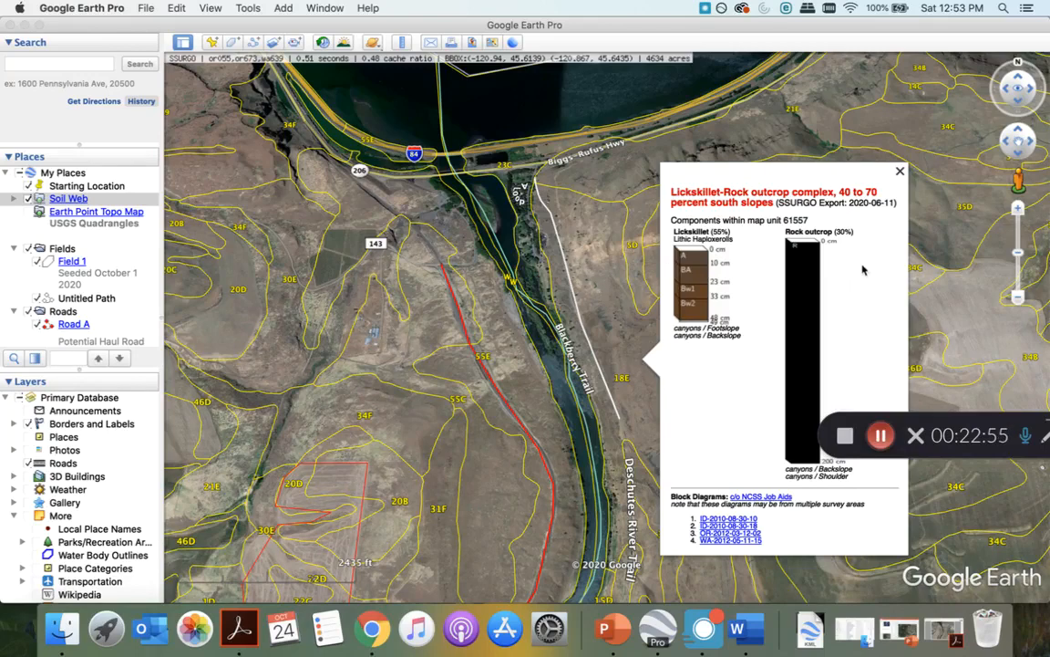
click(900, 171)
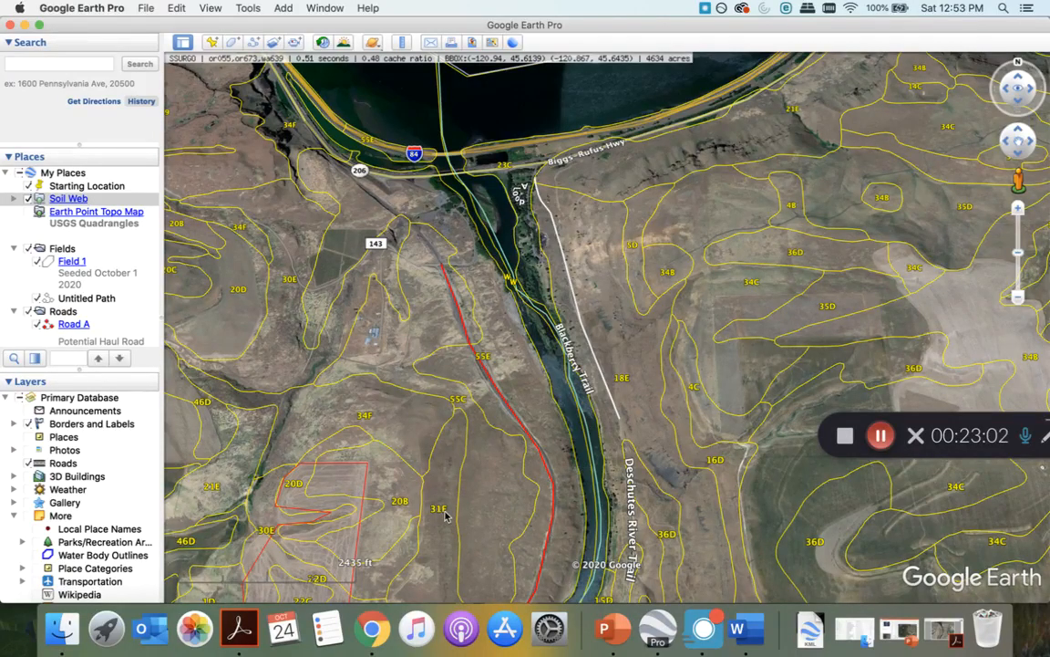
Open the soil profile for the northern part of Field 1 and read the official description of its Duart series
click(344, 485)
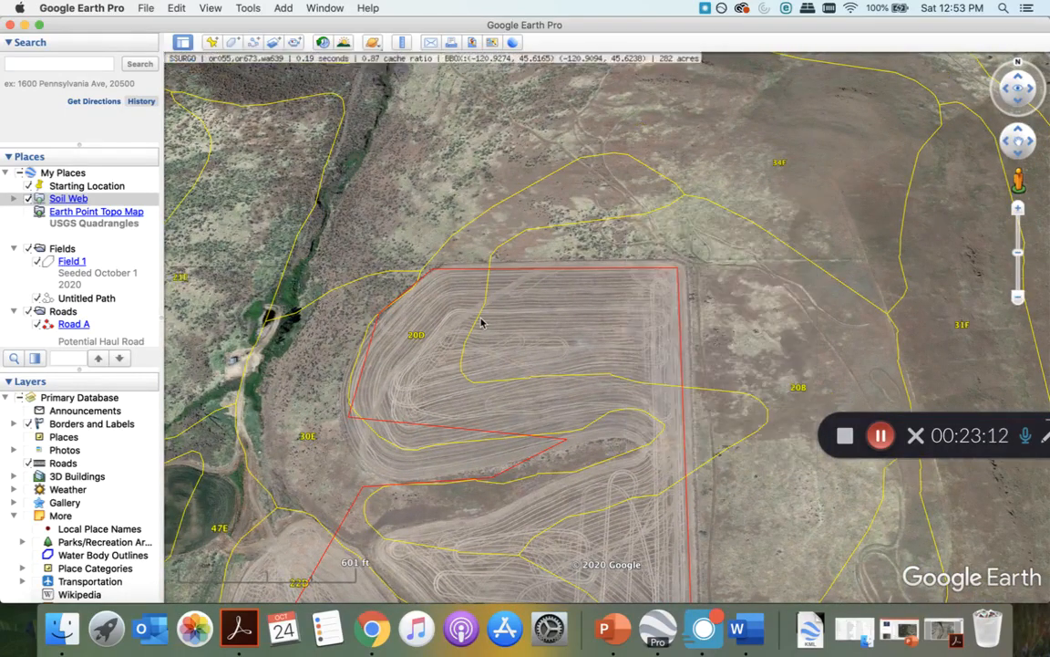
click(614, 308)
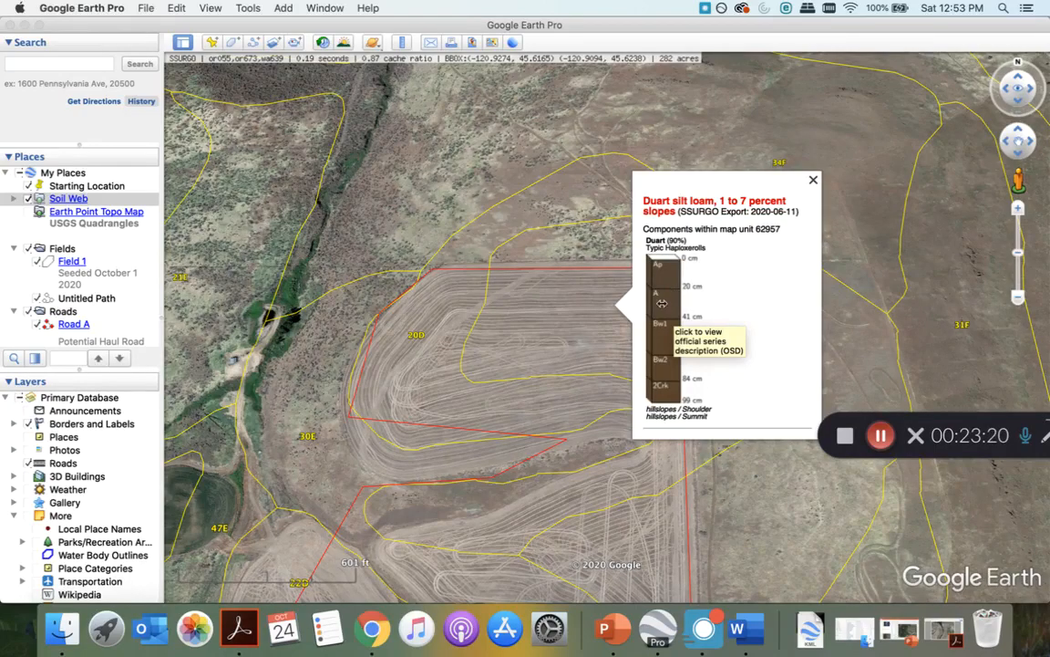
click(662, 303)
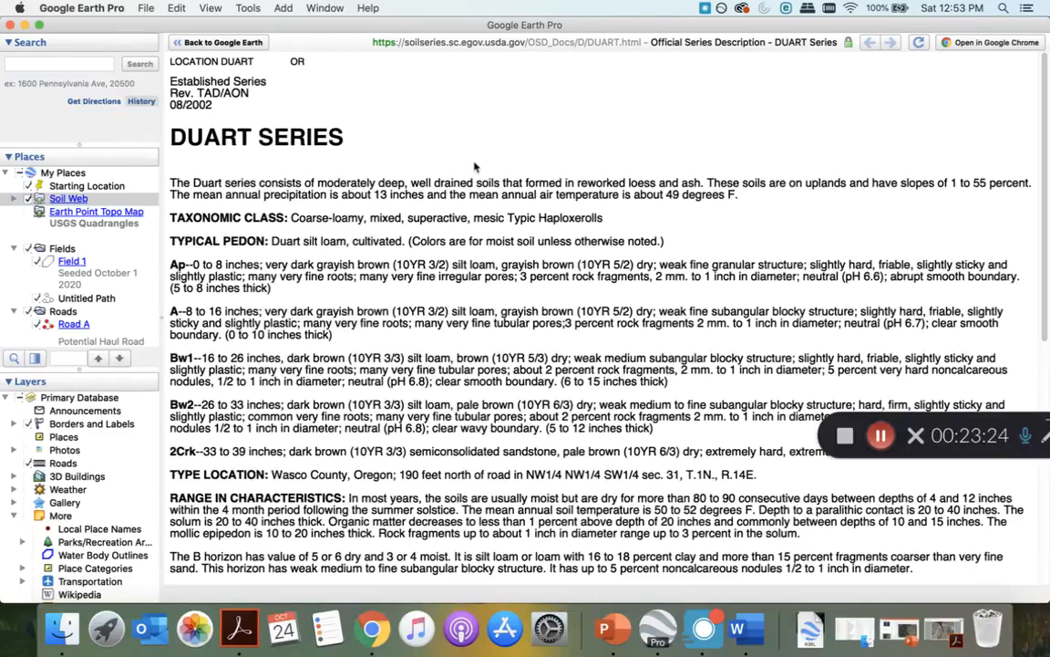
scroll(512, 264, down, 8)
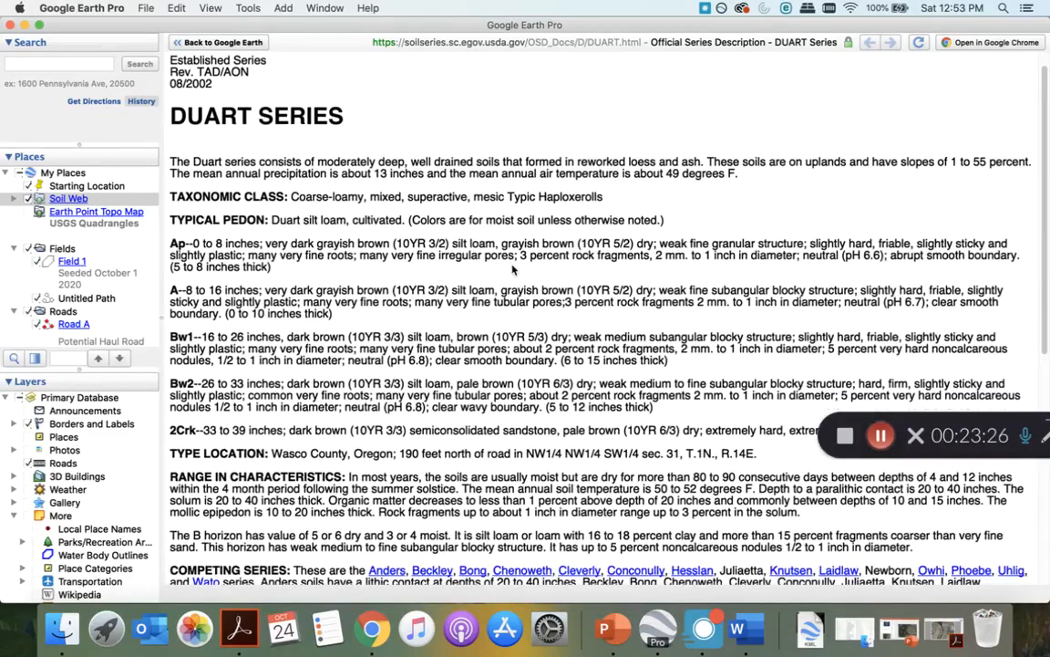
scroll(513, 270, down, 1)
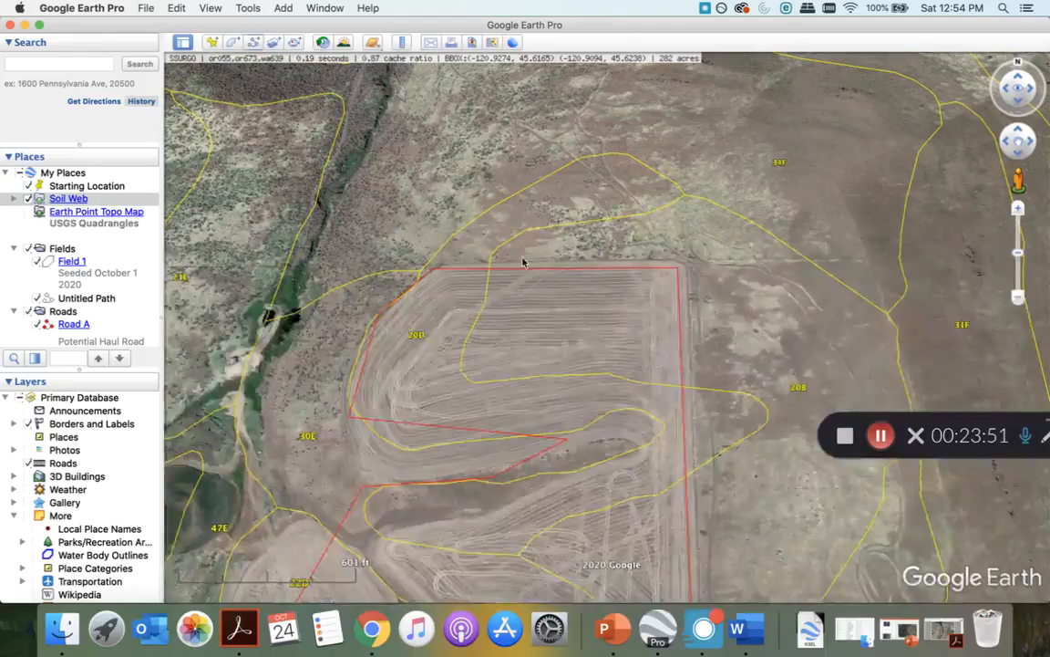
Look over the soil map units around Field 1 and the Columbia River at a wider scale
drag(722, 281, 318, 248)
scroll(319, 248, down, 5)
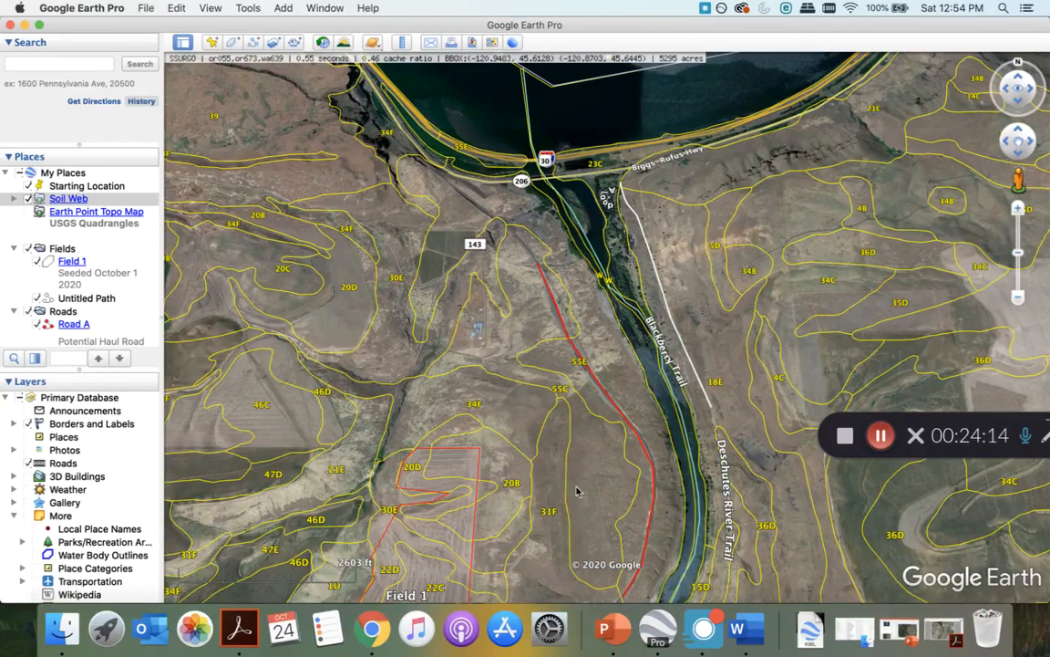
drag(481, 426, 379, 457)
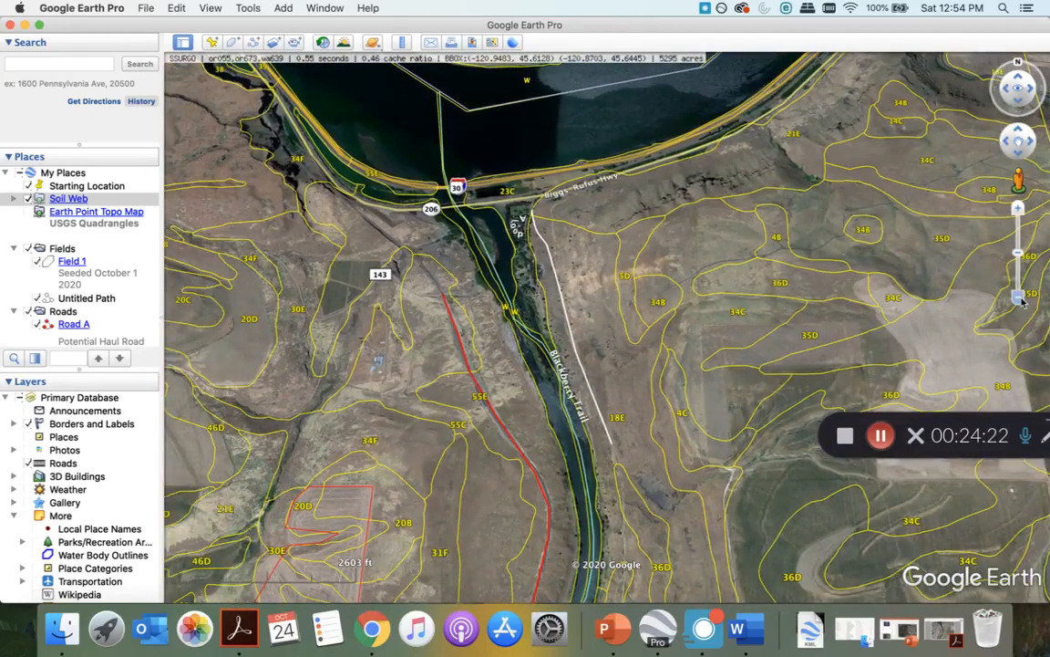
click(1019, 298)
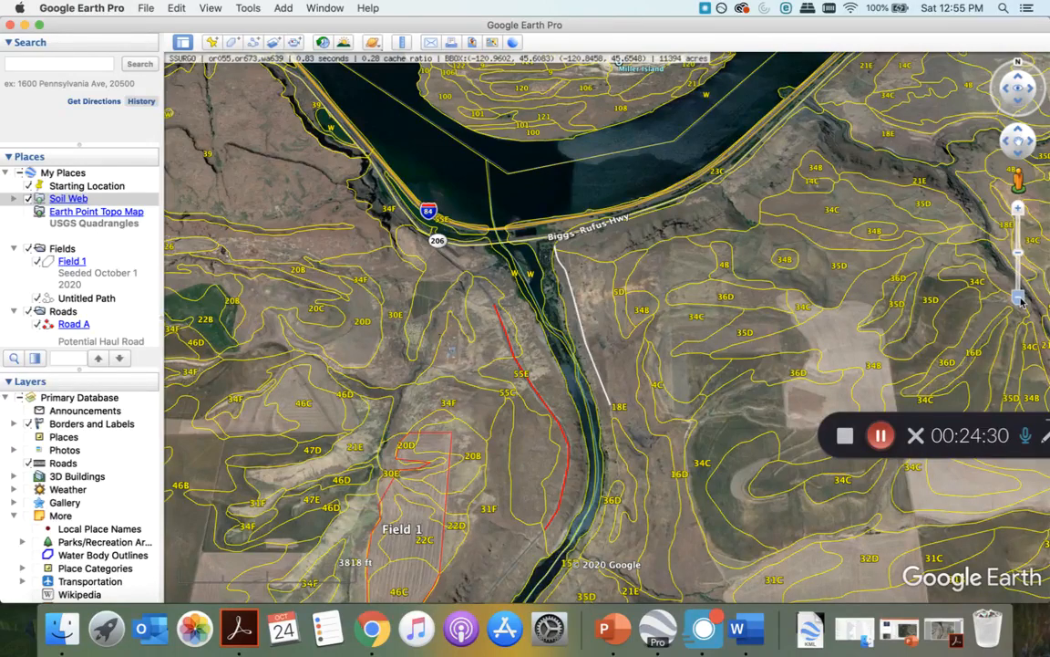
Switch to Google Chrome and open the EPA page Viewing WATERS Data using Google Earth from its search results
click(372, 629)
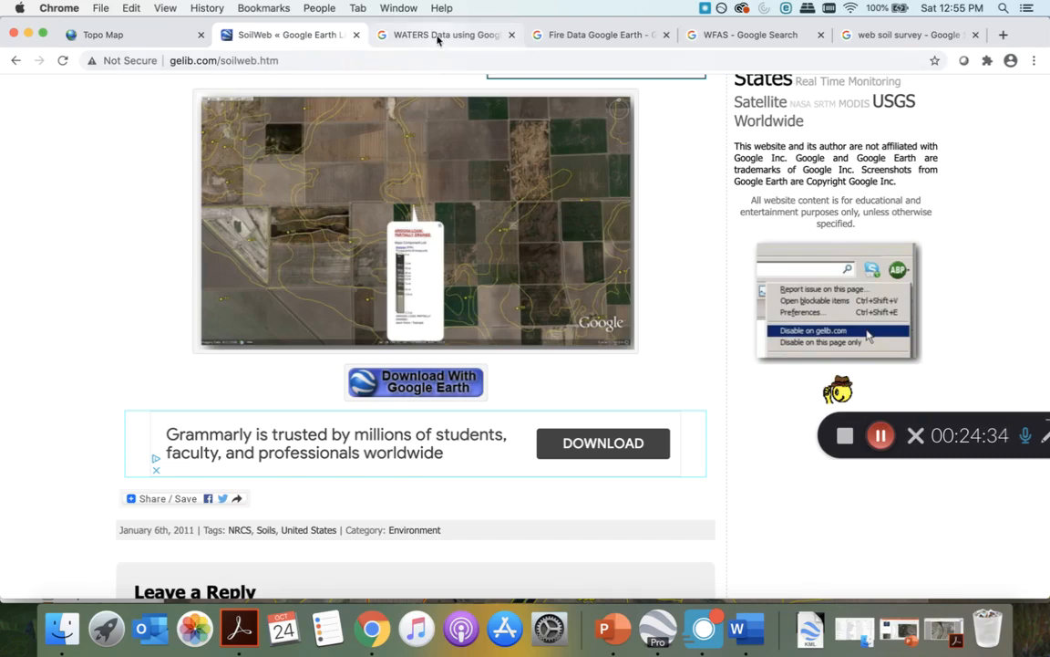
click(437, 37)
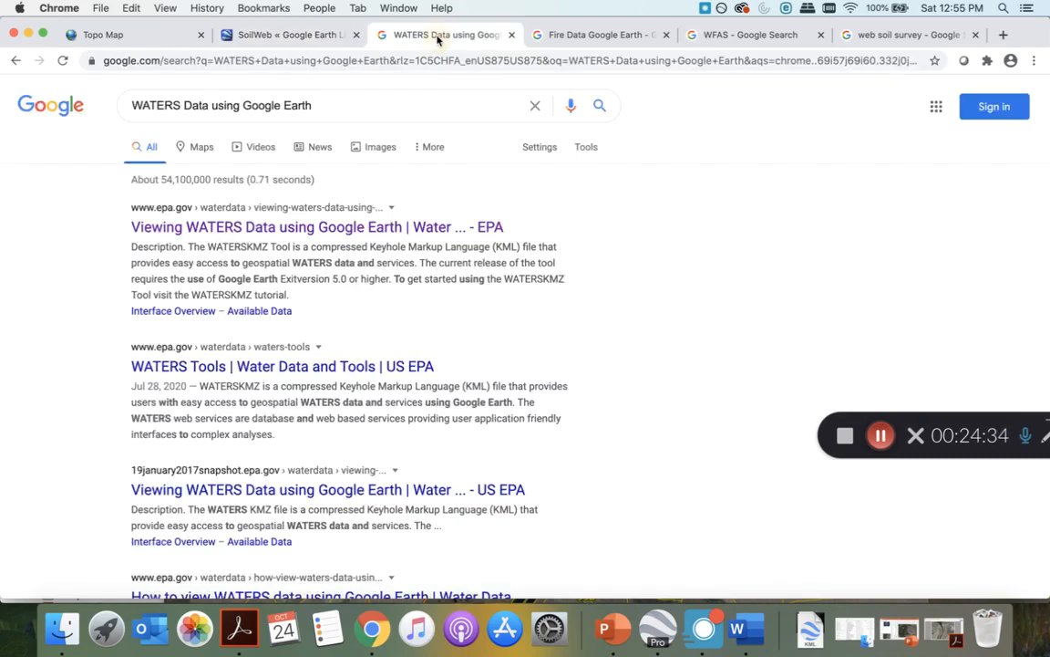
click(296, 230)
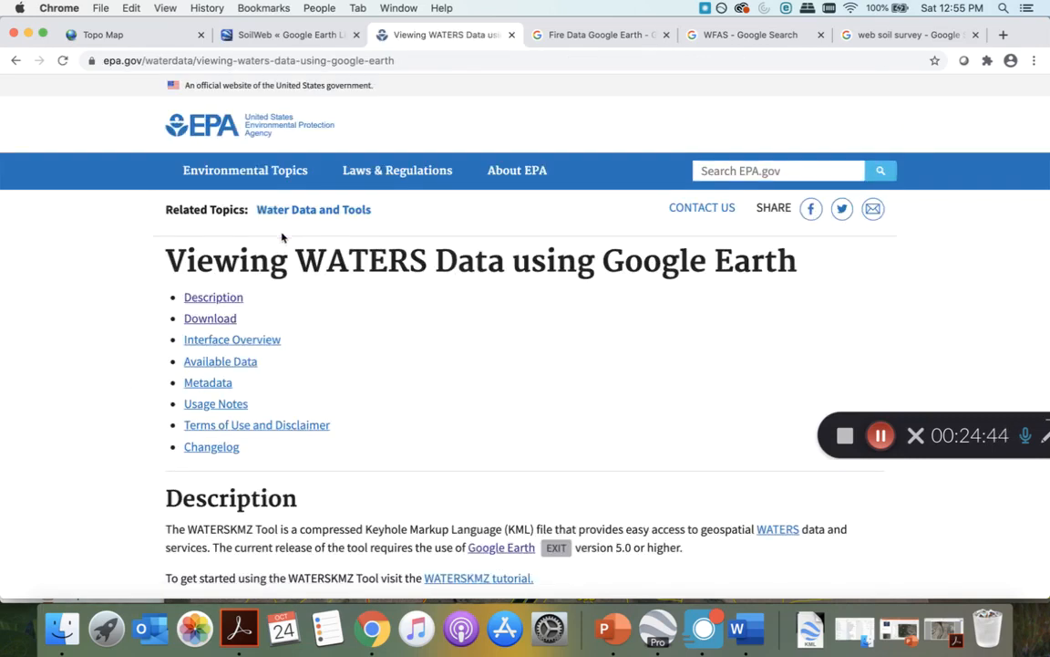
Download WATERSKMZ v1.10 from the EPA page and open waterskmz_v1.10.kmz in Google Earth Pro
click(213, 320)
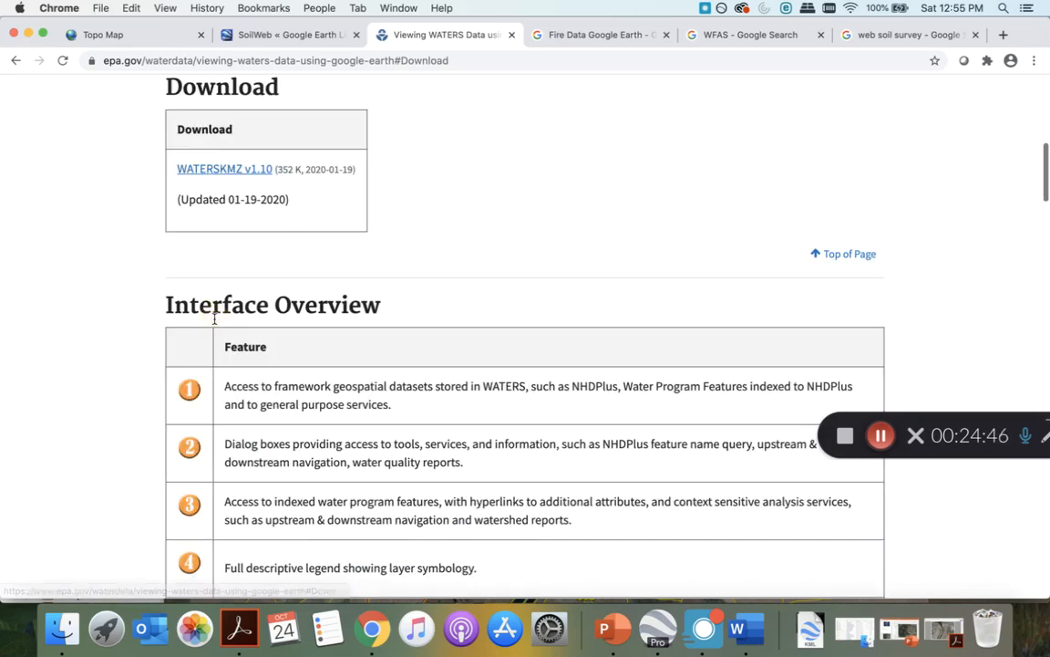
click(217, 170)
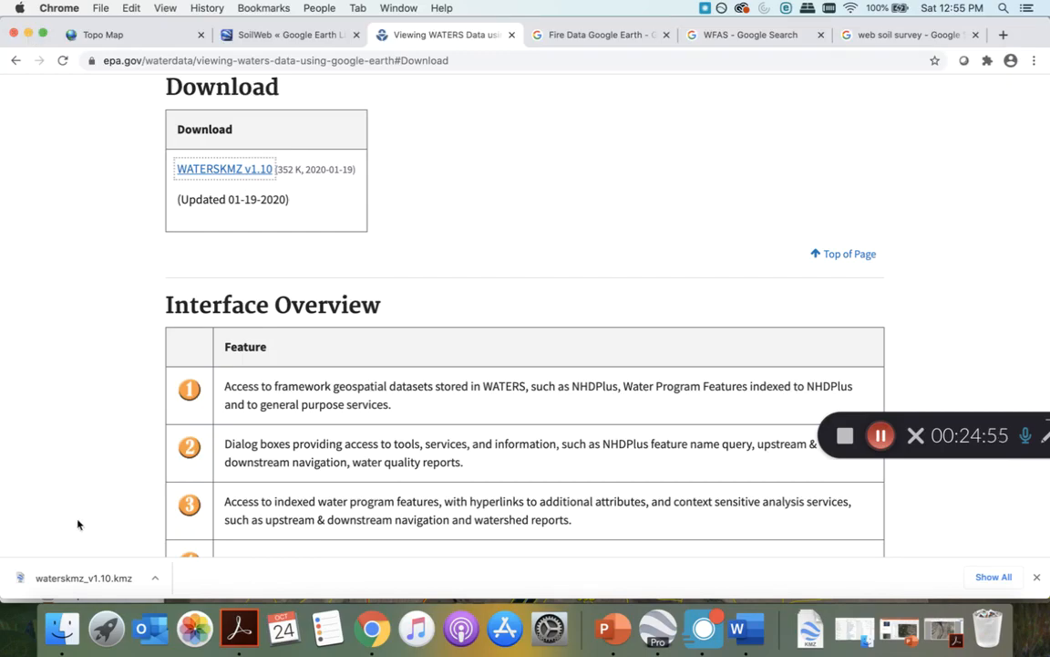
click(70, 580)
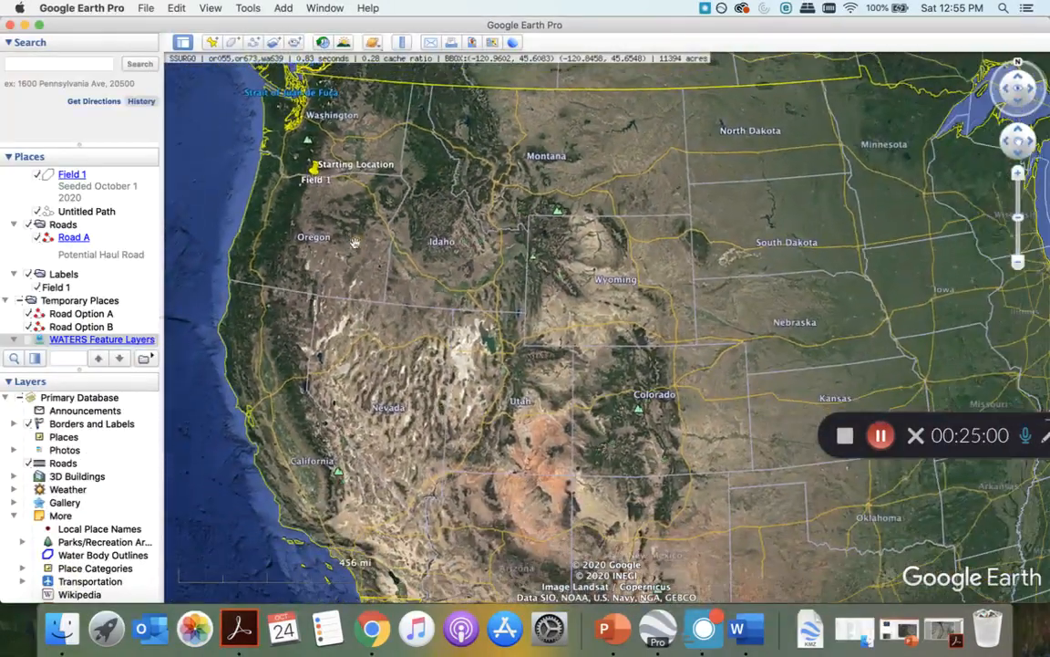
Bring the Pacific Northwest around Field 1 and the Starting Location placemark into closer view
drag(352, 207, 418, 289)
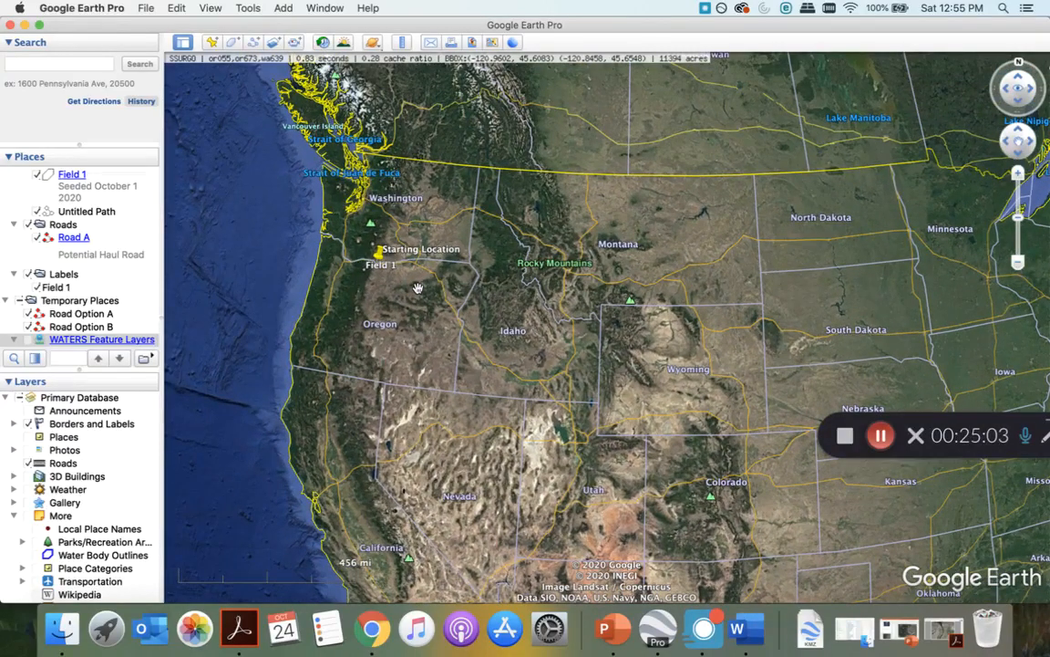
drag(434, 228, 497, 308)
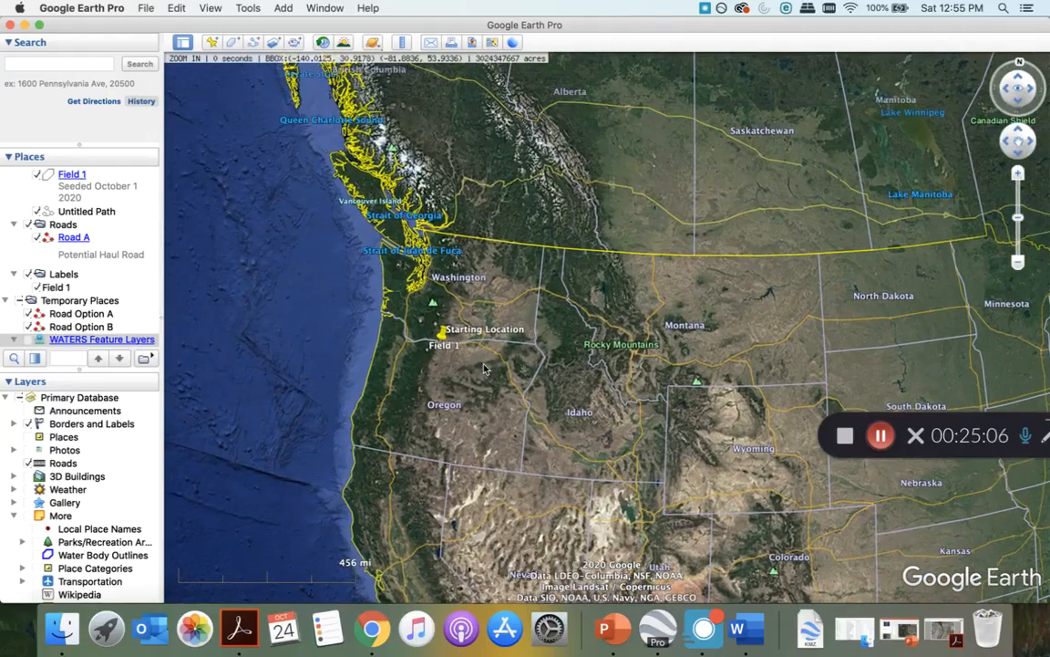
click(1018, 178)
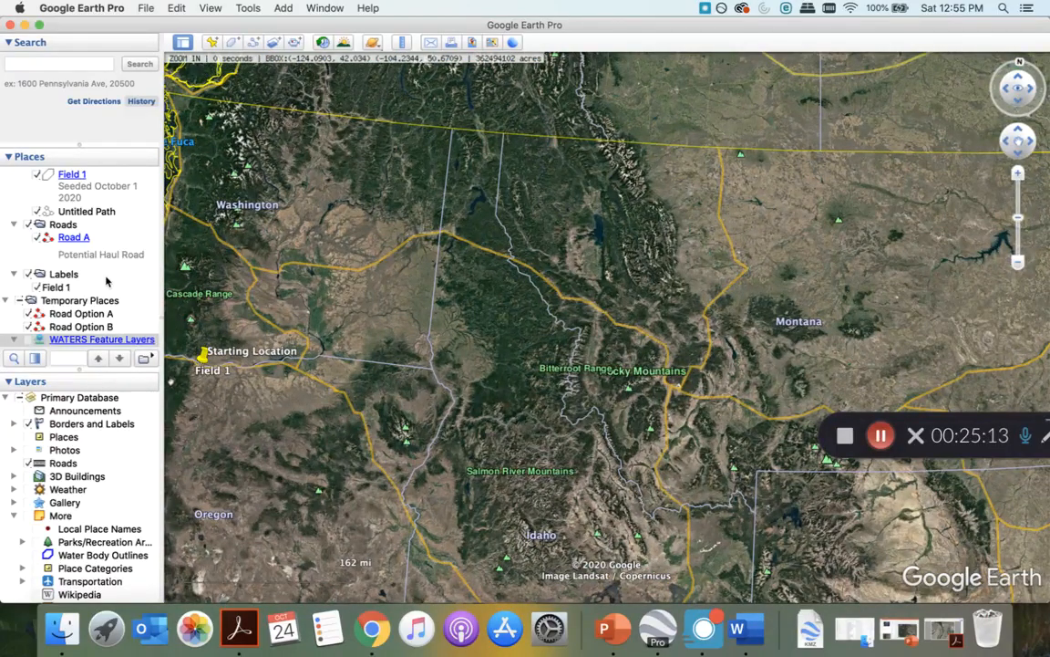
Check the description in the Field 1 polygon's properties without editing it, and close the dialog
scroll(106, 281, up, 5)
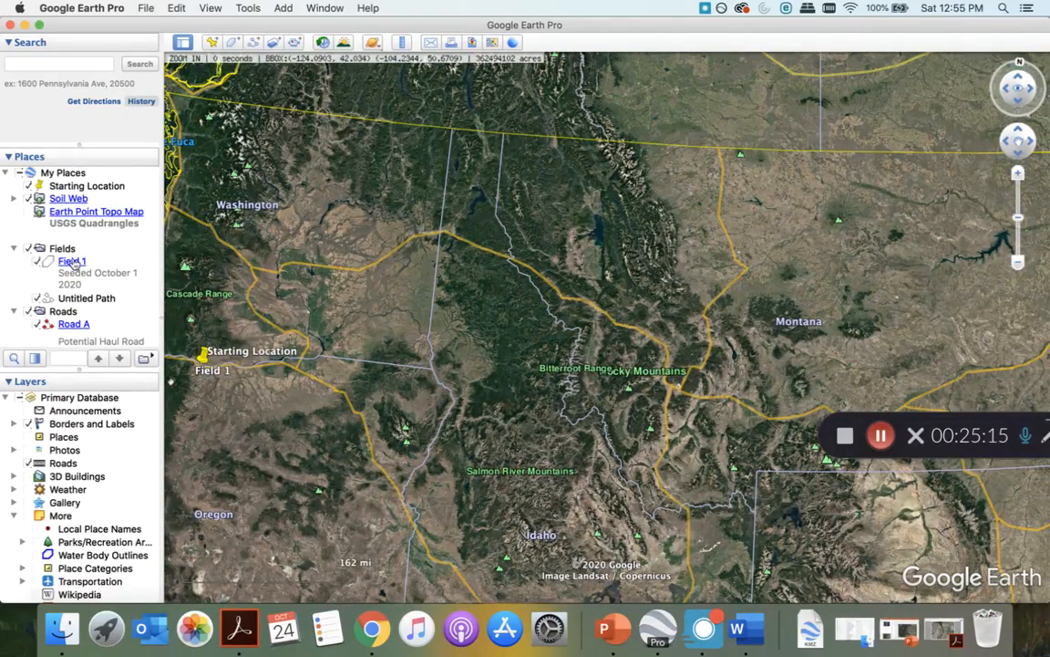
right_click(74, 262)
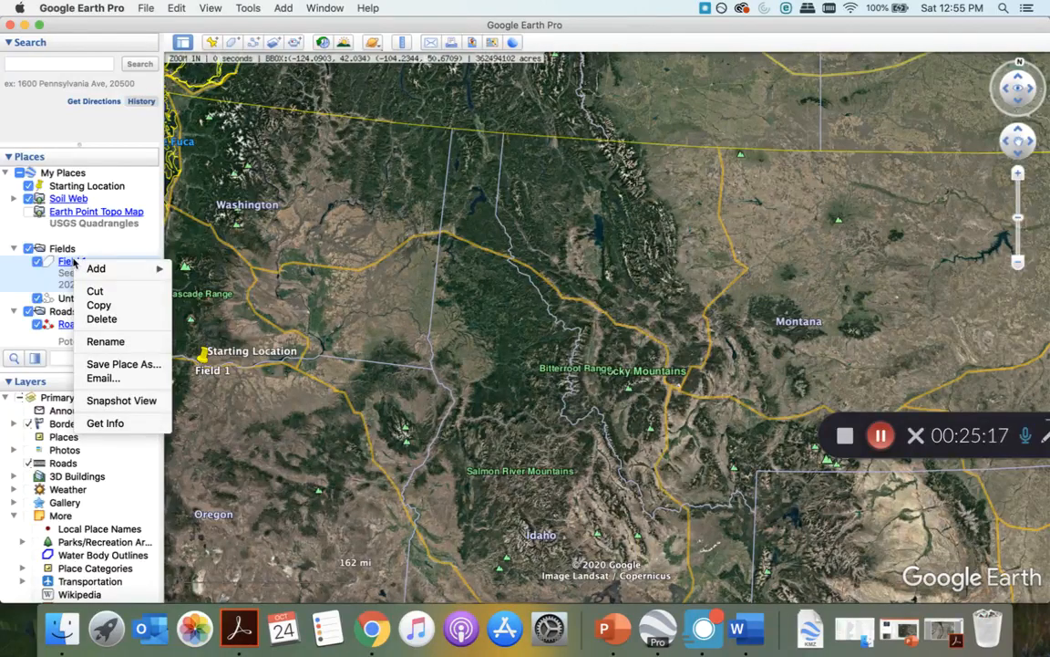
click(105, 424)
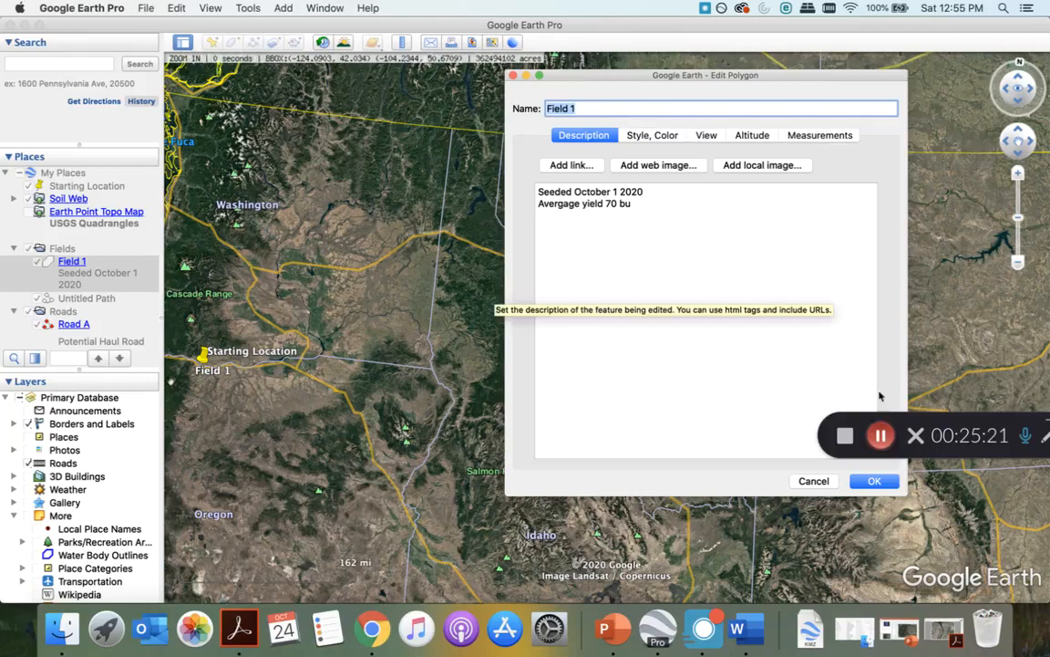
click(874, 481)
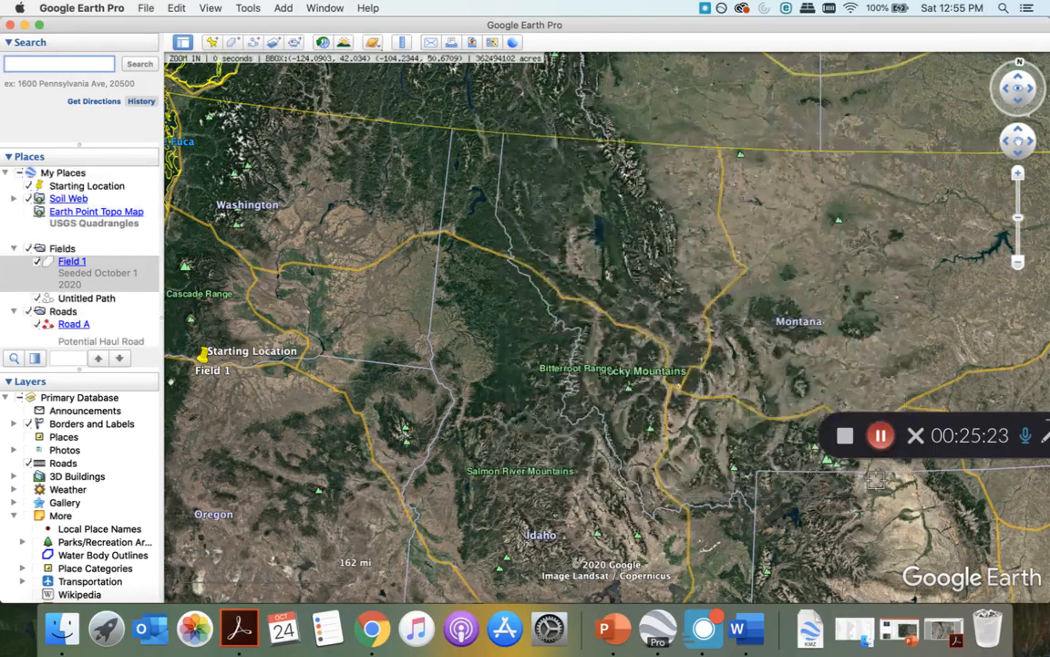
right_click(73, 263)
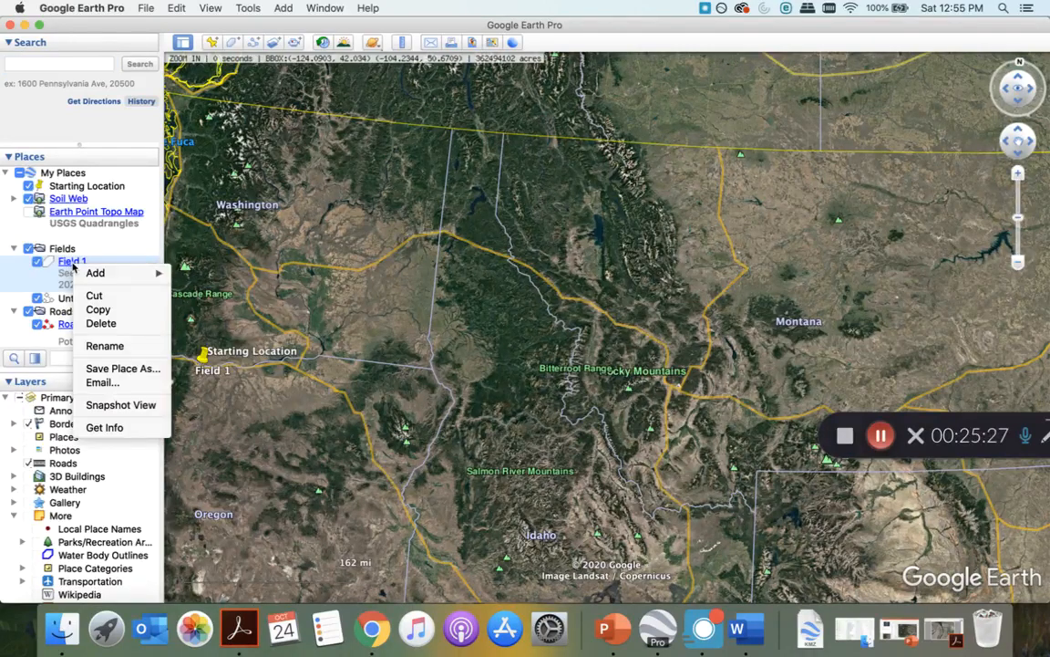
click(104, 429)
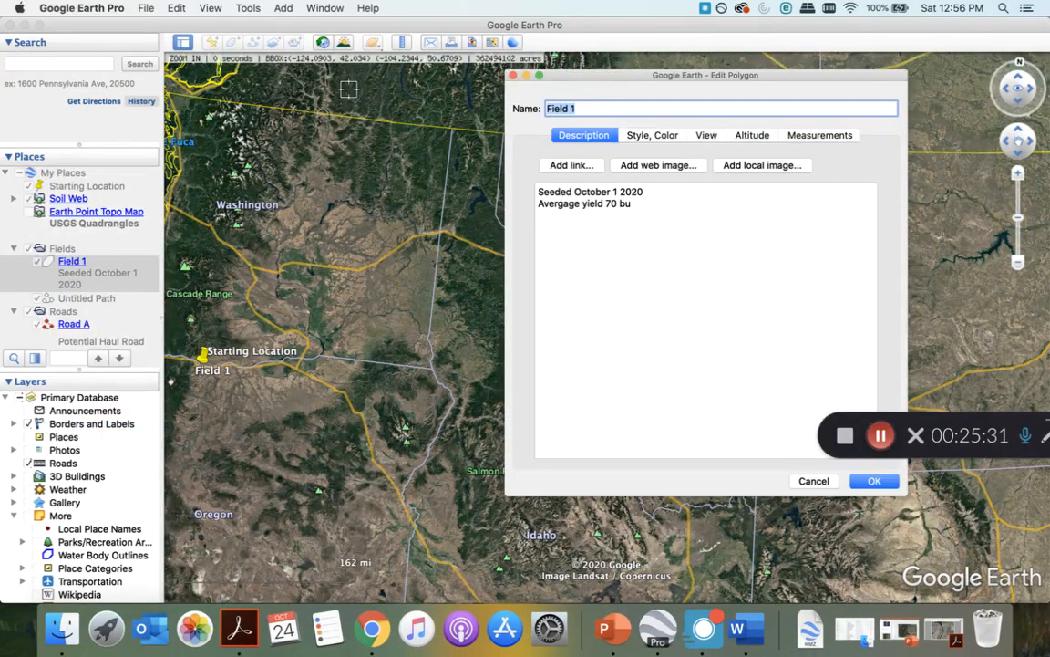
click(513, 76)
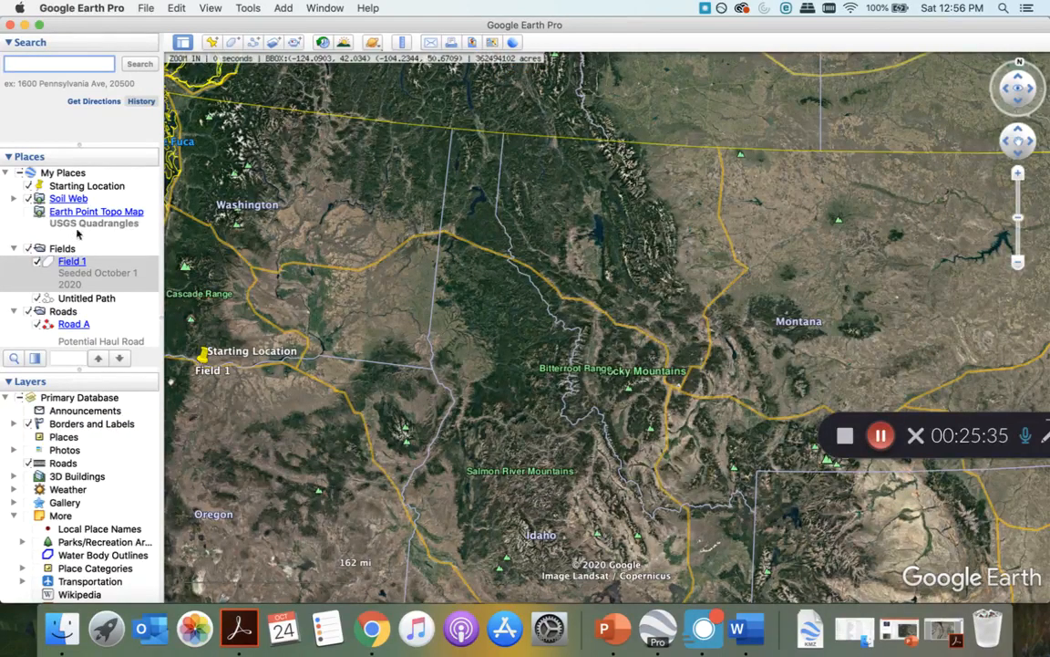
Turn off the Soil Web layer with the map showing the farmland around Field 1, Wasco and Moro
drag(233, 292, 548, 240)
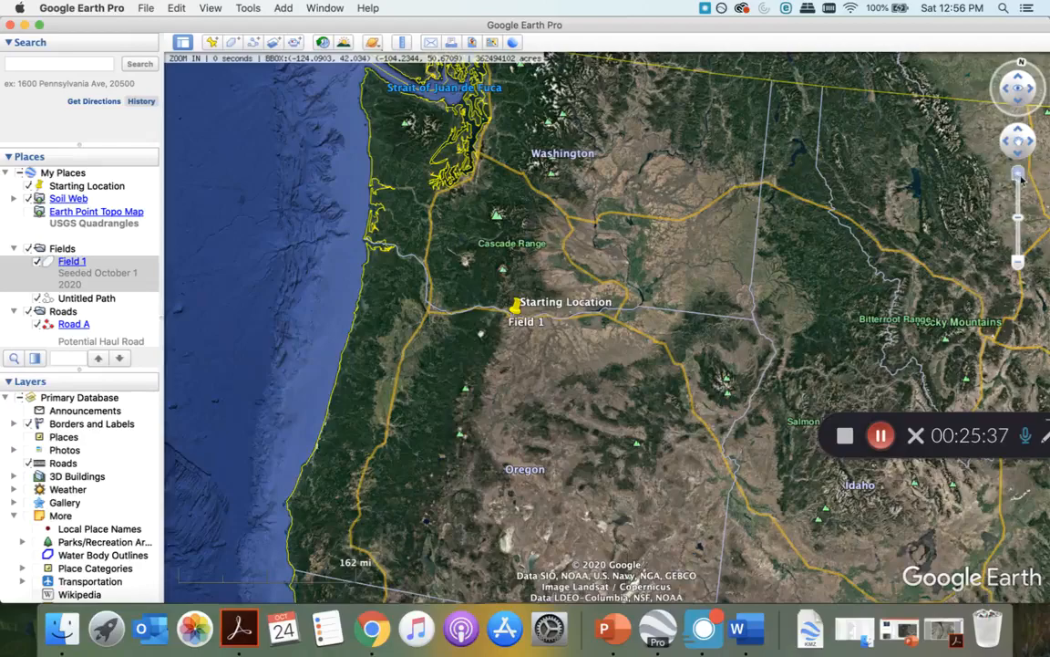
click(1018, 174)
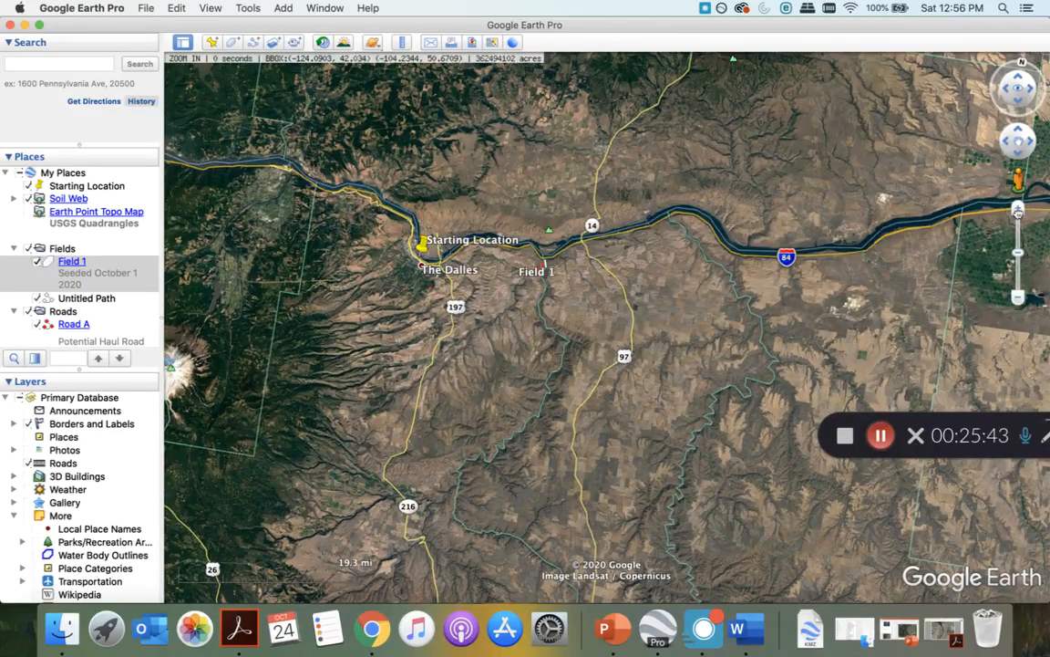
click(1018, 210)
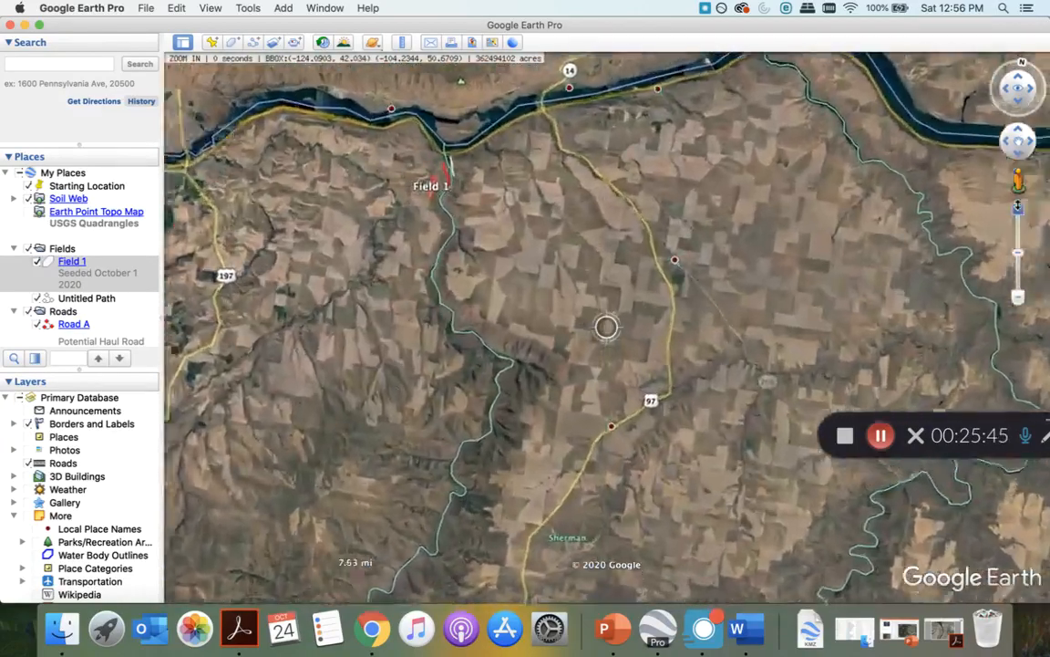
scroll(108, 285, down, 3)
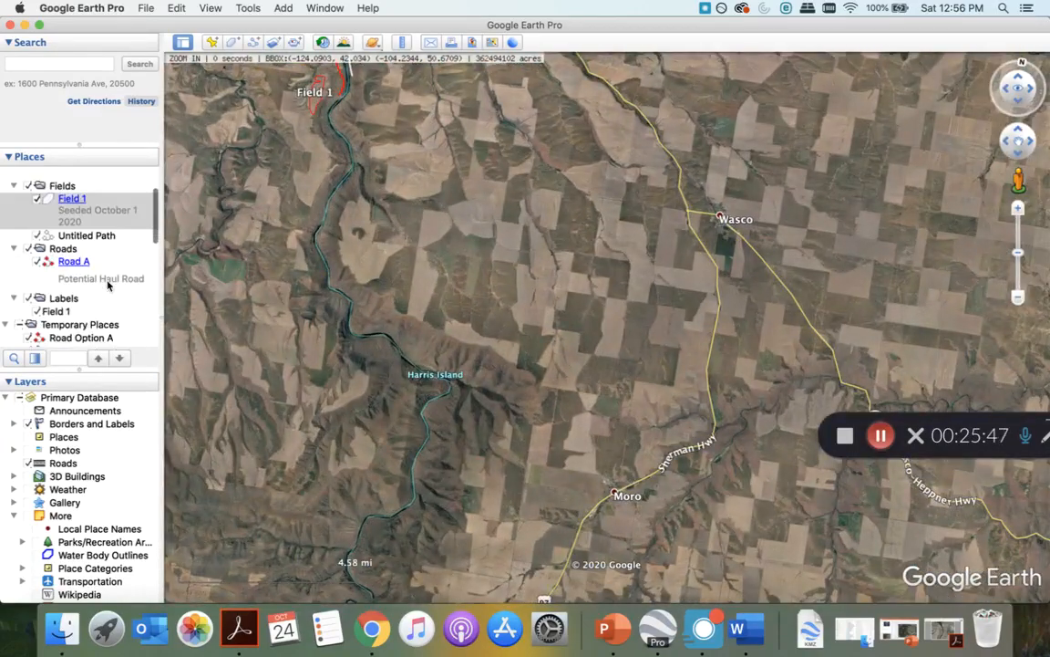
scroll(108, 285, down, 10)
scroll(108, 287, up, 5)
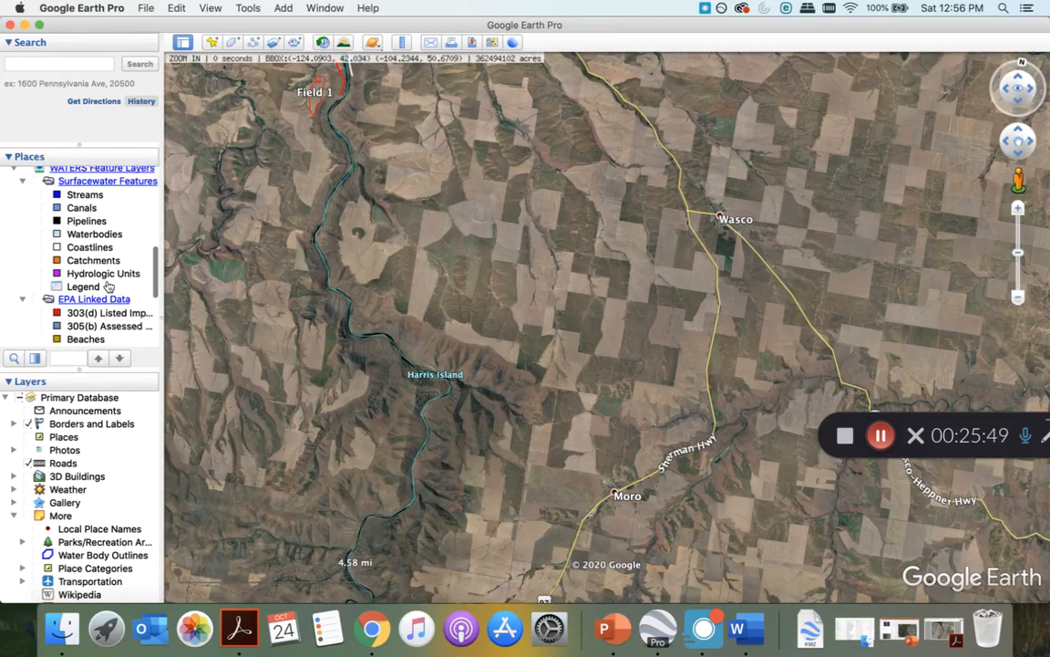
scroll(108, 286, up, 4)
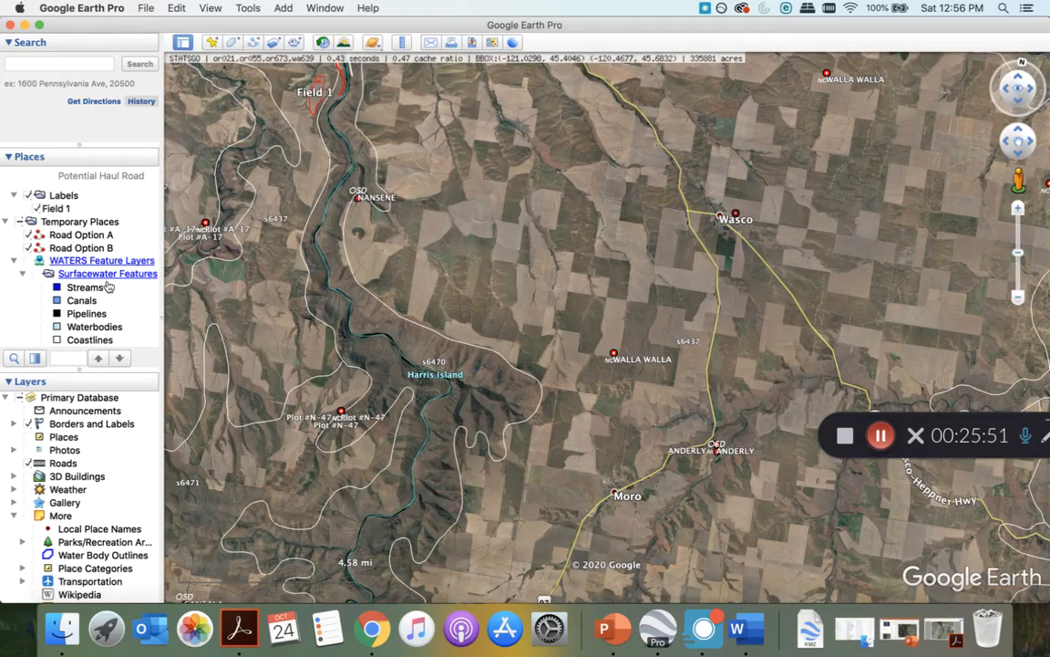
scroll(108, 286, up, 8)
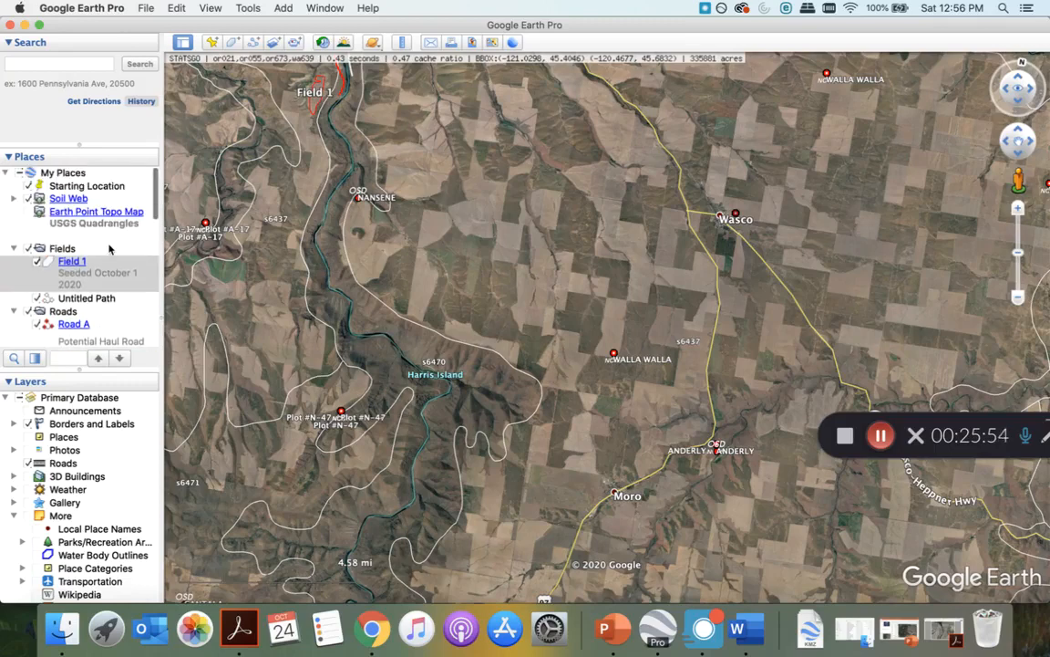
click(28, 198)
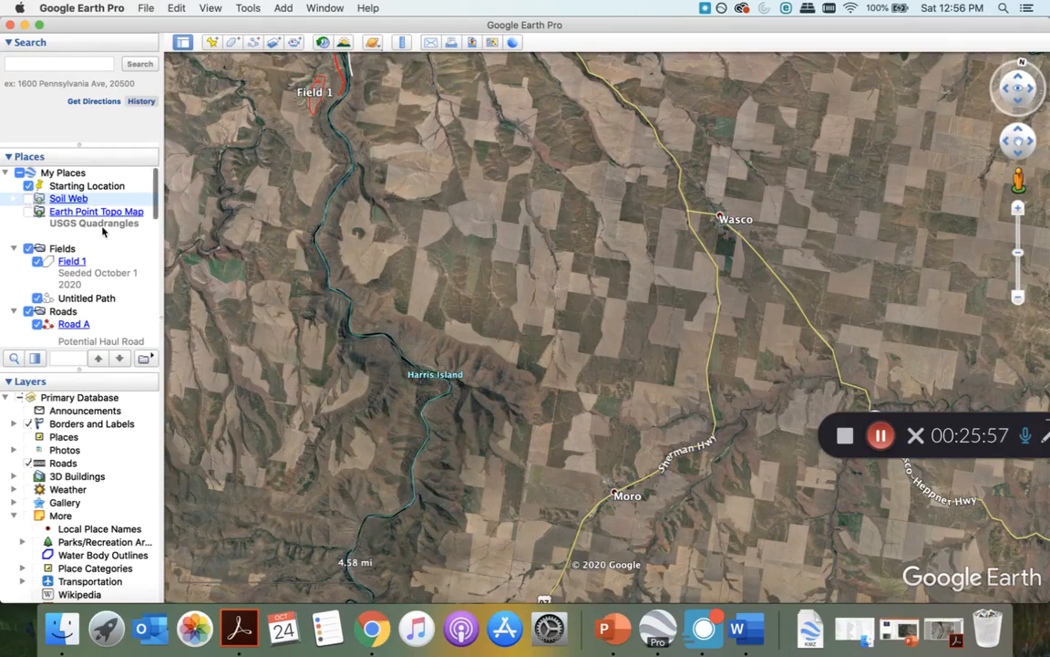
Turn on the WATERS Feature Layers over Field 1 and the Columbia River between Browns Island and Rufus
scroll(101, 218, down, 2)
drag(439, 131, 631, 354)
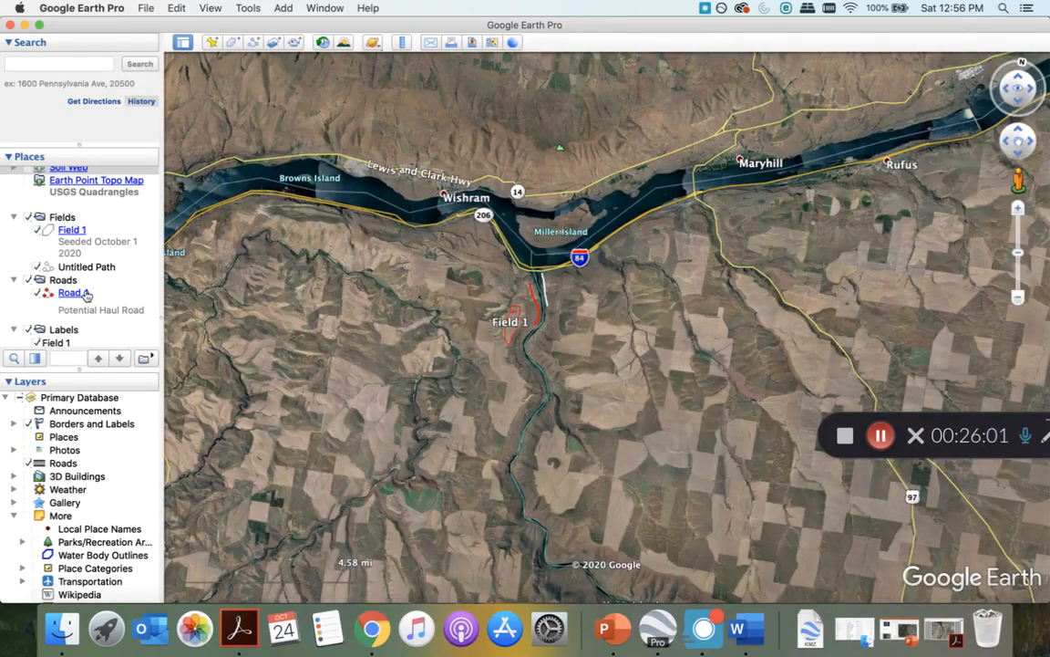
scroll(86, 294, down, 10)
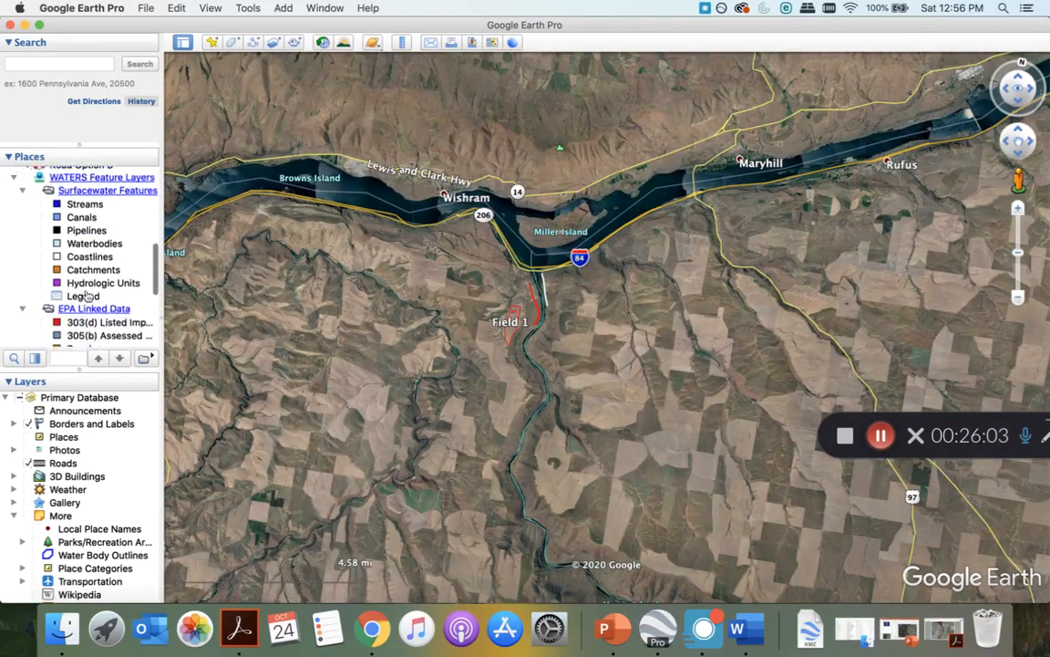
scroll(87, 295, up, 1)
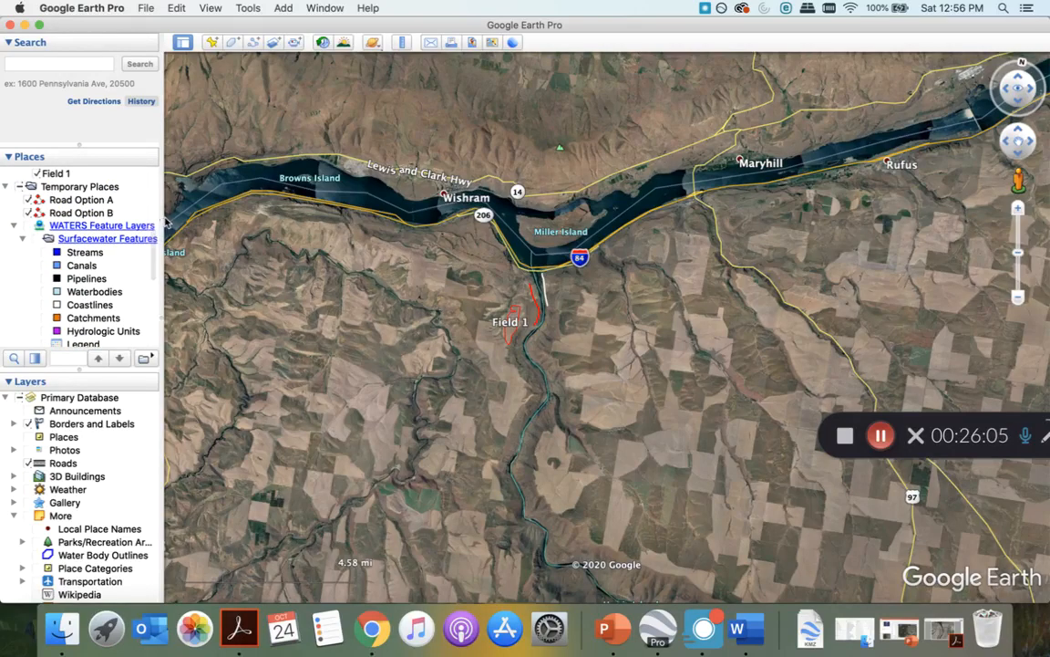
drag(178, 219, 207, 223)
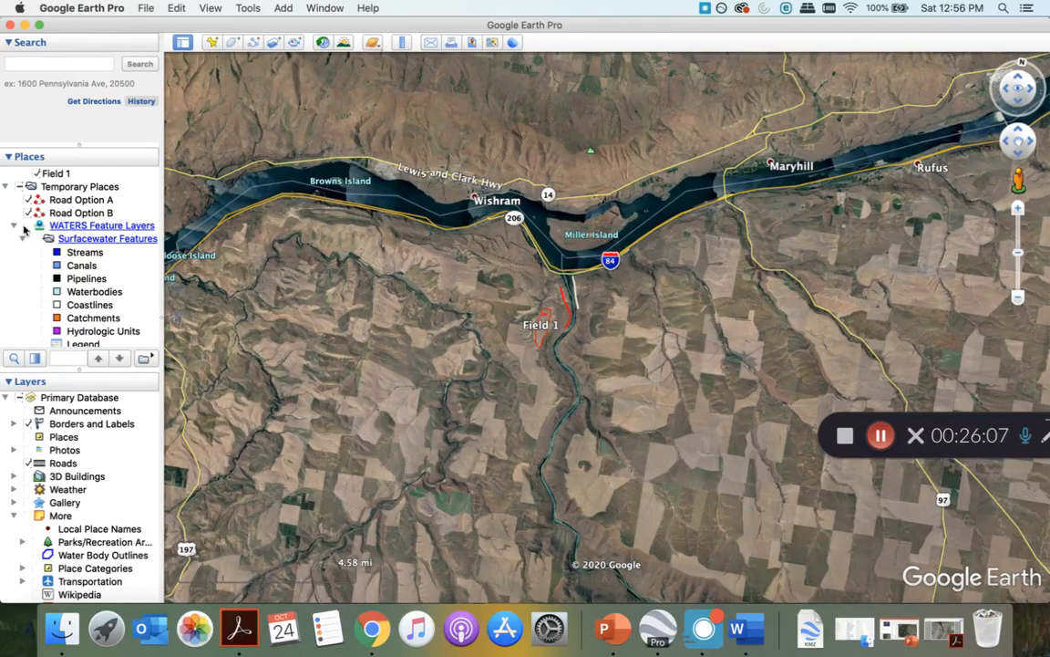
click(27, 226)
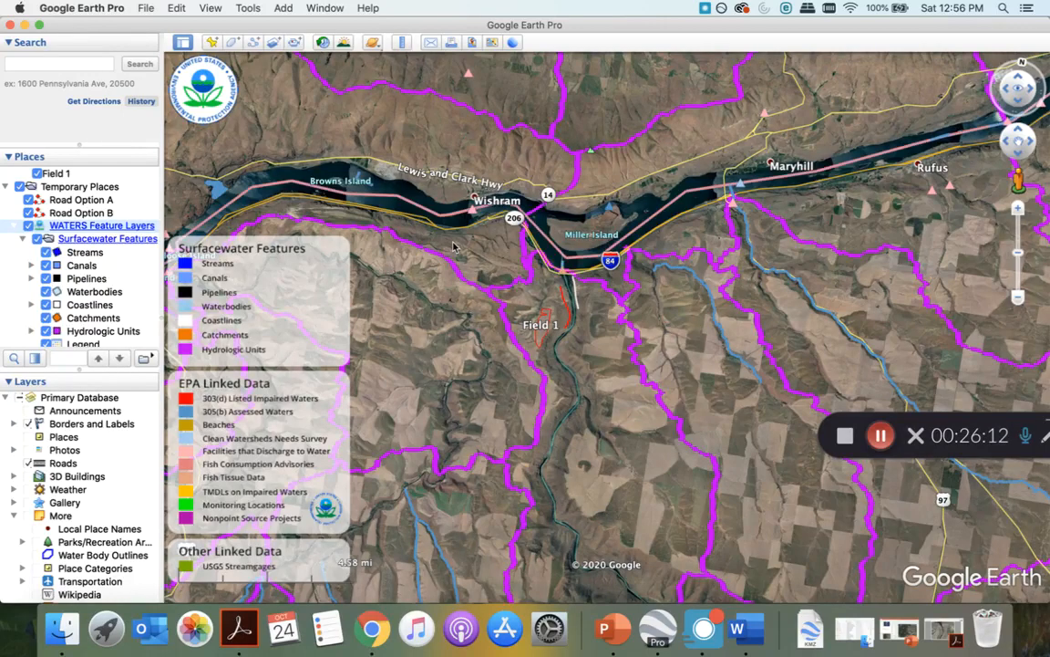
Inspect the details of the green EPA water monitoring point on the river near Old Moody Rd, and close them
click(1017, 210)
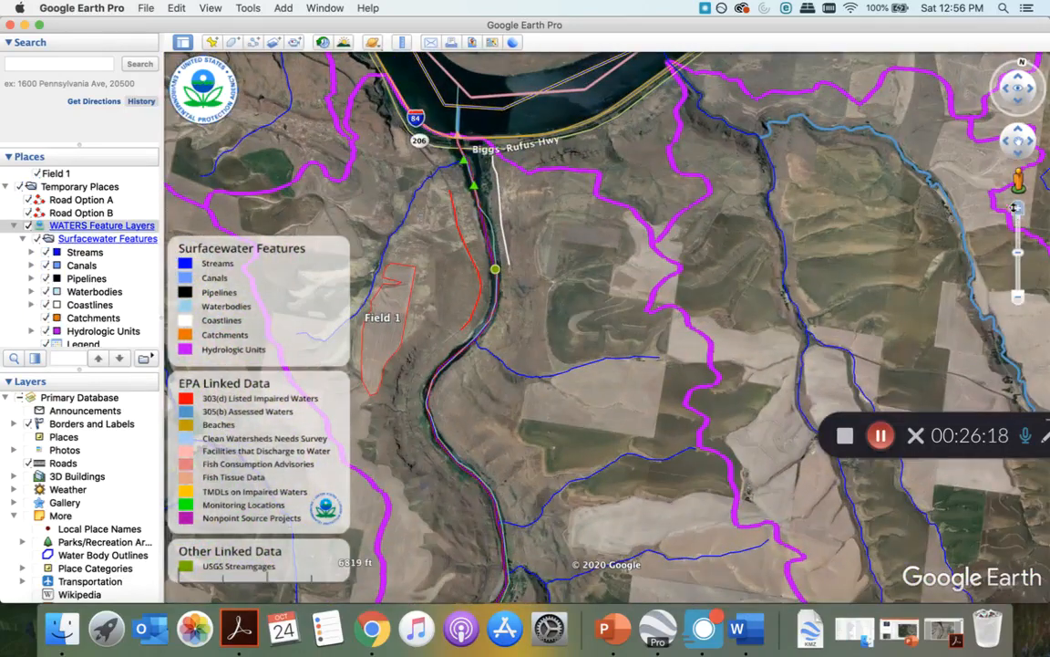
scroll(466, 269, up, 5)
drag(517, 269, 629, 387)
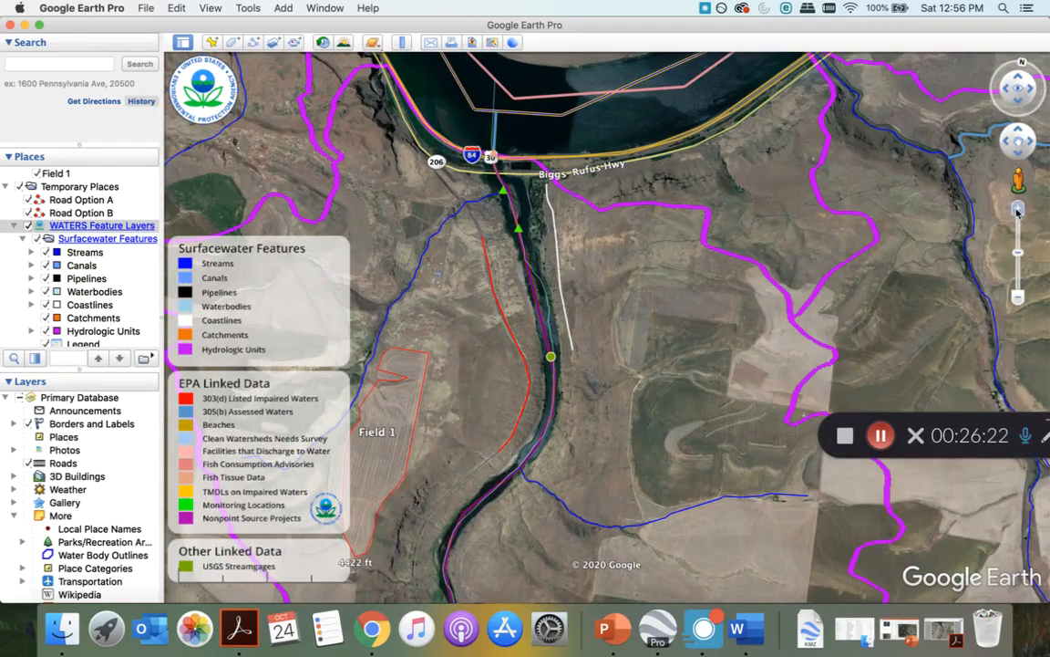
scroll(606, 323, up, 5)
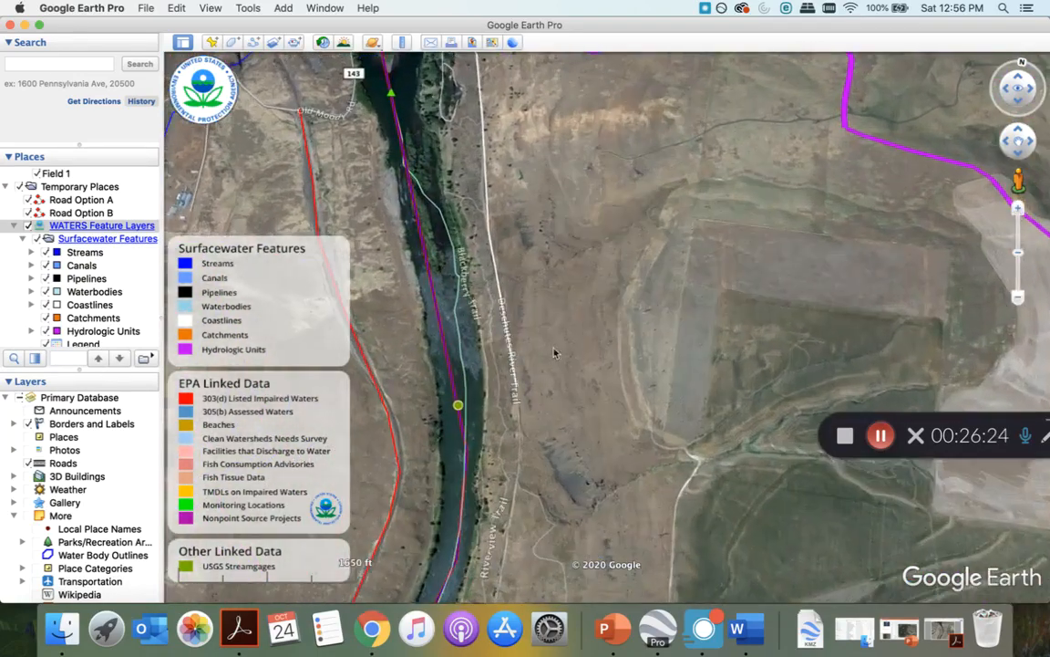
drag(463, 261, 683, 401)
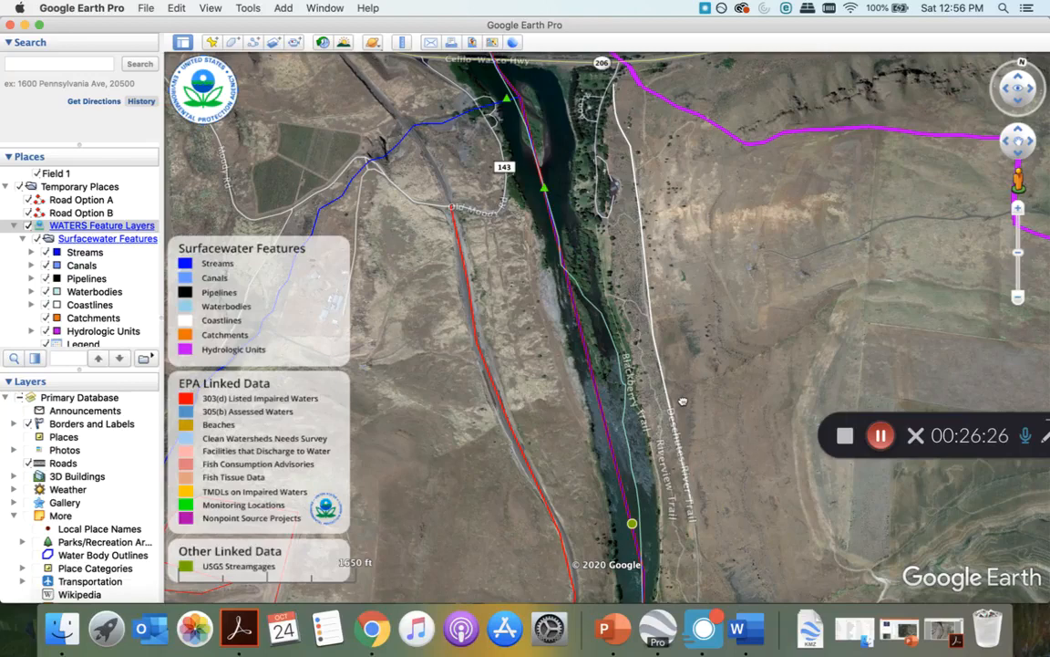
click(543, 189)
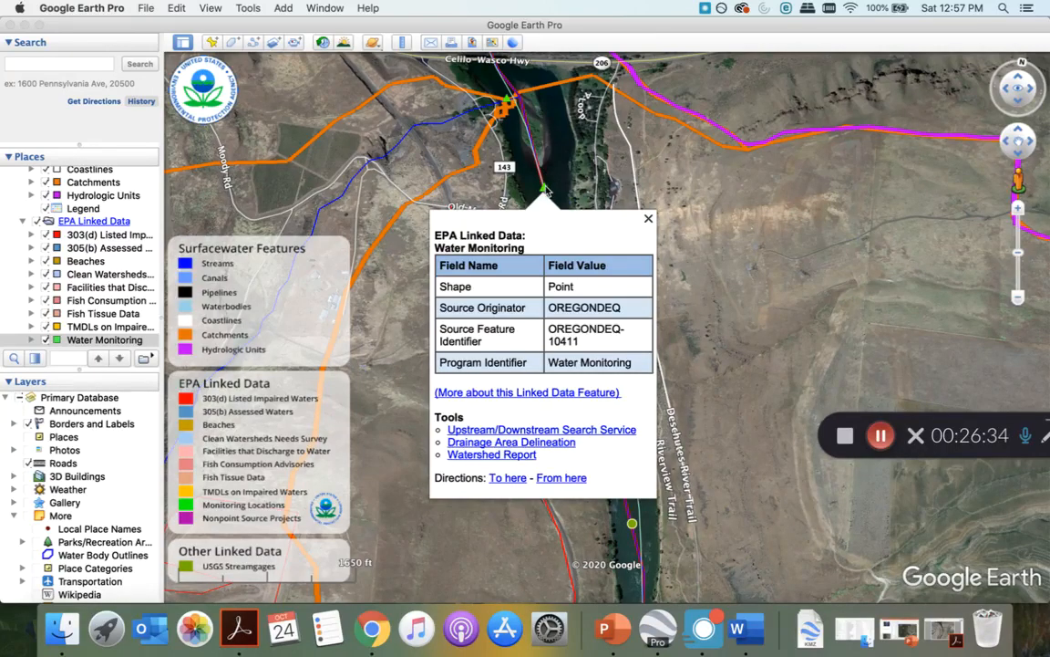
click(648, 222)
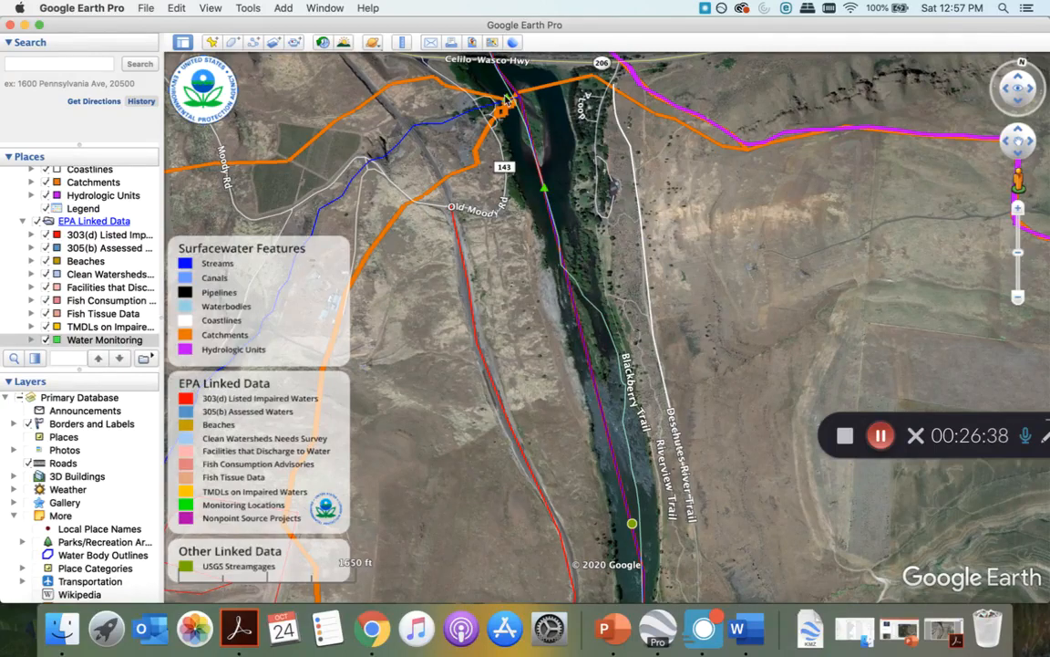
Inspect the details of the USGS streamgage beside Blackberry Trail and close them
click(631, 525)
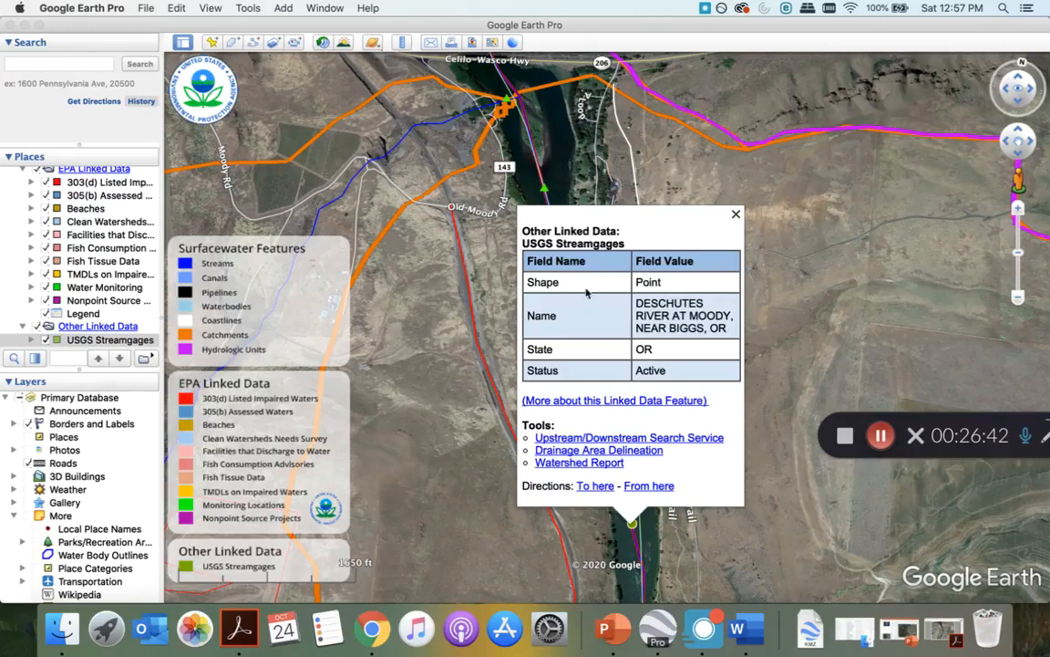
click(736, 215)
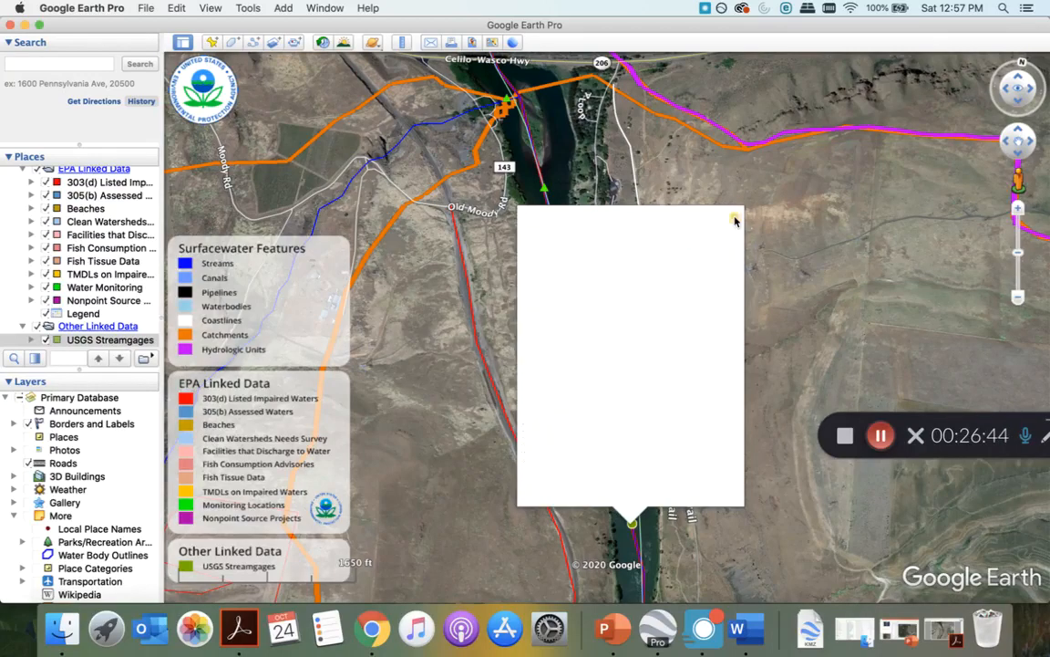
drag(492, 337, 657, 386)
Turn off the WATERS Feature Layers and collapse their list of sublayers
scroll(23, 280, up, 5)
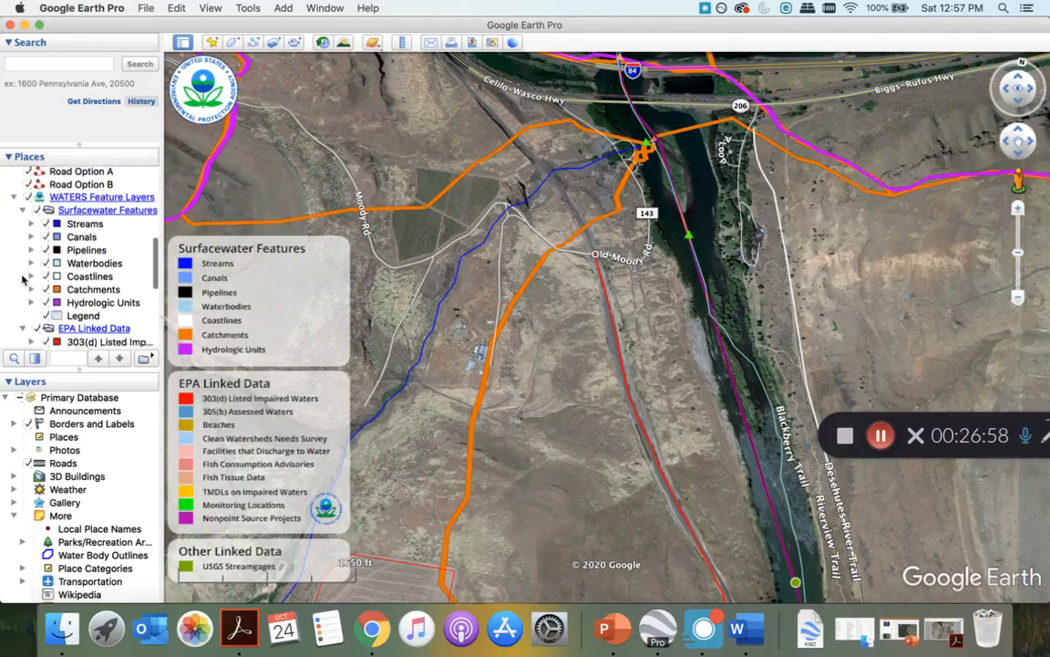
scroll(23, 280, up, 4)
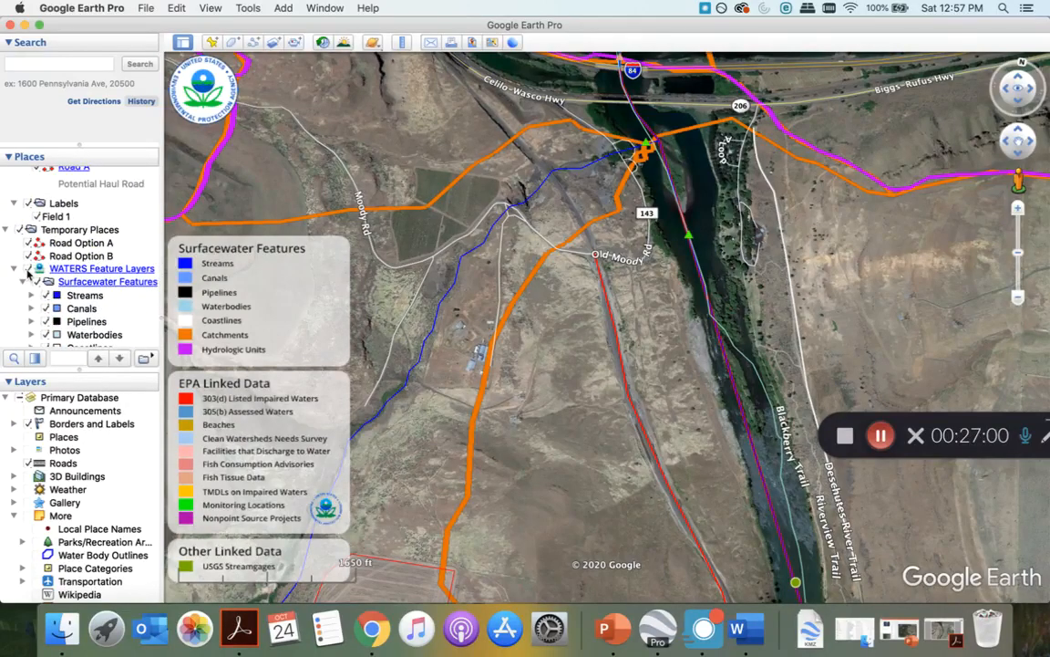
click(29, 270)
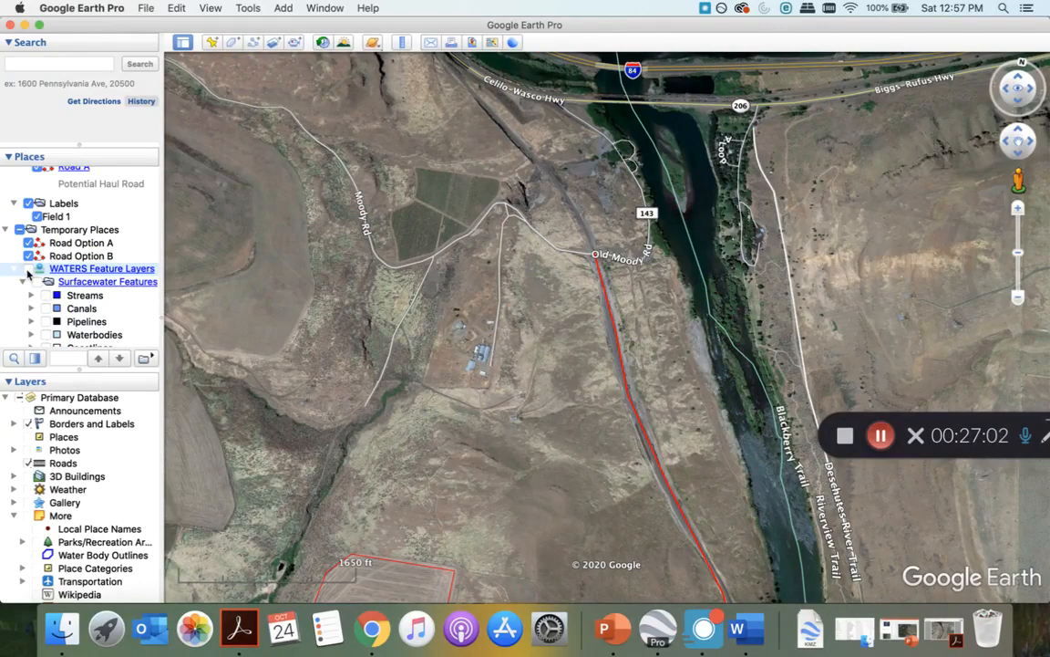
scroll(11, 271, up, 3)
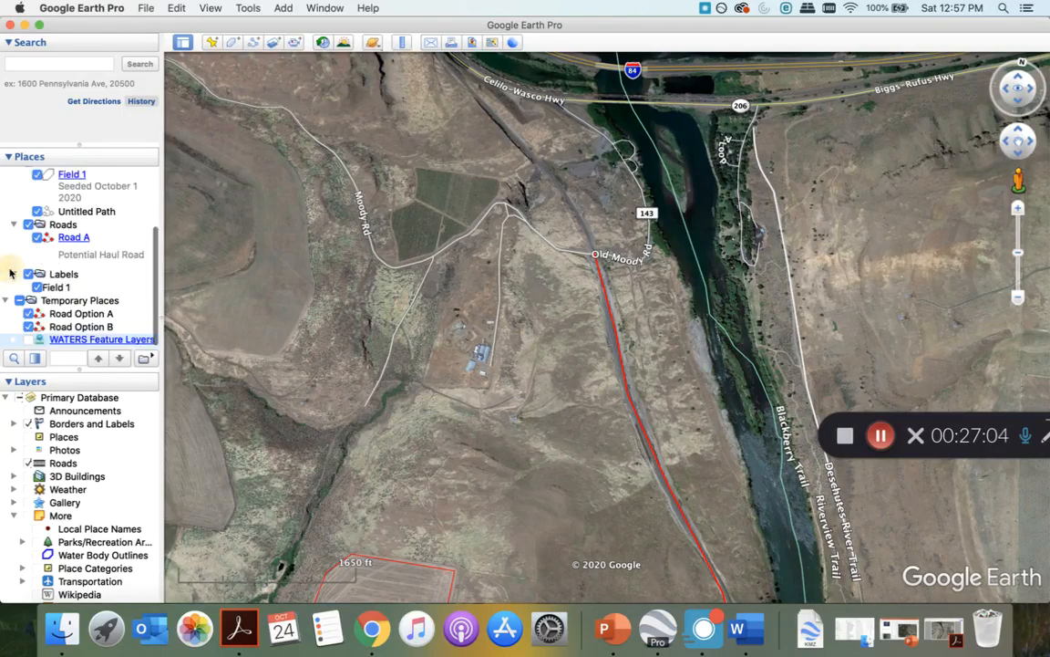